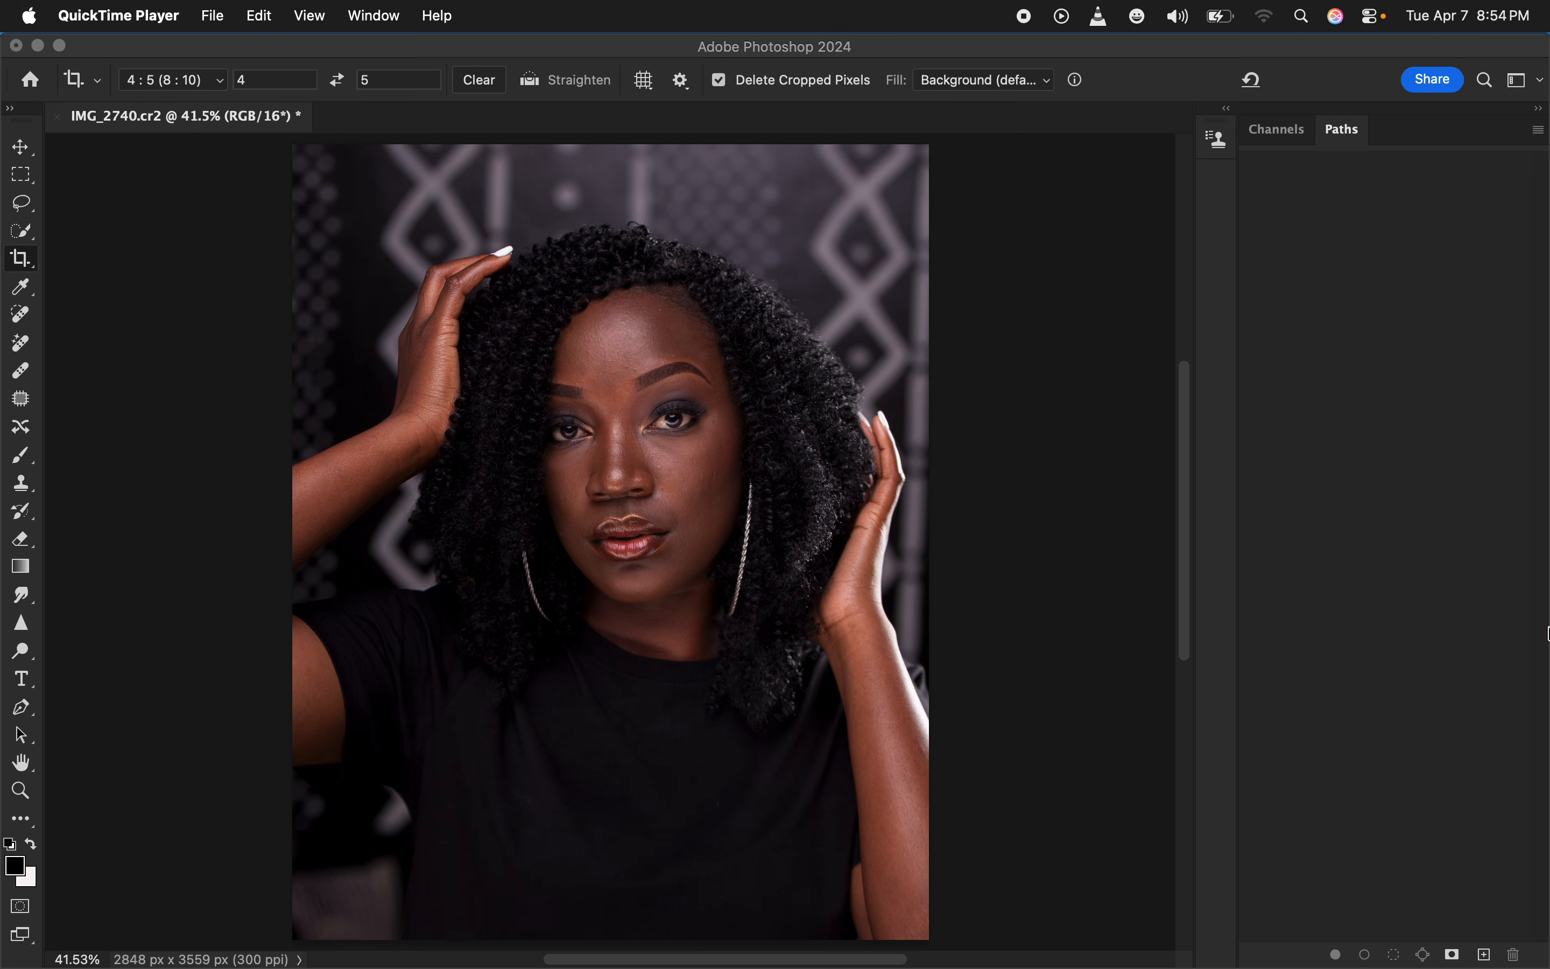
Duplicate the Background layer twice
click(1398, 560)
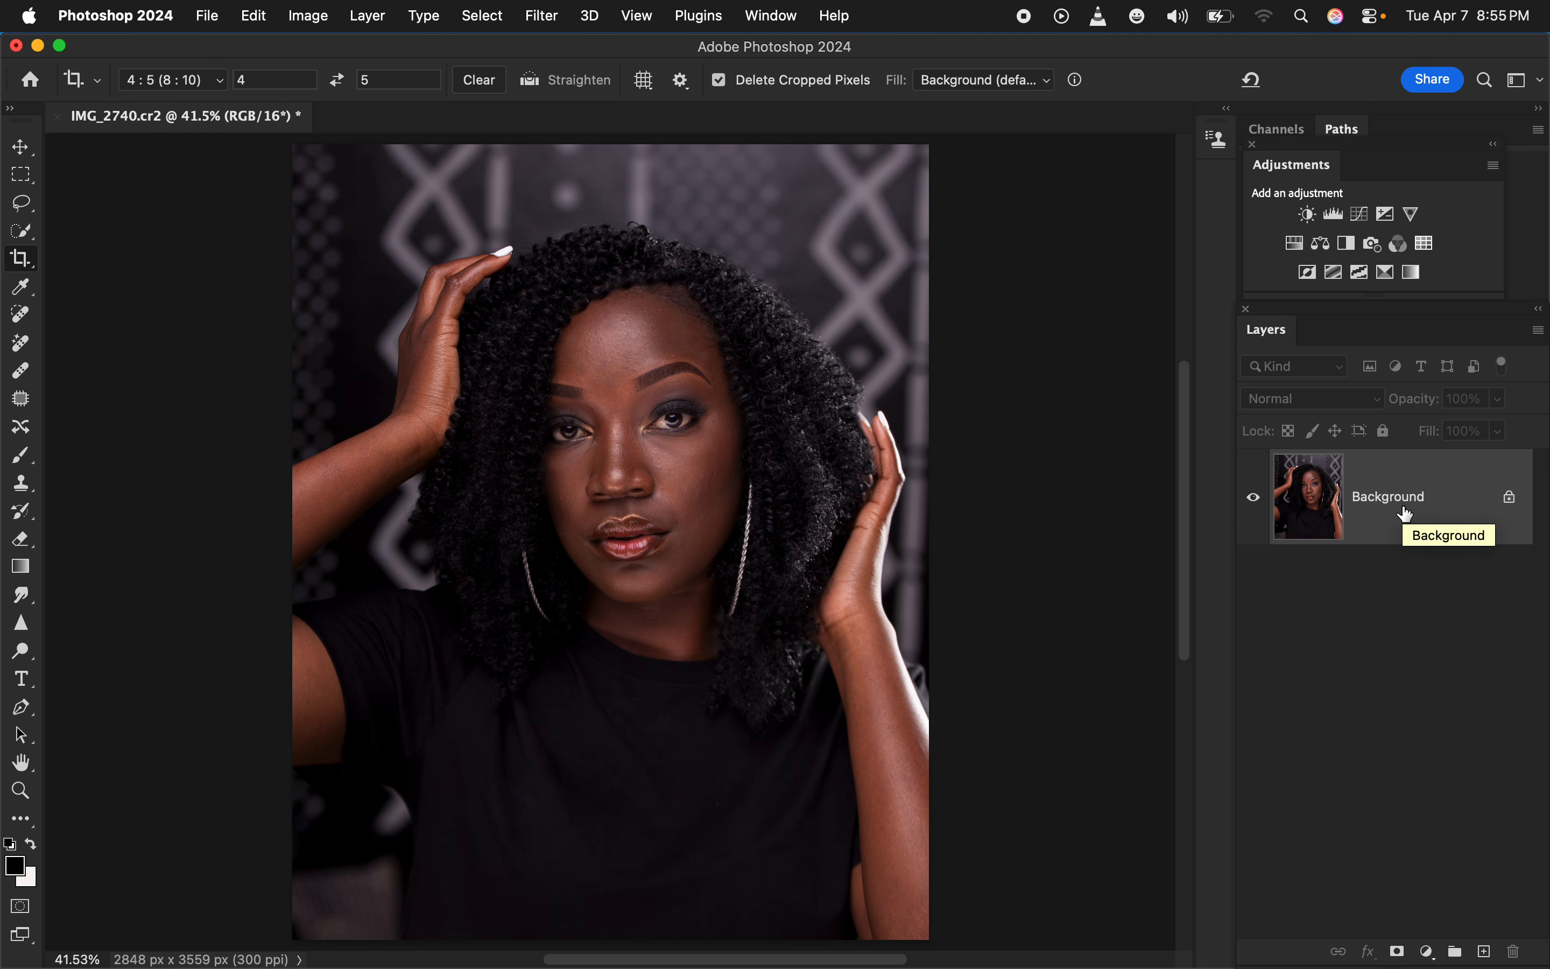
key(super+j)
key(super+j)
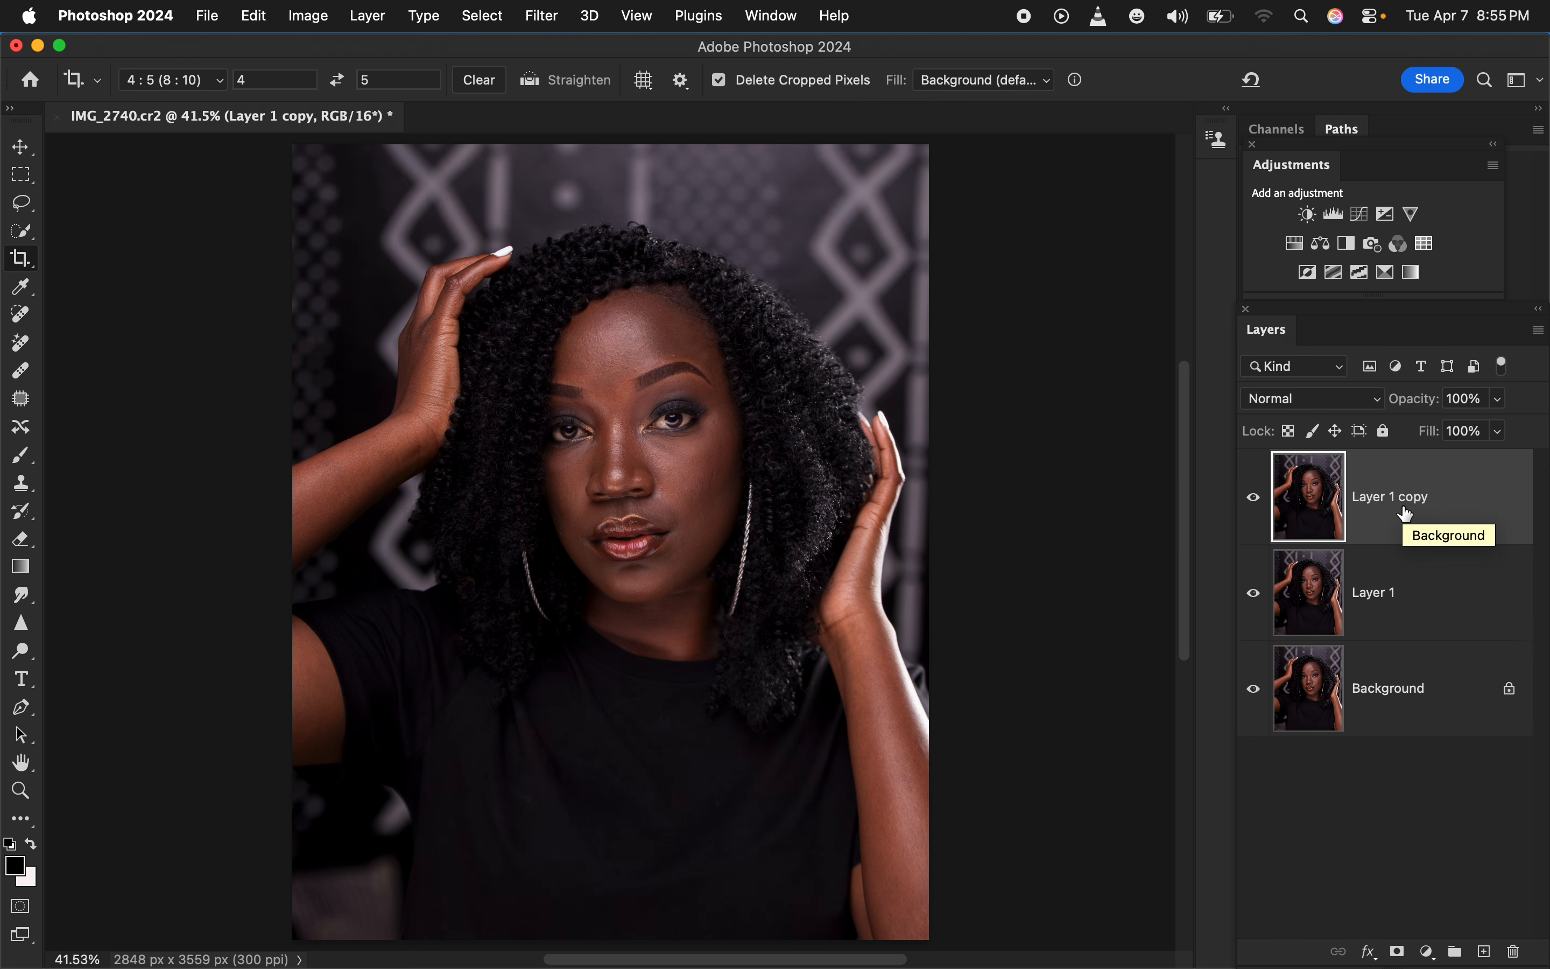
Rename the lower duplicate layer COLOR and the upper duplicate layer TEXTURE
double_click(1377, 594)
text(COLOR)
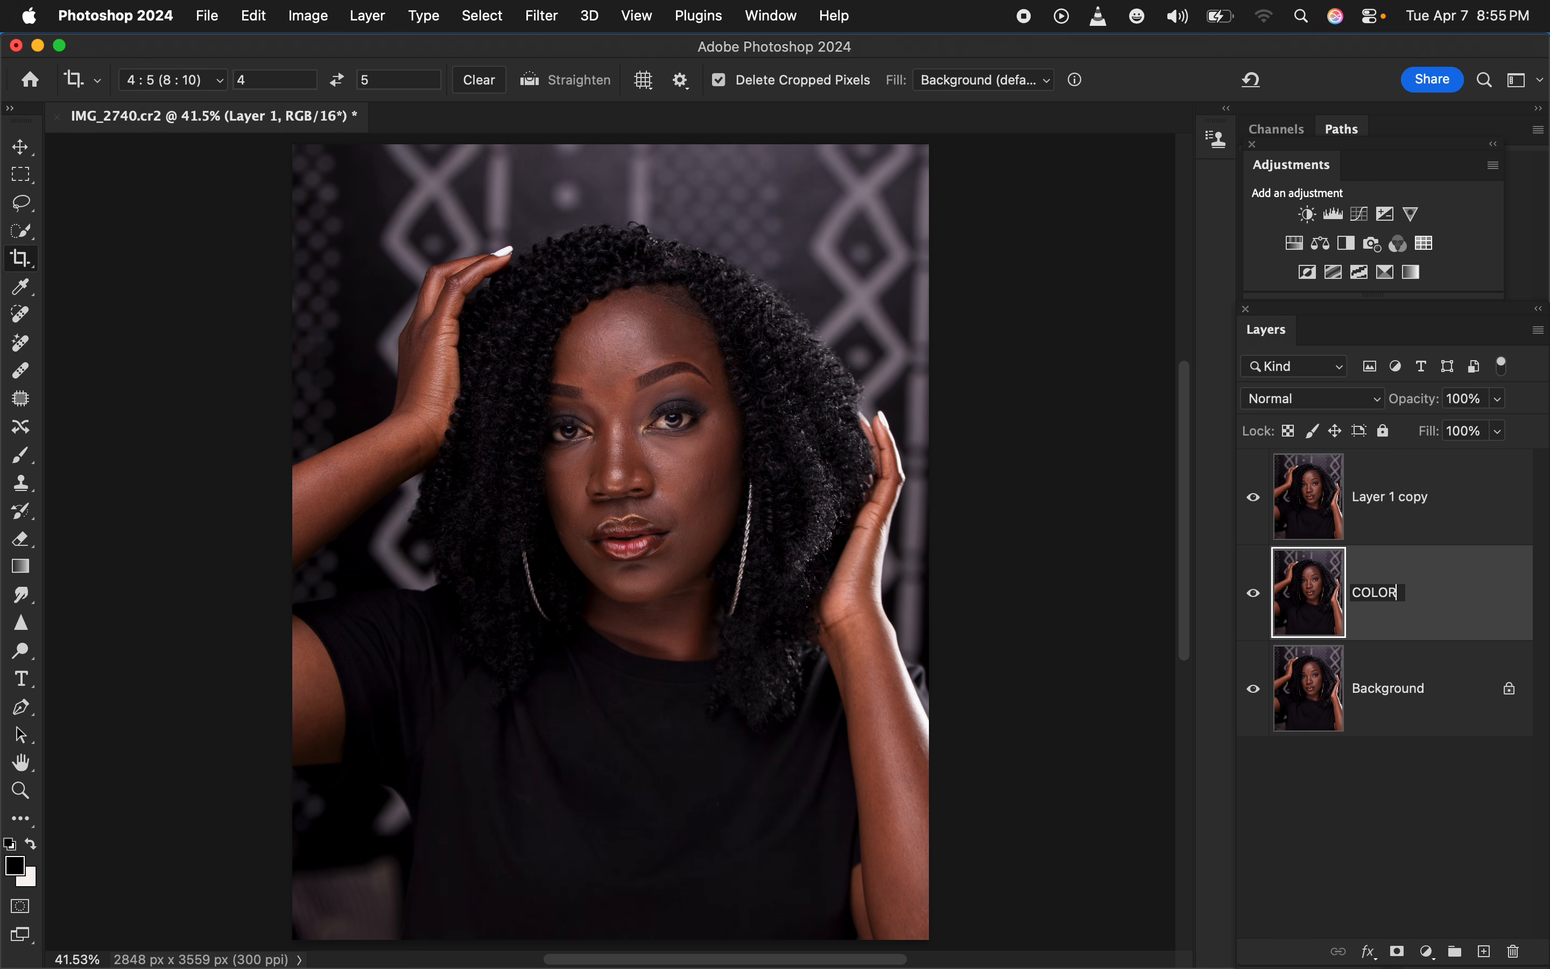
click(1395, 613)
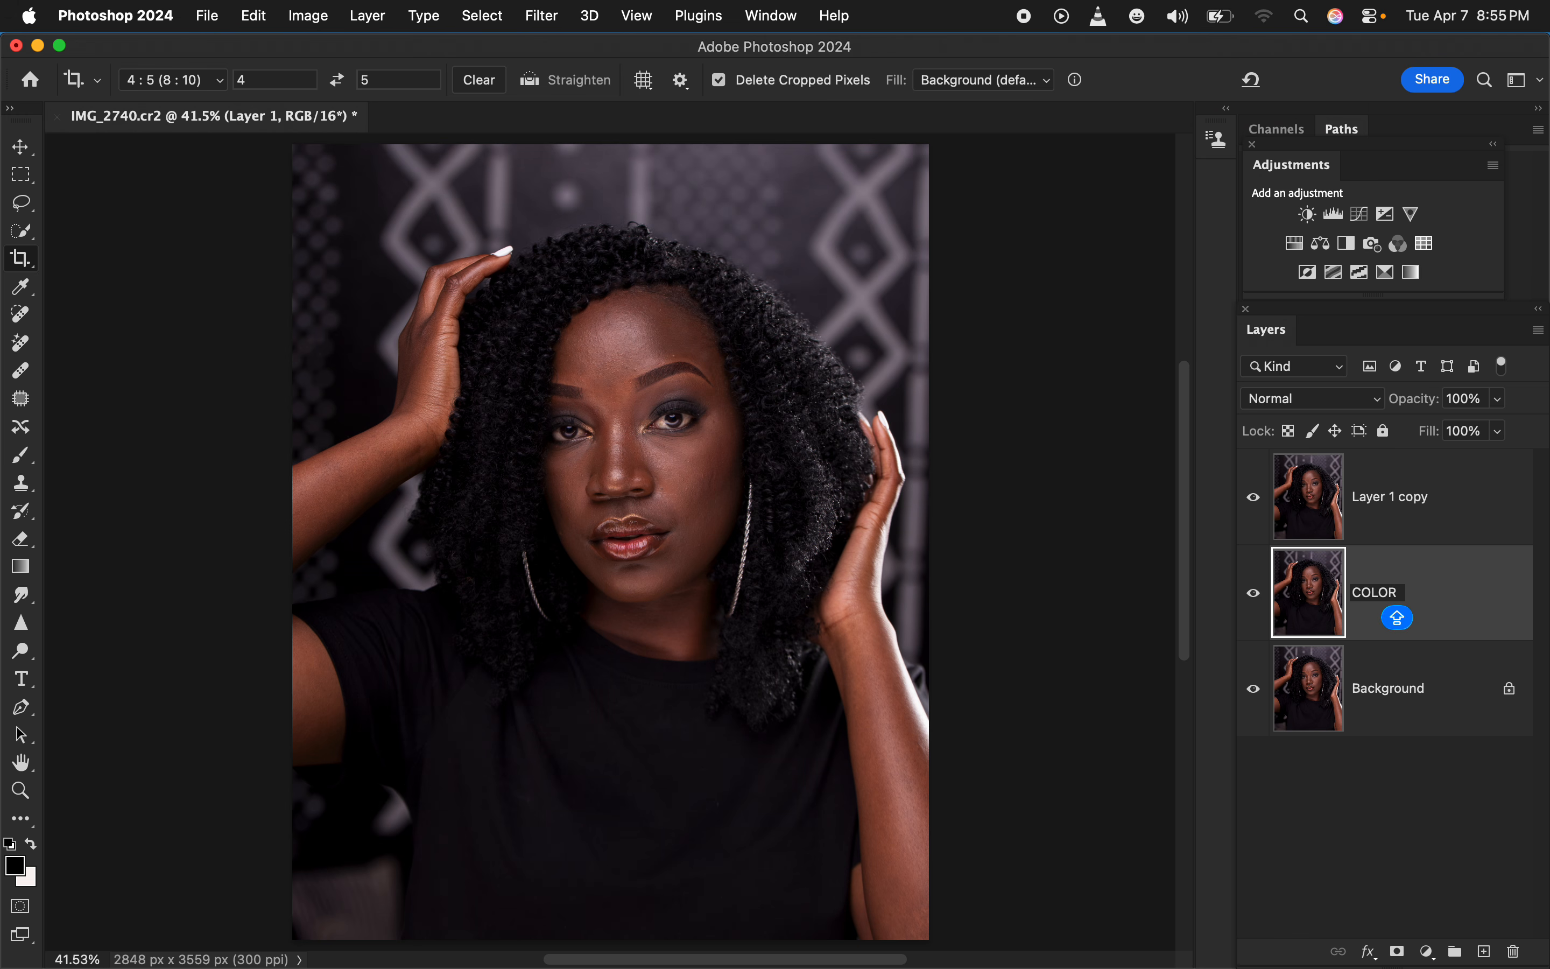
double_click(1387, 505)
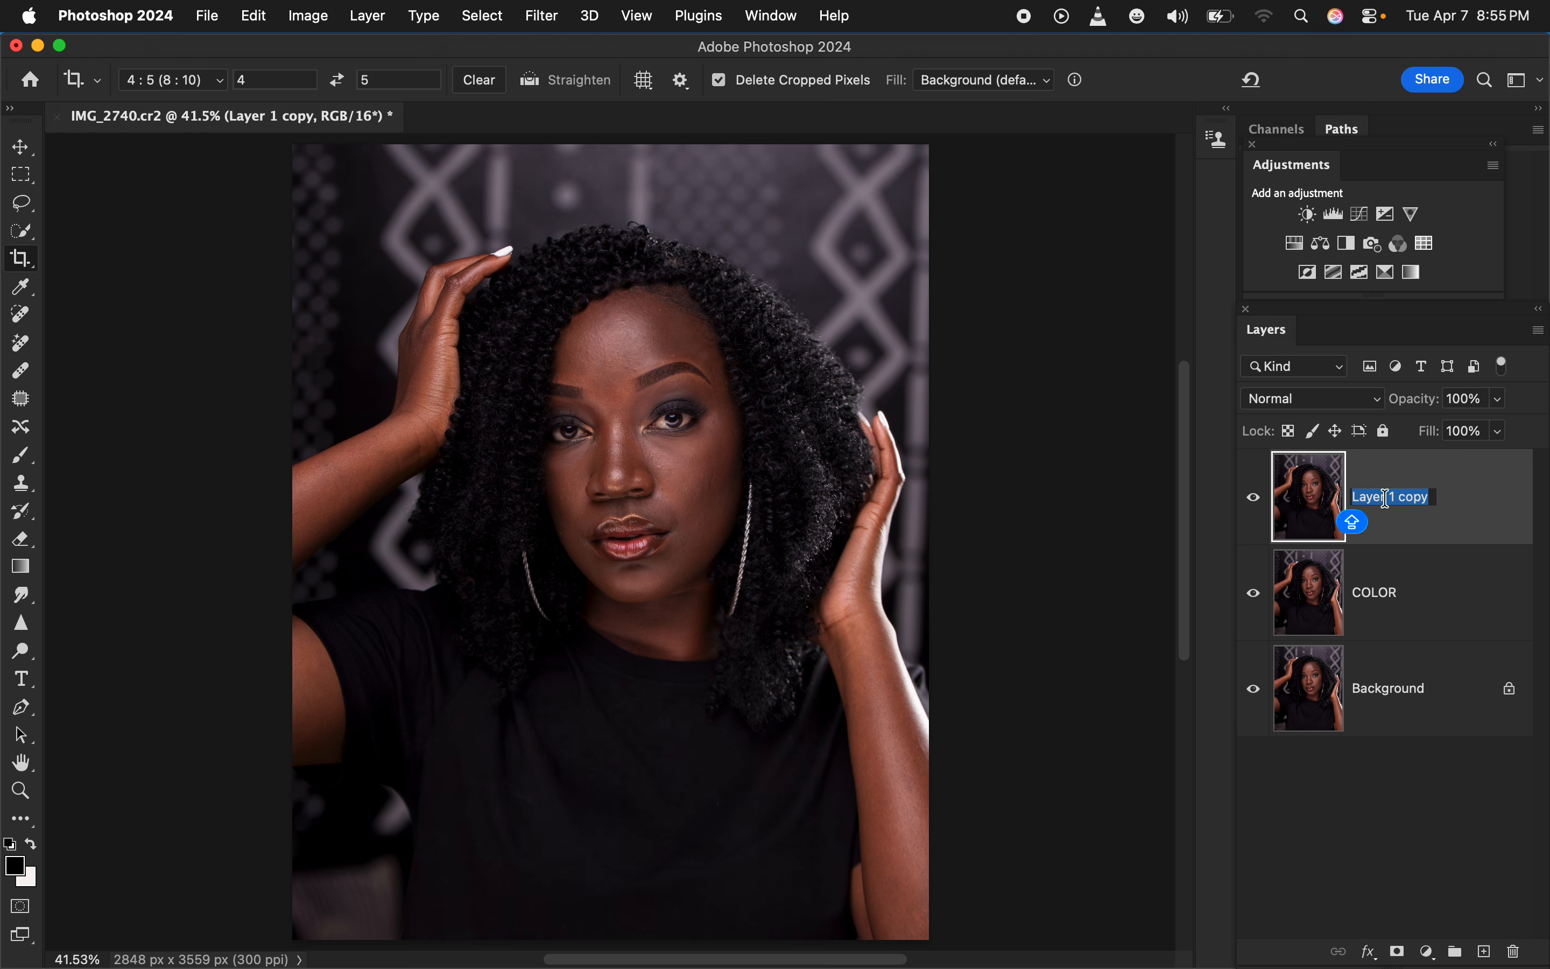
text(TEXT)
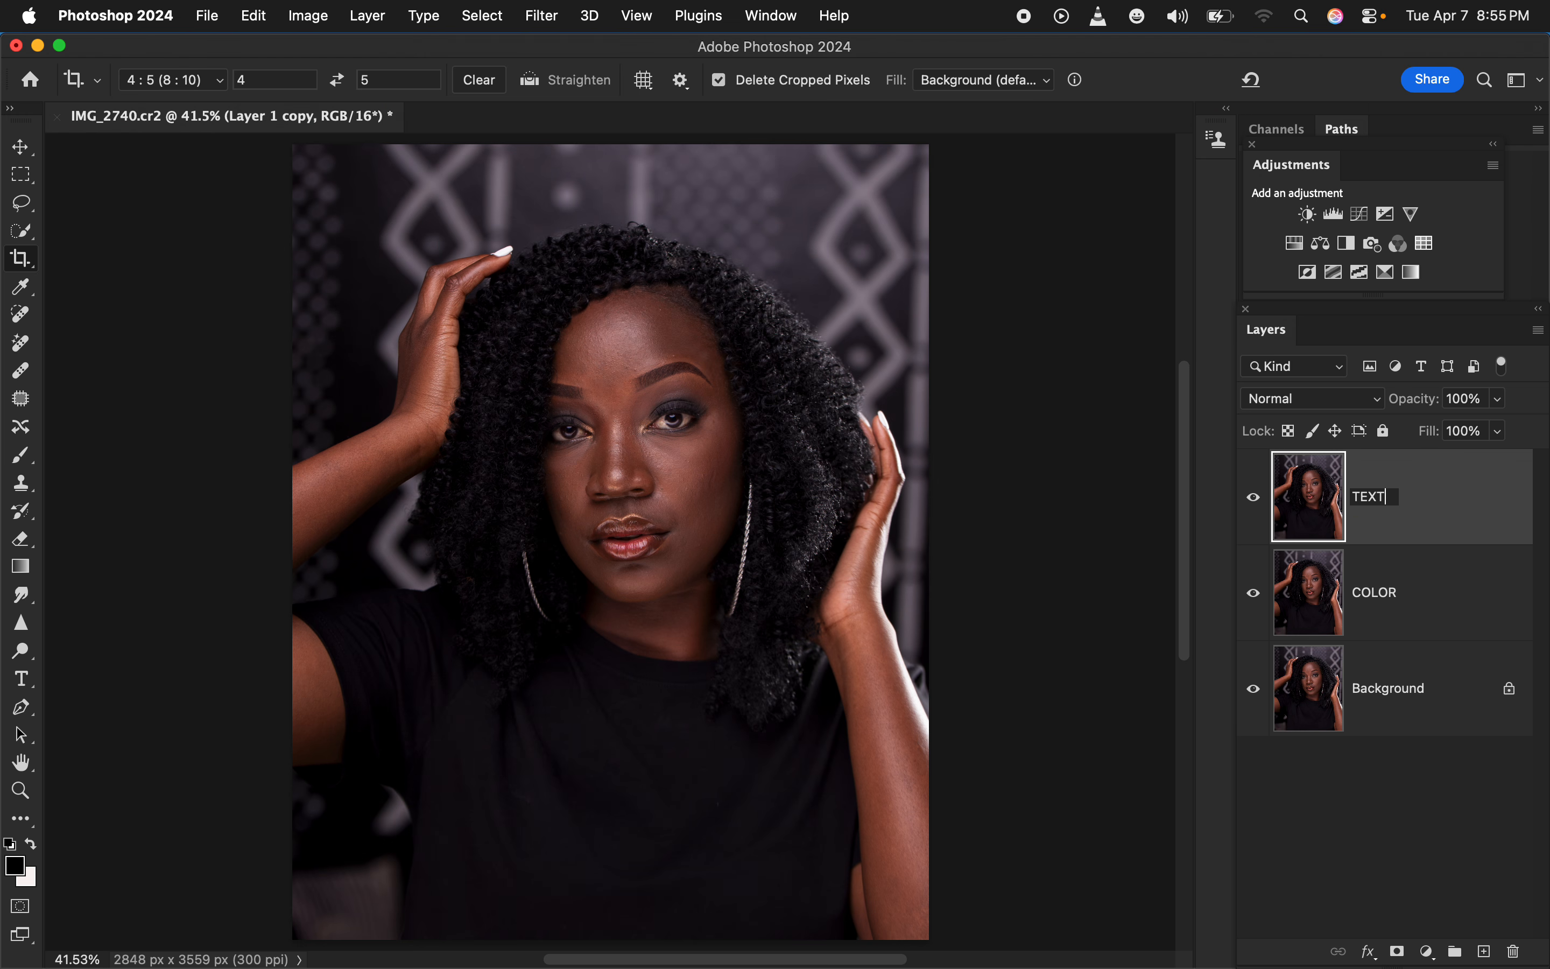
text(URE)
key(Return)
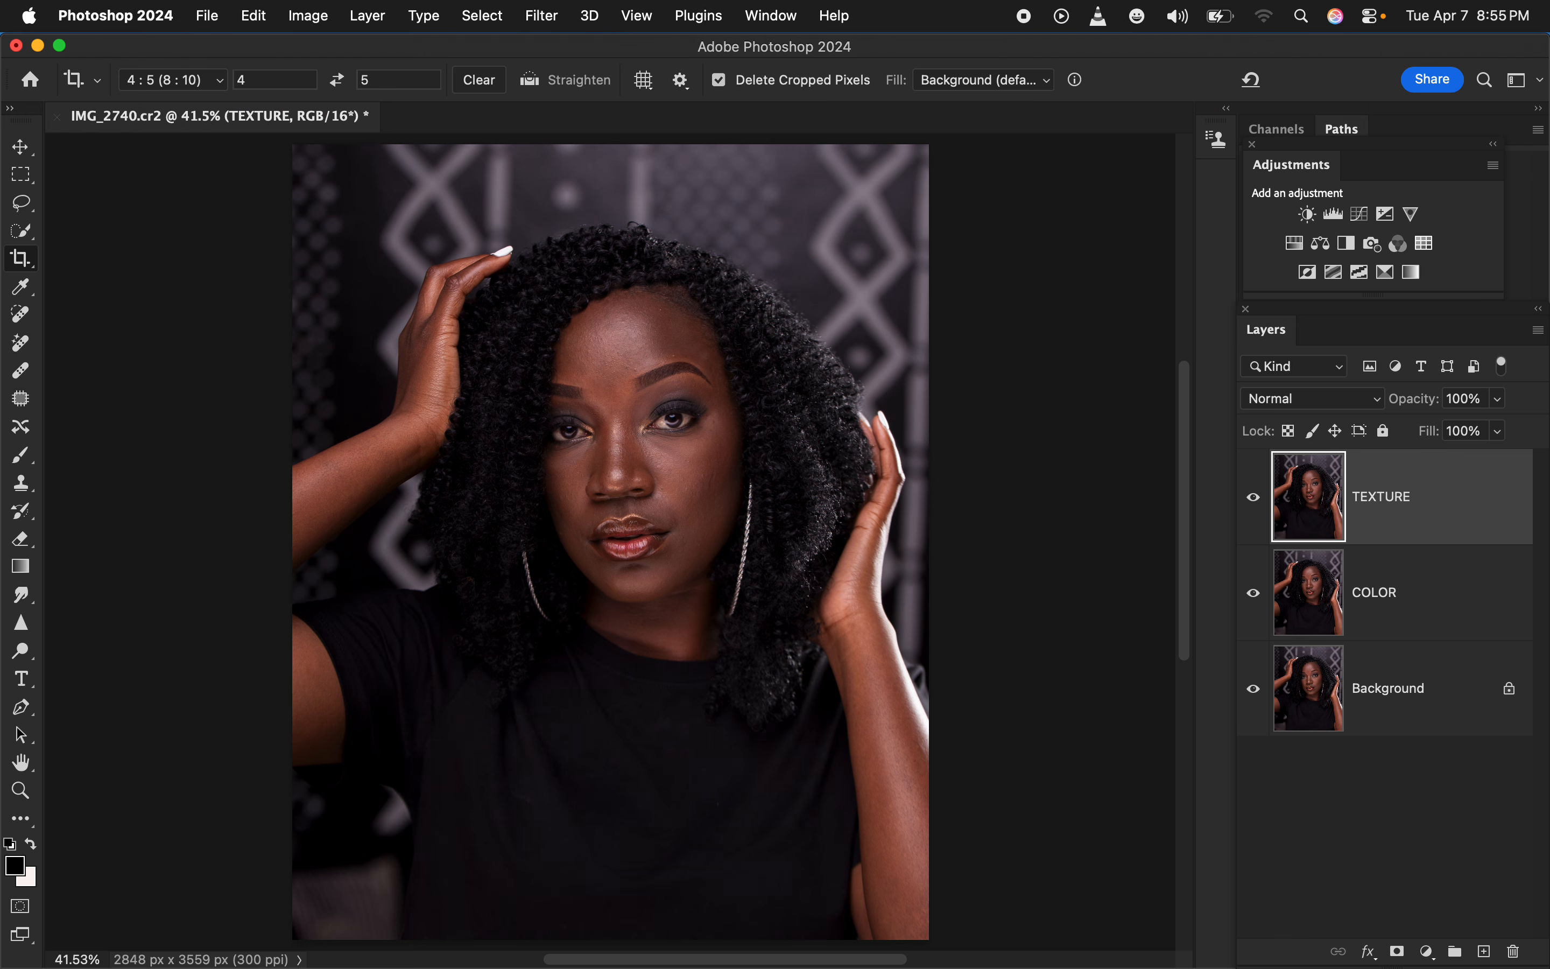
Hide the TEXTURE layer and apply a Gaussian Blur with a 7.0-pixel radius to the COLOR layer, checking the facial skin
click(1427, 600)
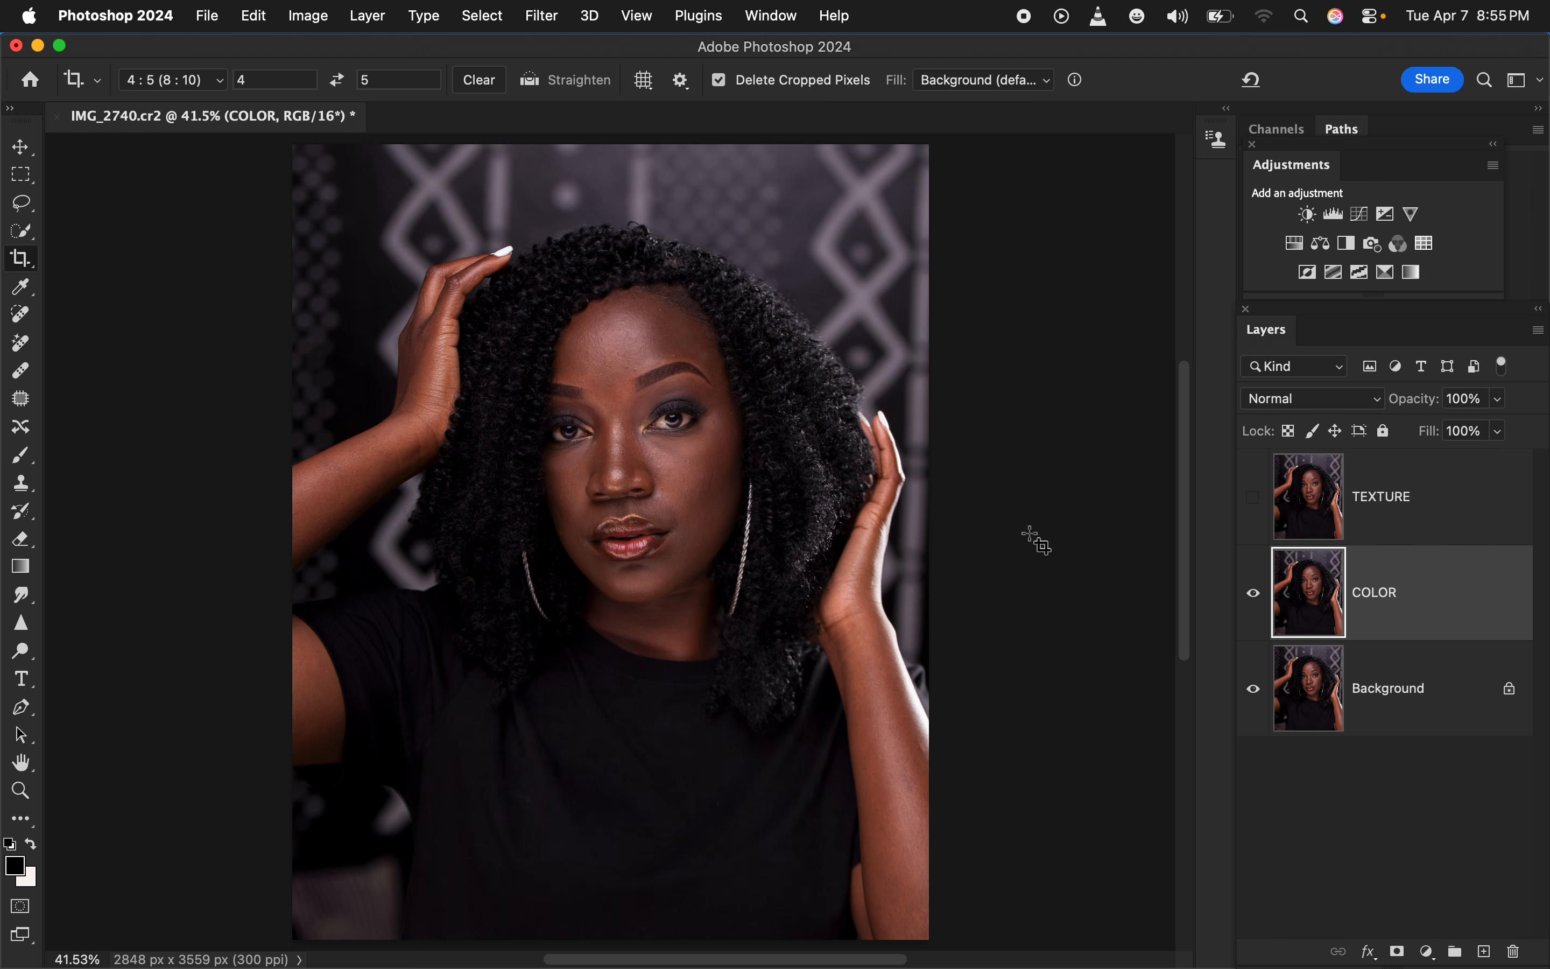
click(22, 204)
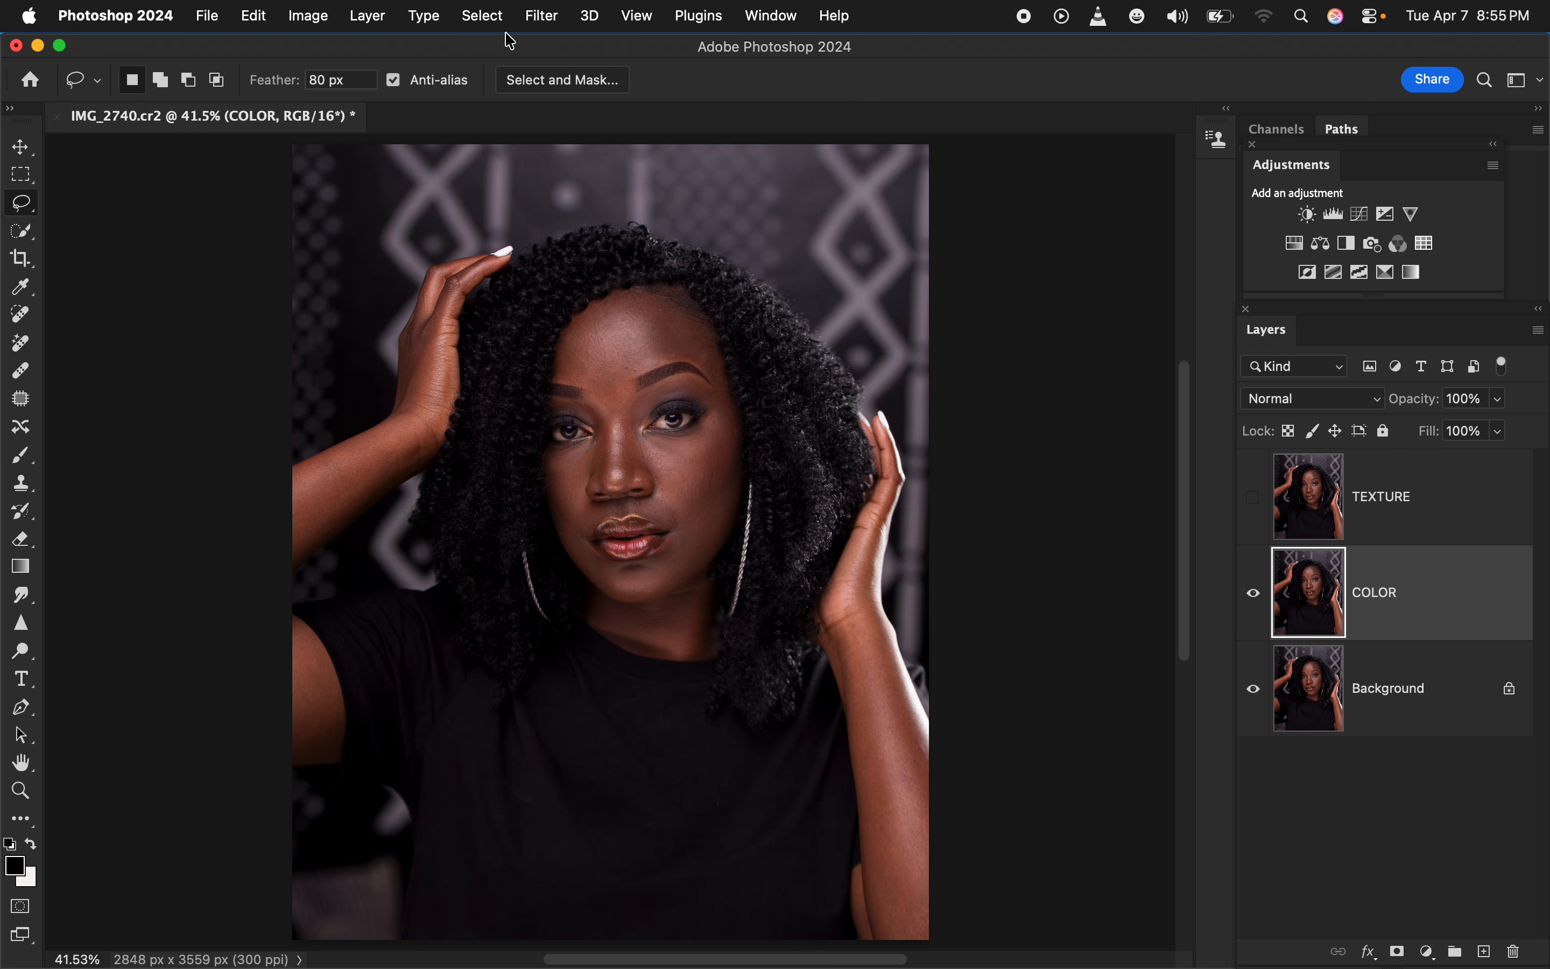
click(546, 18)
mouse_move(593, 319)
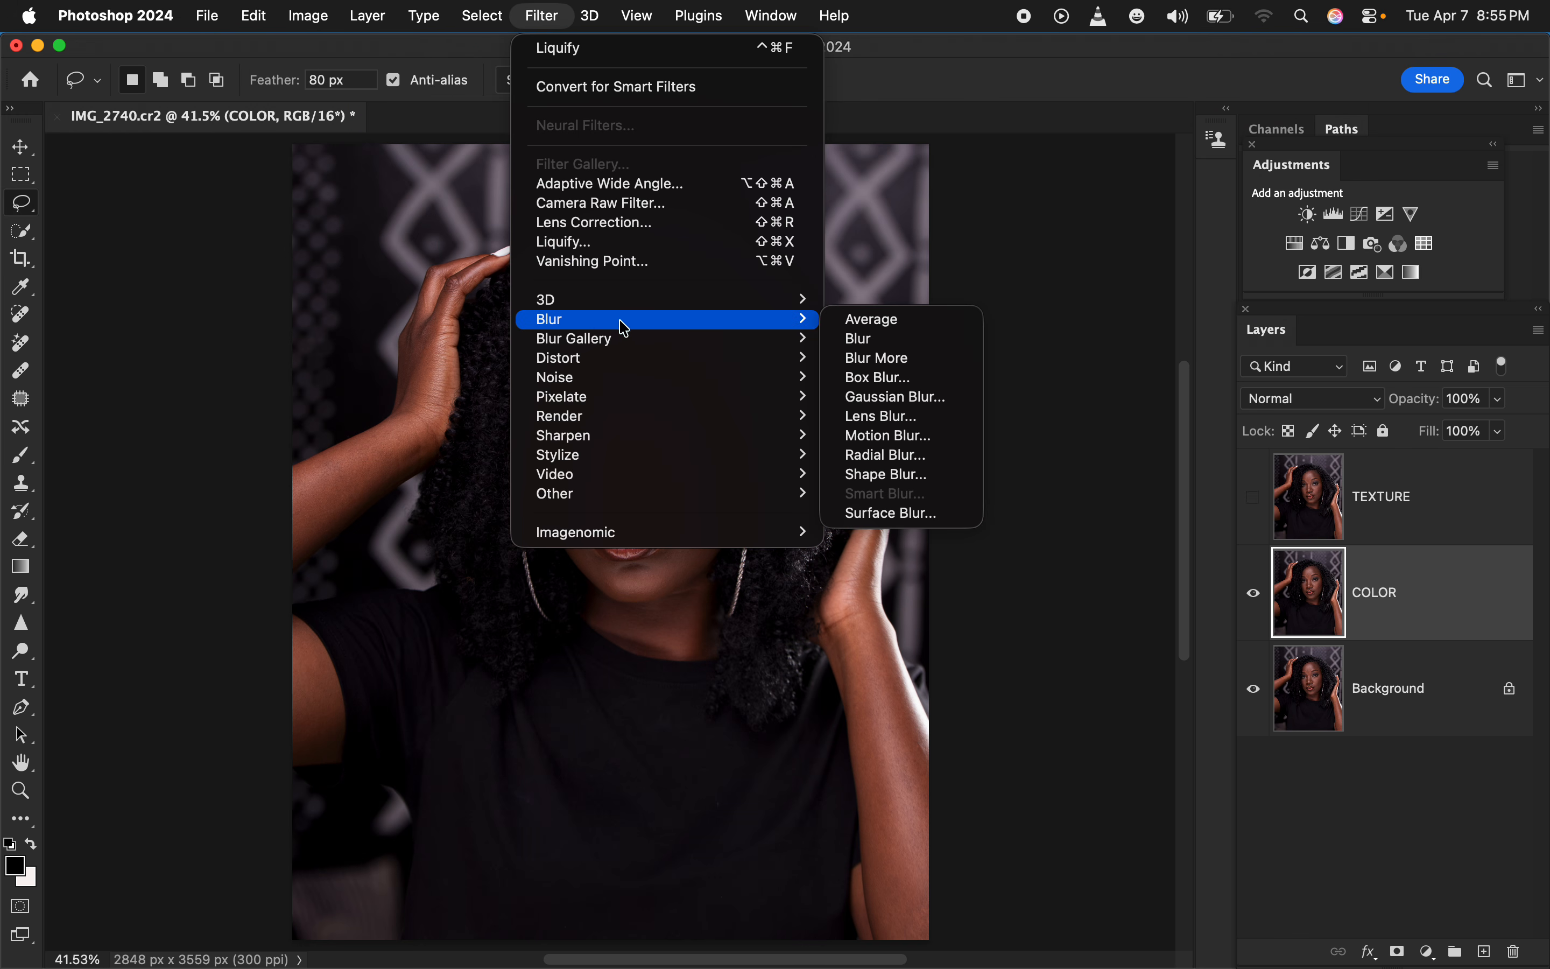
click(924, 398)
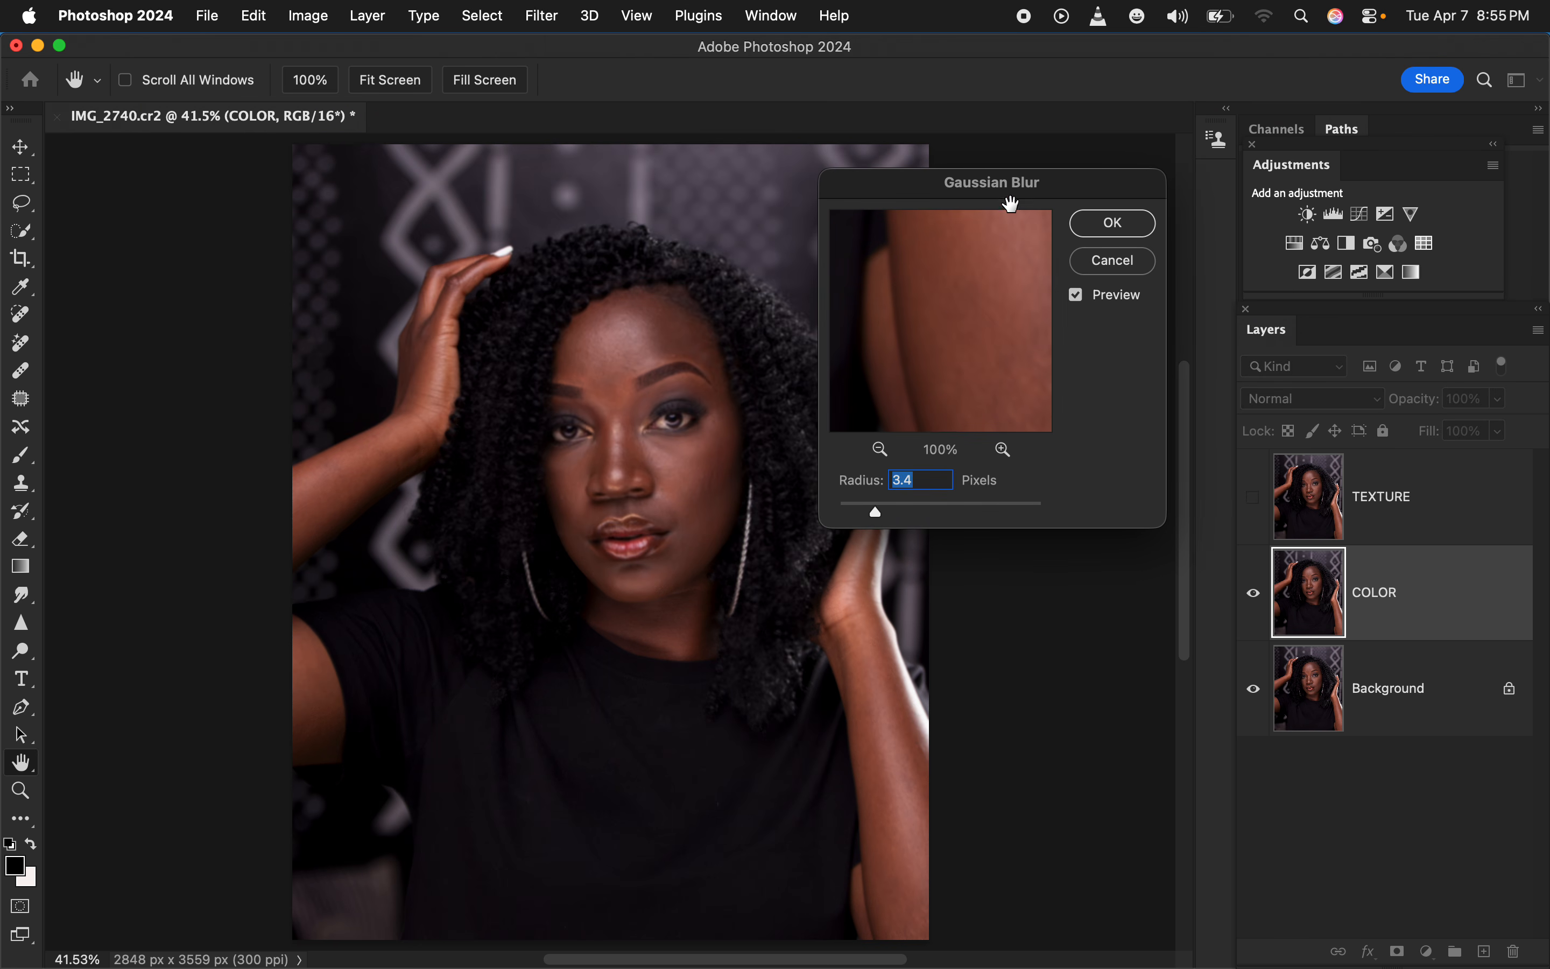
drag(1003, 196, 1037, 181)
drag(903, 499, 873, 498)
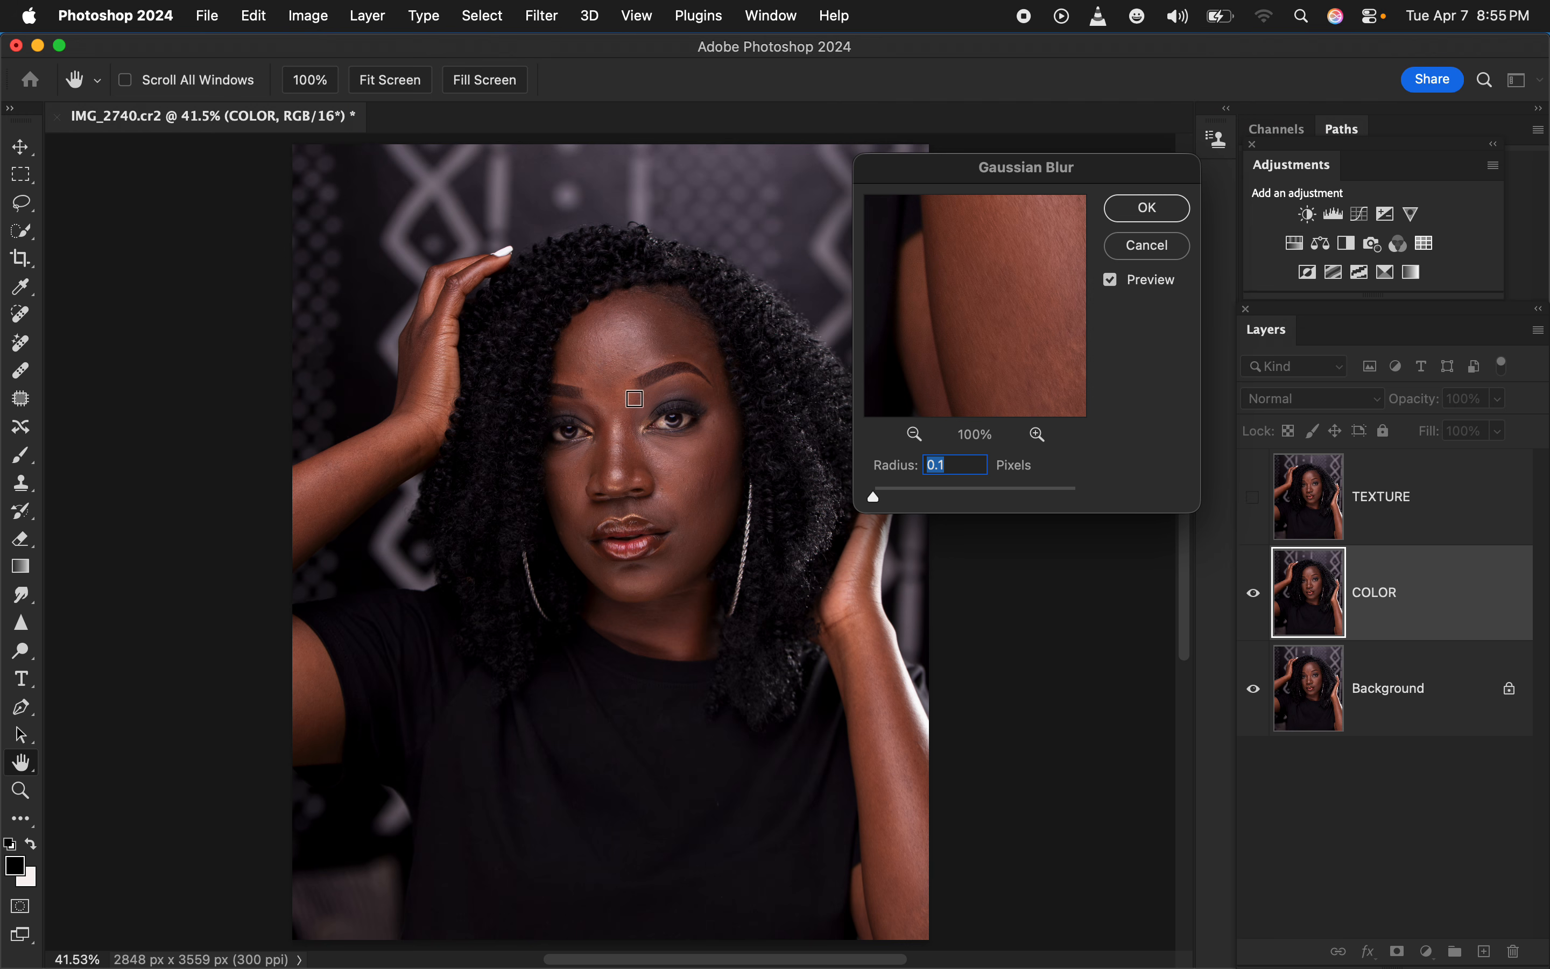
click(609, 381)
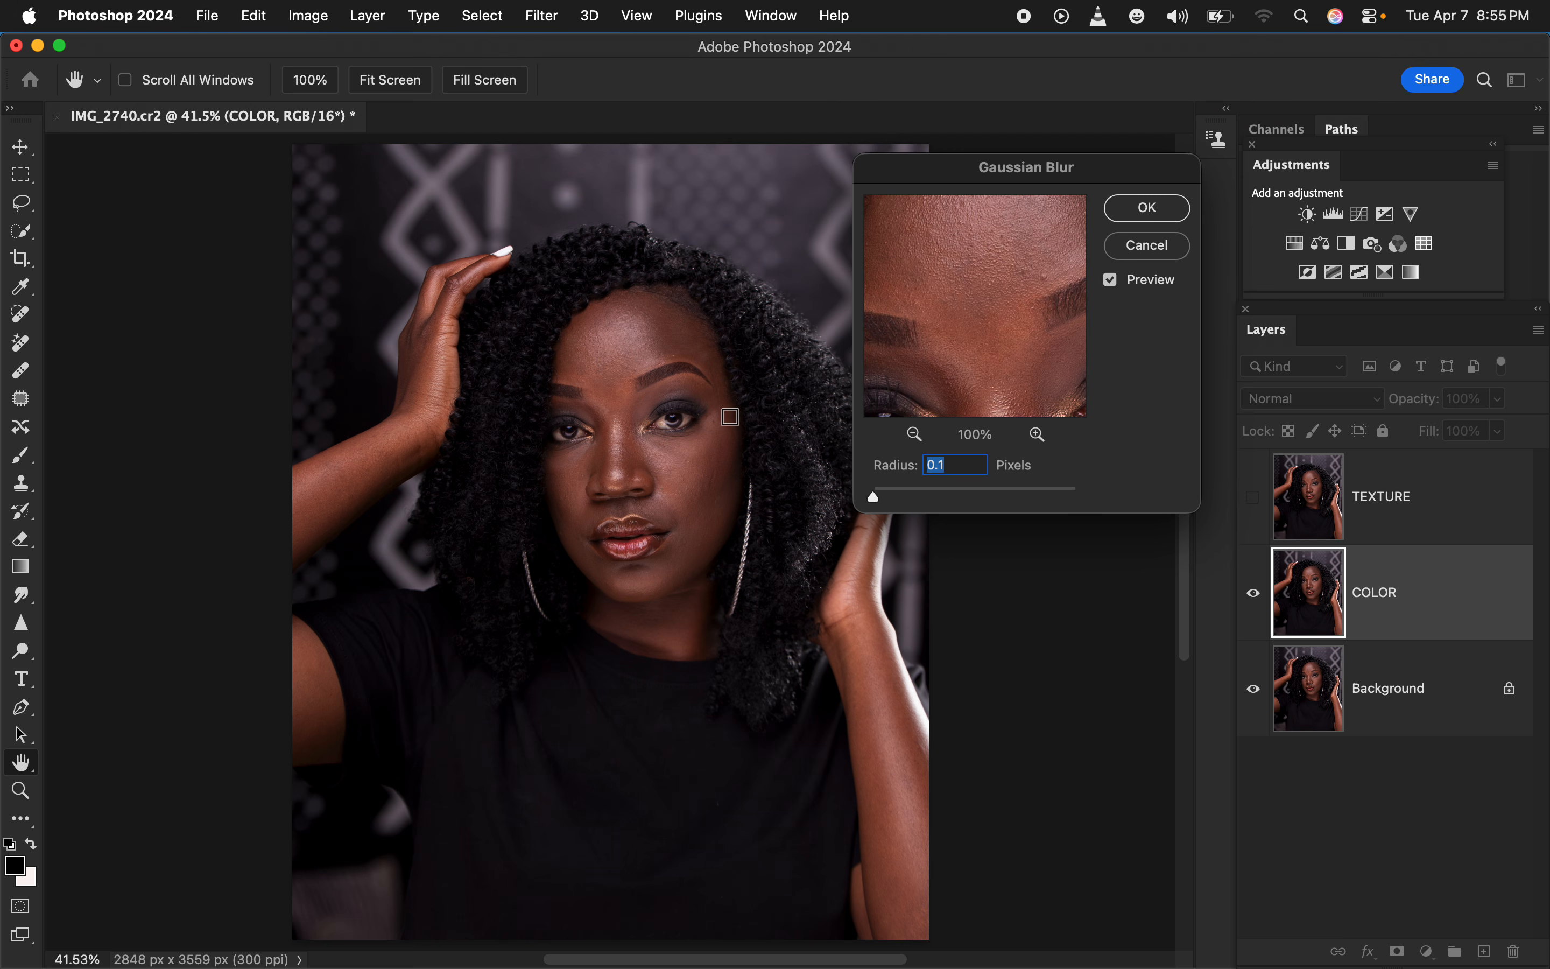
click(618, 355)
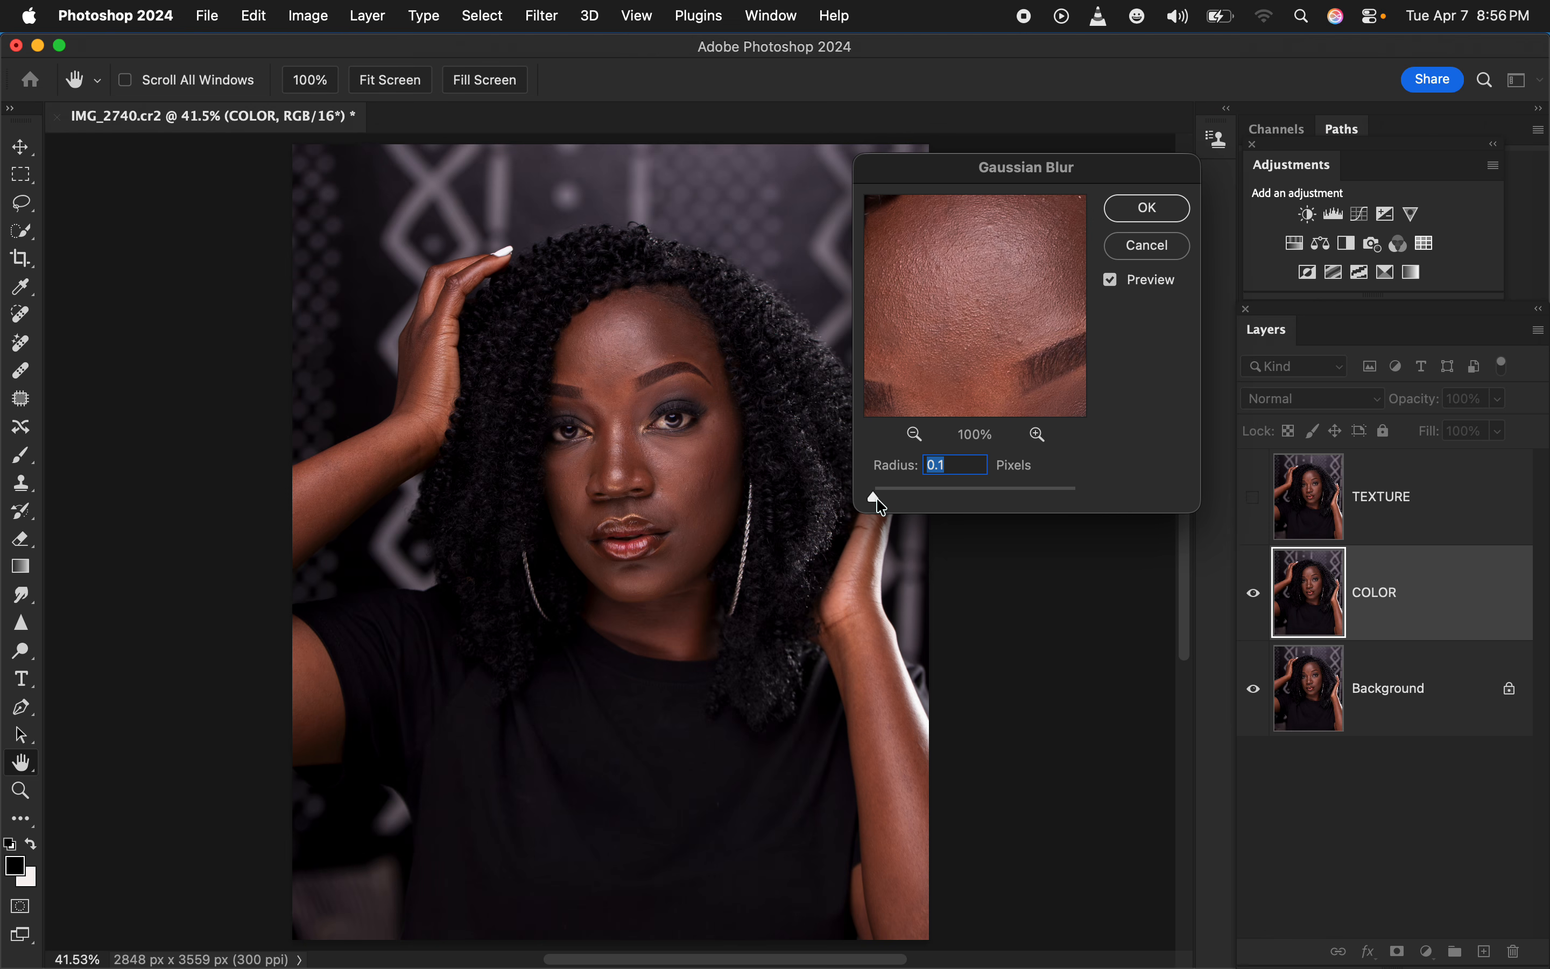
drag(877, 497, 940, 504)
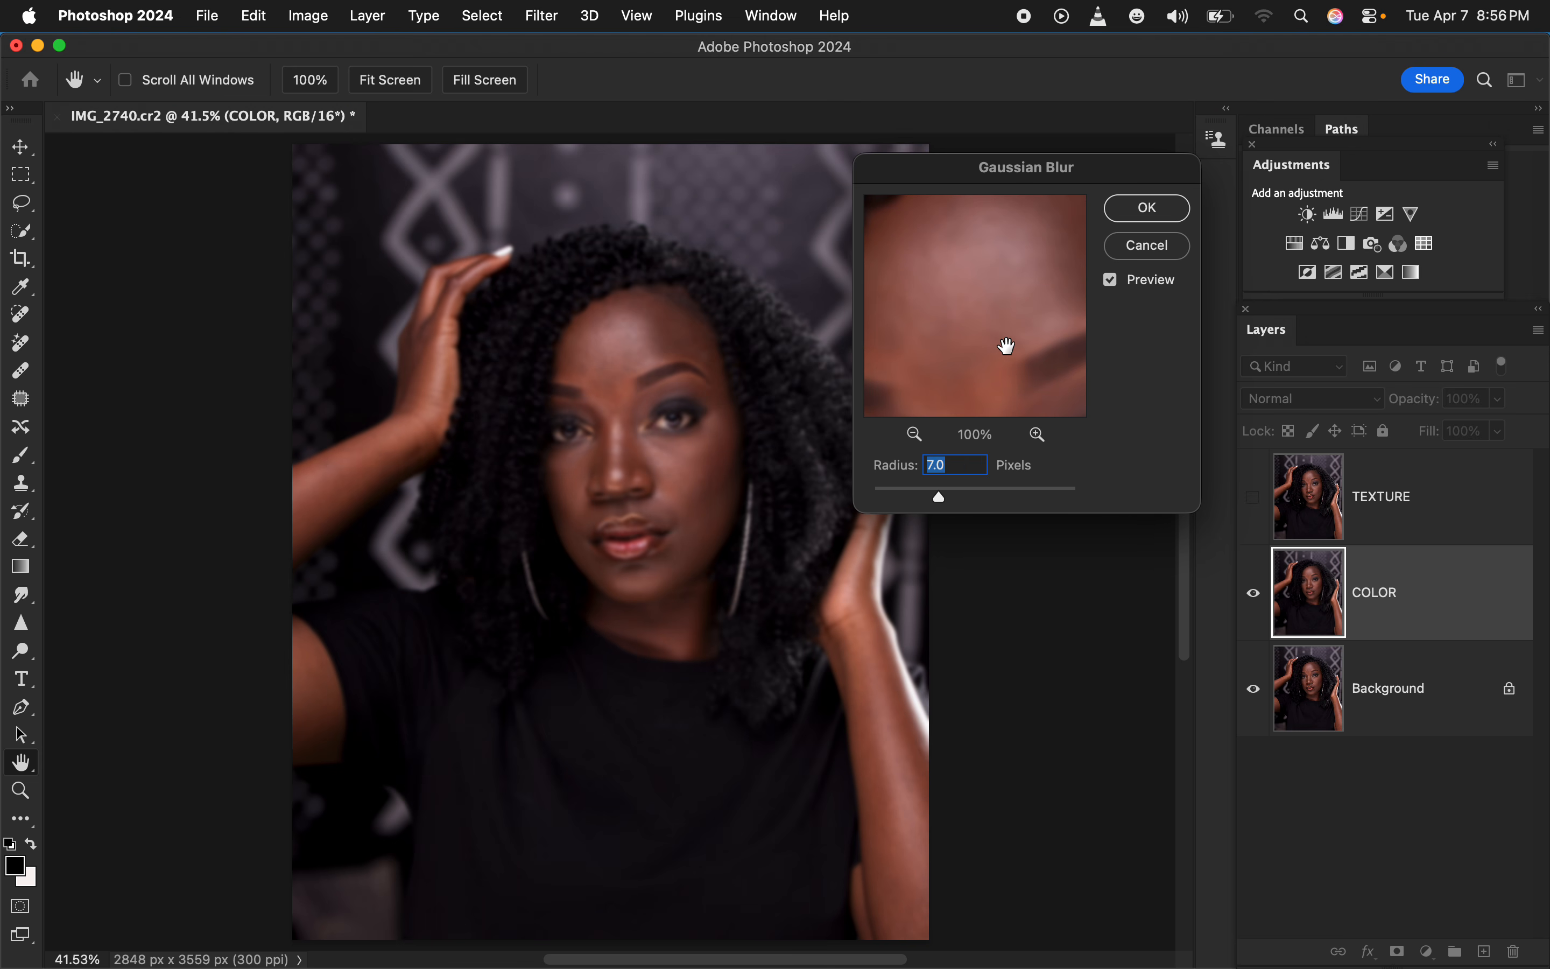
drag(1007, 347, 995, 362)
drag(992, 297, 985, 245)
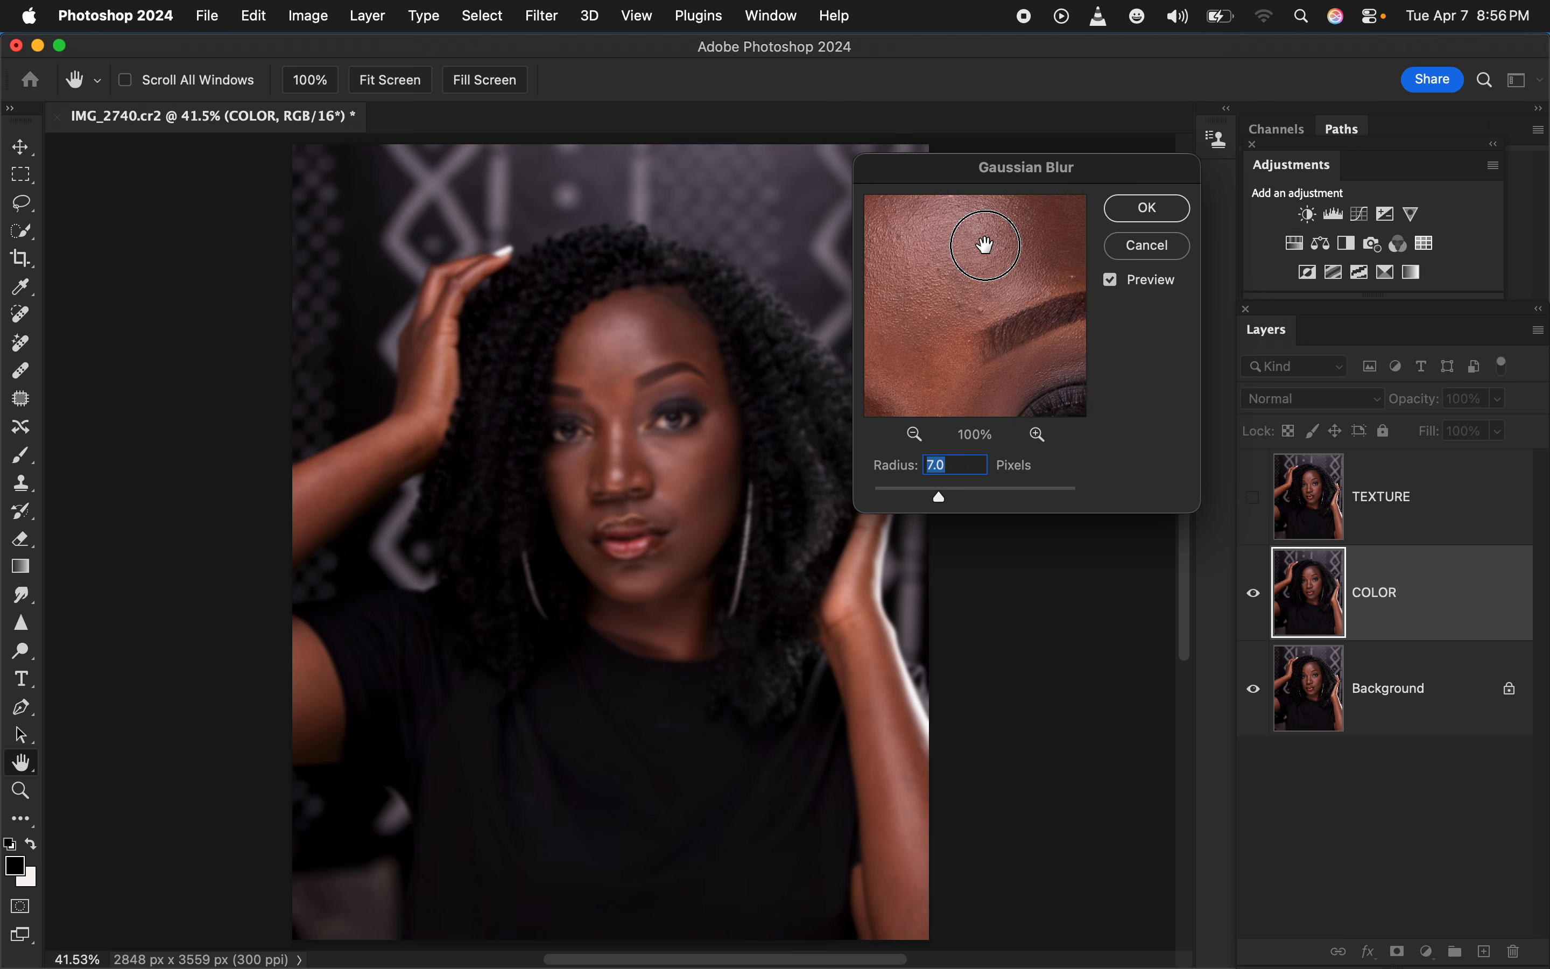
drag(965, 333, 906, 270)
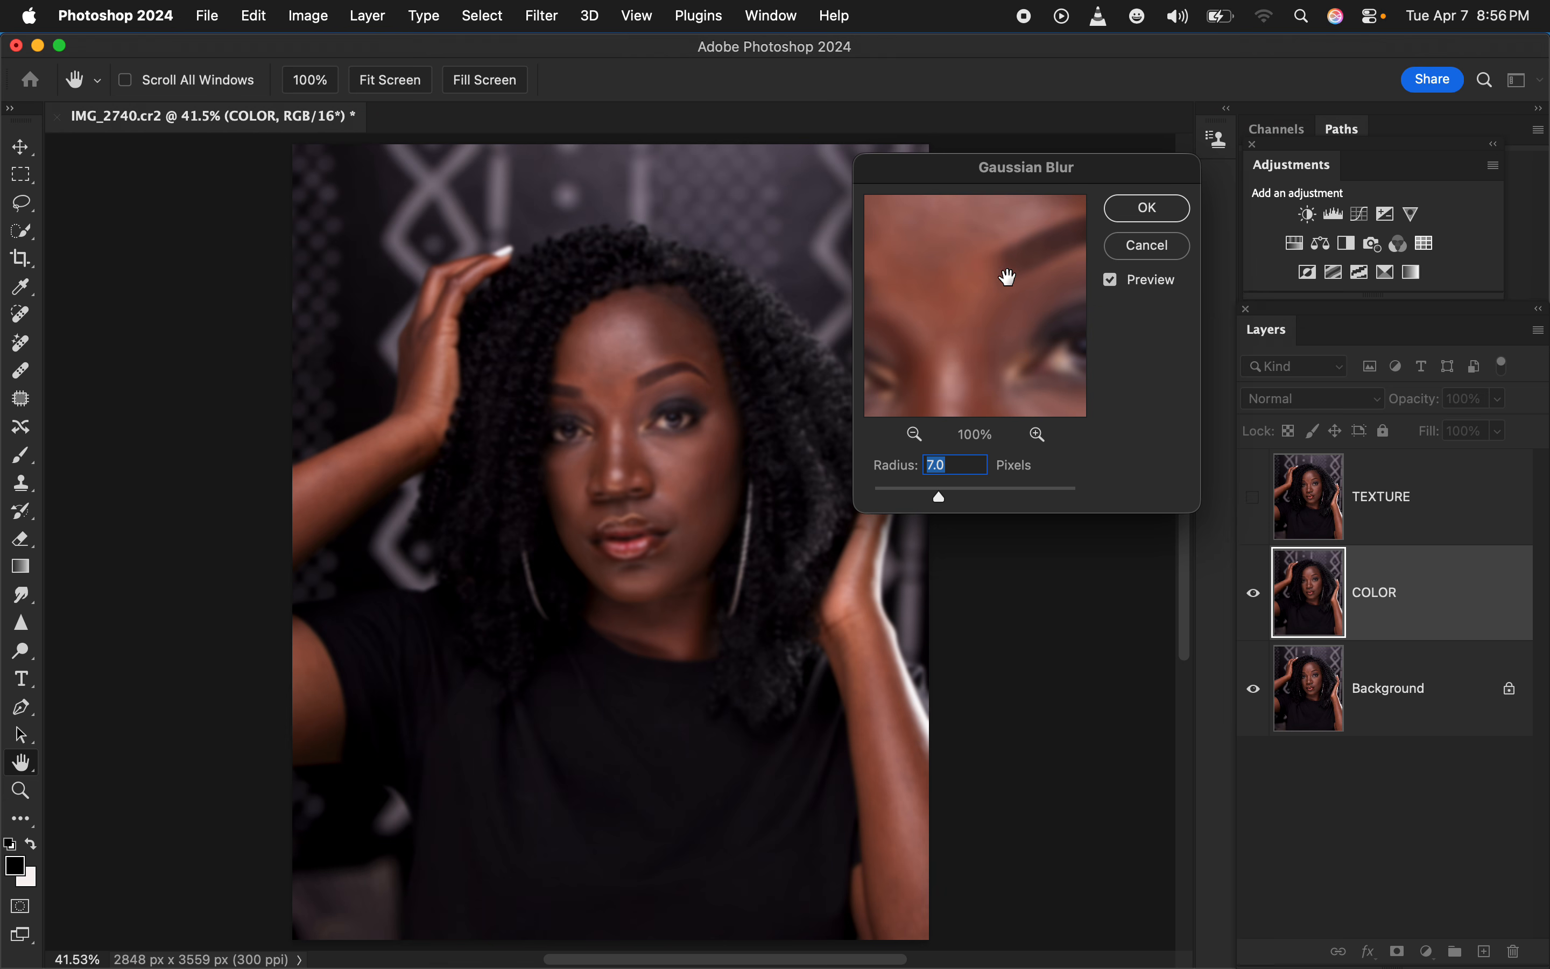
click(1149, 209)
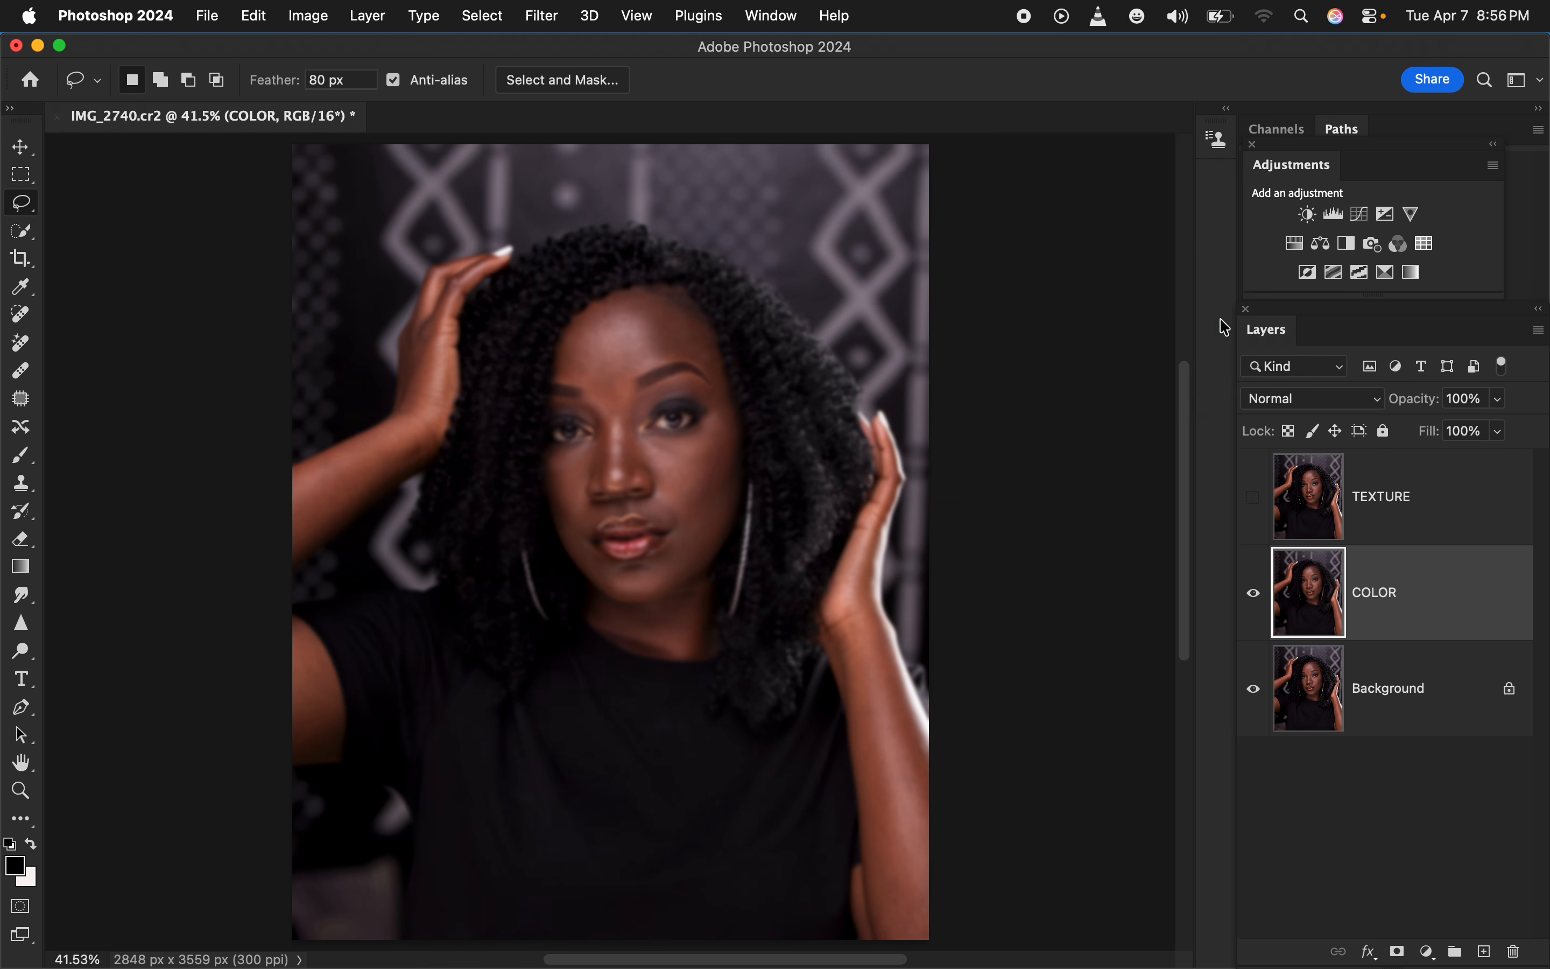
Show the TEXTURE layer and set up Apply Image on it with COLOR as the source layer and Invert enabled
click(1421, 509)
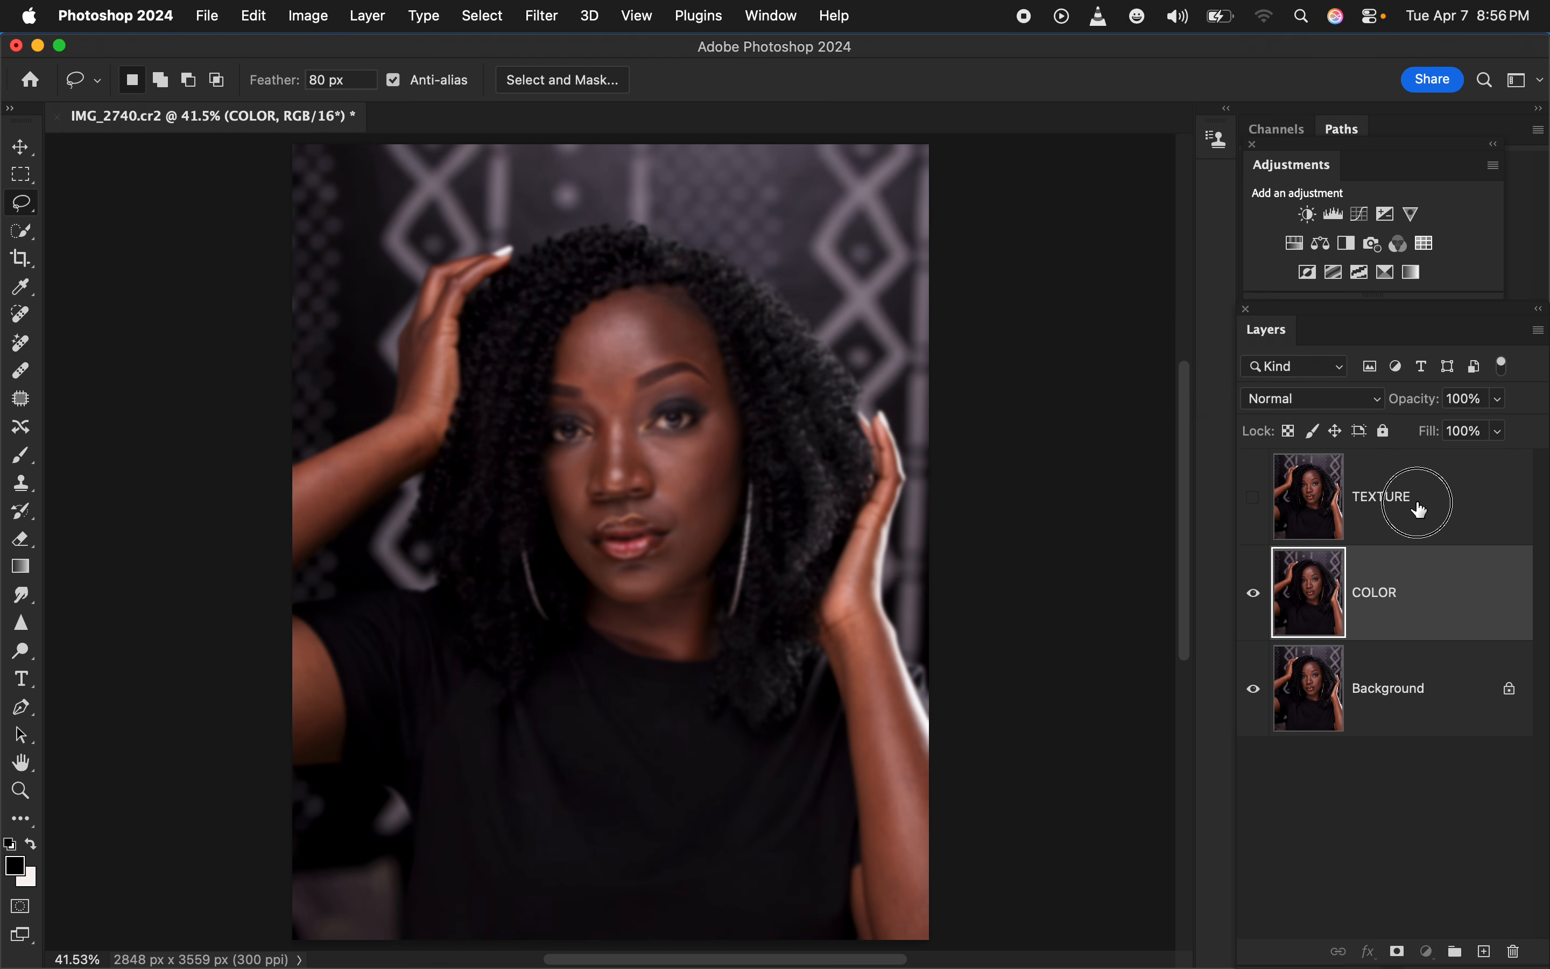
click(1255, 498)
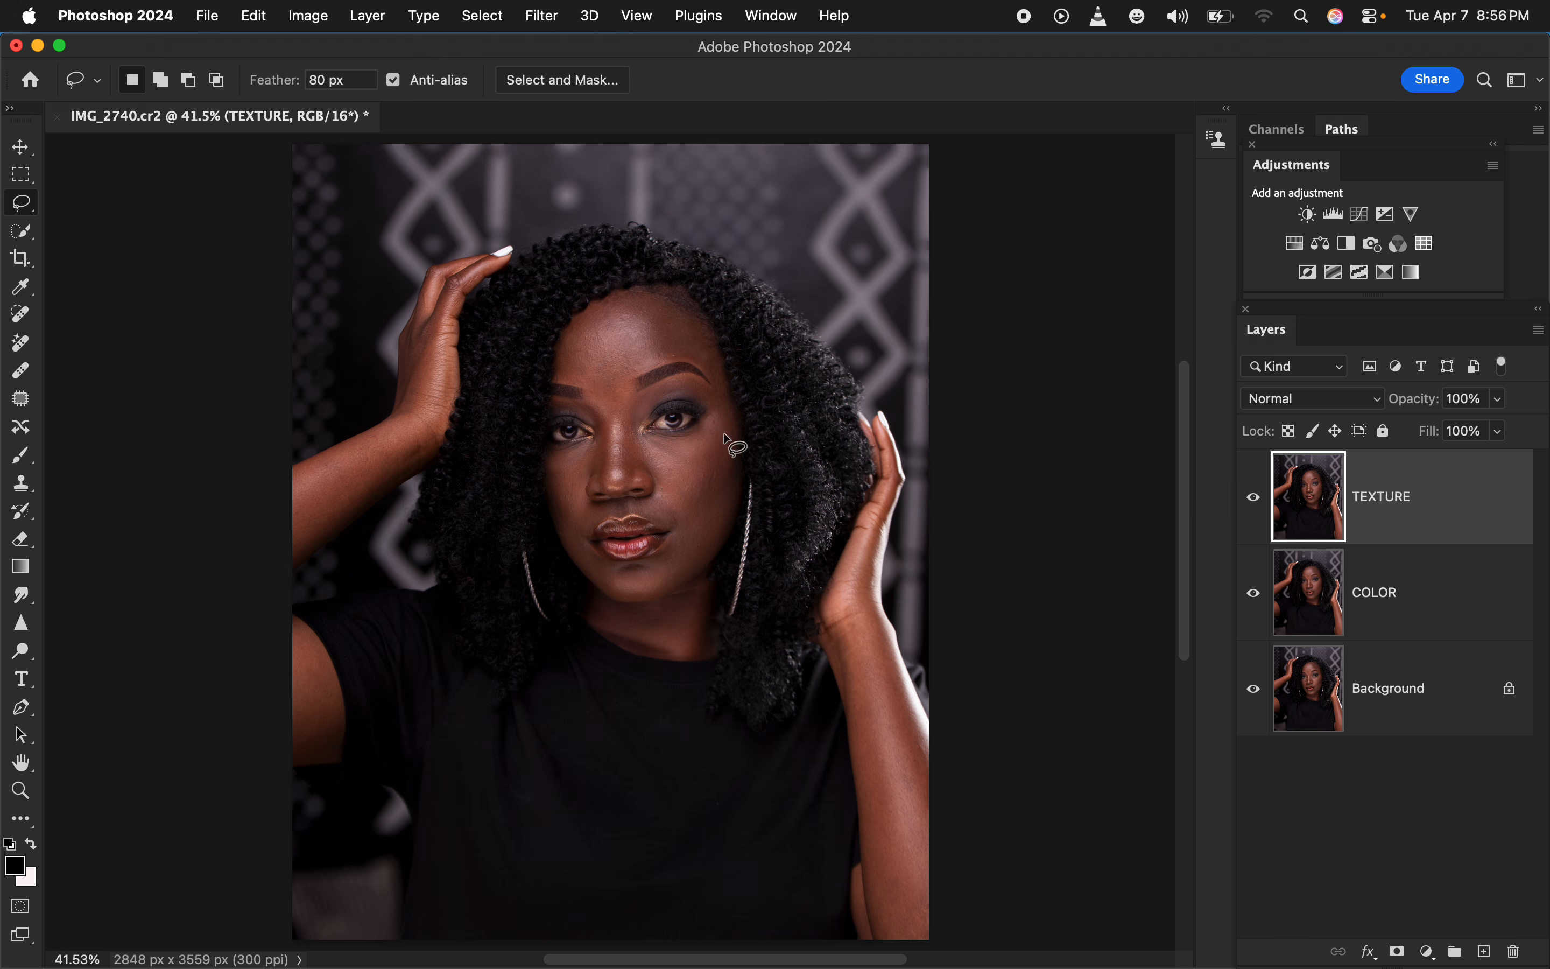
click(305, 16)
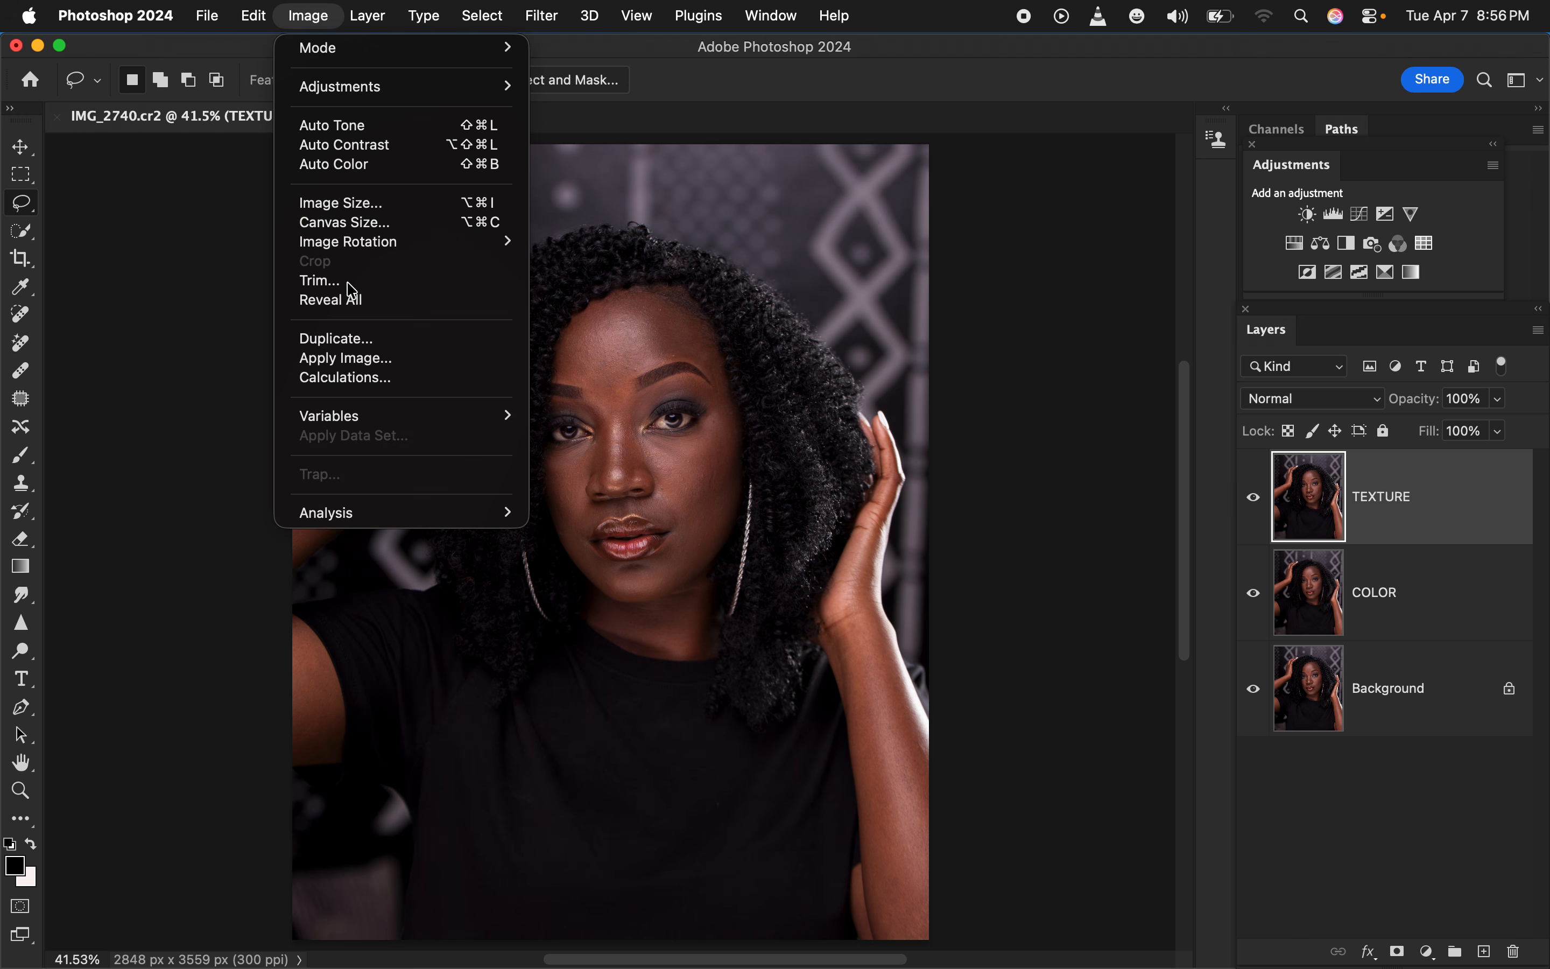
click(391, 359)
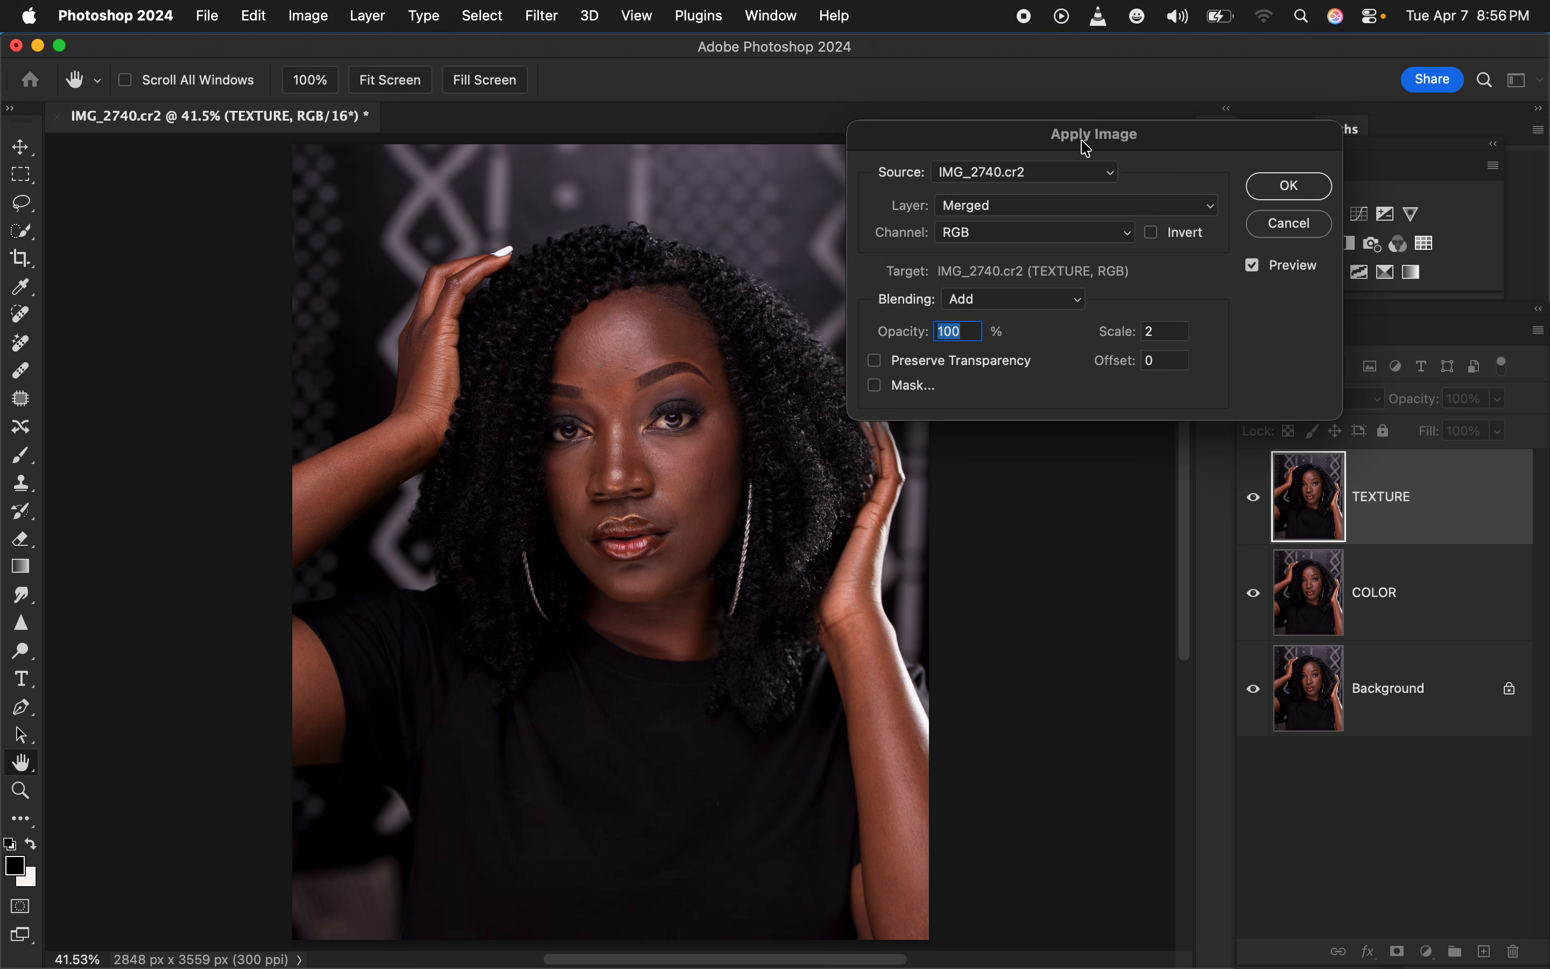
drag(1084, 138, 1018, 140)
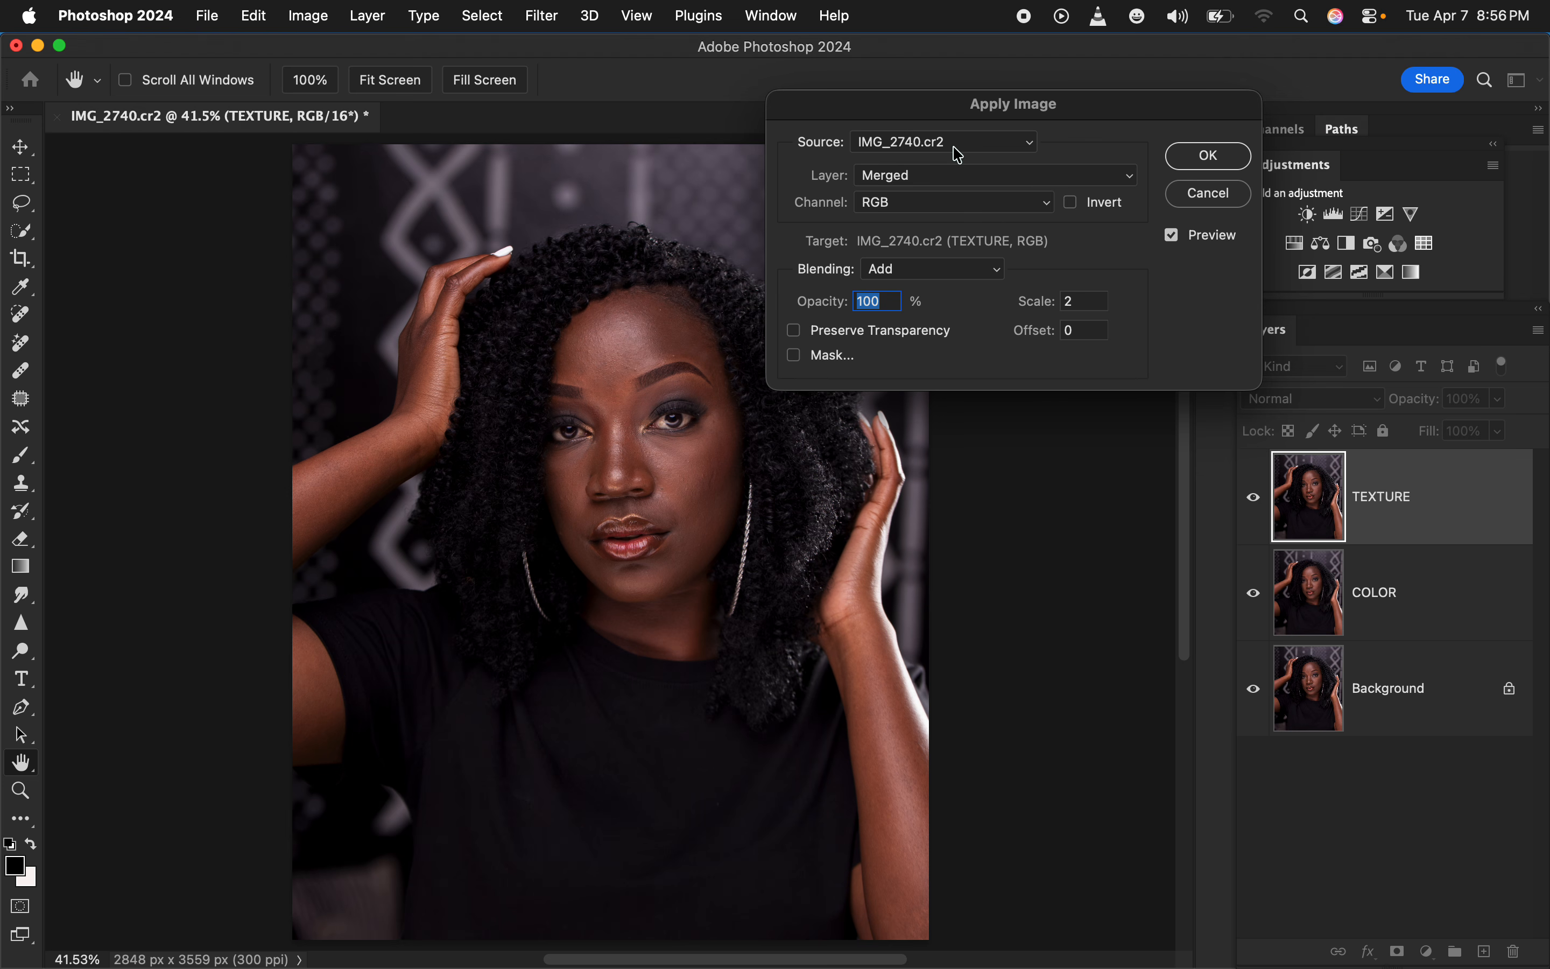
click(951, 179)
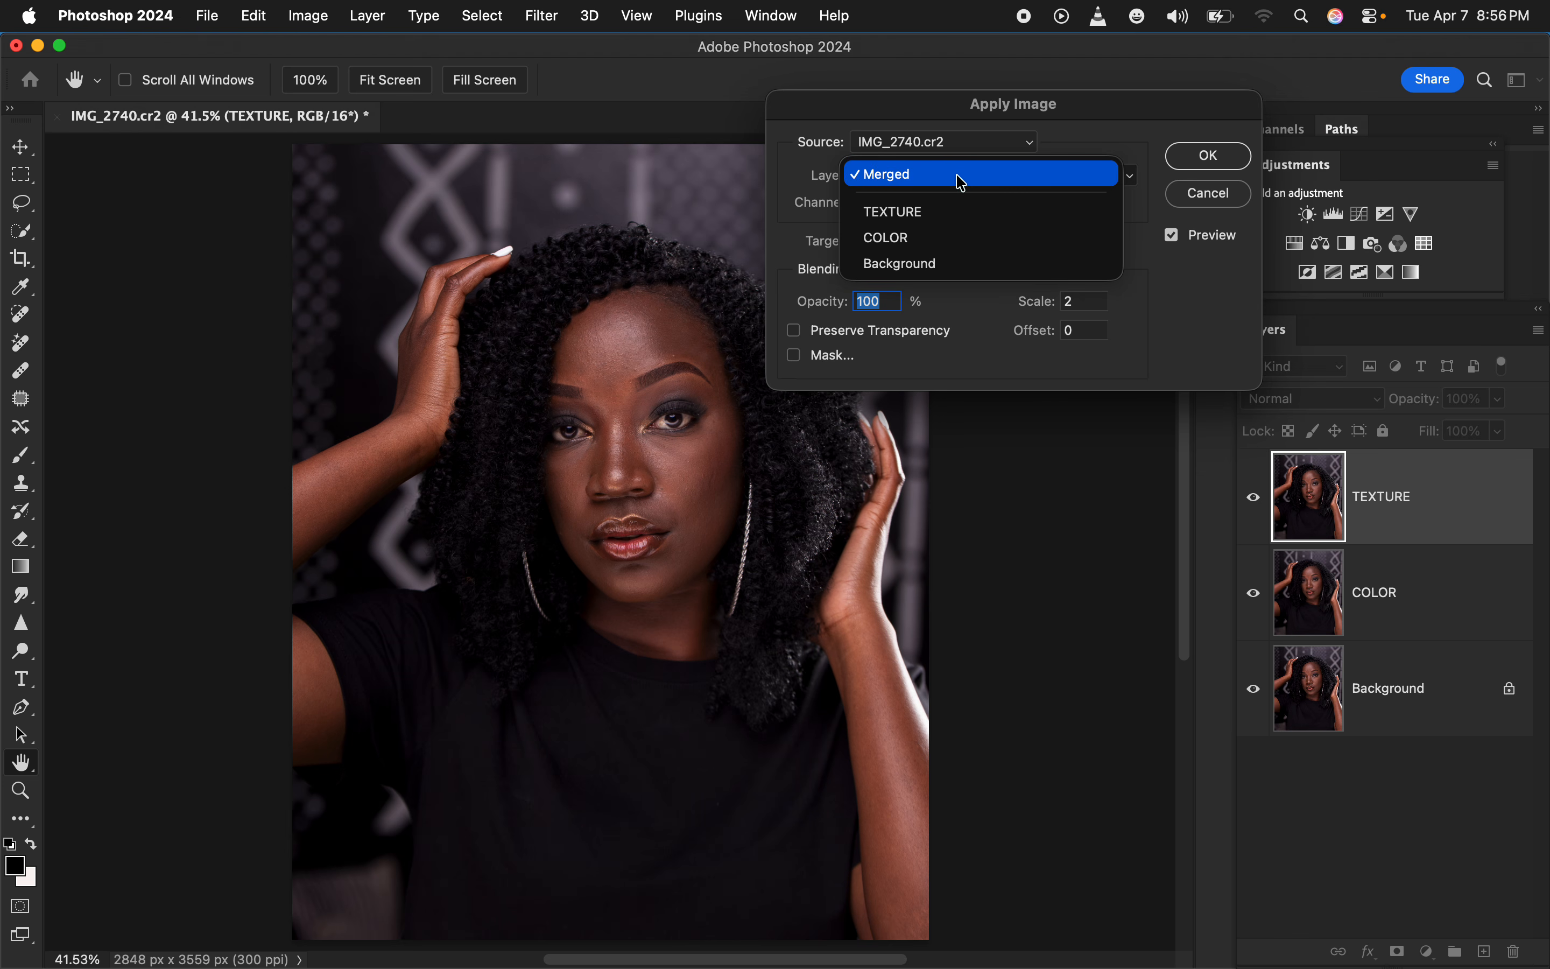
click(951, 243)
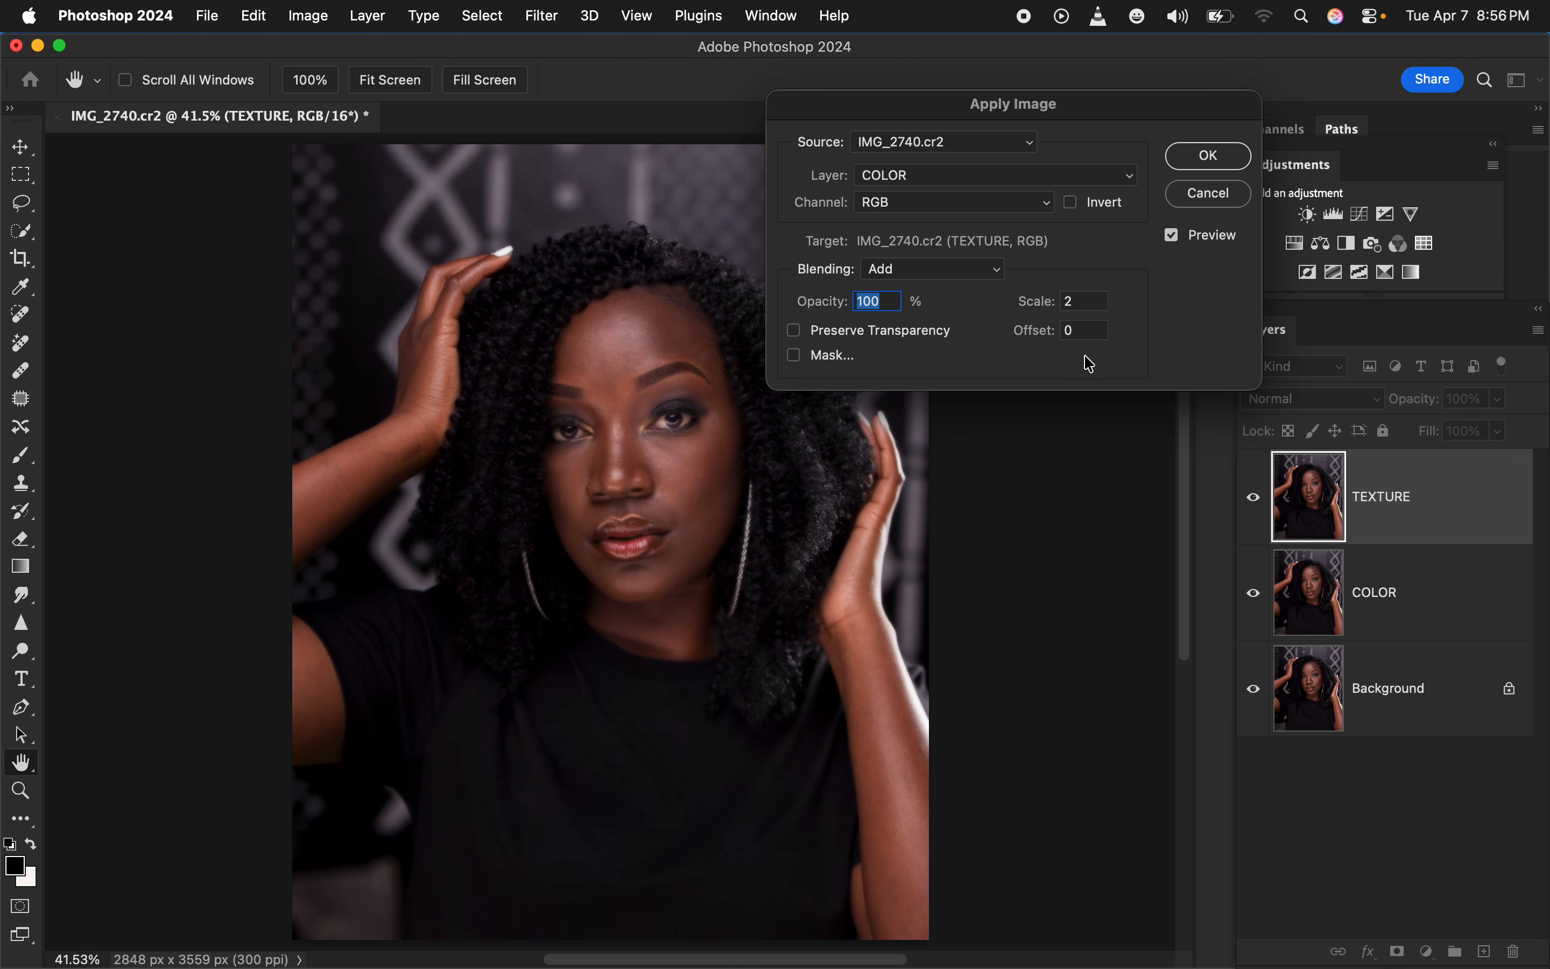
click(1071, 202)
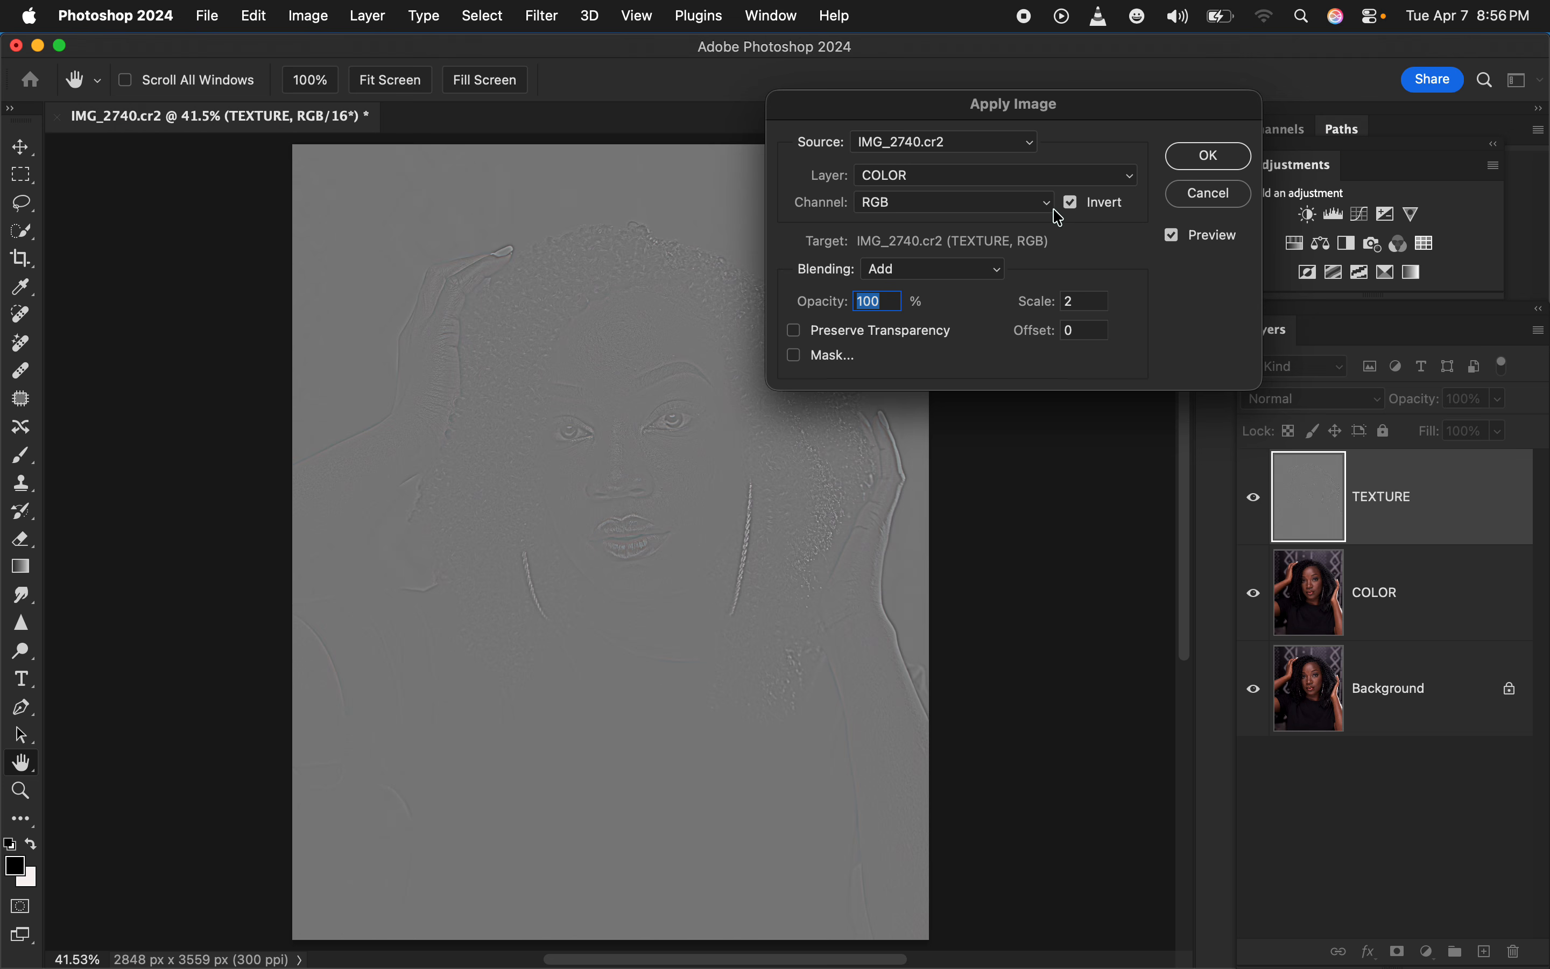
Try Apply Image with Invert disabled and Subtract blending for the COLOR source layer
click(1074, 204)
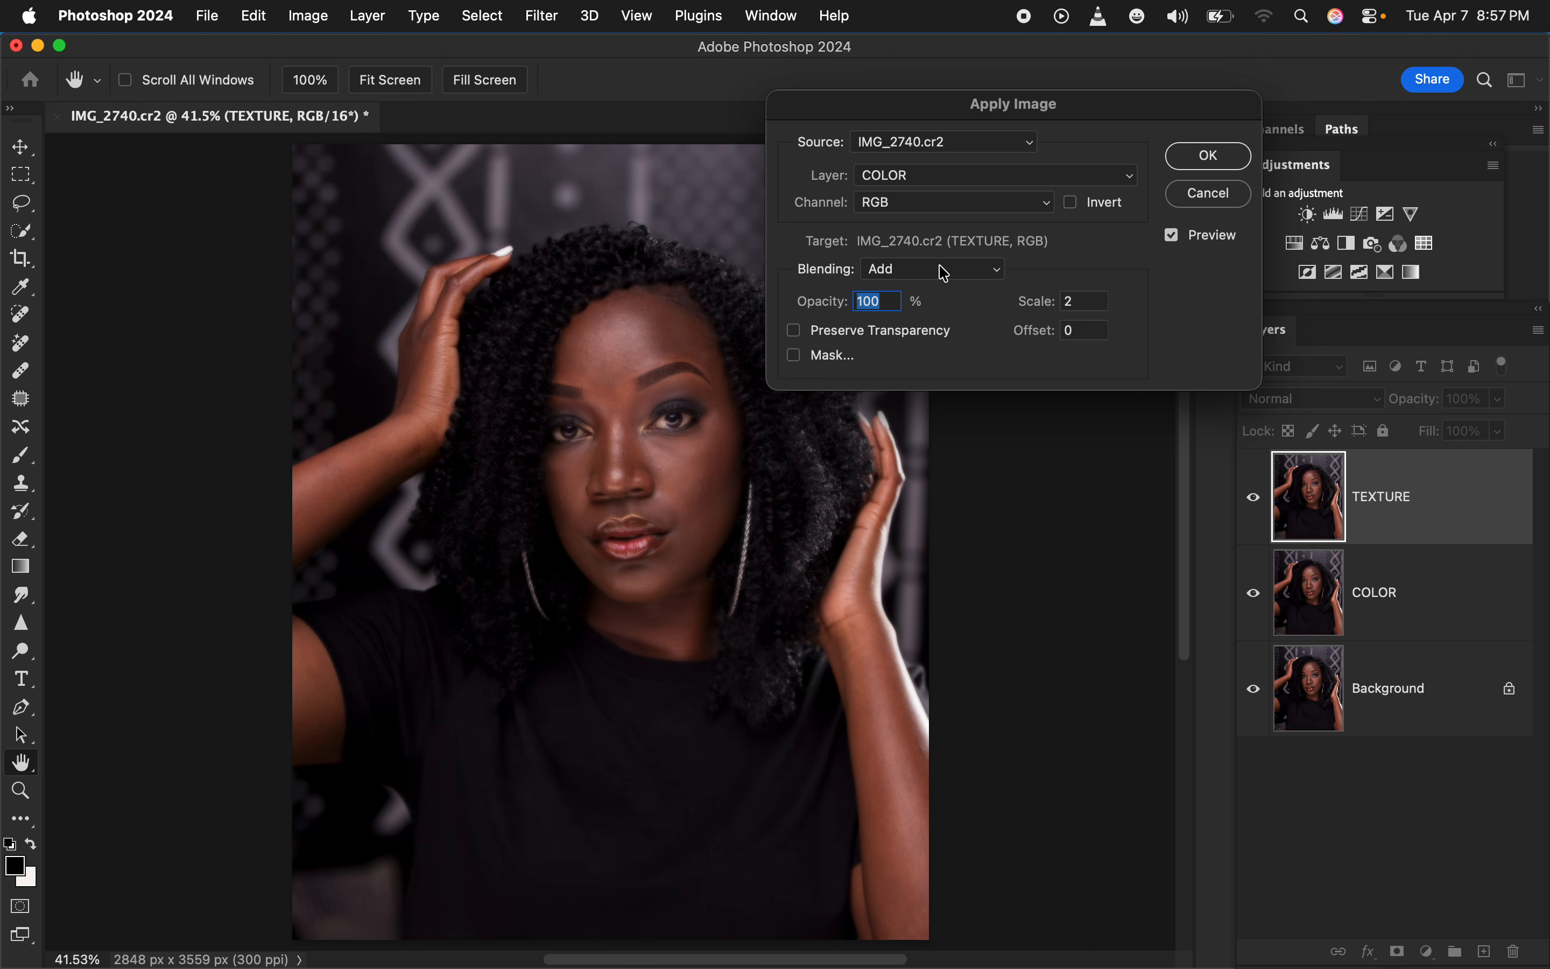
click(947, 269)
click(934, 294)
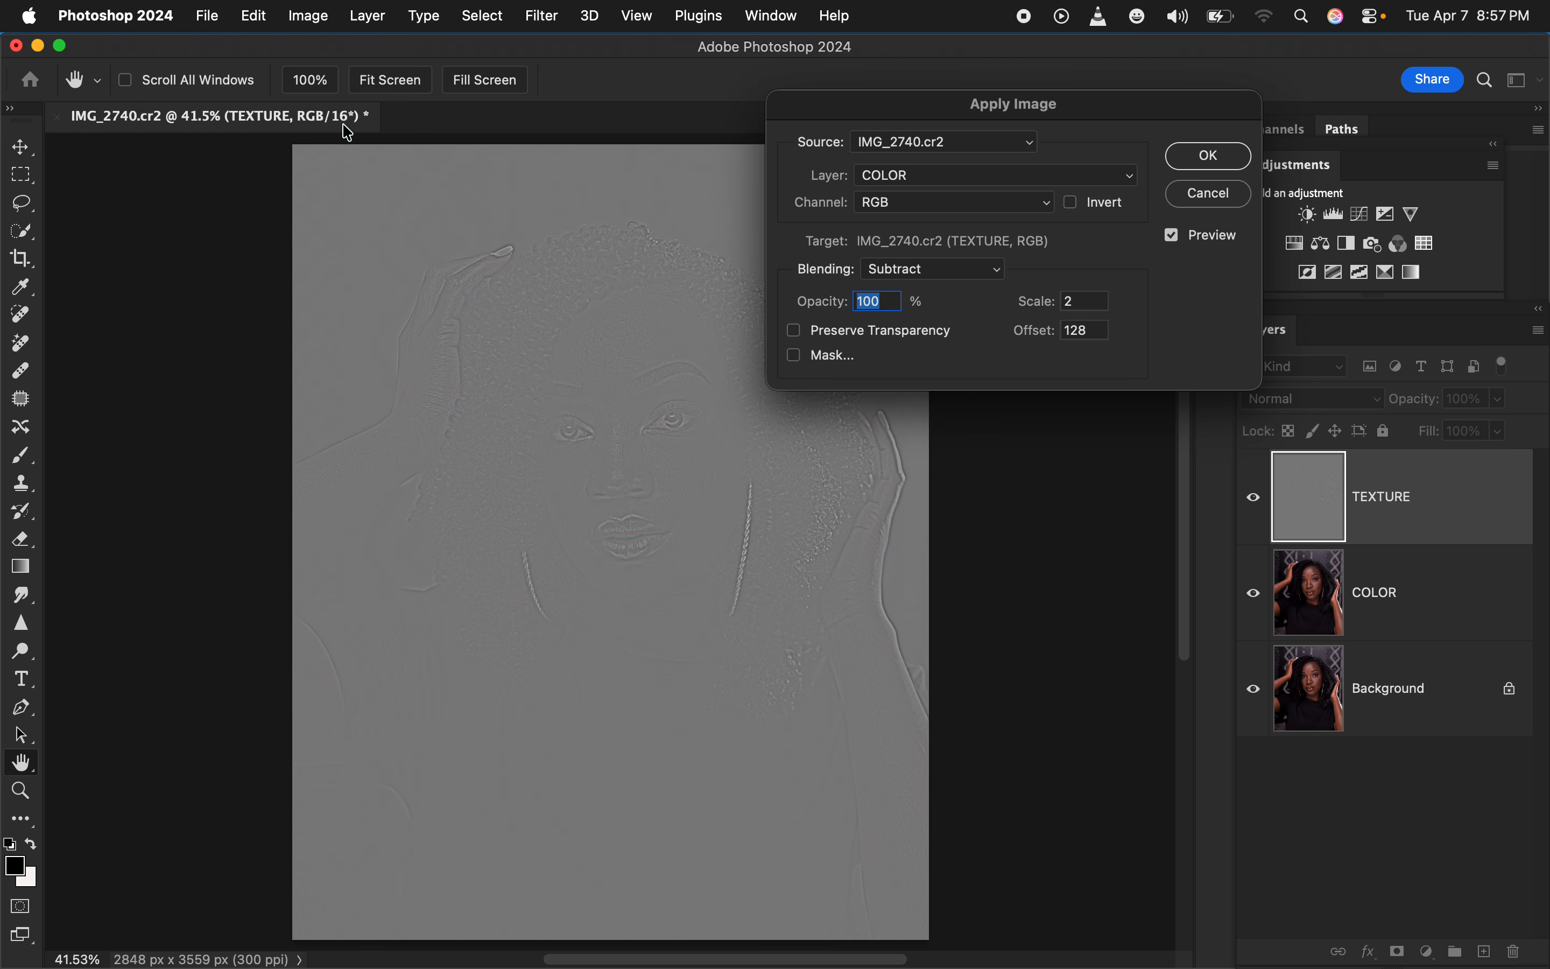
Enable Invert, set the Apply Image blending to Add and apply it to the TEXTURE layer
click(1071, 203)
click(959, 269)
click(941, 242)
click(1213, 154)
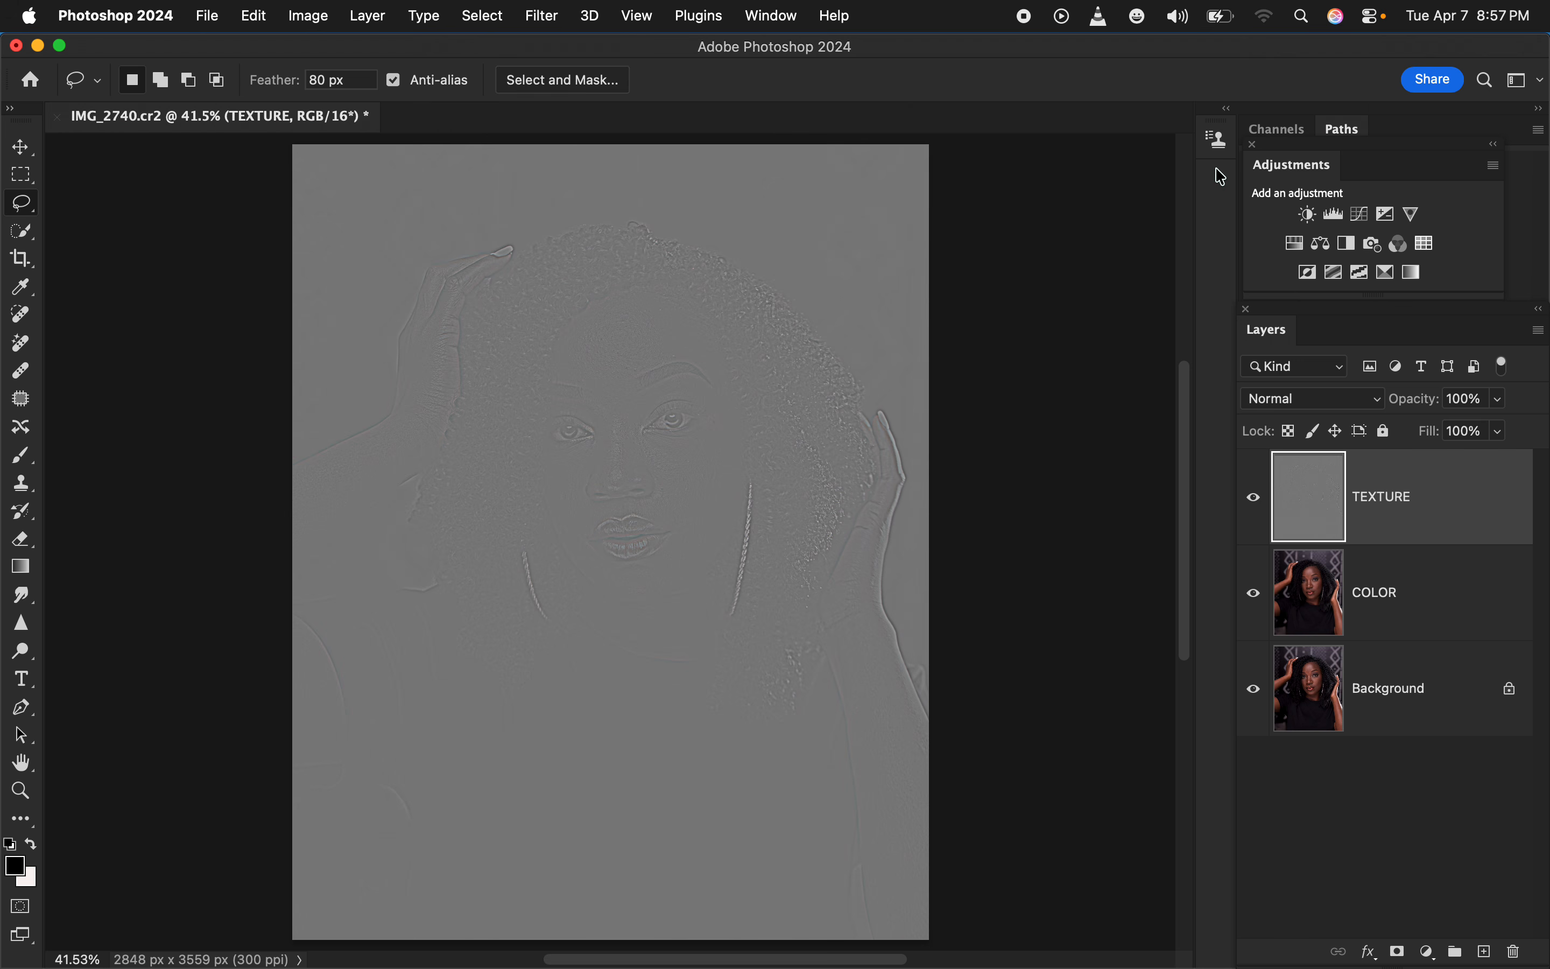
Set the TEXTURE layer's blend mode to Linear Light and group it with the COLOR layer
click(1338, 399)
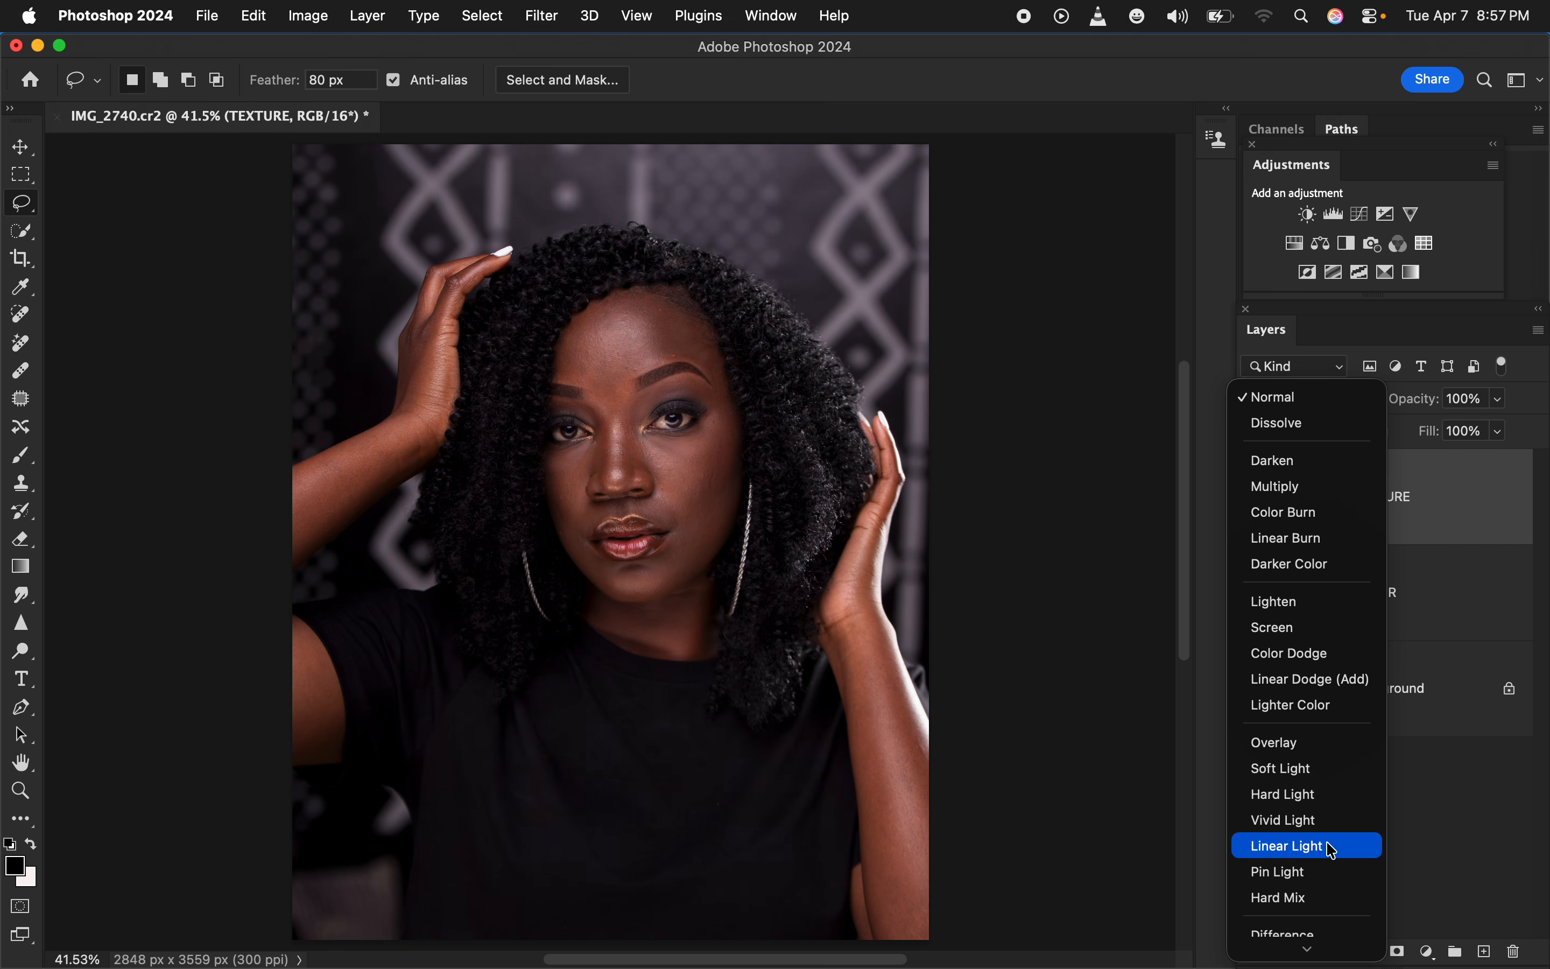
click(1334, 847)
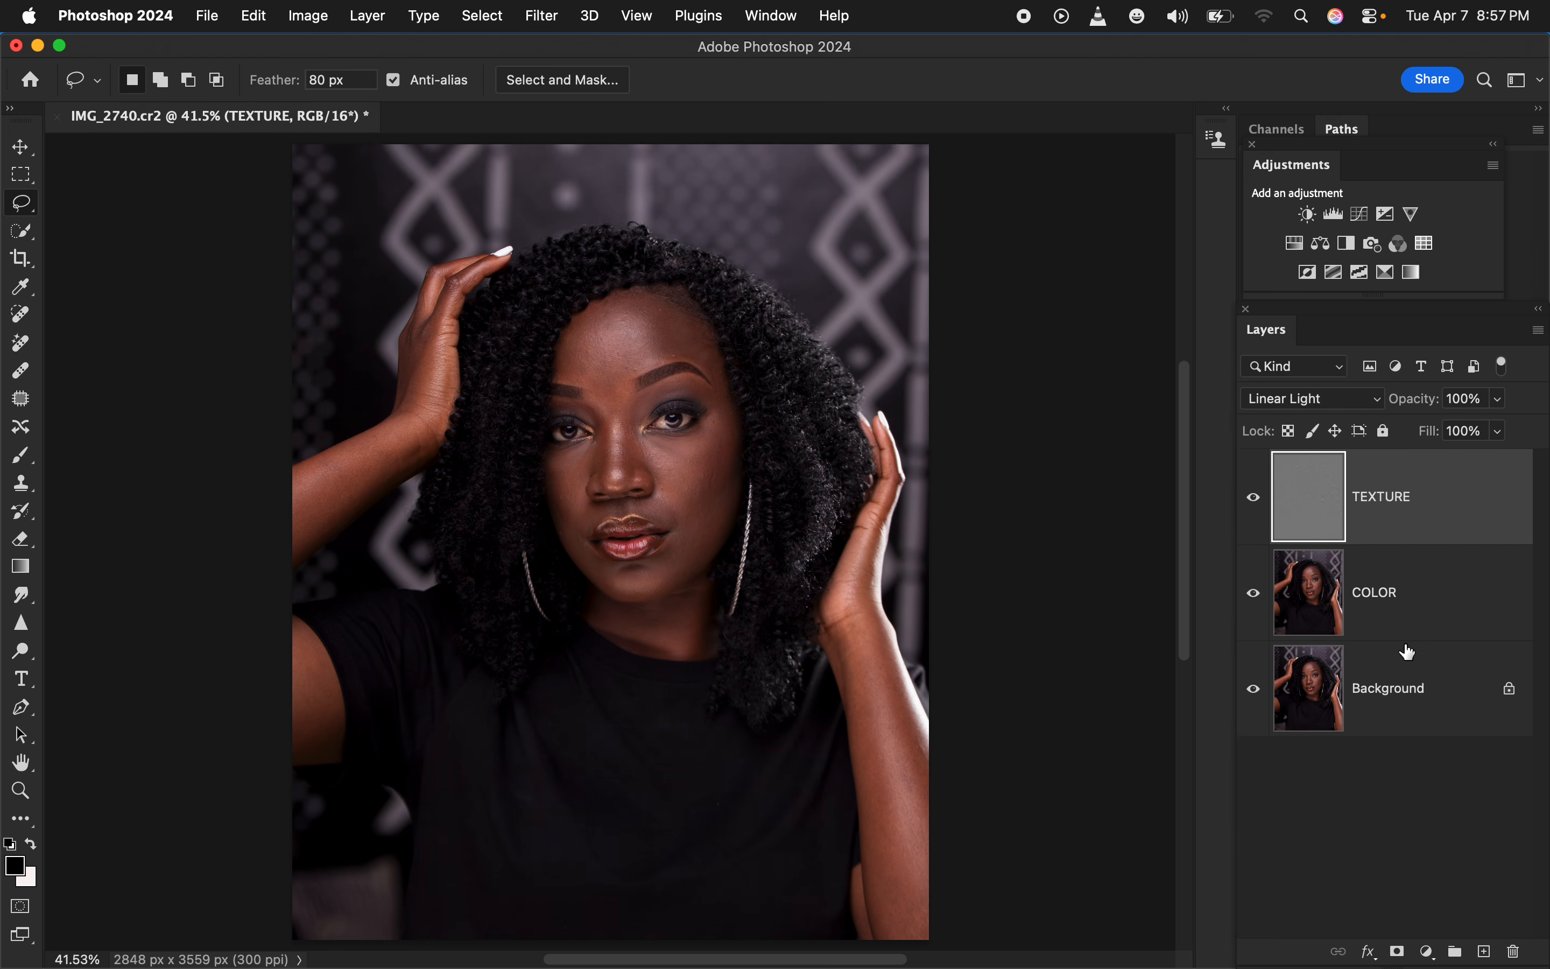
shift+click(1423, 612)
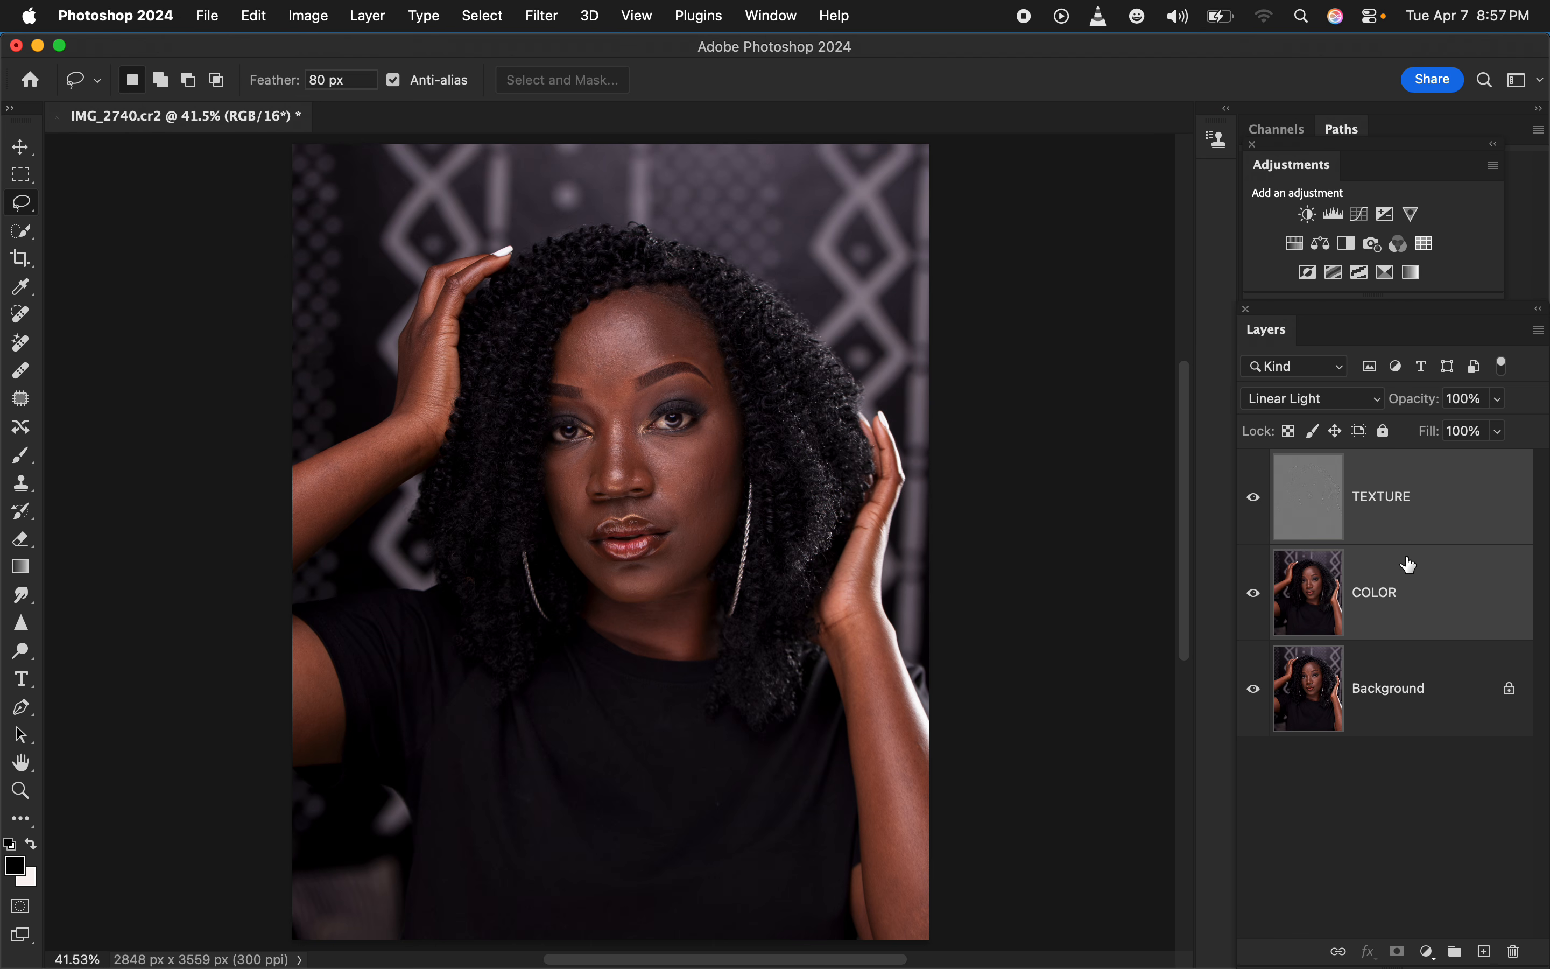
key(super+g)
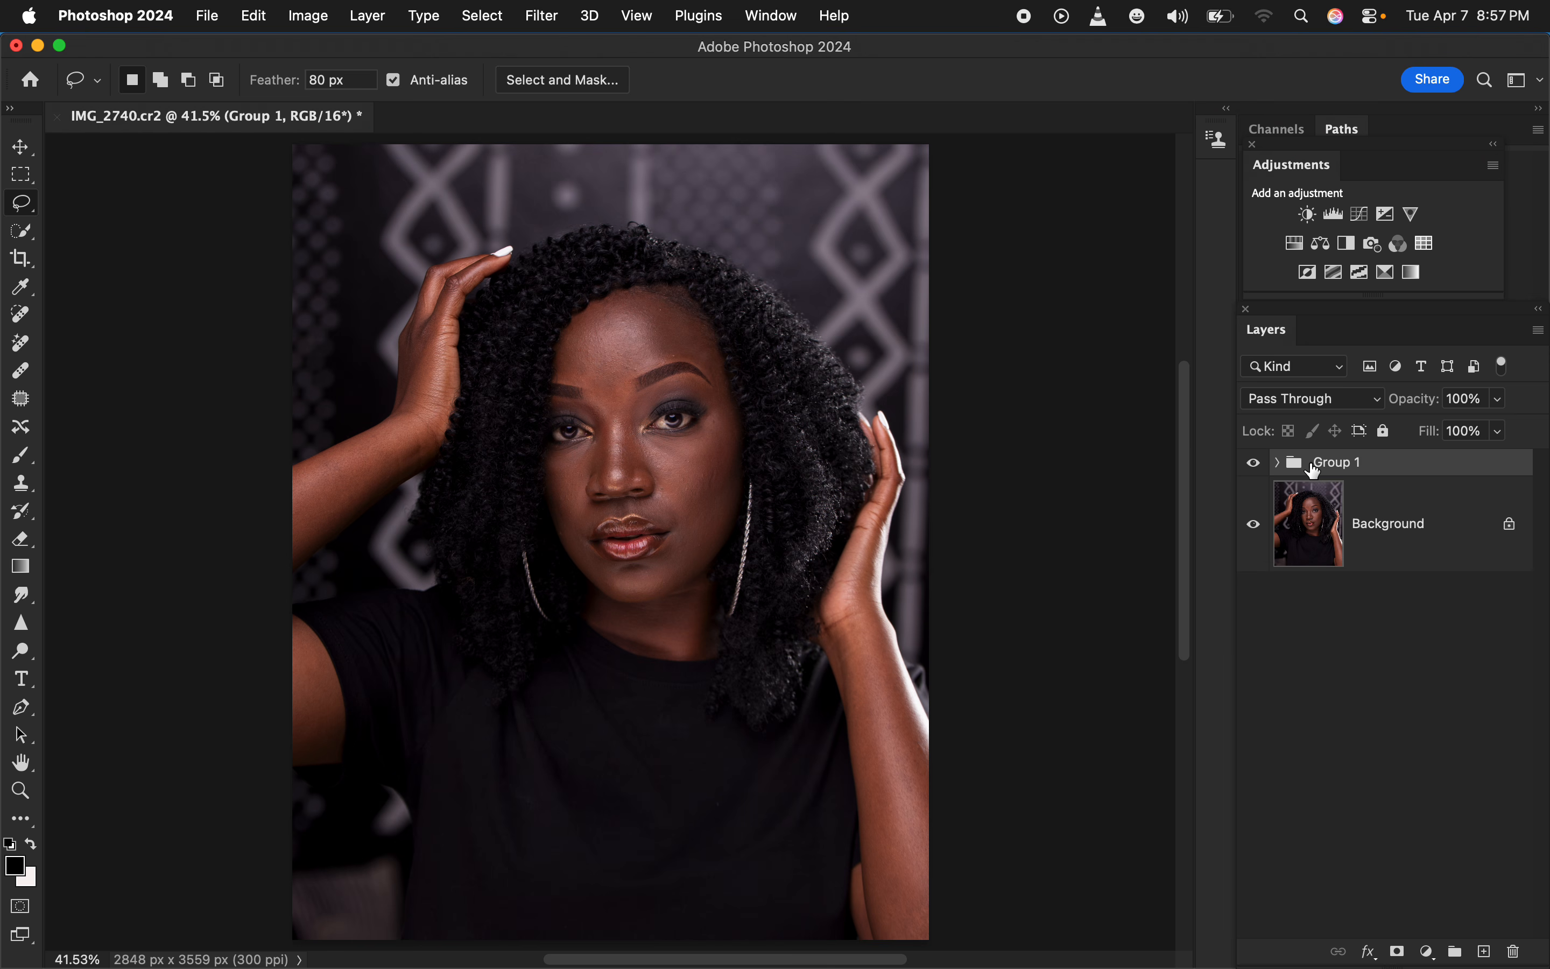
Expand Group 1, select the COLOR layer and activate the Mixer Brush tool
click(1271, 463)
click(1277, 463)
click(1429, 626)
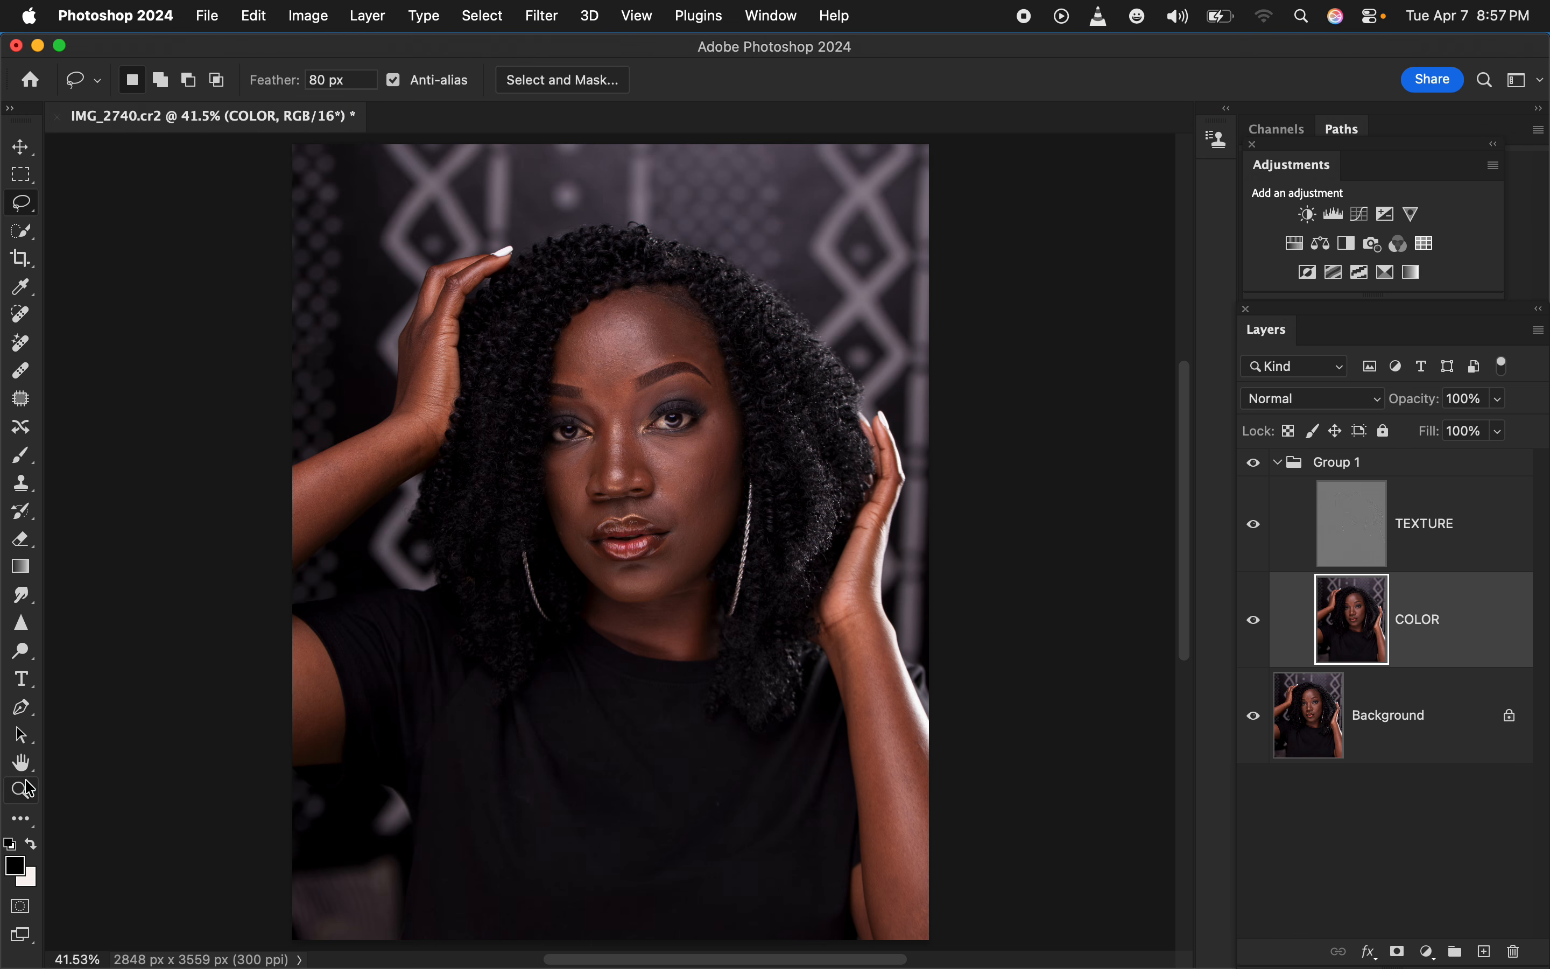
click(25, 812)
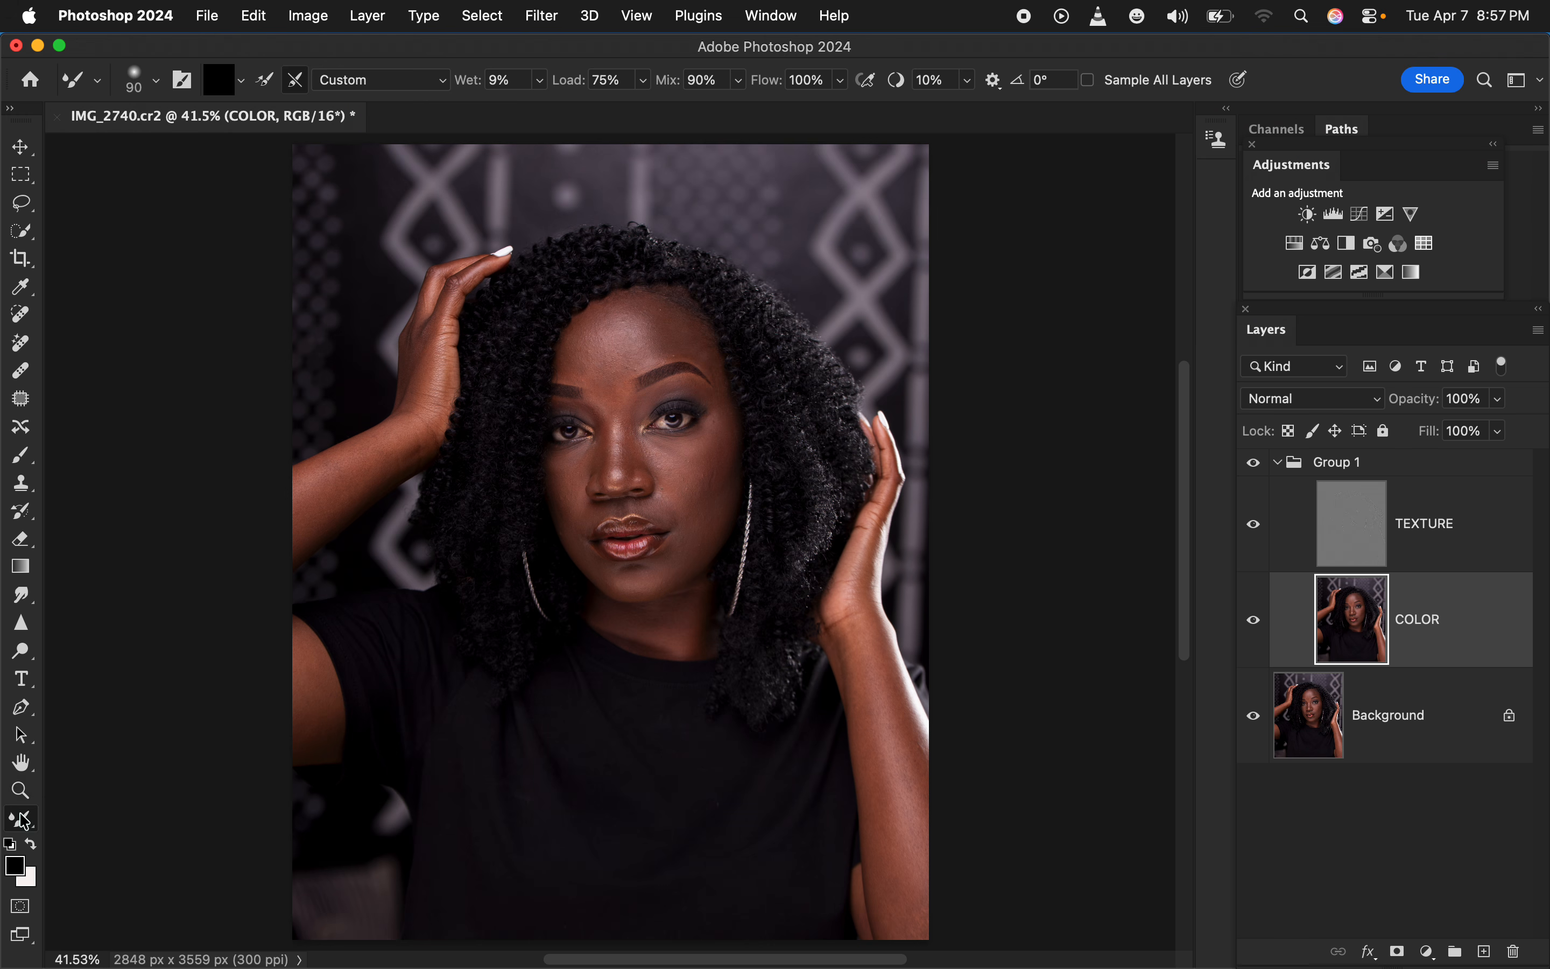
click(21, 456)
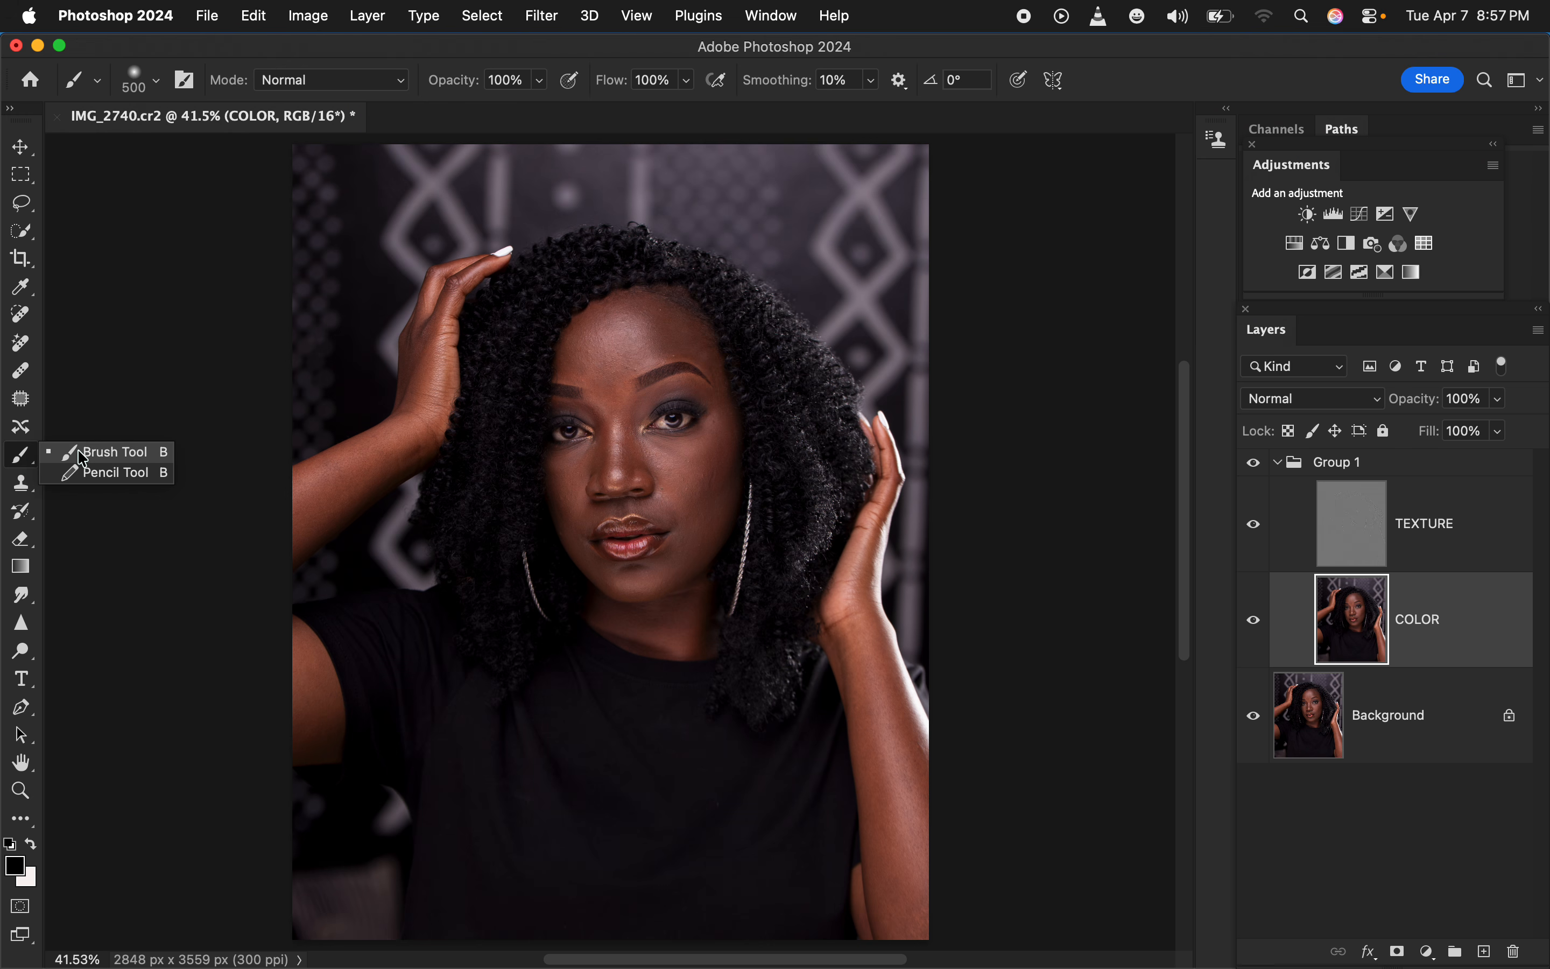
click(26, 815)
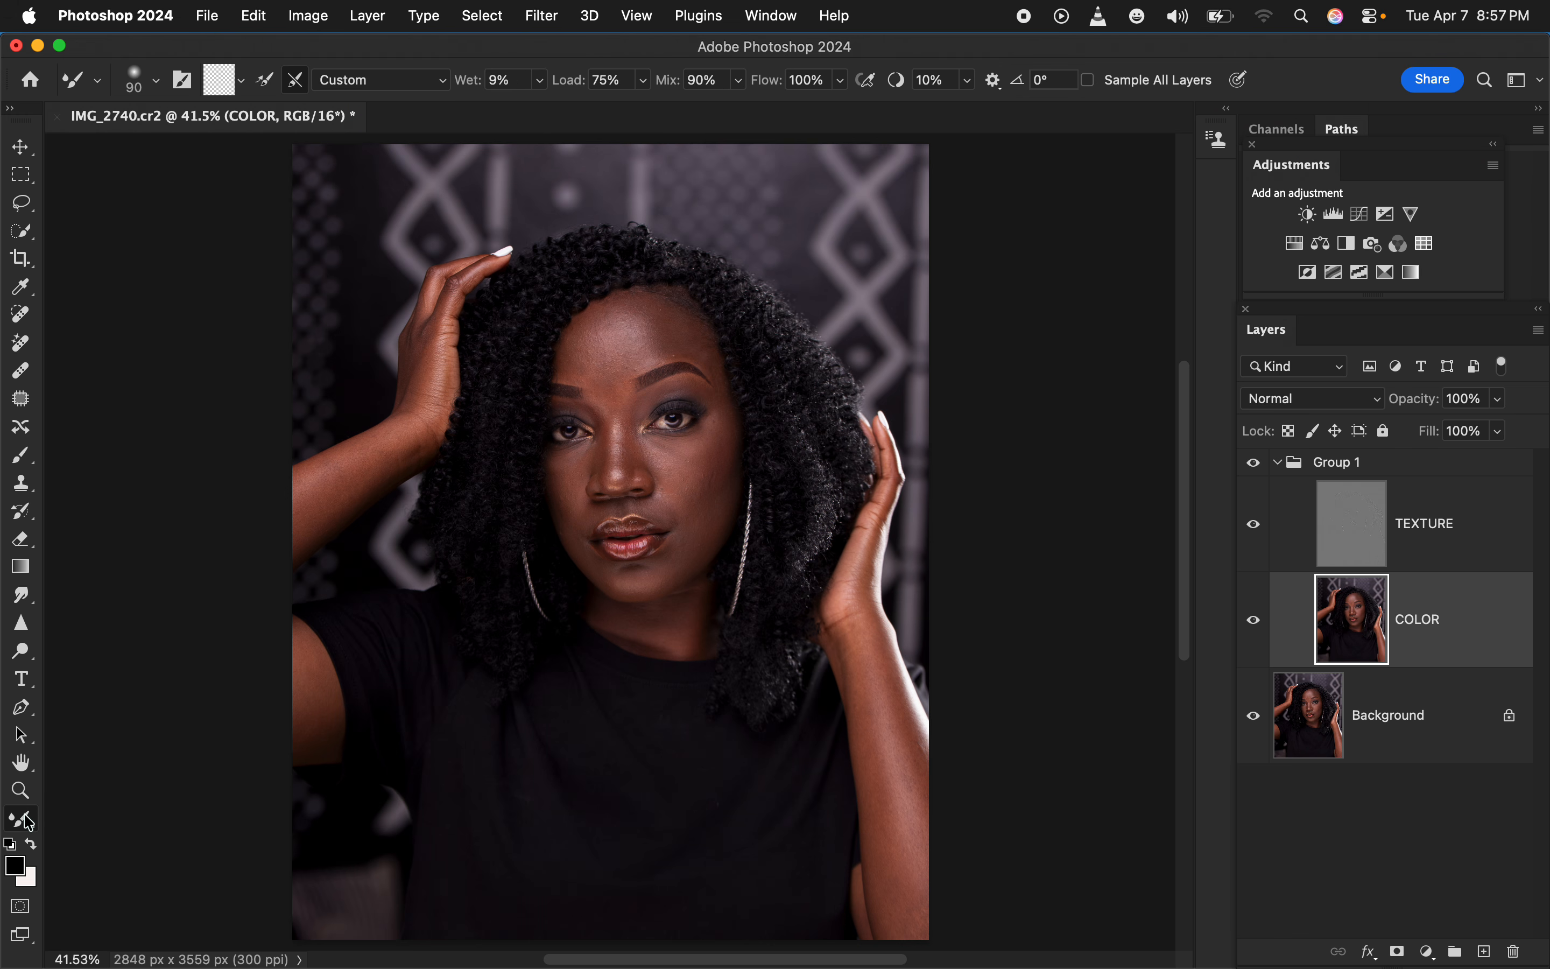
Review the Mixer Brush's tip settings and brush load options
click(153, 81)
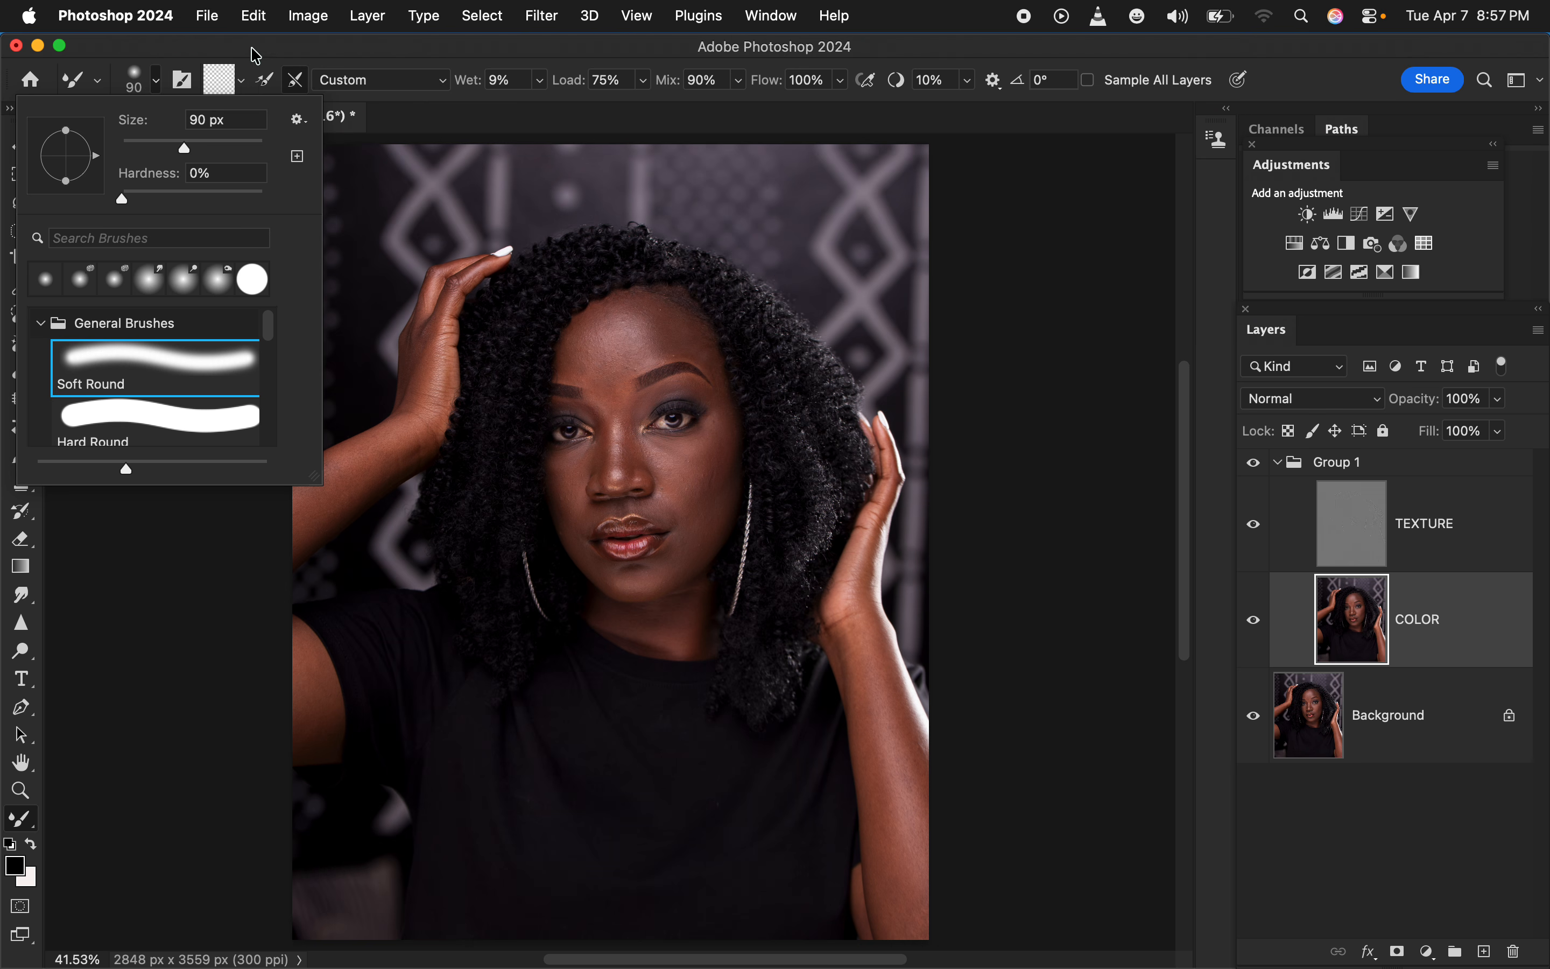
click(253, 72)
click(242, 83)
click(253, 132)
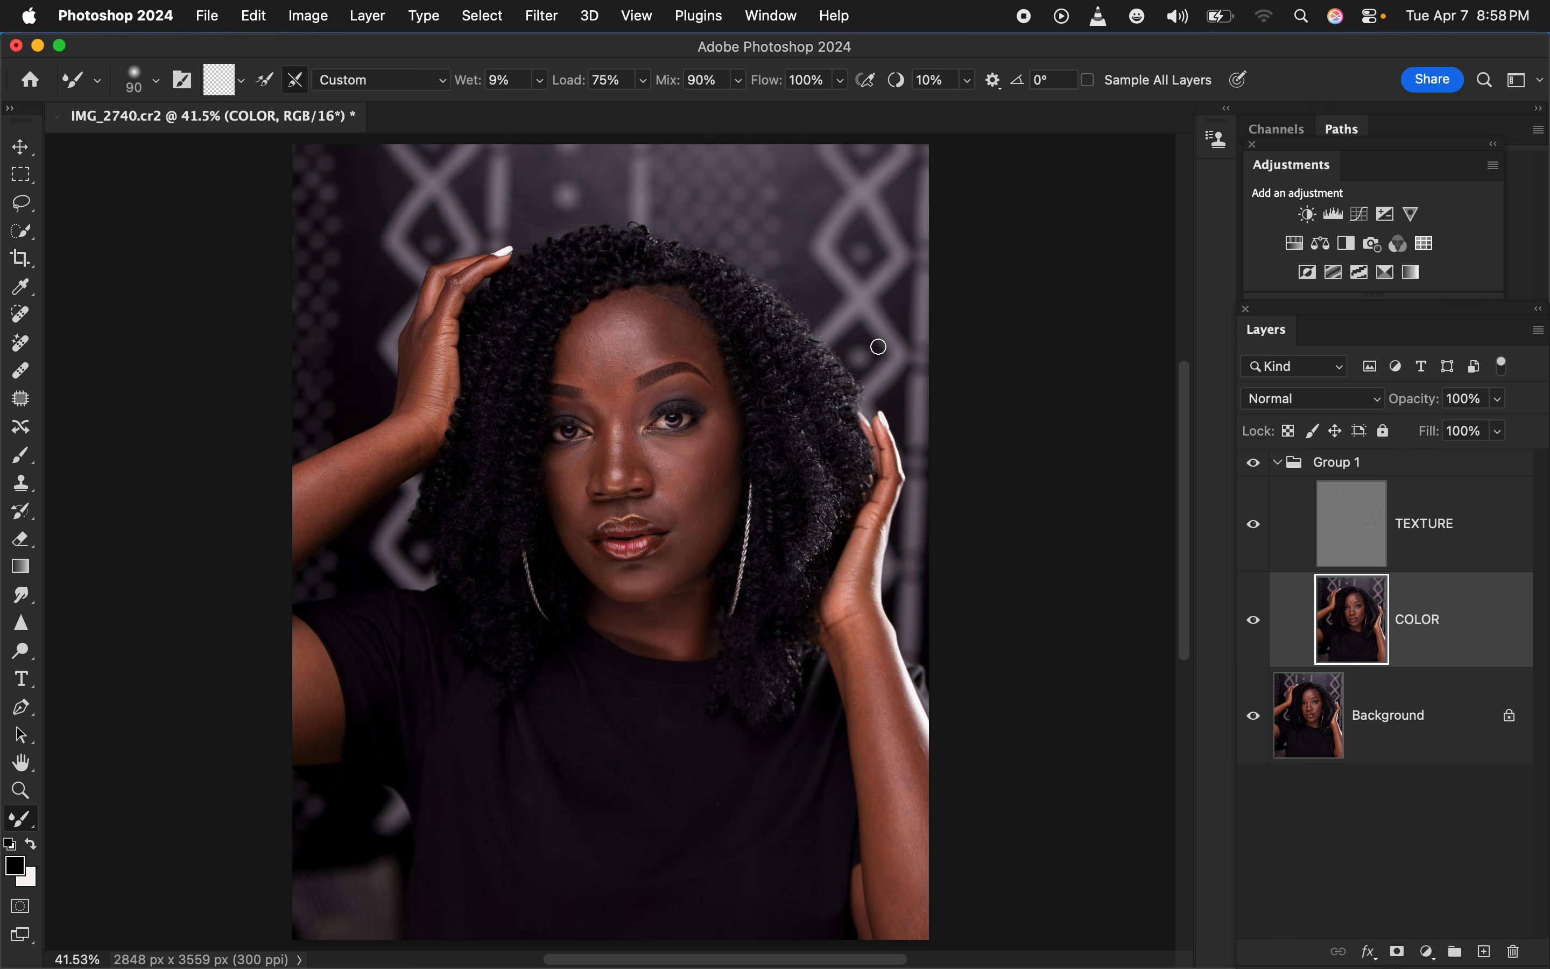
Hide the TEXTURE layer, smooth the forehead on COLOR with a 175 px Mixer Brush, and check it briefly with the texture shown
click(1255, 529)
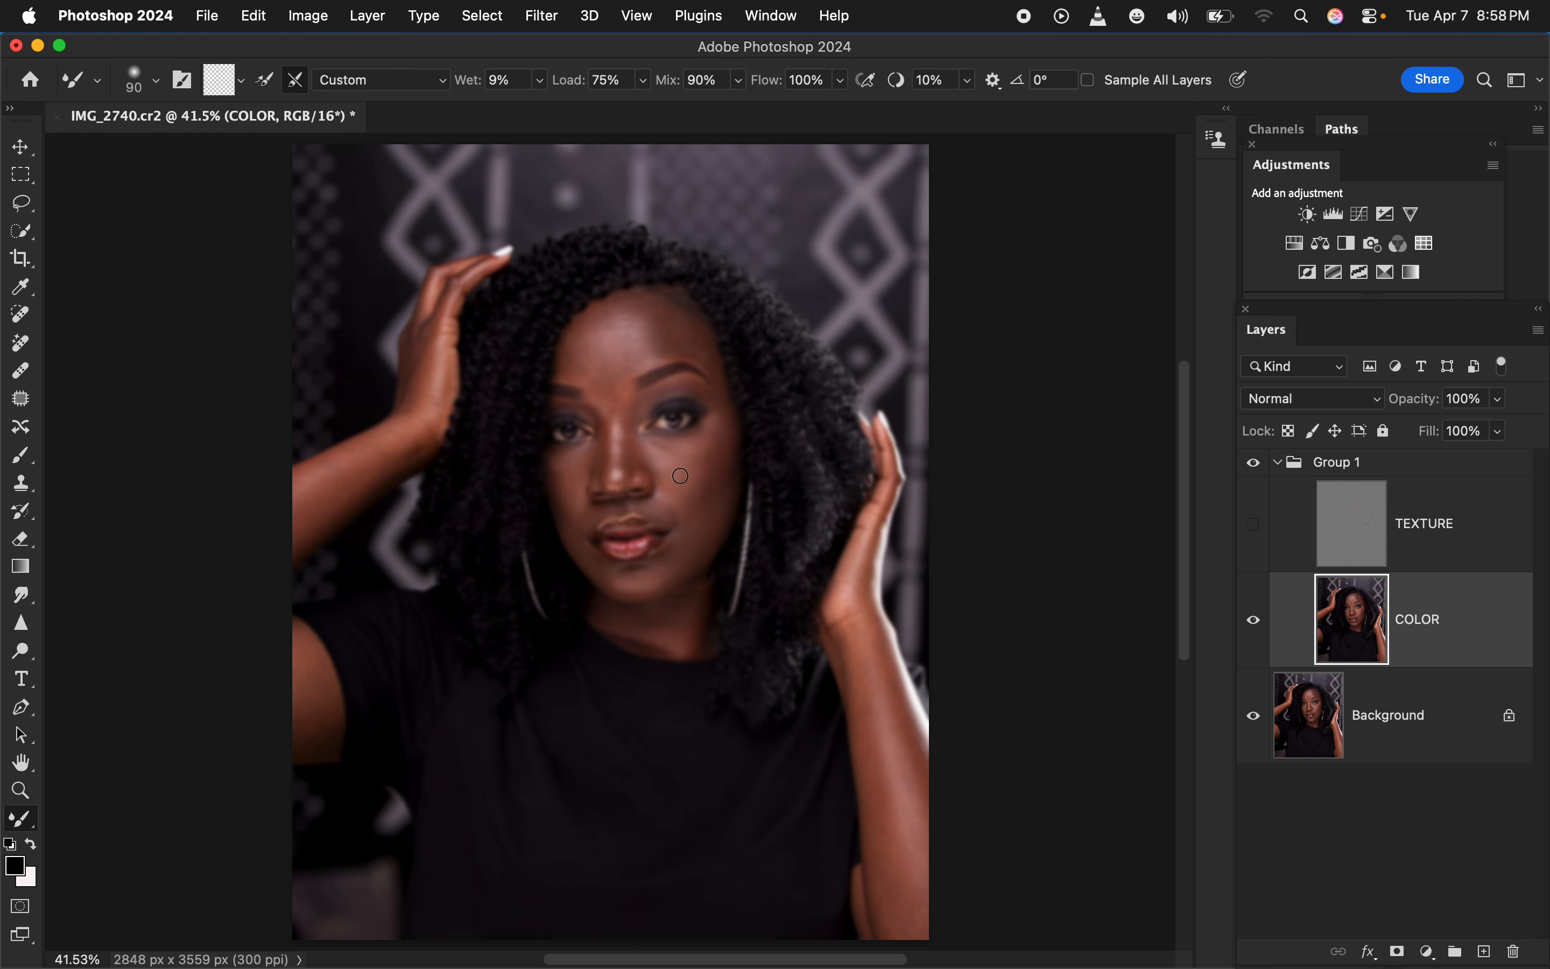
key(super+plus)
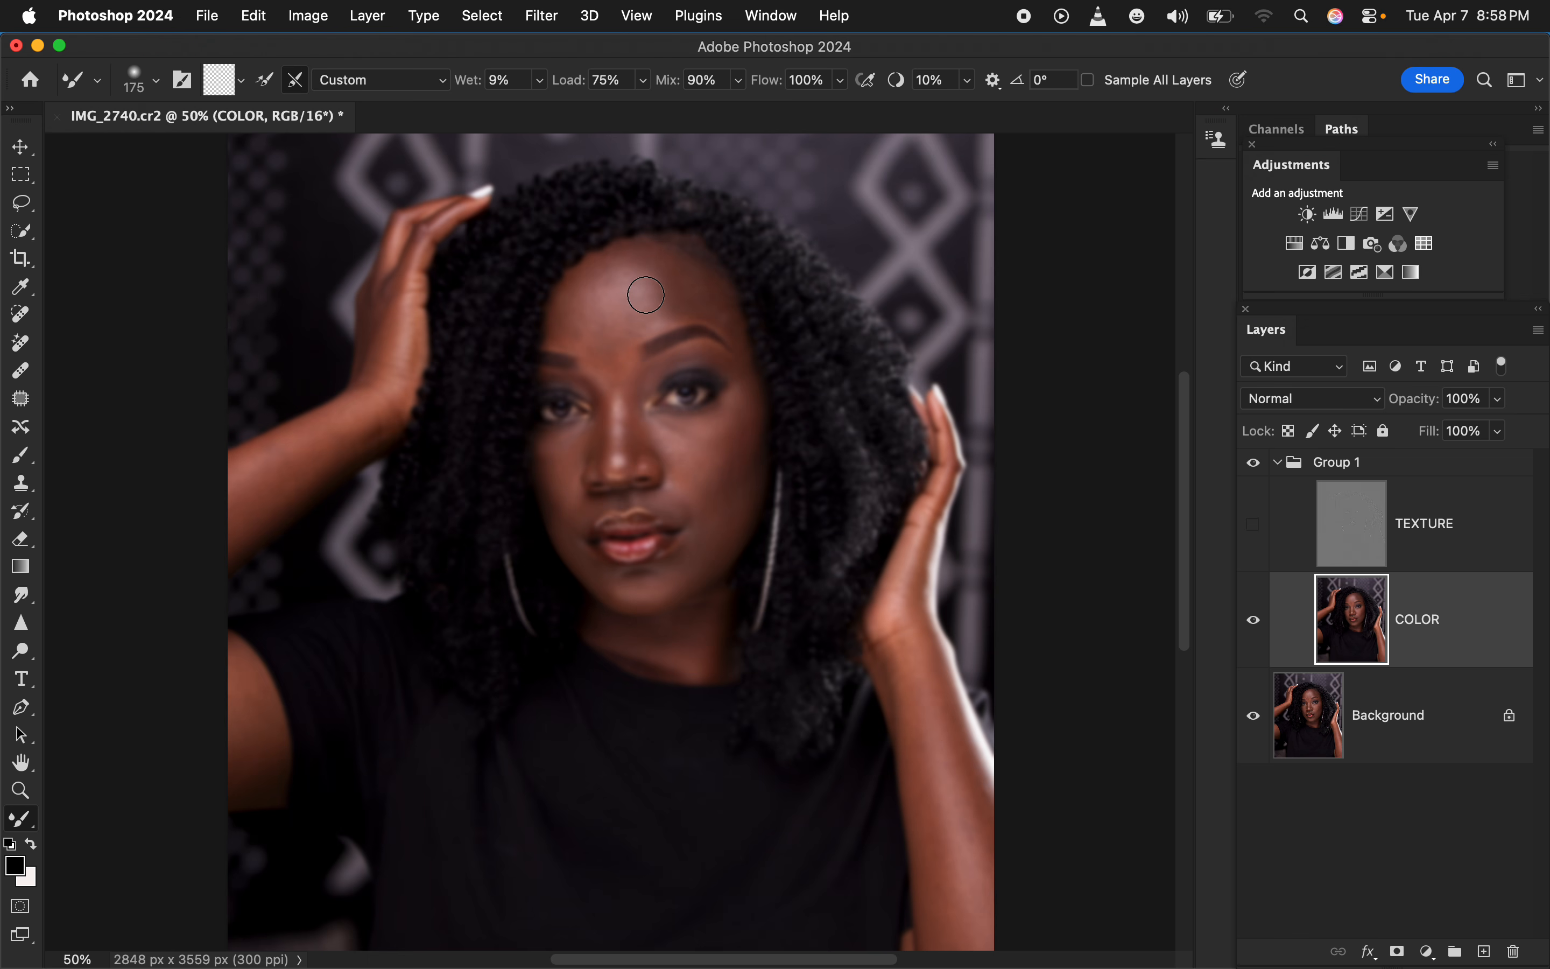
drag(573, 302, 577, 286)
mouse_move(577, 286)
mouse_down()
mouse_move(594, 350)
mouse_move(573, 311)
mouse_move(593, 283)
mouse_move(599, 342)
mouse_move(596, 286)
mouse_move(604, 332)
mouse_move(591, 288)
mouse_move(579, 307)
mouse_move(604, 263)
mouse_move(590, 295)
mouse_move(605, 355)
mouse_move(584, 295)
mouse_up()
mouse_move(626, 309)
mouse_down()
mouse_move(640, 276)
mouse_move(616, 299)
mouse_move(590, 286)
mouse_move(560, 320)
mouse_move(580, 323)
mouse_up()
mouse_move(682, 286)
mouse_down()
mouse_move(674, 259)
mouse_move(709, 301)
mouse_move(651, 286)
mouse_move(654, 304)
mouse_move(644, 256)
mouse_move(628, 337)
mouse_move(640, 253)
mouse_move(612, 339)
mouse_move(574, 325)
mouse_move(605, 322)
mouse_move(616, 346)
mouse_move(616, 307)
mouse_move(637, 283)
mouse_move(623, 253)
mouse_move(667, 264)
mouse_move(730, 318)
mouse_up()
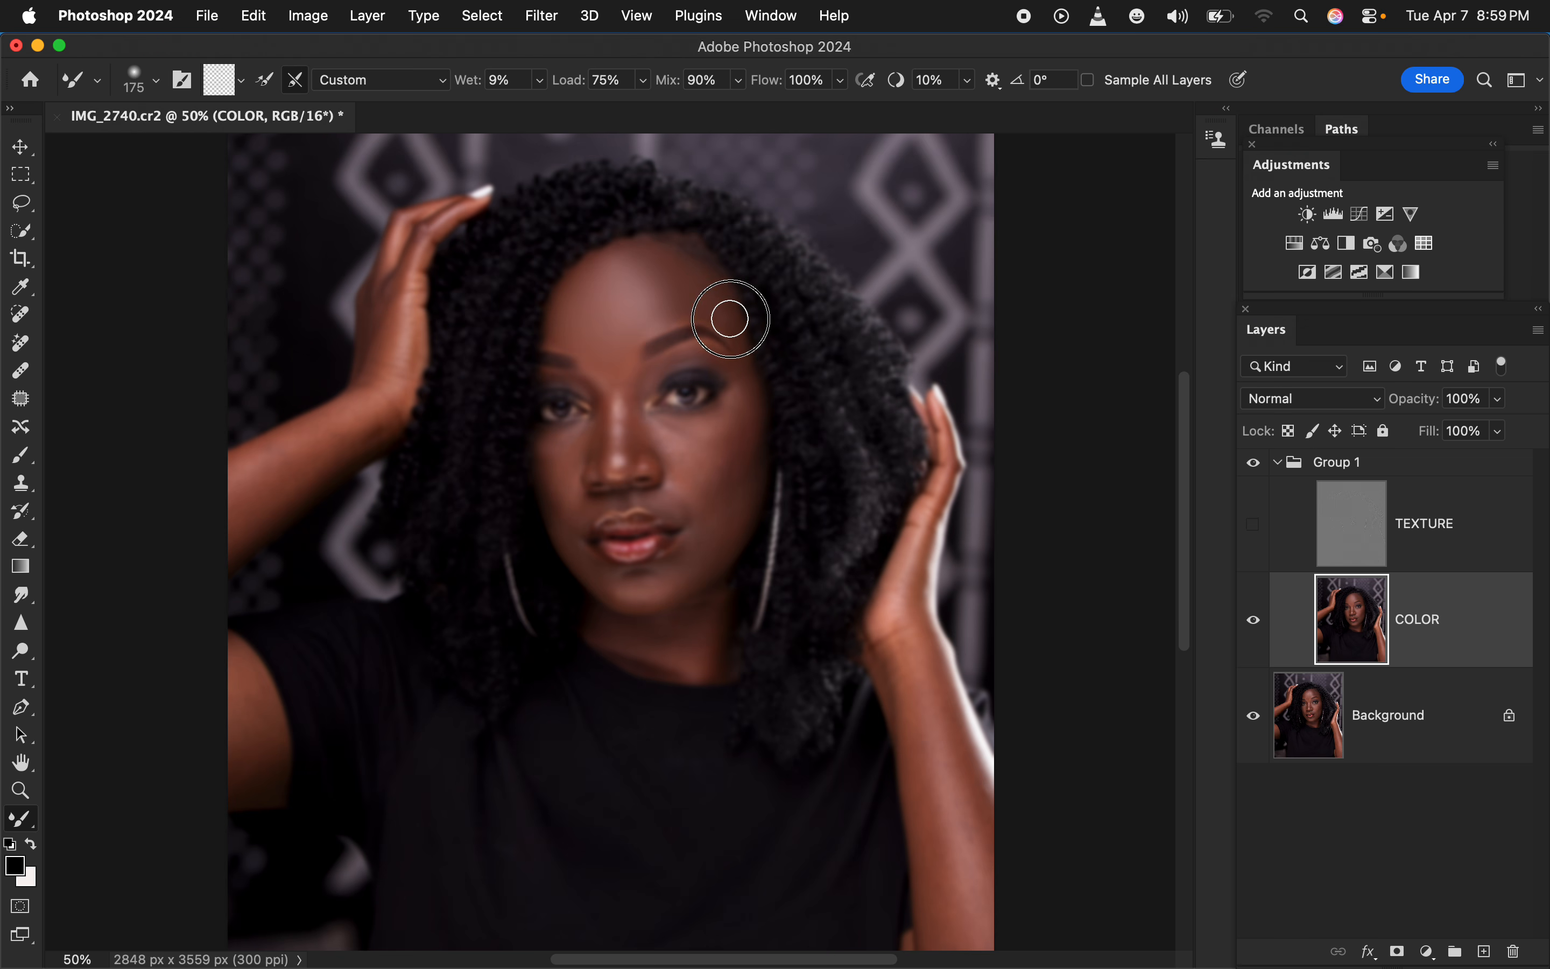
click(1254, 523)
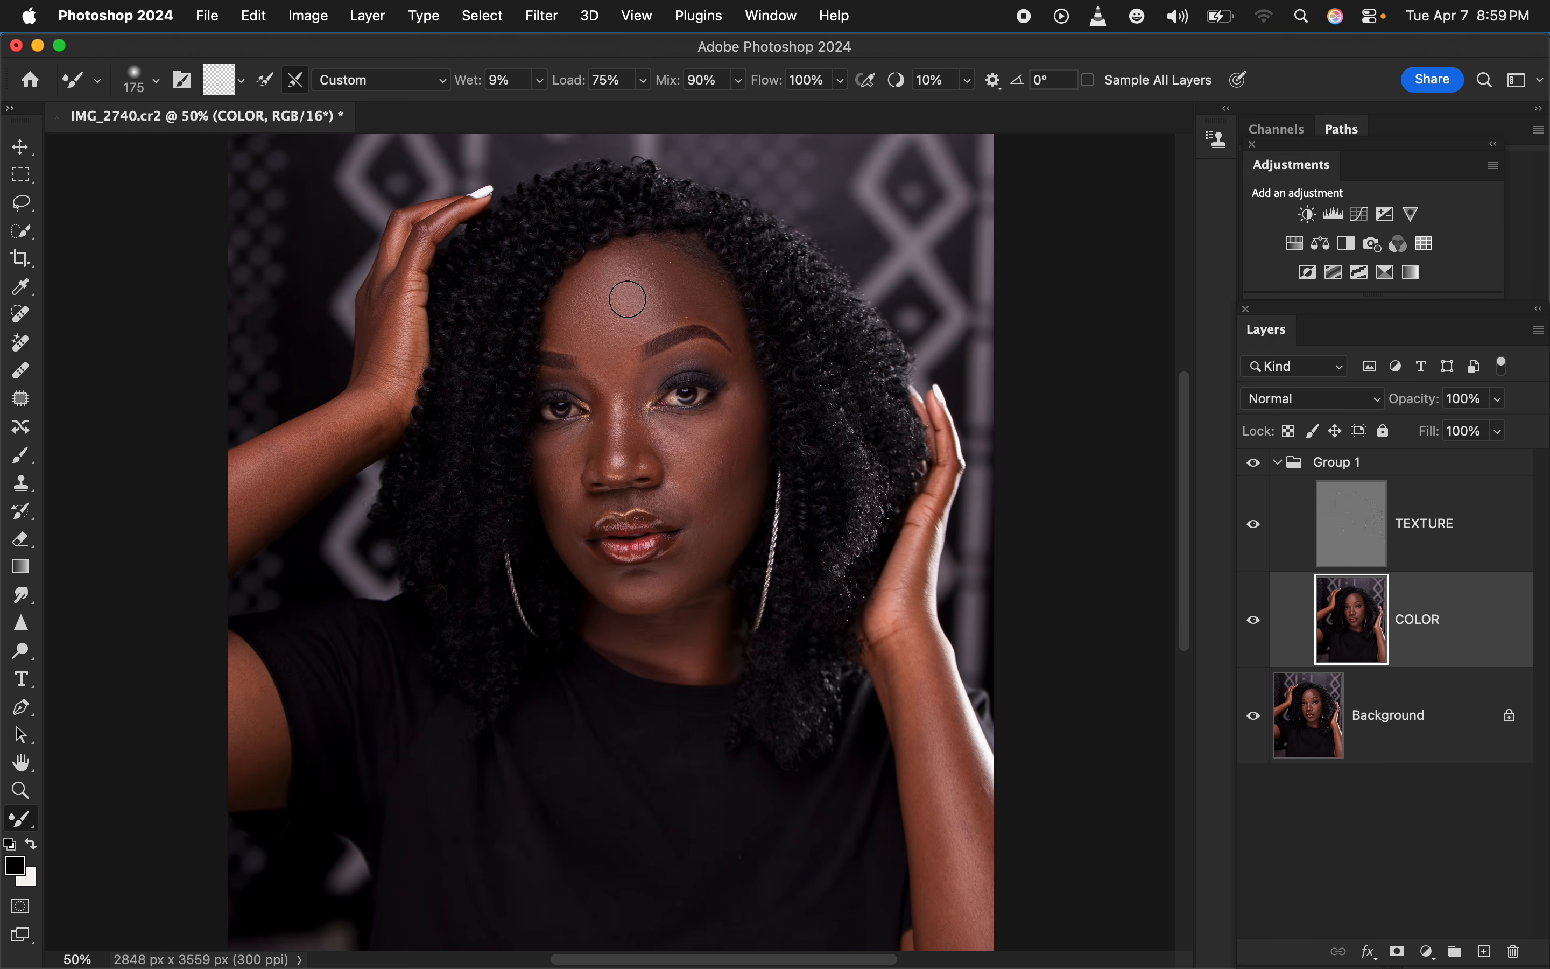
click(1254, 524)
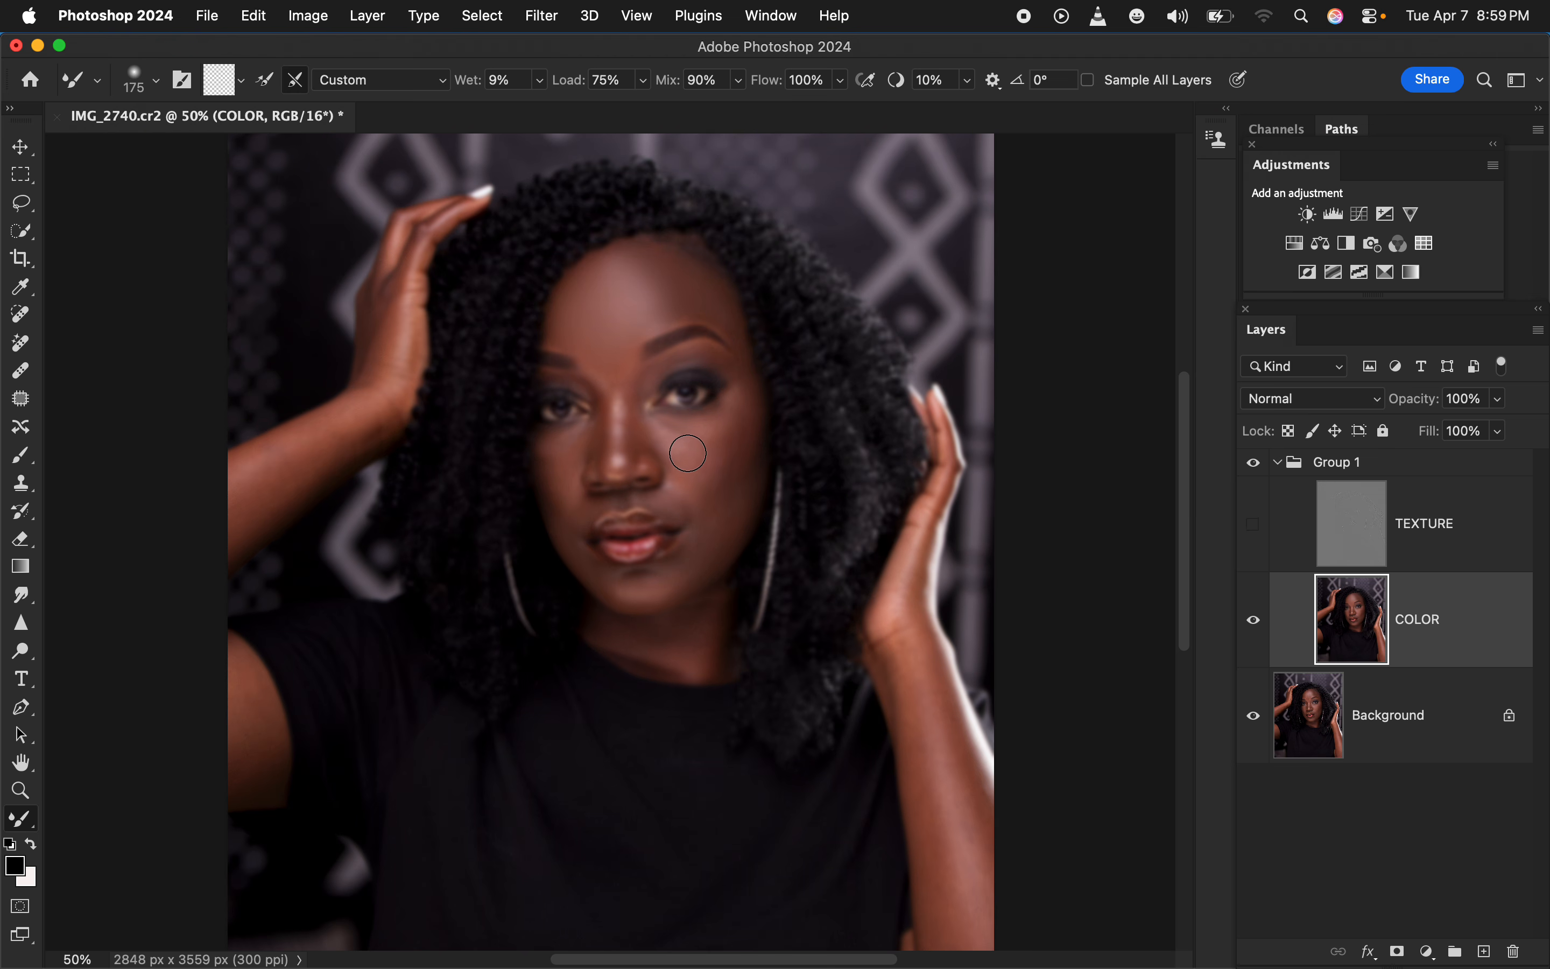
Blend the skin tones on the cheeks and around the eye on COLOR, reducing the Mixer Brush to 125 px
mouse_move(688, 454)
mouse_down()
mouse_move(692, 427)
mouse_move(698, 460)
mouse_move(727, 410)
mouse_move(709, 463)
mouse_move(731, 414)
mouse_move(737, 440)
mouse_move(744, 419)
mouse_move(735, 477)
mouse_move(664, 581)
mouse_move(703, 540)
mouse_move(682, 474)
mouse_move(688, 509)
mouse_move(685, 494)
mouse_up()
key(bracketleft)
mouse_move(559, 475)
mouse_down()
mouse_move(553, 443)
mouse_move(564, 460)
mouse_move(571, 440)
mouse_move(561, 467)
mouse_move(550, 453)
mouse_move(559, 479)
mouse_move(575, 433)
mouse_move(567, 533)
mouse_move(613, 414)
mouse_move(614, 455)
mouse_move(605, 350)
mouse_move(632, 463)
mouse_move(630, 412)
mouse_move(633, 440)
mouse_move(613, 387)
mouse_move(616, 411)
mouse_move(618, 392)
mouse_move(595, 426)
mouse_move(609, 470)
mouse_move(675, 502)
mouse_move(685, 561)
mouse_move(614, 590)
mouse_move(561, 526)
mouse_move(575, 499)
mouse_move(563, 468)
mouse_up()
mouse_move(650, 321)
mouse_down()
mouse_move(688, 358)
mouse_move(731, 368)
mouse_move(717, 312)
mouse_move(737, 338)
mouse_move(686, 303)
mouse_move(721, 428)
mouse_move(710, 460)
mouse_move(658, 426)
mouse_move(715, 430)
mouse_up()
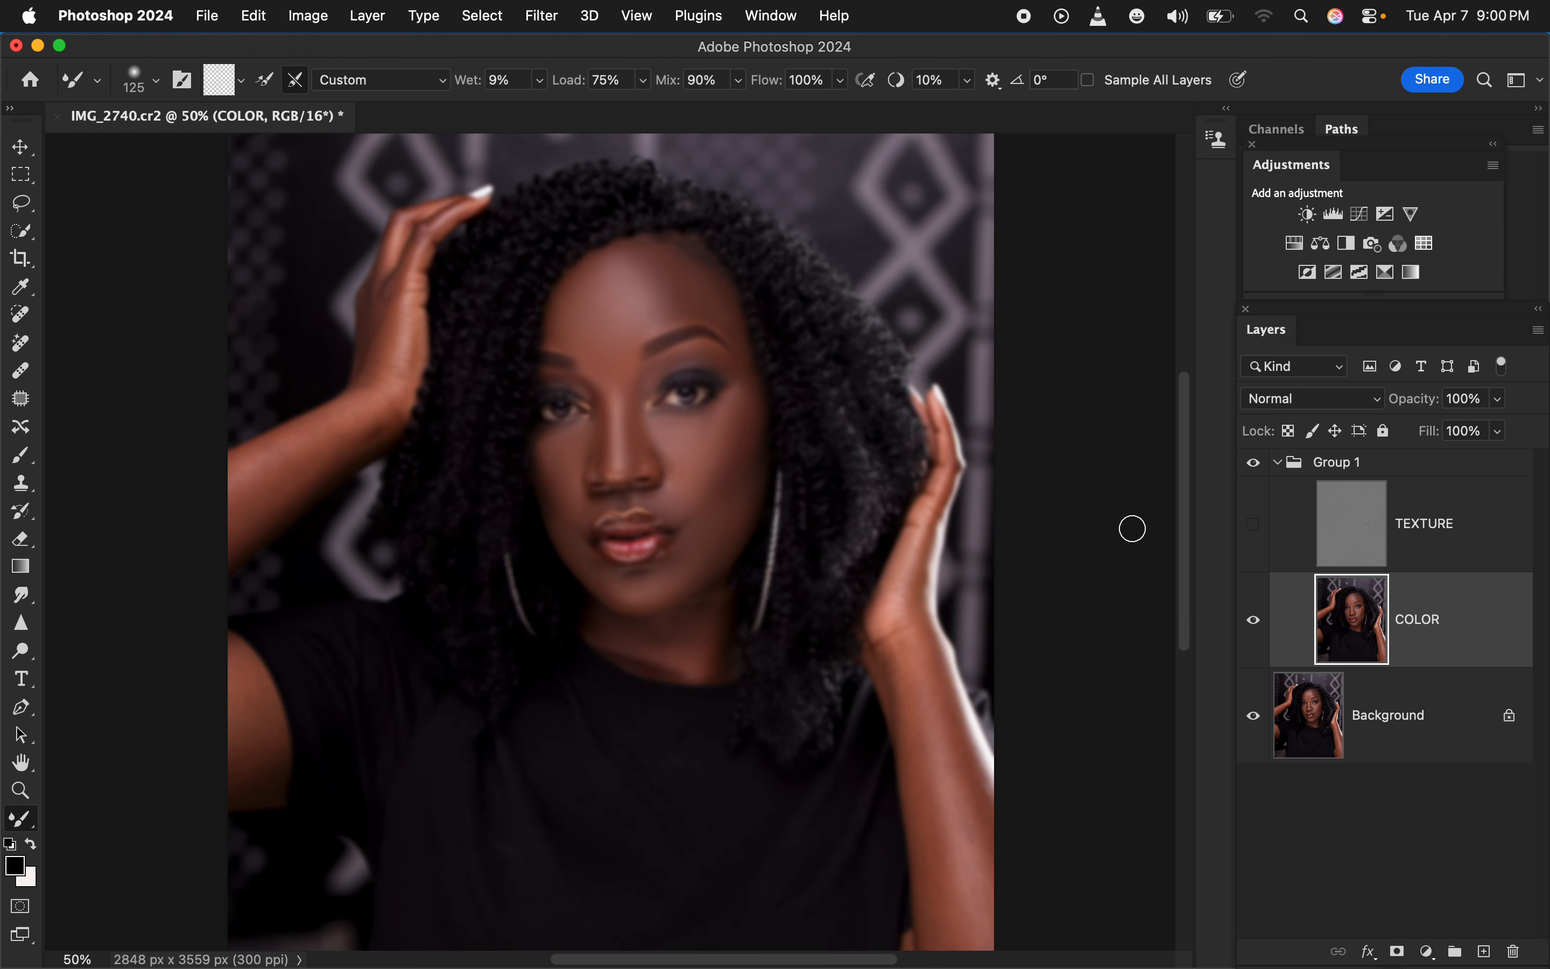
Show the TEXTURE layer, compare the image with and without Group 1, and smooth the cheek beside the longer earring
click(1253, 524)
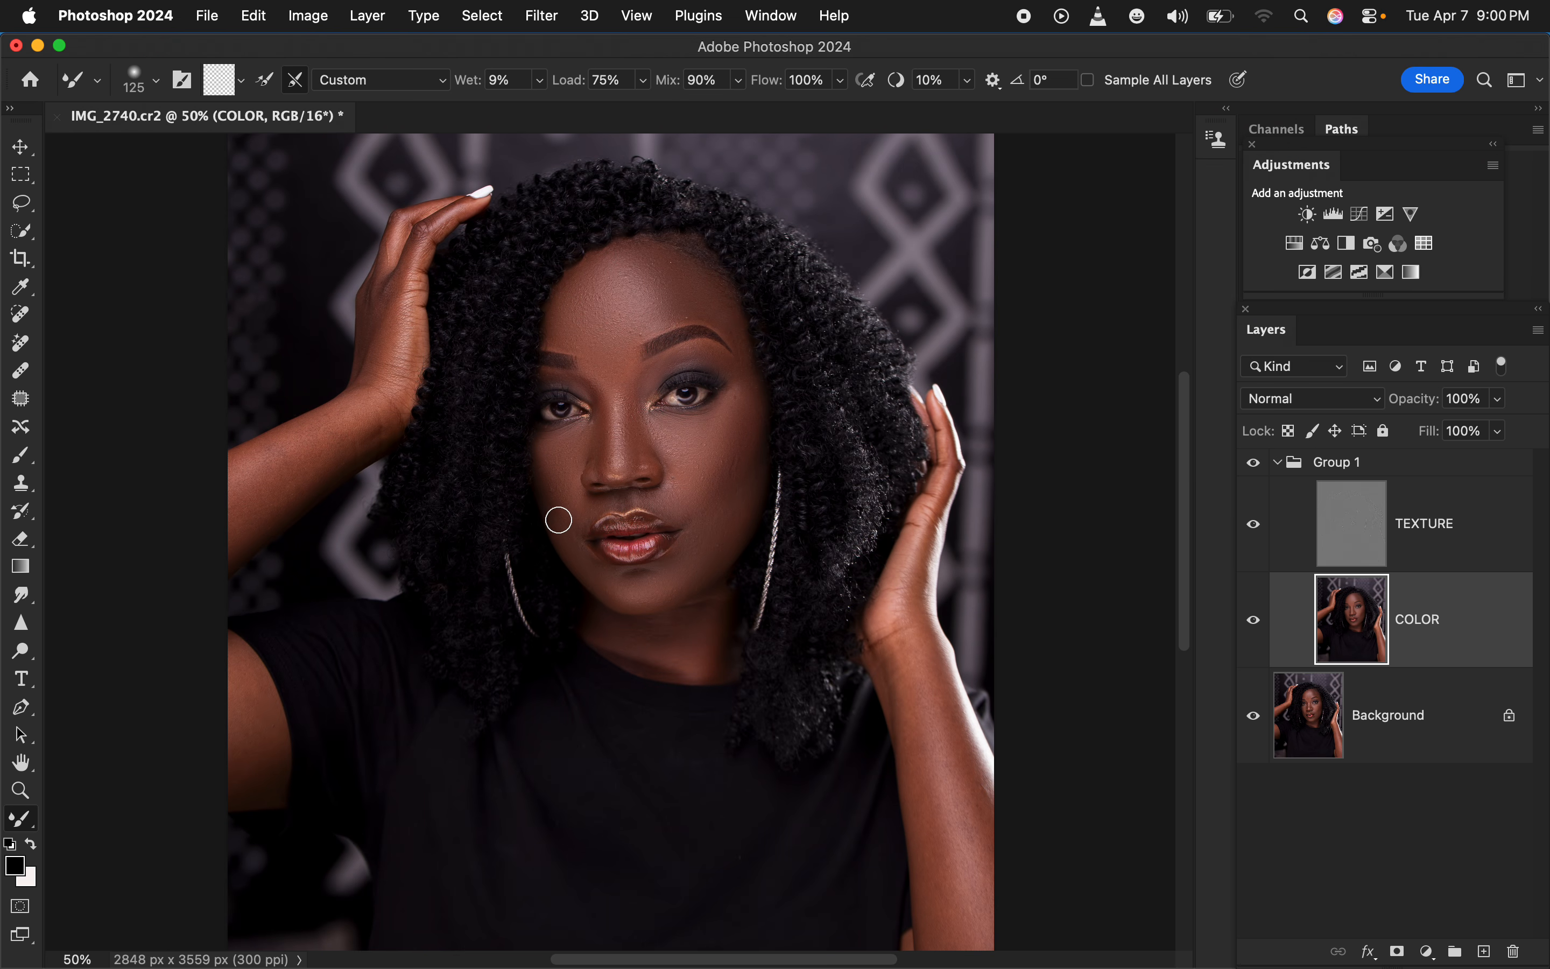
mouse_move(665, 491)
mouse_down()
mouse_move(712, 473)
mouse_move(743, 410)
mouse_up()
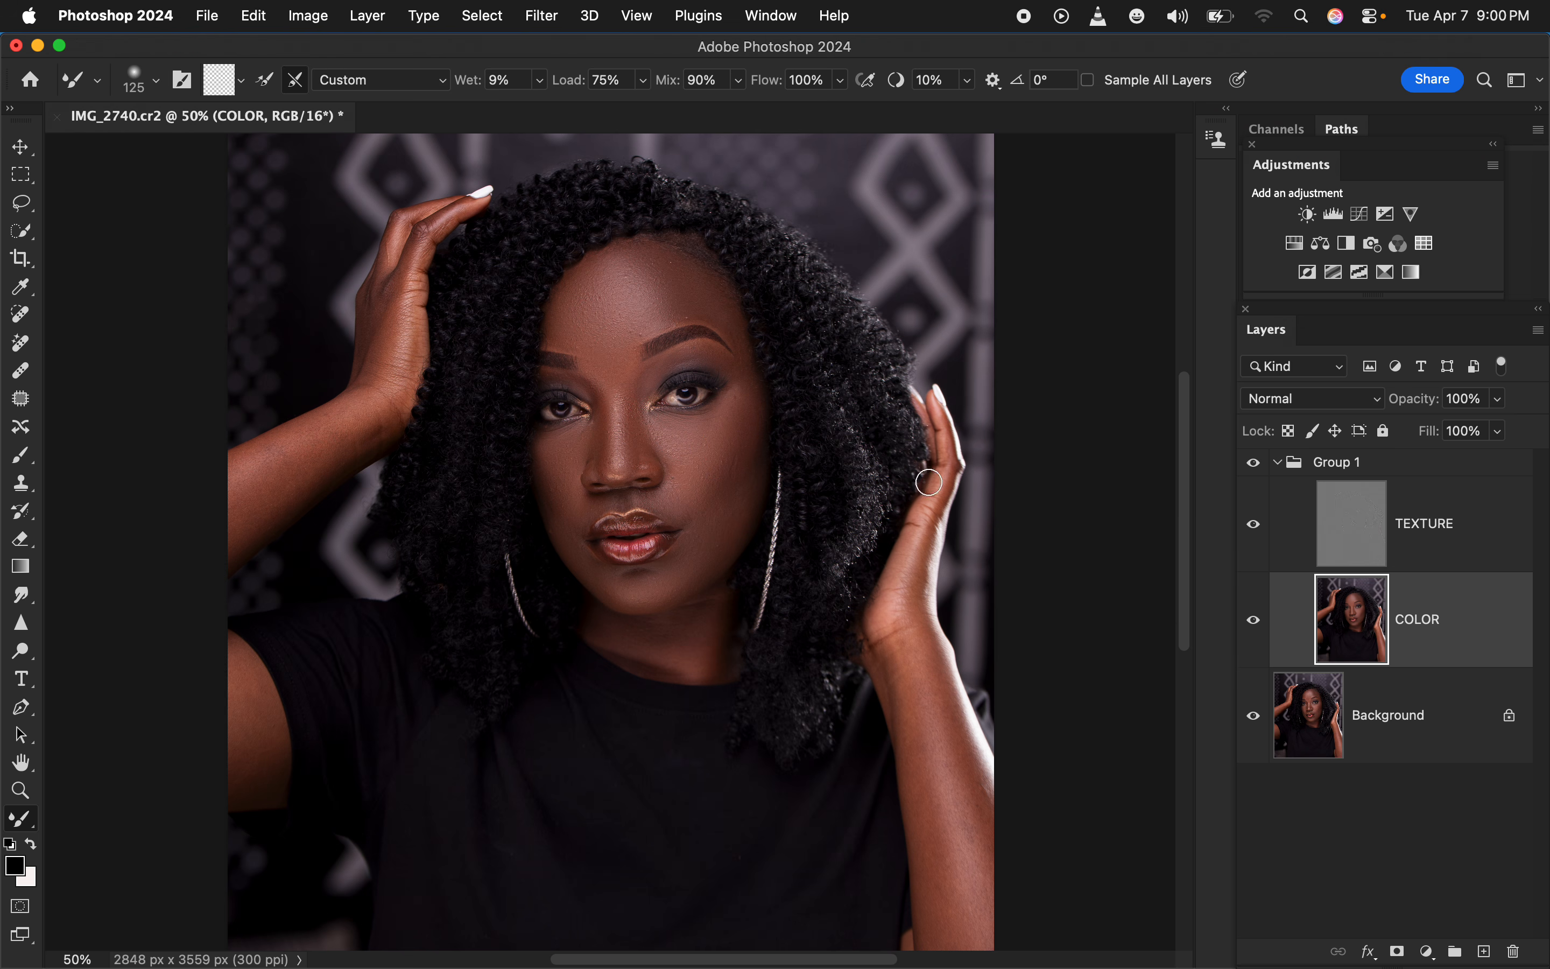
click(1254, 465)
click(1254, 465)
click(1254, 465)
click(1254, 465)
drag(727, 424, 731, 485)
drag(745, 488, 747, 510)
Hide the TEXTURE layer and smooth the skin on both arms with a 200 px Mixer Brush
click(1254, 530)
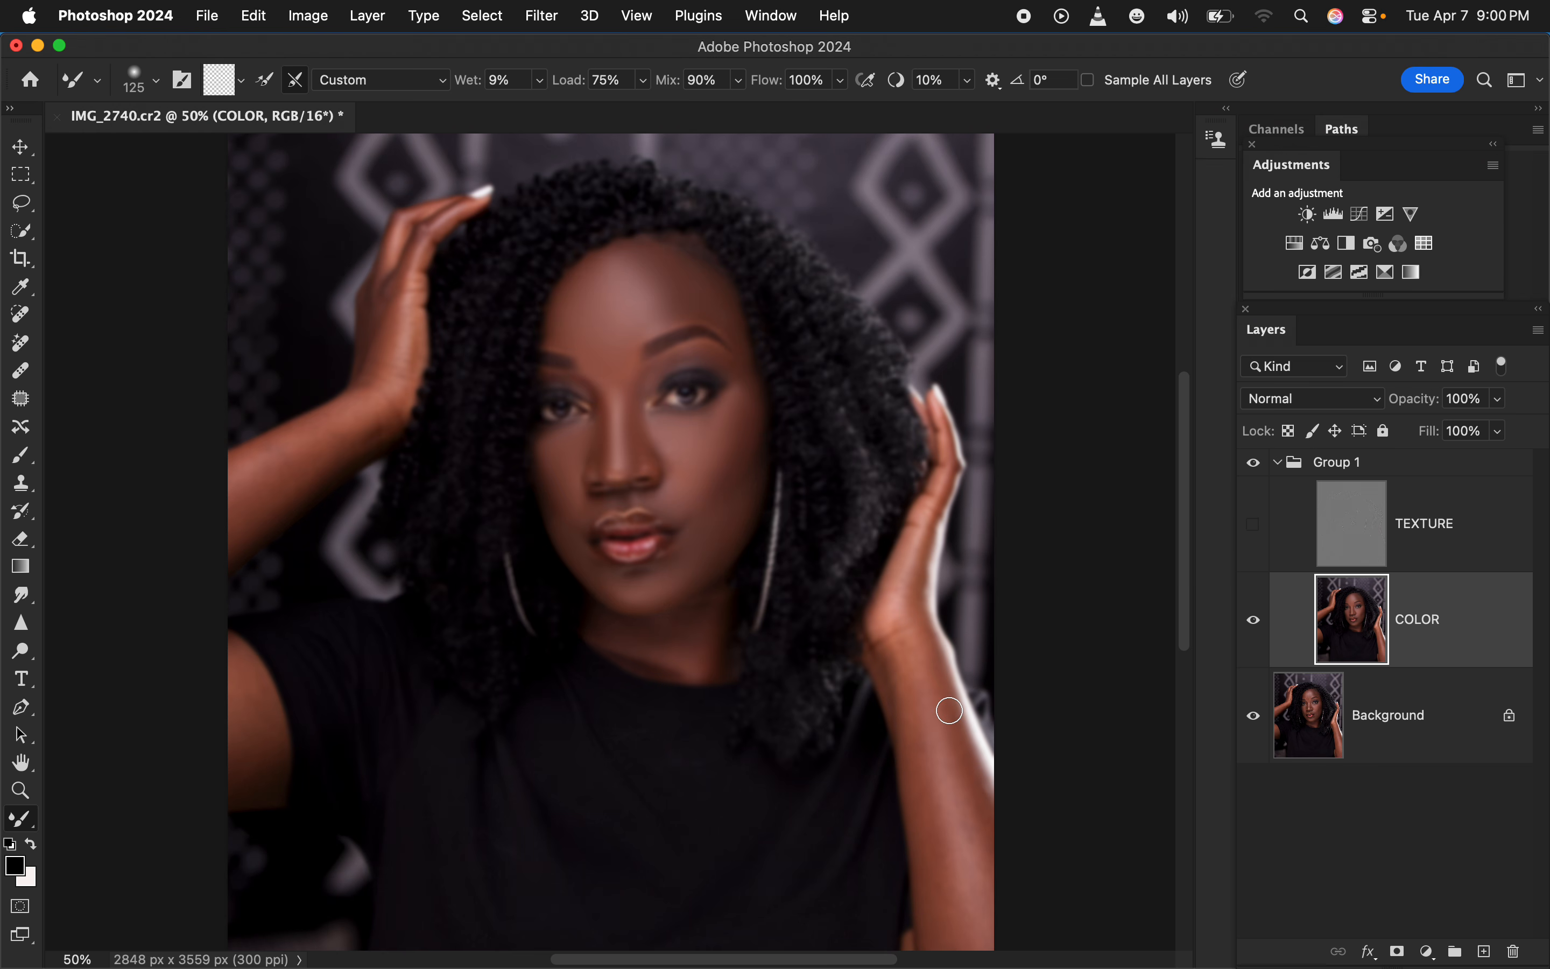
key(bracketright)
mouse_move(928, 705)
mouse_down()
mouse_move(954, 856)
mouse_move(936, 788)
mouse_move(940, 881)
mouse_move(910, 675)
mouse_move(967, 800)
mouse_move(916, 675)
mouse_move(910, 578)
mouse_up()
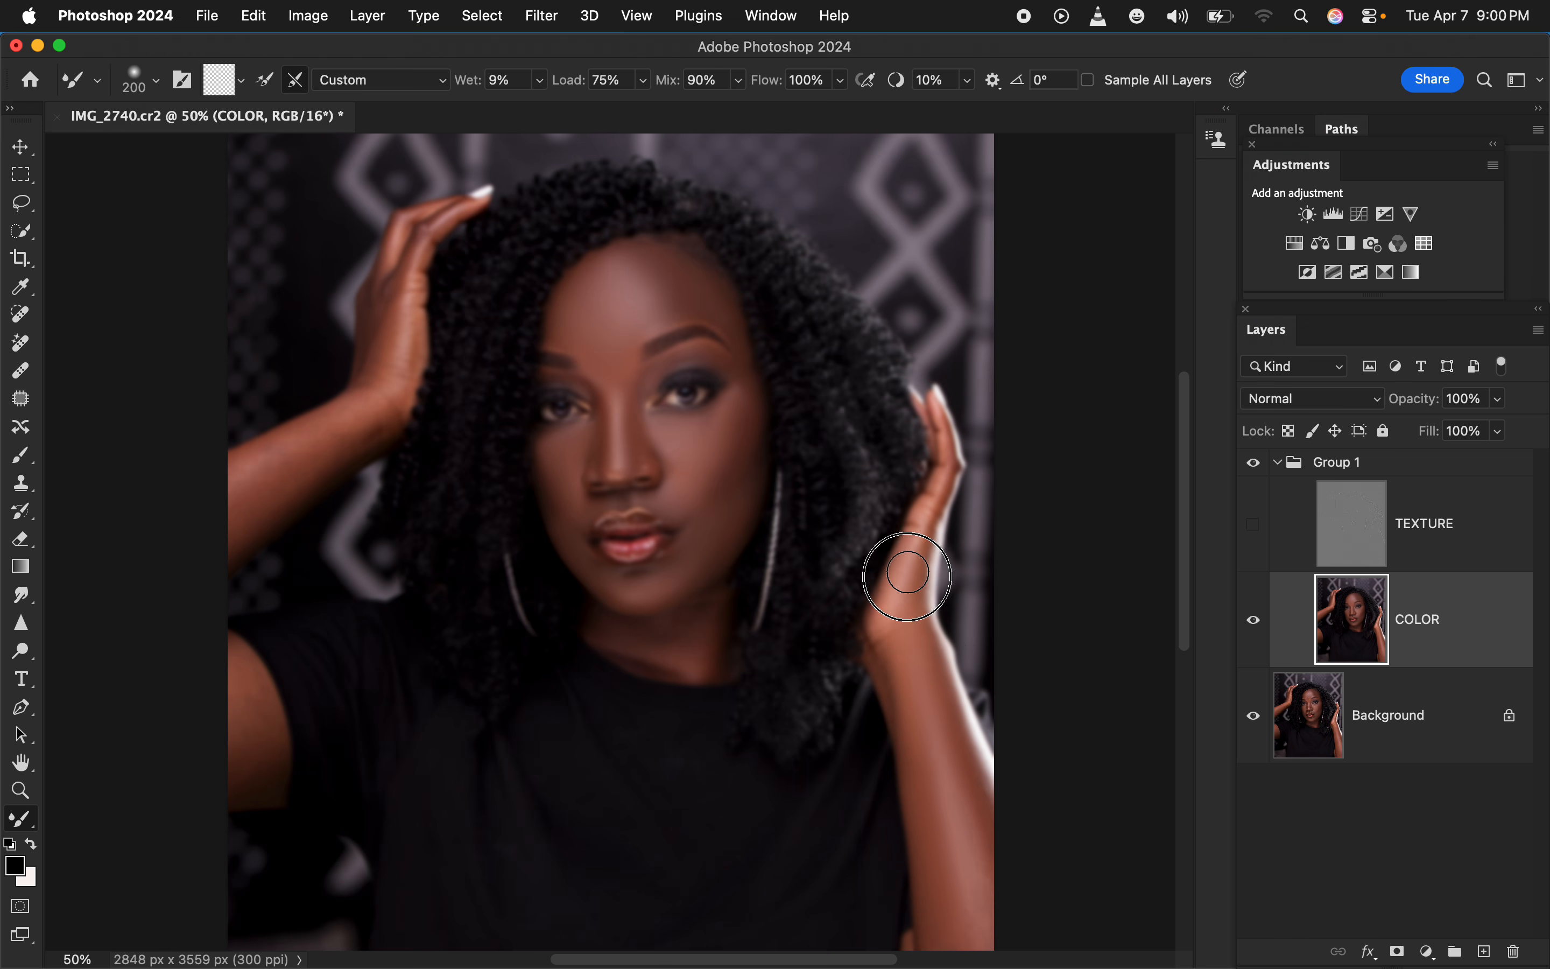
mouse_move(232, 487)
mouse_down()
mouse_move(375, 388)
mouse_move(408, 255)
mouse_move(433, 226)
mouse_move(407, 369)
mouse_move(301, 453)
mouse_move(375, 415)
mouse_move(265, 466)
mouse_move(221, 507)
mouse_move(241, 620)
mouse_move(231, 670)
mouse_move(257, 711)
mouse_move(236, 724)
mouse_move(237, 753)
mouse_move(243, 694)
mouse_move(260, 783)
mouse_move(225, 669)
mouse_move(263, 764)
mouse_up()
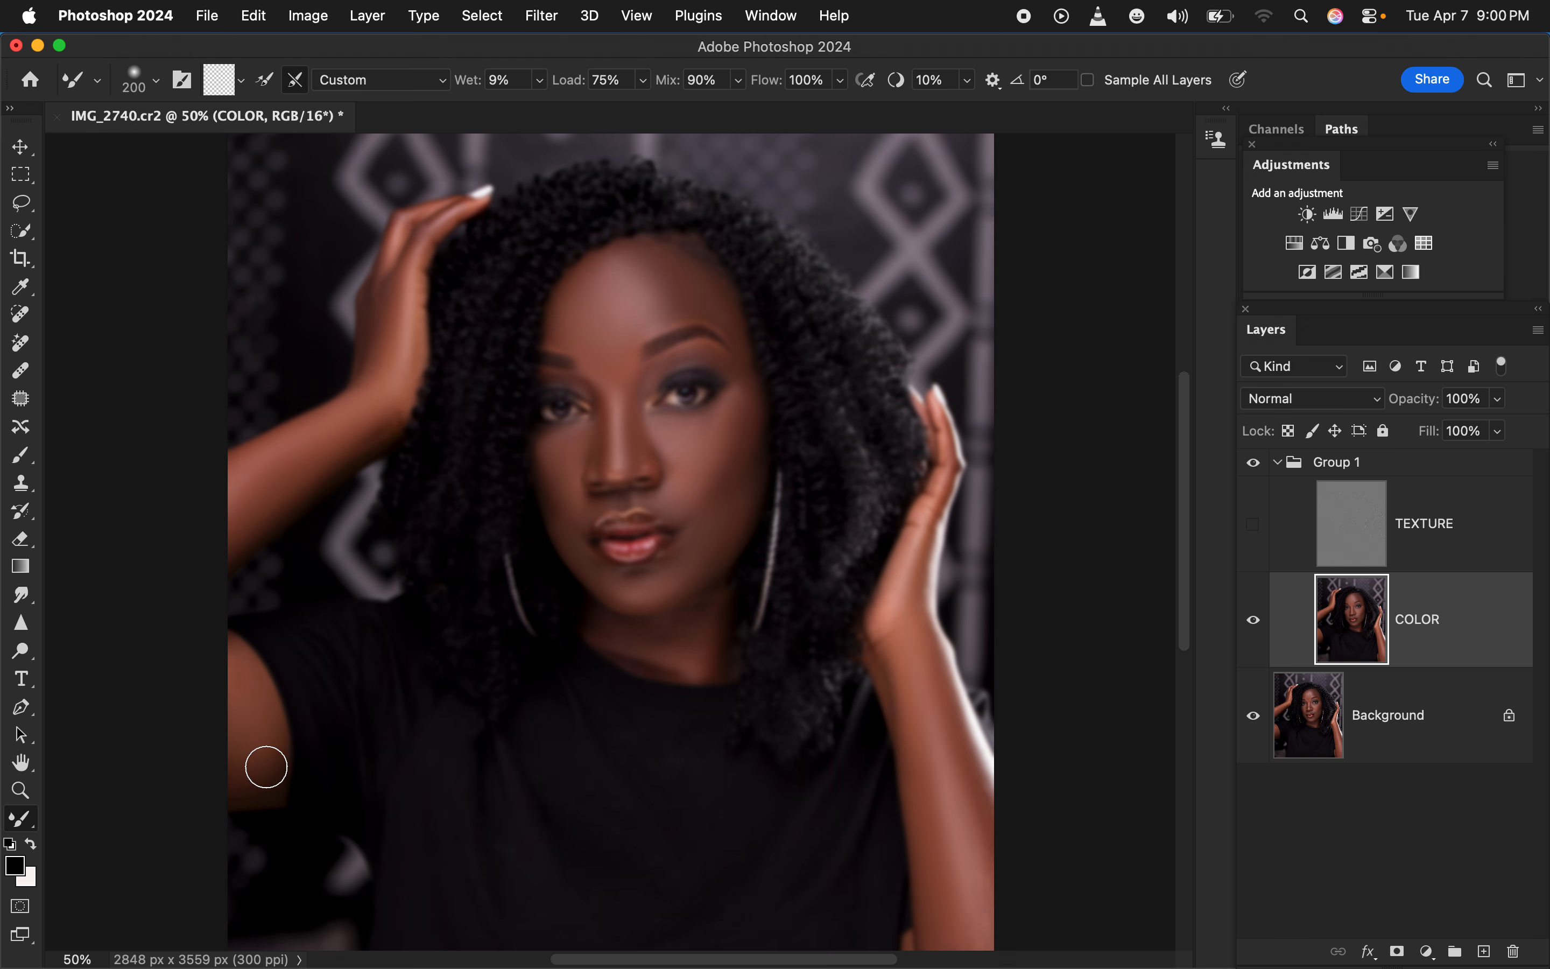
Show the TEXTURE layer and compare the portrait with Group 1 hidden and shown
click(1256, 527)
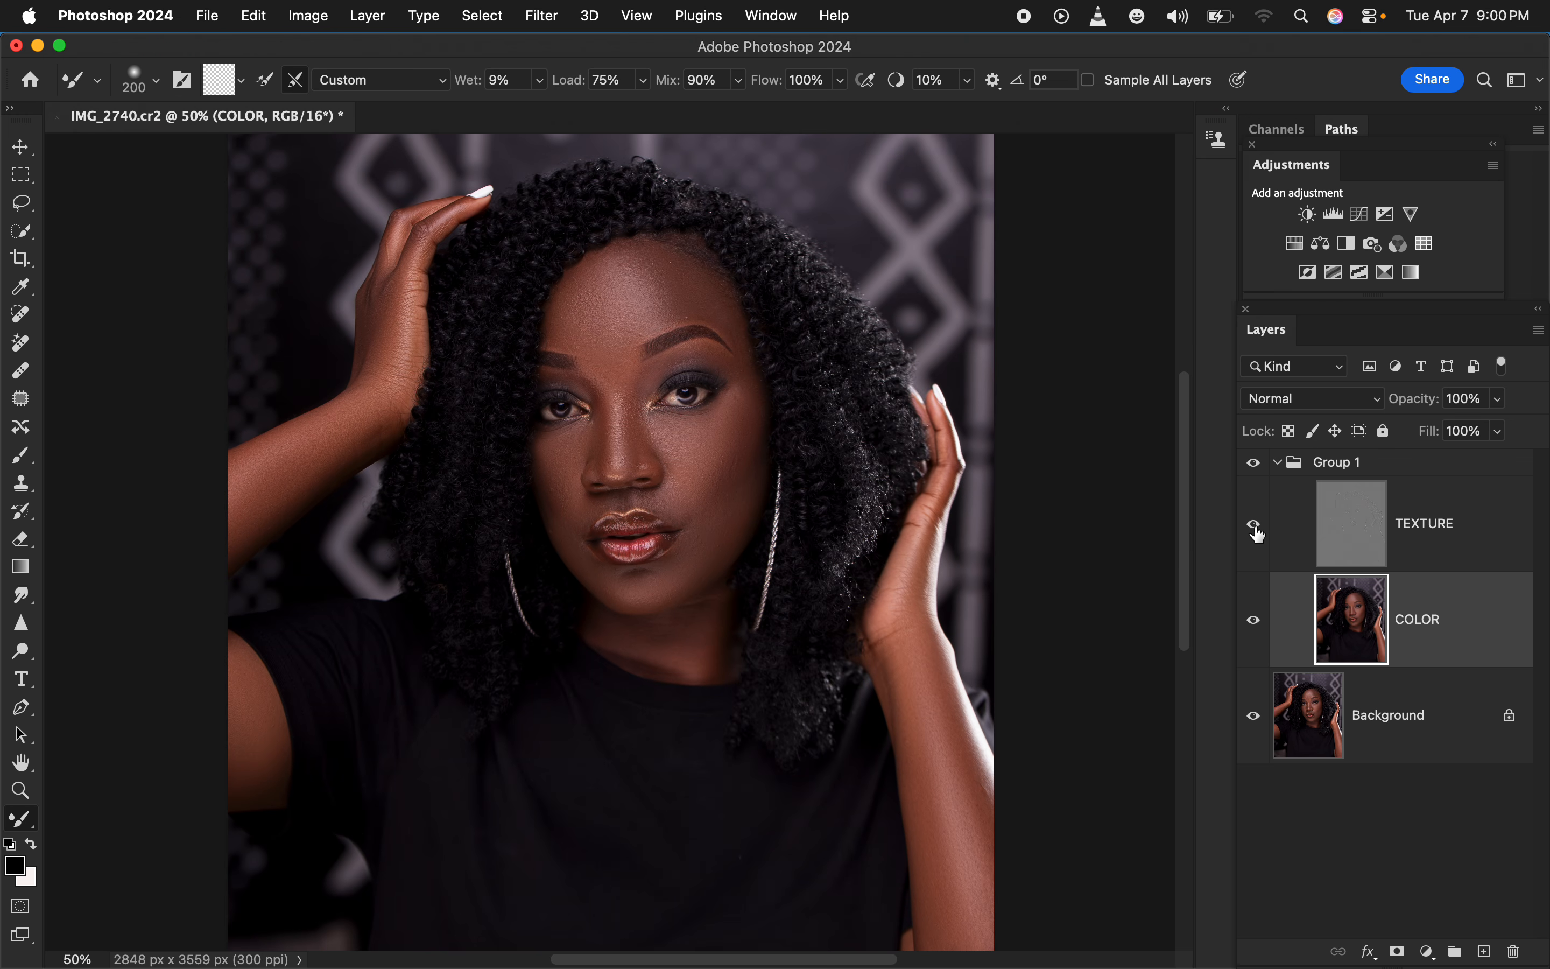
click(1253, 468)
click(1256, 468)
click(1259, 469)
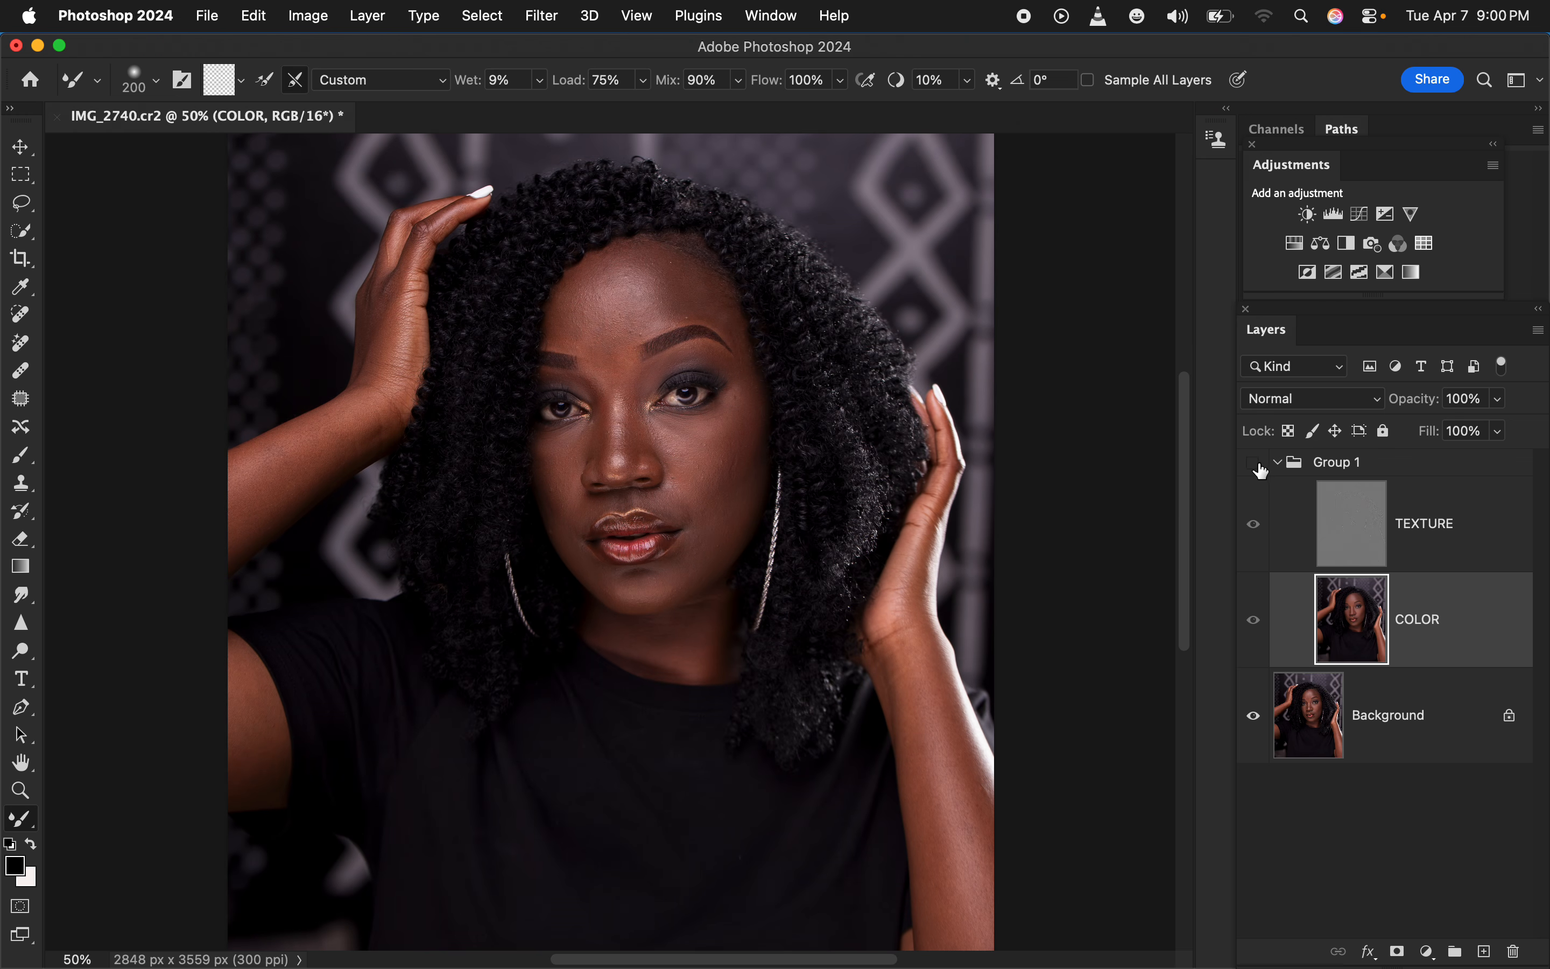
click(1259, 468)
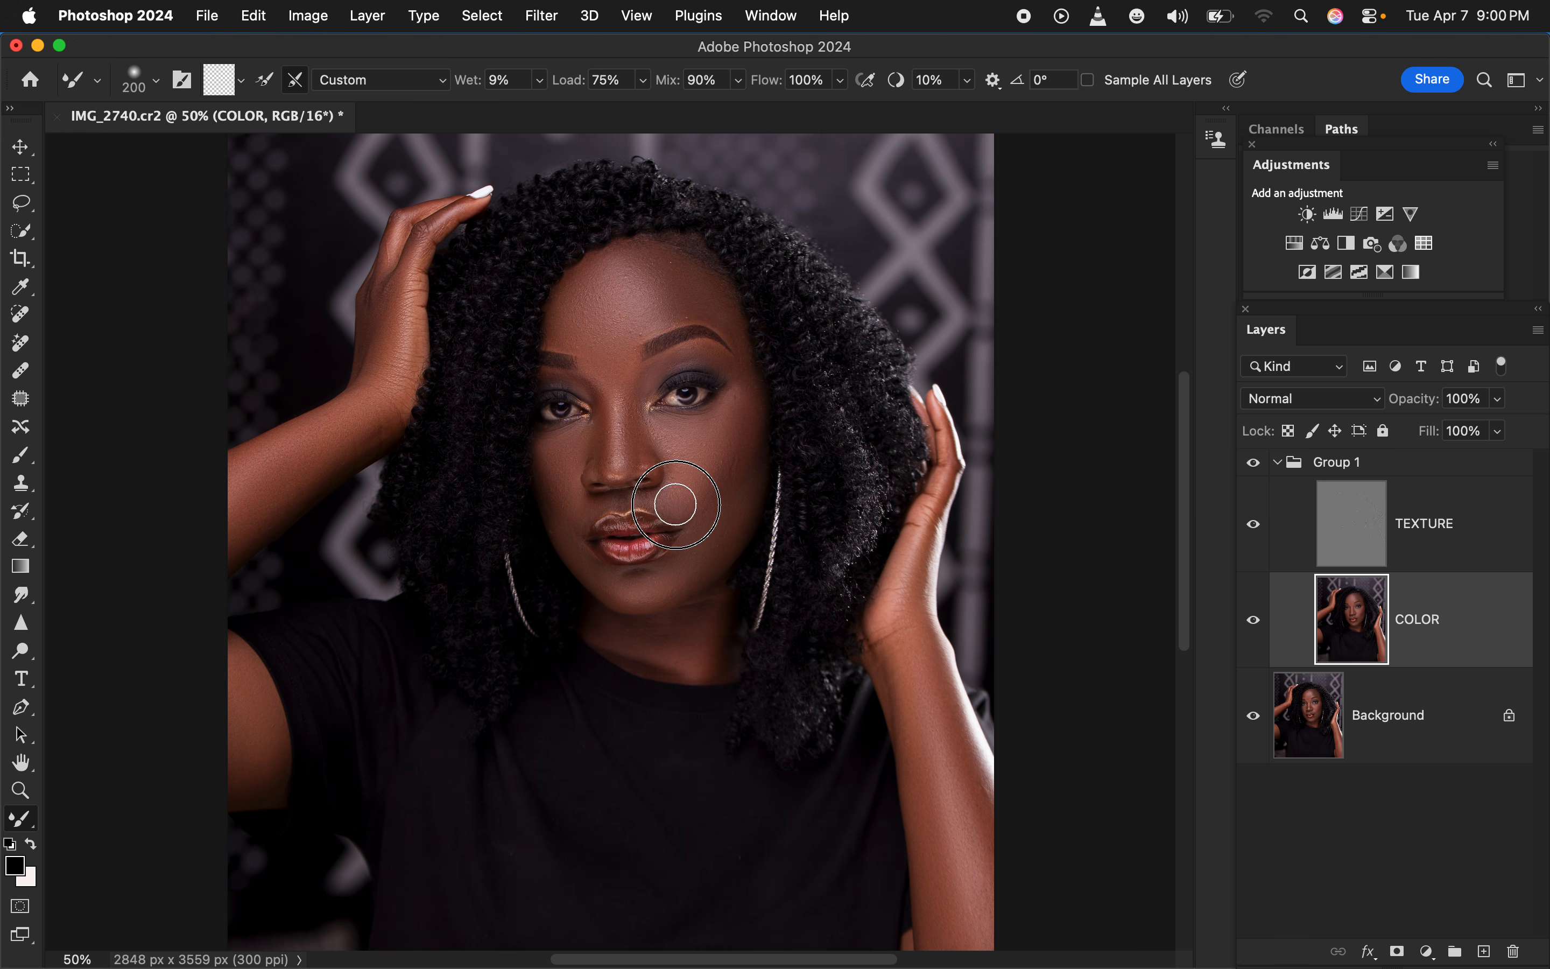
Refine the cheeks and forehead on COLOR with the 200 px Mixer Brush while the texture is shown
mouse_move(701, 457)
mouse_down()
mouse_move(735, 415)
mouse_move(718, 454)
mouse_up()
mouse_move(640, 296)
mouse_down()
mouse_move(627, 304)
mouse_move(715, 315)
mouse_up()
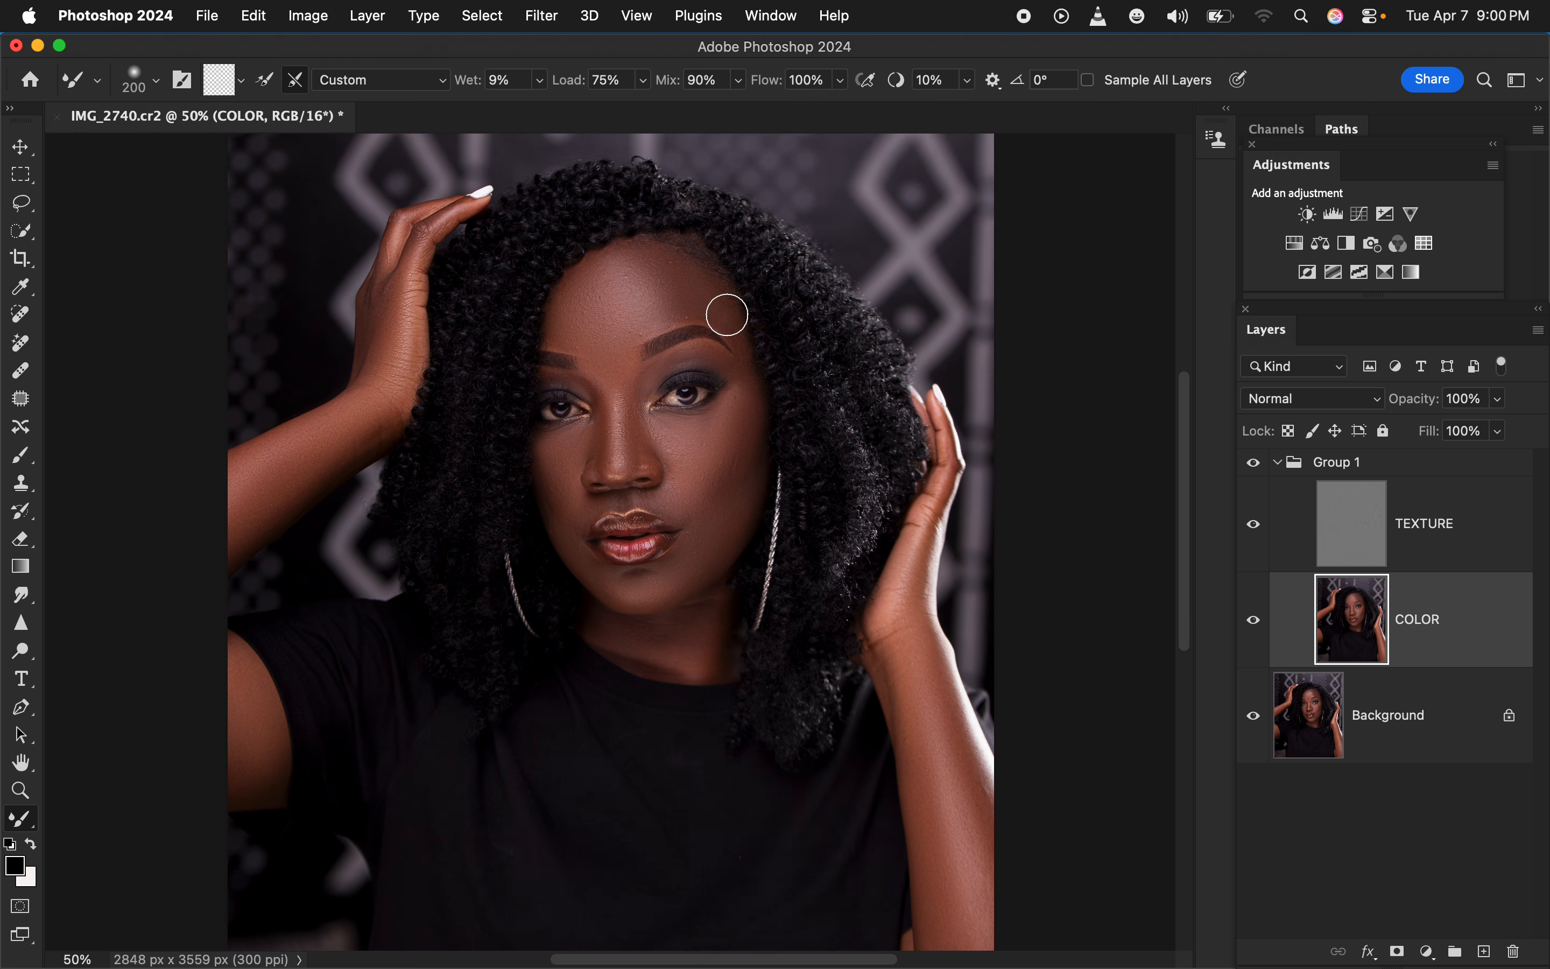
mouse_move(567, 457)
mouse_down()
mouse_move(555, 468)
mouse_move(583, 507)
mouse_up()
Select the TEXTURE layer and prepare the Clone Stamp with a 30 px Soft Round brush sampling Current Layer
click(1441, 534)
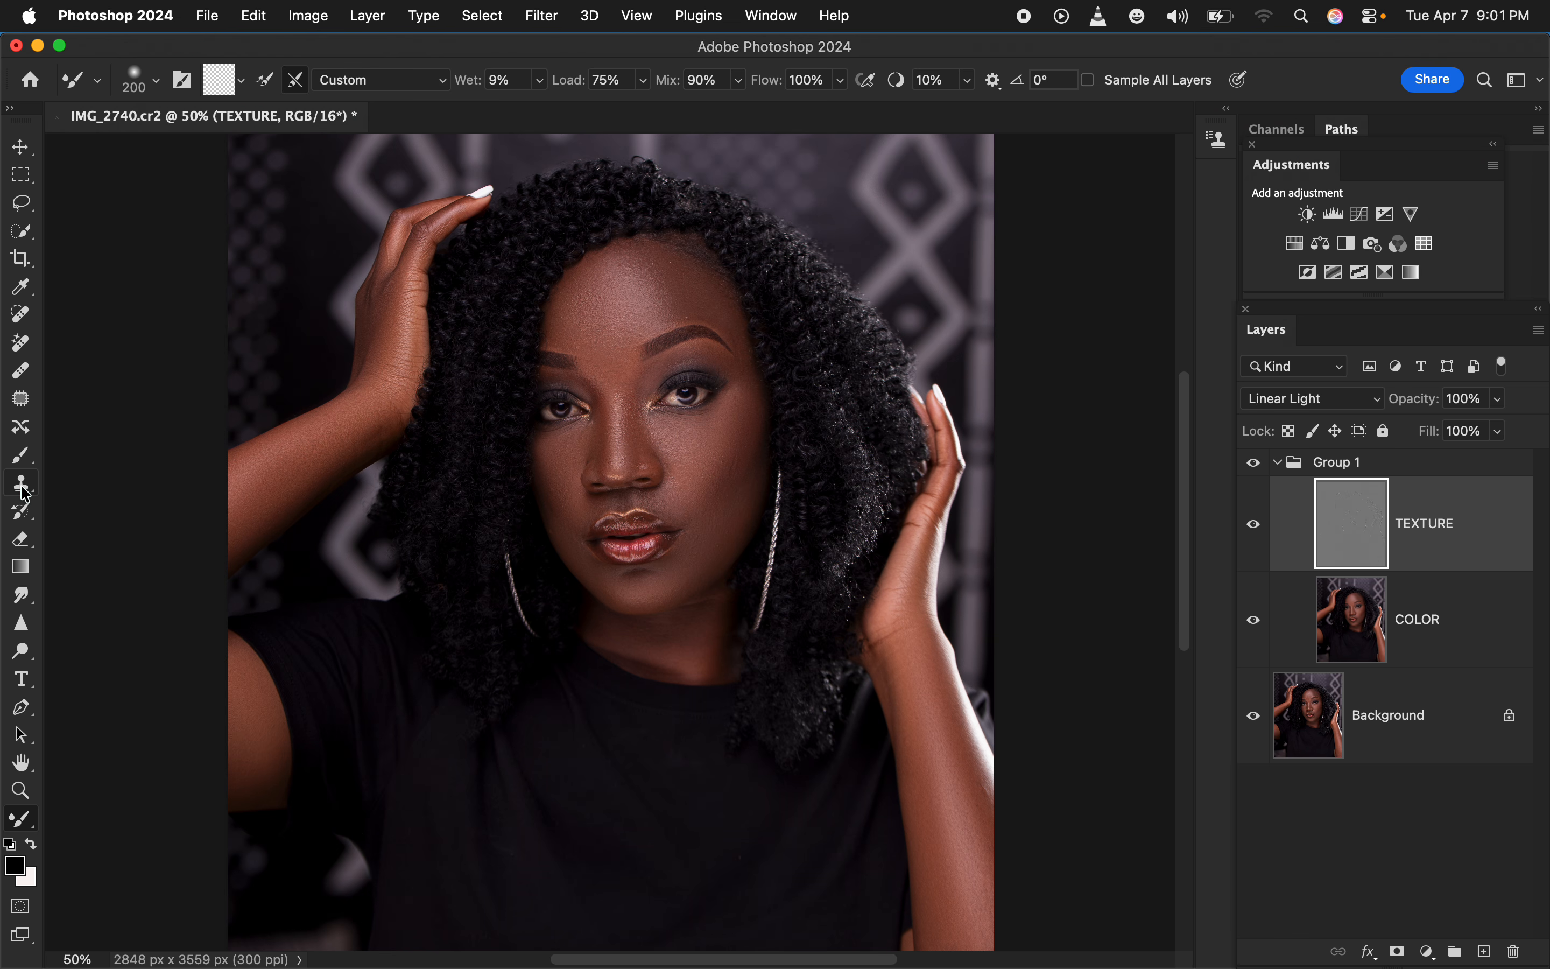
click(23, 486)
click(156, 81)
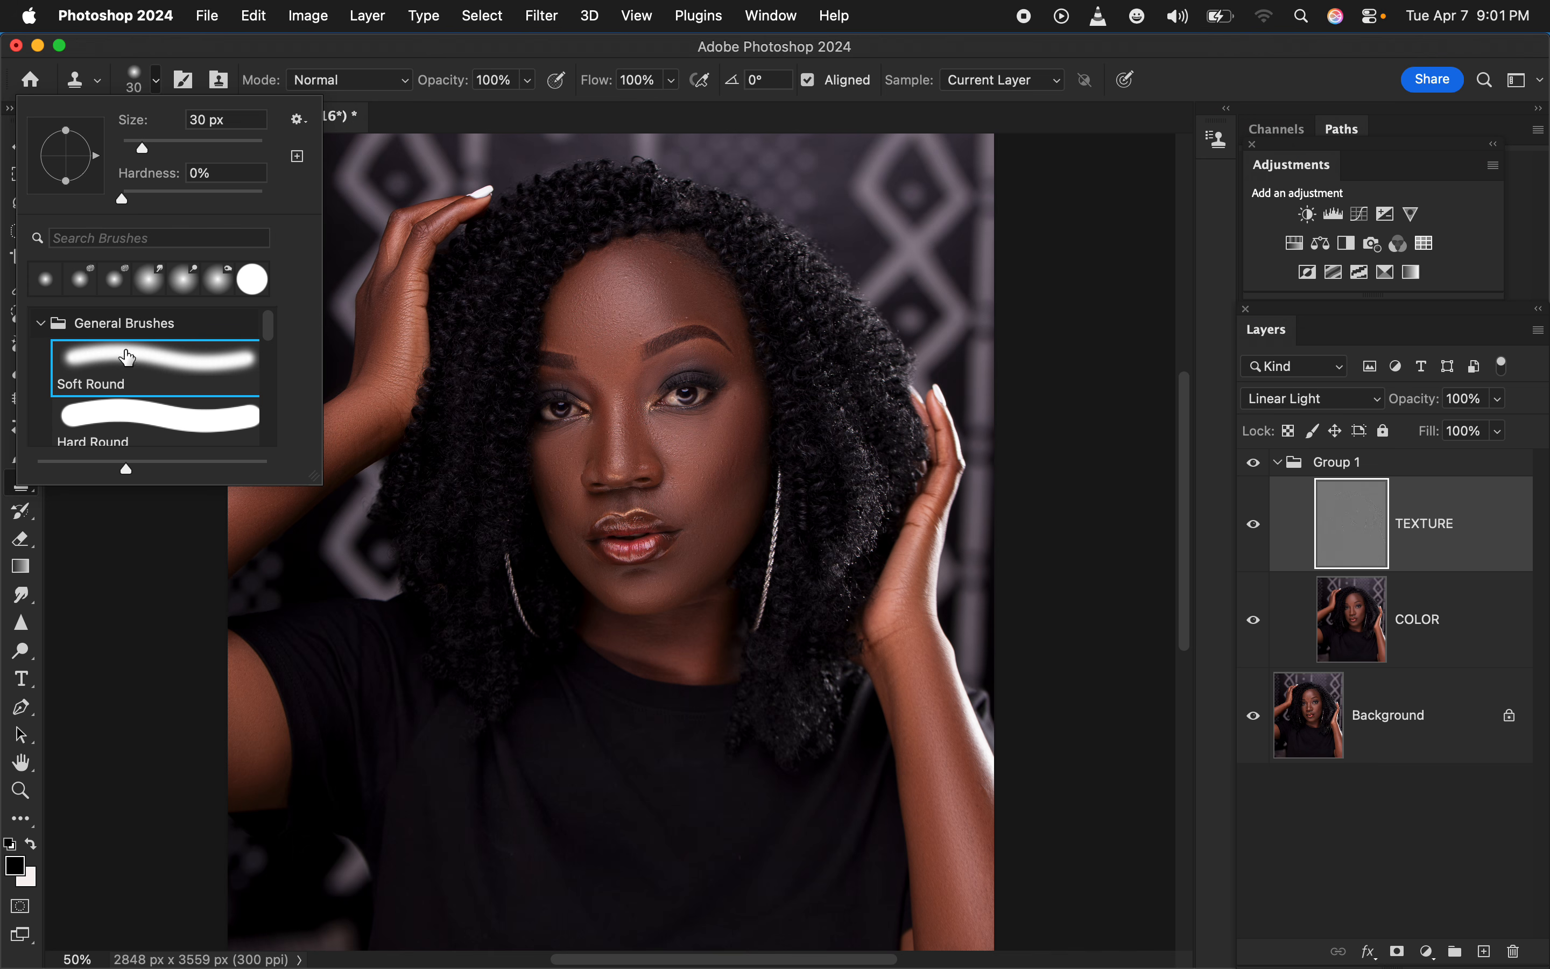
click(369, 50)
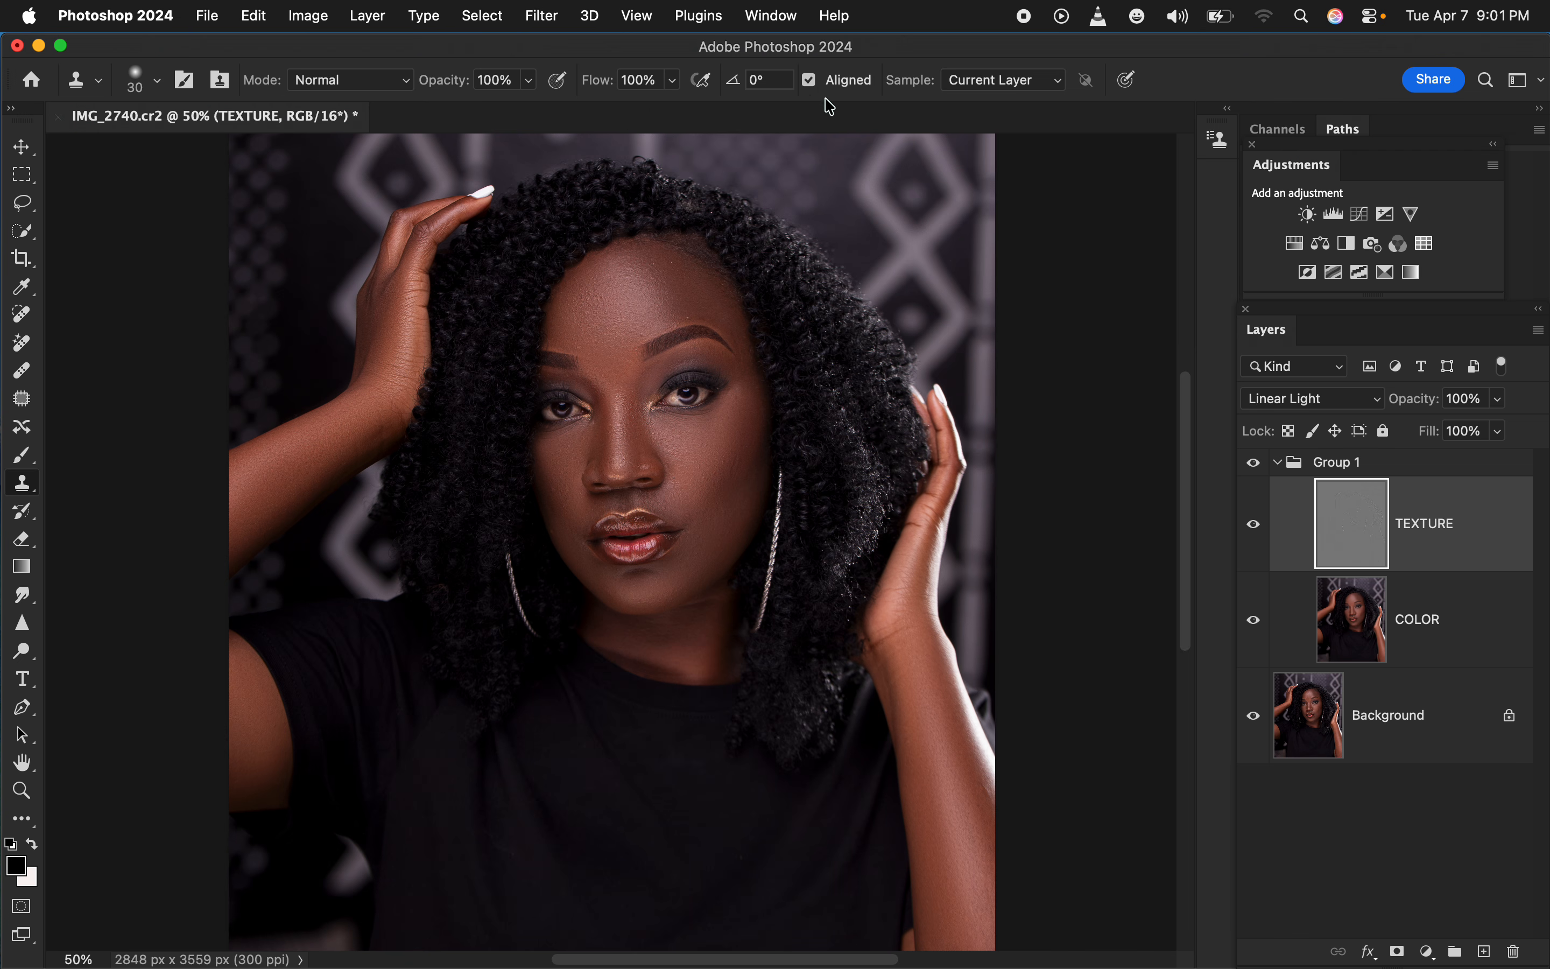
click(1014, 84)
click(1022, 87)
Clone clean skin texture over the bumps on the temple beside the eye on the image's right side
key(super+equal)
key(super+equal)
key(super+equal)
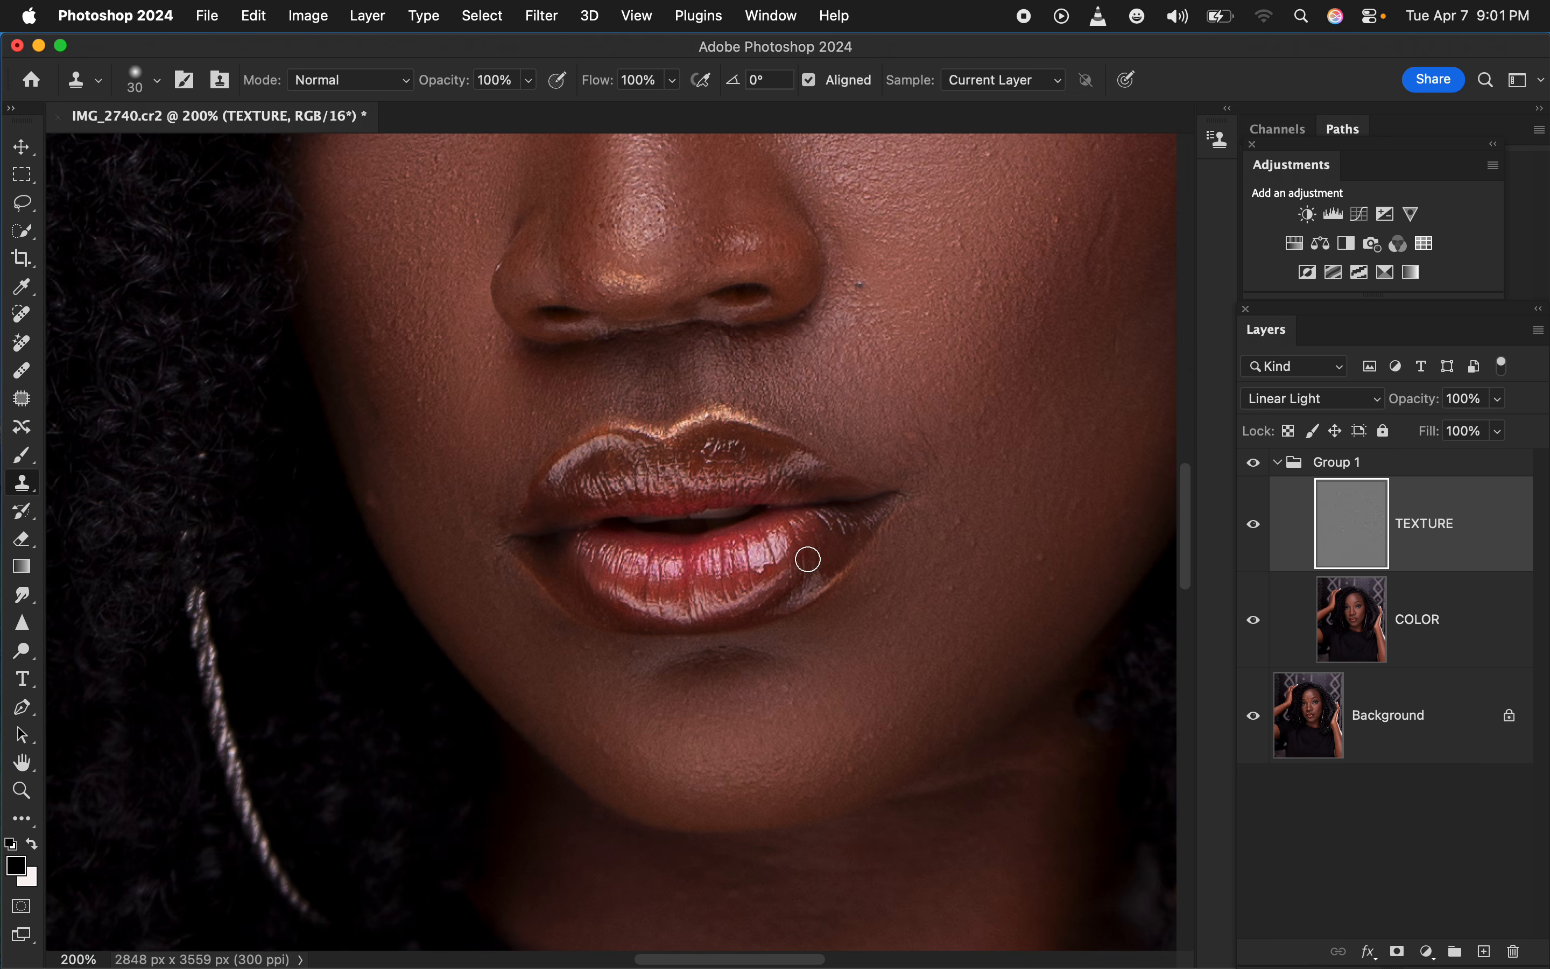
drag(927, 332, 886, 407)
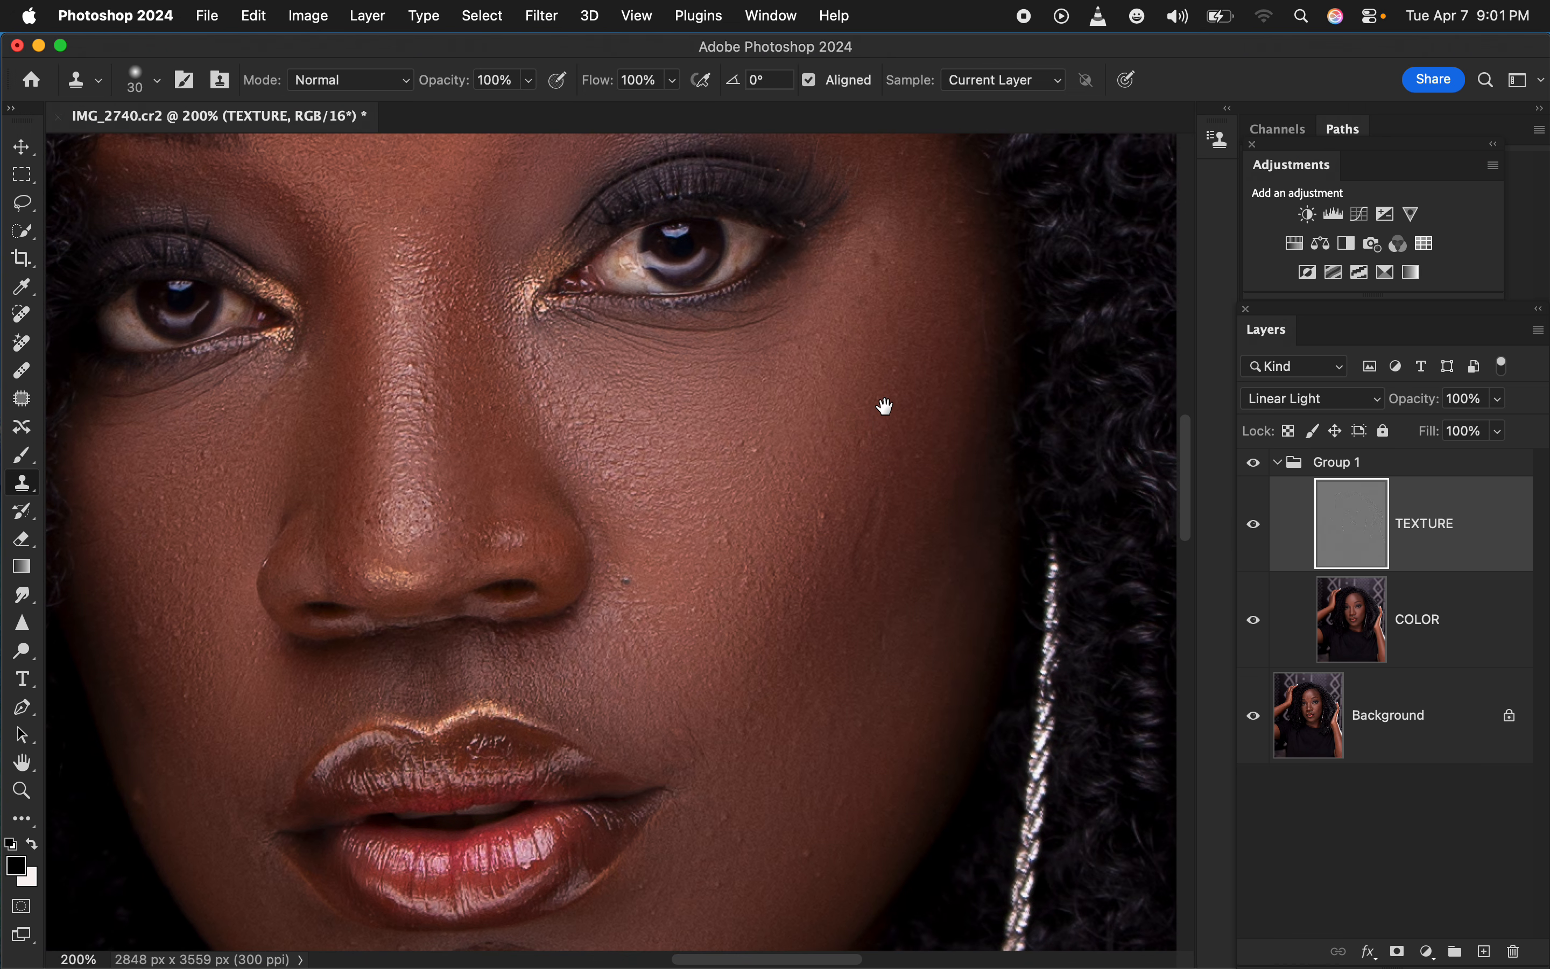
drag(868, 343, 880, 465)
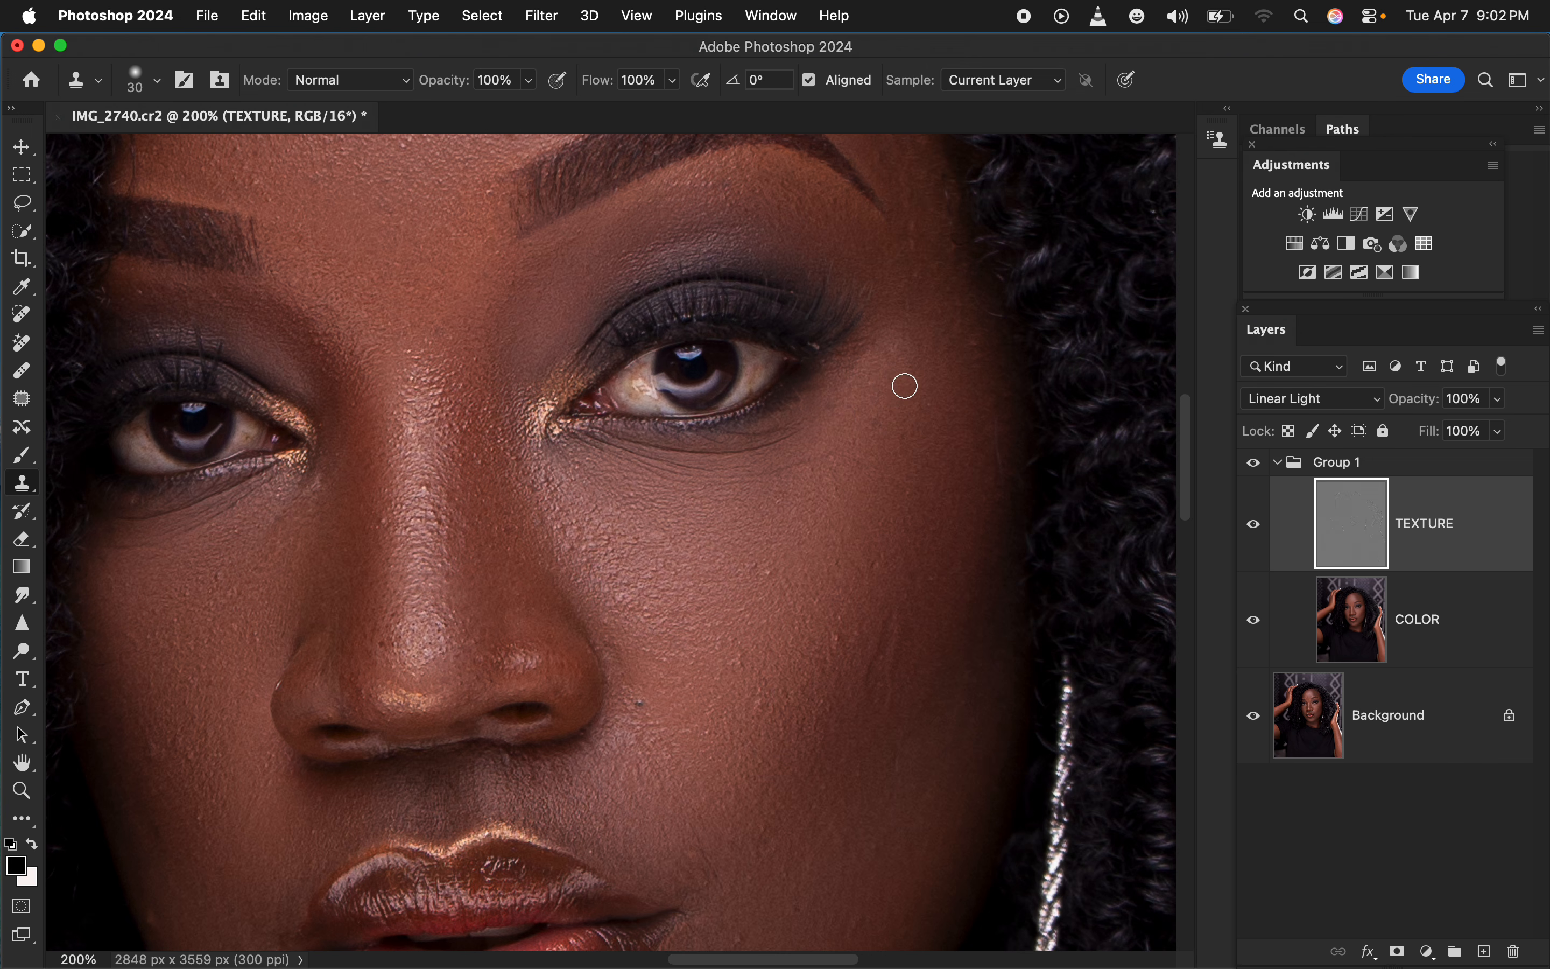
alt+click(962, 381)
click(960, 329)
alt+click(958, 360)
alt+click(938, 330)
click(932, 269)
alt+click(936, 310)
click(922, 232)
alt+click(927, 249)
click(951, 281)
alt+click(924, 332)
alt+click(926, 271)
Clone out the blemishes around the outer end of the eyebrow and on the lower forehead above it
scroll(927, 417, up, 5)
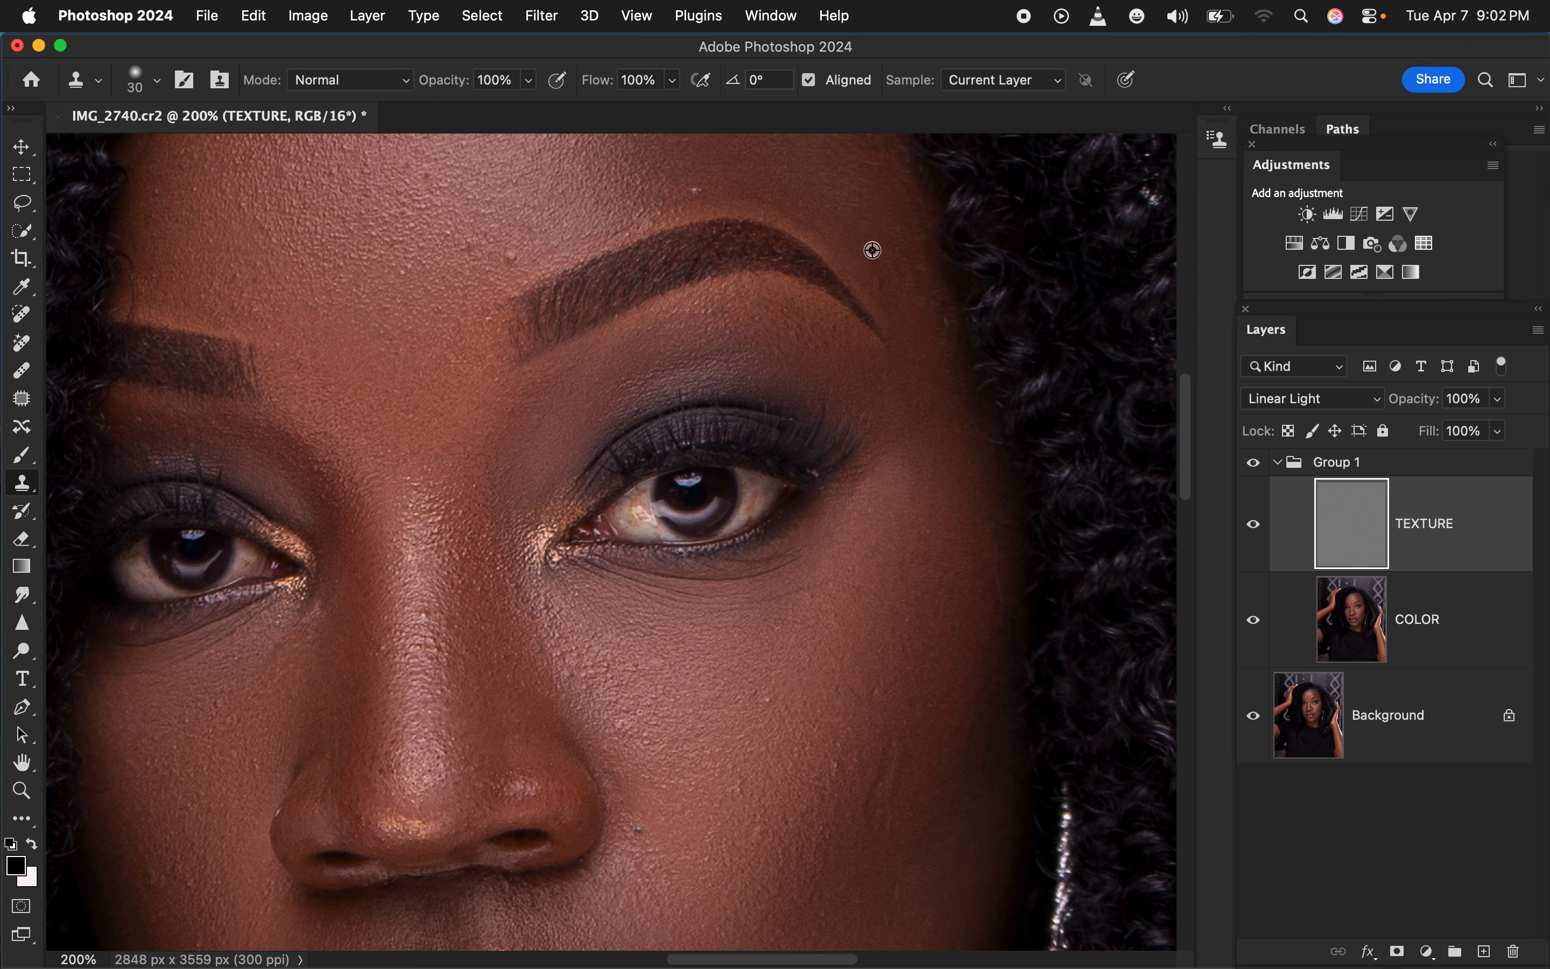
alt+click(880, 228)
click(876, 290)
alt+click(879, 252)
drag(915, 270, 917, 312)
alt+click(878, 259)
click(921, 276)
alt+click(527, 245)
click(510, 256)
alt+click(790, 171)
click(757, 191)
Clone out the bumps on the image-right cheek, the dark spot beside the nostril and the blemishes on the nose bridge
alt+click(862, 700)
click(833, 766)
alt+click(855, 713)
drag(811, 704, 761, 706)
alt+click(833, 689)
click(873, 697)
alt+click(754, 765)
click(639, 830)
alt+click(429, 657)
drag(431, 659, 421, 611)
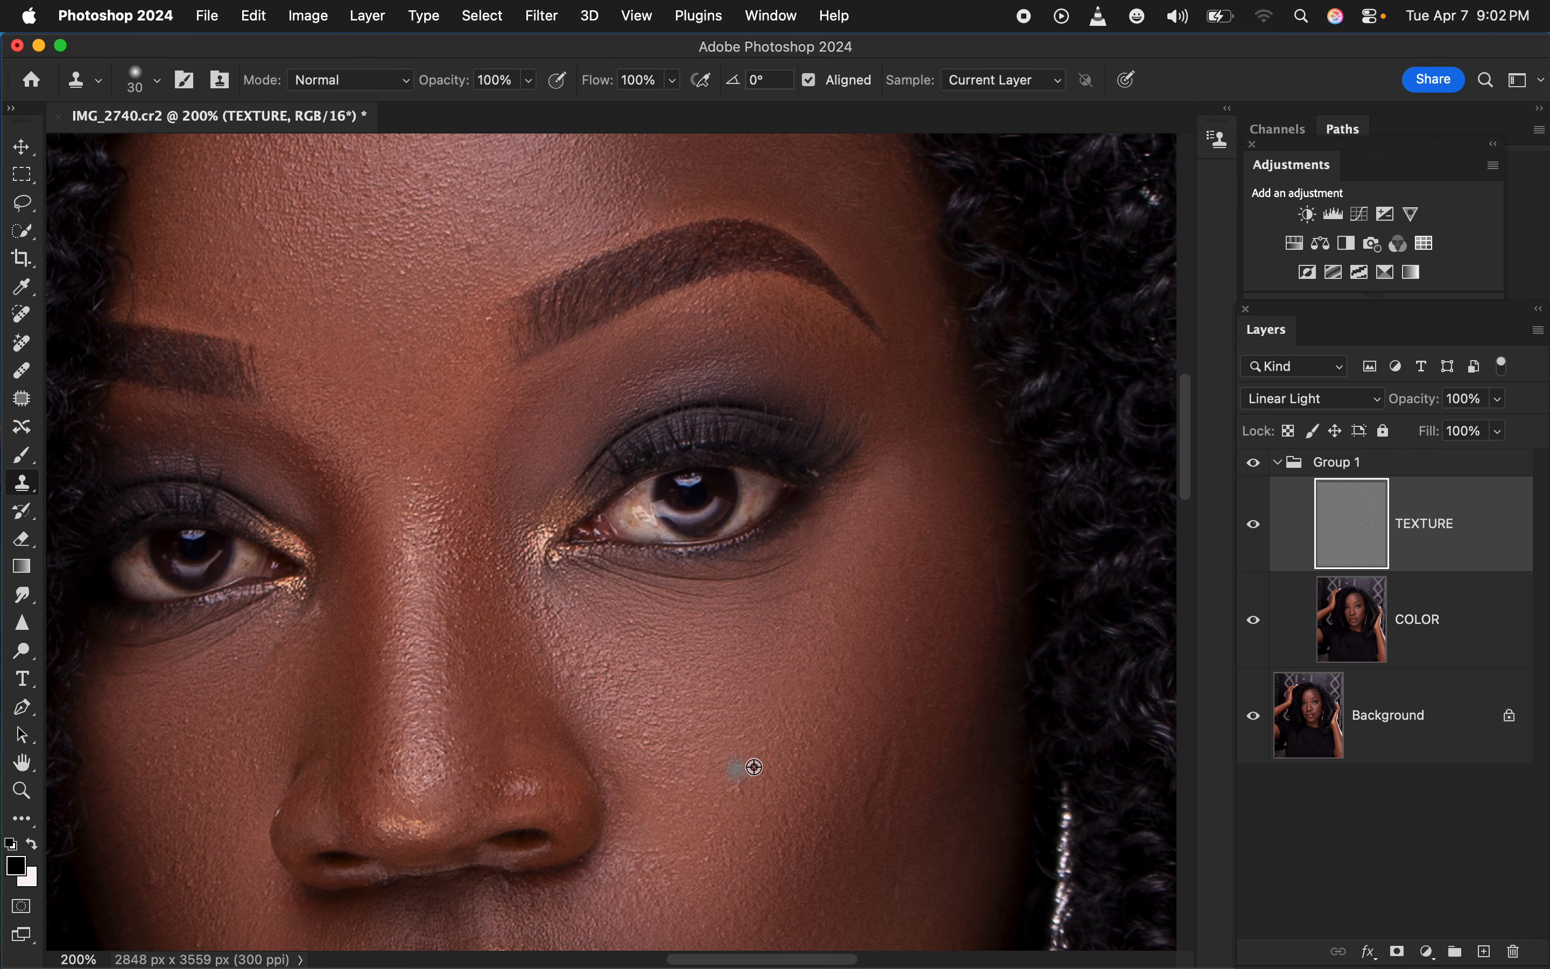
Clone clean texture over the blemishes on the image-left cheek and along the side and tip of the nose
scroll(709, 657, down, 6)
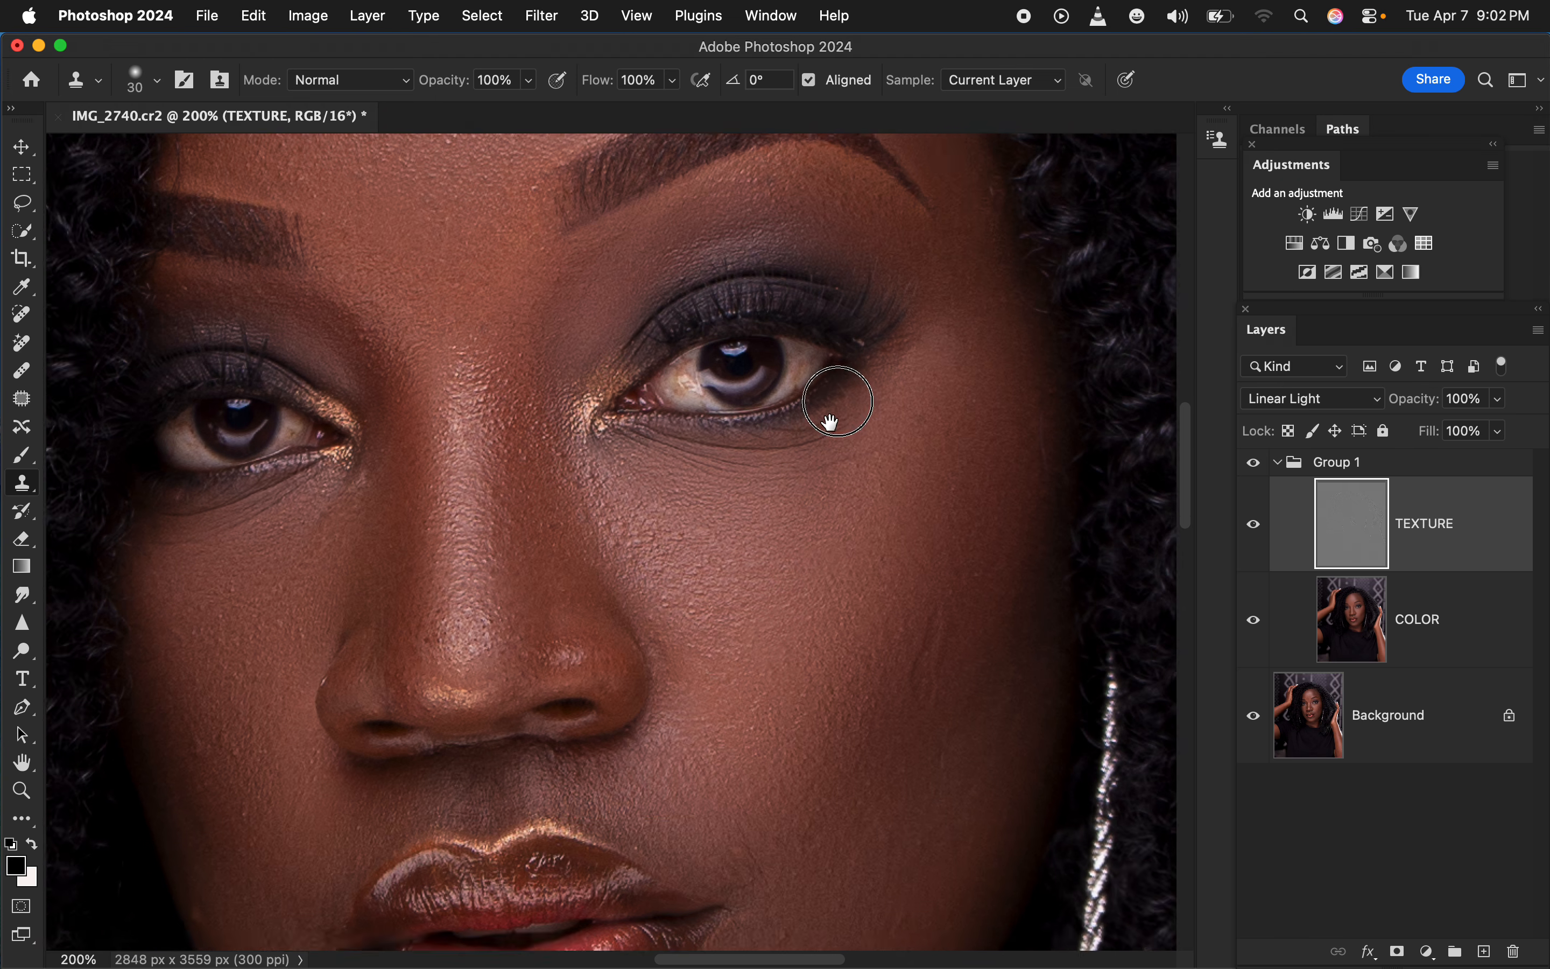
scroll(830, 423, left, 3)
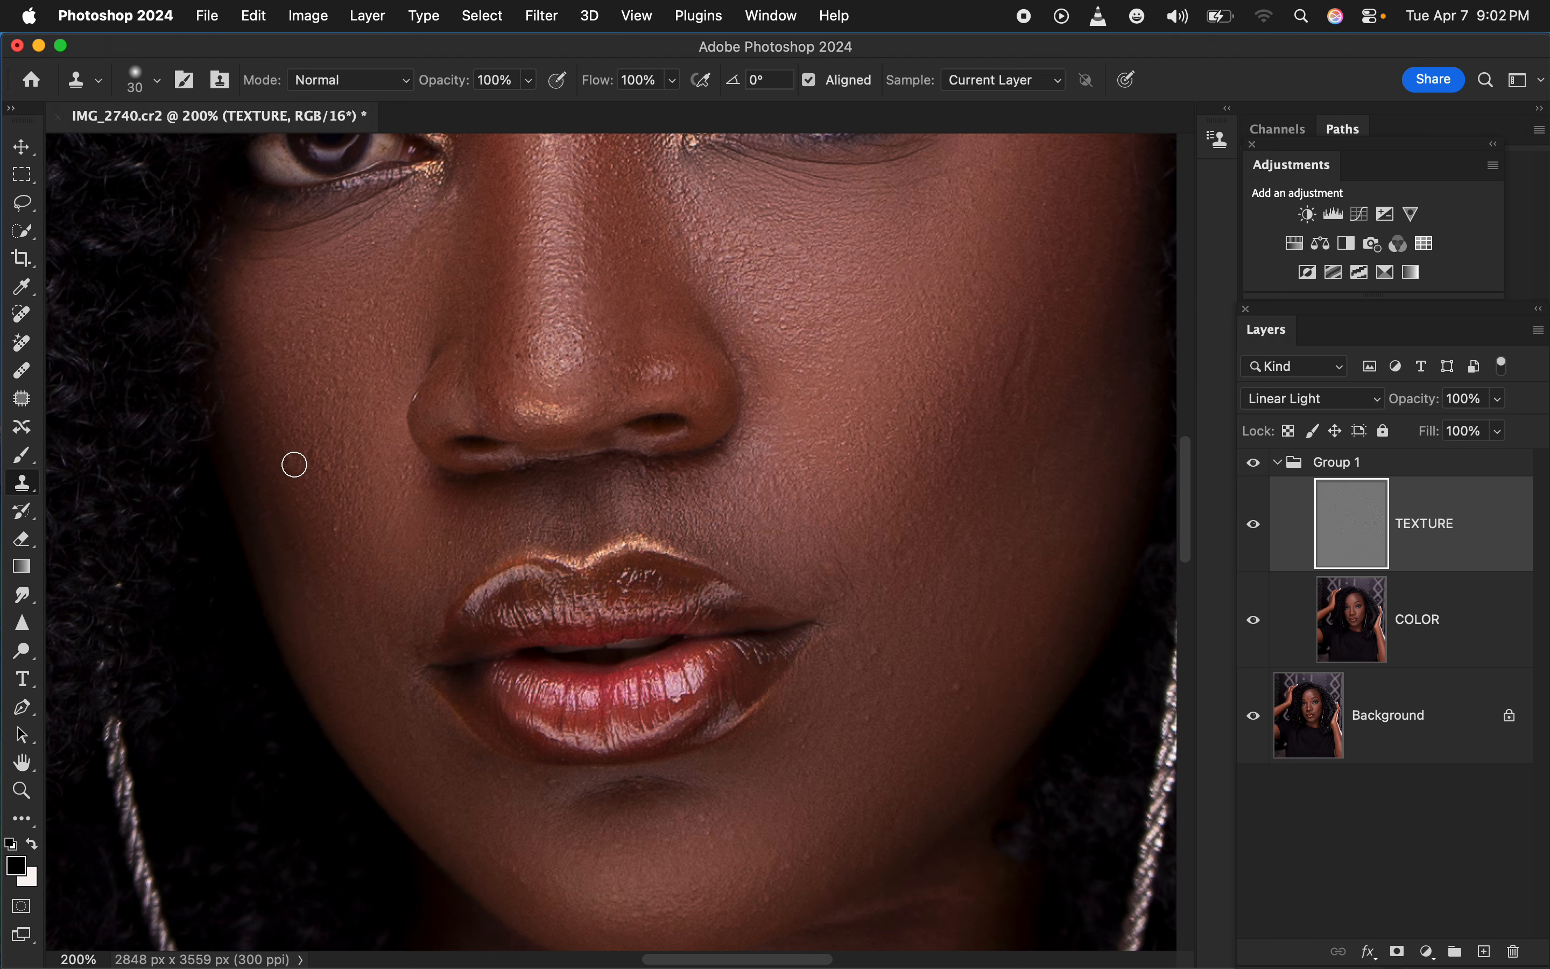
alt+click(367, 530)
click(329, 532)
alt+click(434, 385)
click(419, 394)
alt+click(523, 328)
click(526, 367)
Clone out the small bumps on the cheek beside the mouth corner on the image's right side
alt+click(897, 587)
mouse_move(850, 578)
mouse_down()
mouse_move(862, 597)
mouse_move(837, 602)
mouse_up()
alt+click(896, 626)
drag(878, 657, 870, 665)
alt+click(947, 637)
click(953, 677)
alt+click(975, 678)
click(965, 692)
alt+click(982, 591)
drag(929, 565, 915, 591)
alt+click(901, 674)
click(870, 708)
alt+click(850, 657)
click(837, 667)
Clone clean skin texture over the blemishes along the jawline and across the chin
alt+click(847, 815)
click(788, 878)
alt+click(791, 872)
click(710, 822)
alt+click(667, 804)
click(629, 789)
alt+click(613, 812)
click(545, 775)
alt+click(537, 823)
click(489, 771)
alt+click(549, 838)
click(505, 854)
Clone out the rough texture spots on the image-left part of the forehead
scroll(1000, 519, up, 12)
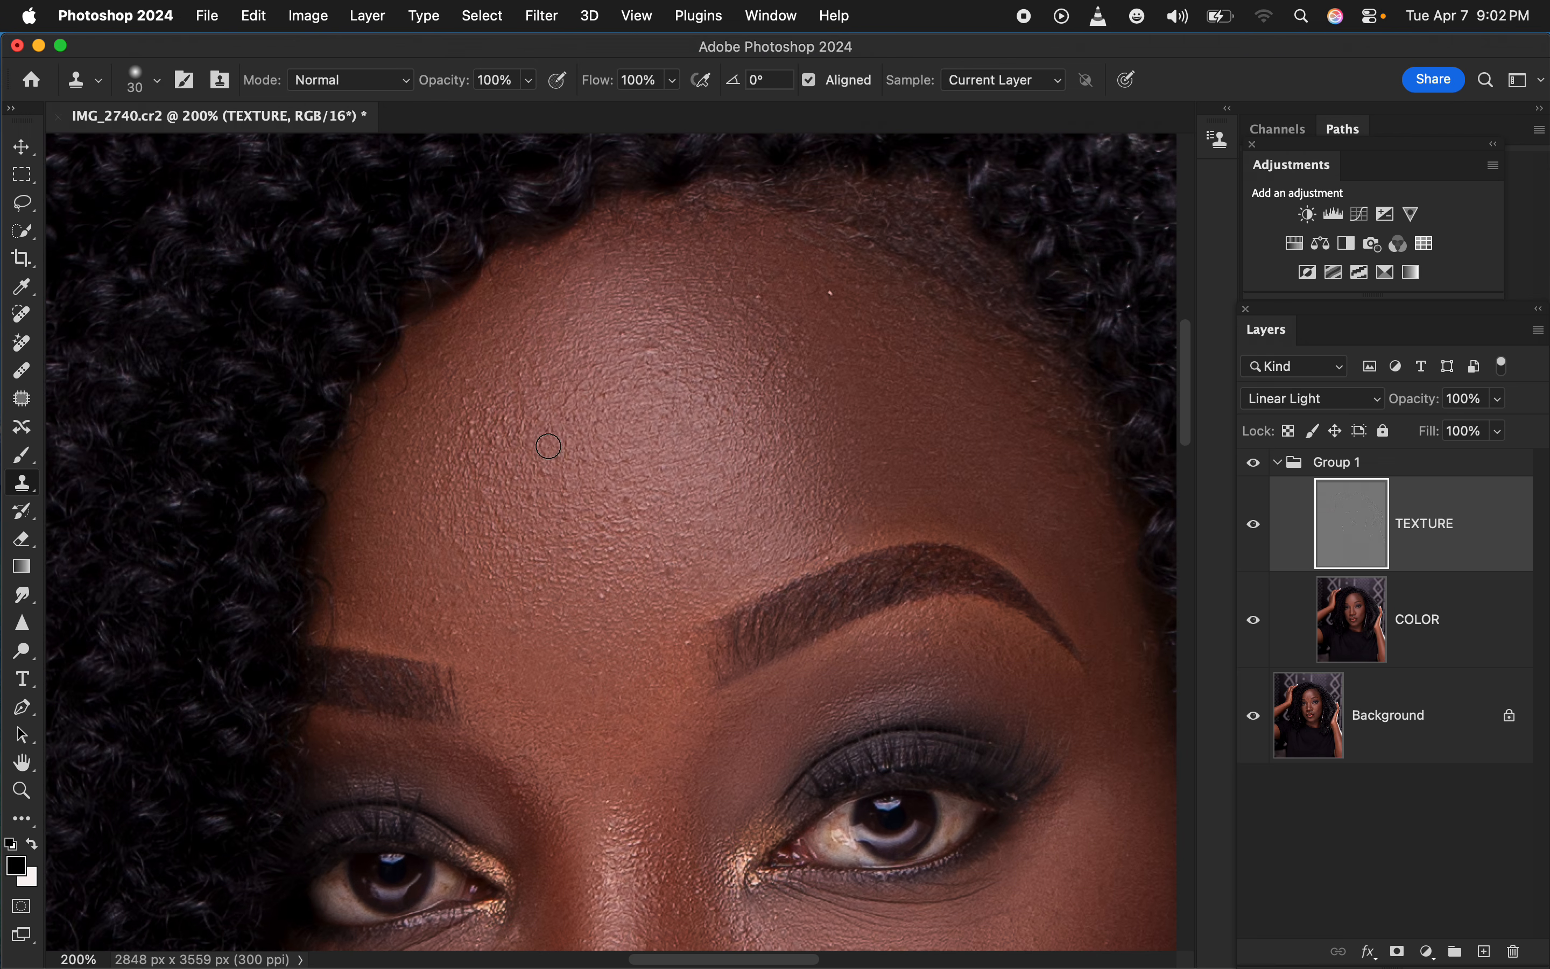
alt+click(557, 453)
click(506, 438)
alt+click(529, 436)
click(480, 437)
alt+click(494, 454)
click(466, 463)
alt+click(525, 479)
click(492, 495)
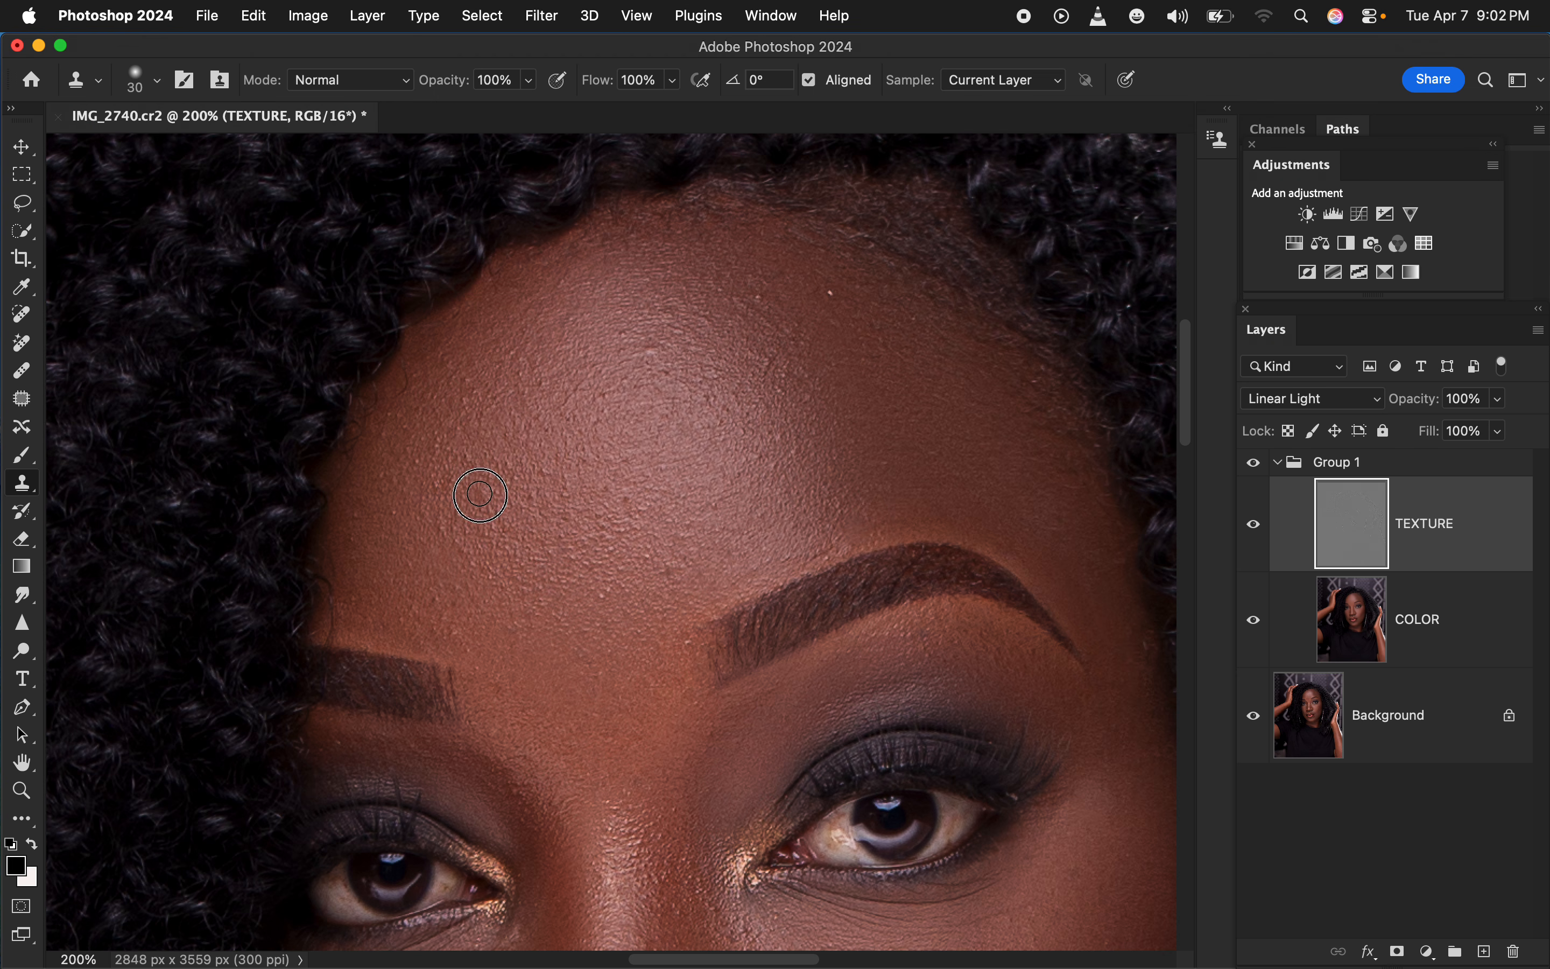
Clone clean texture over the spots on the upper middle forehead and the light speck near the hairline
alt+click(666, 391)
click(658, 352)
alt+click(667, 355)
click(643, 333)
click(620, 331)
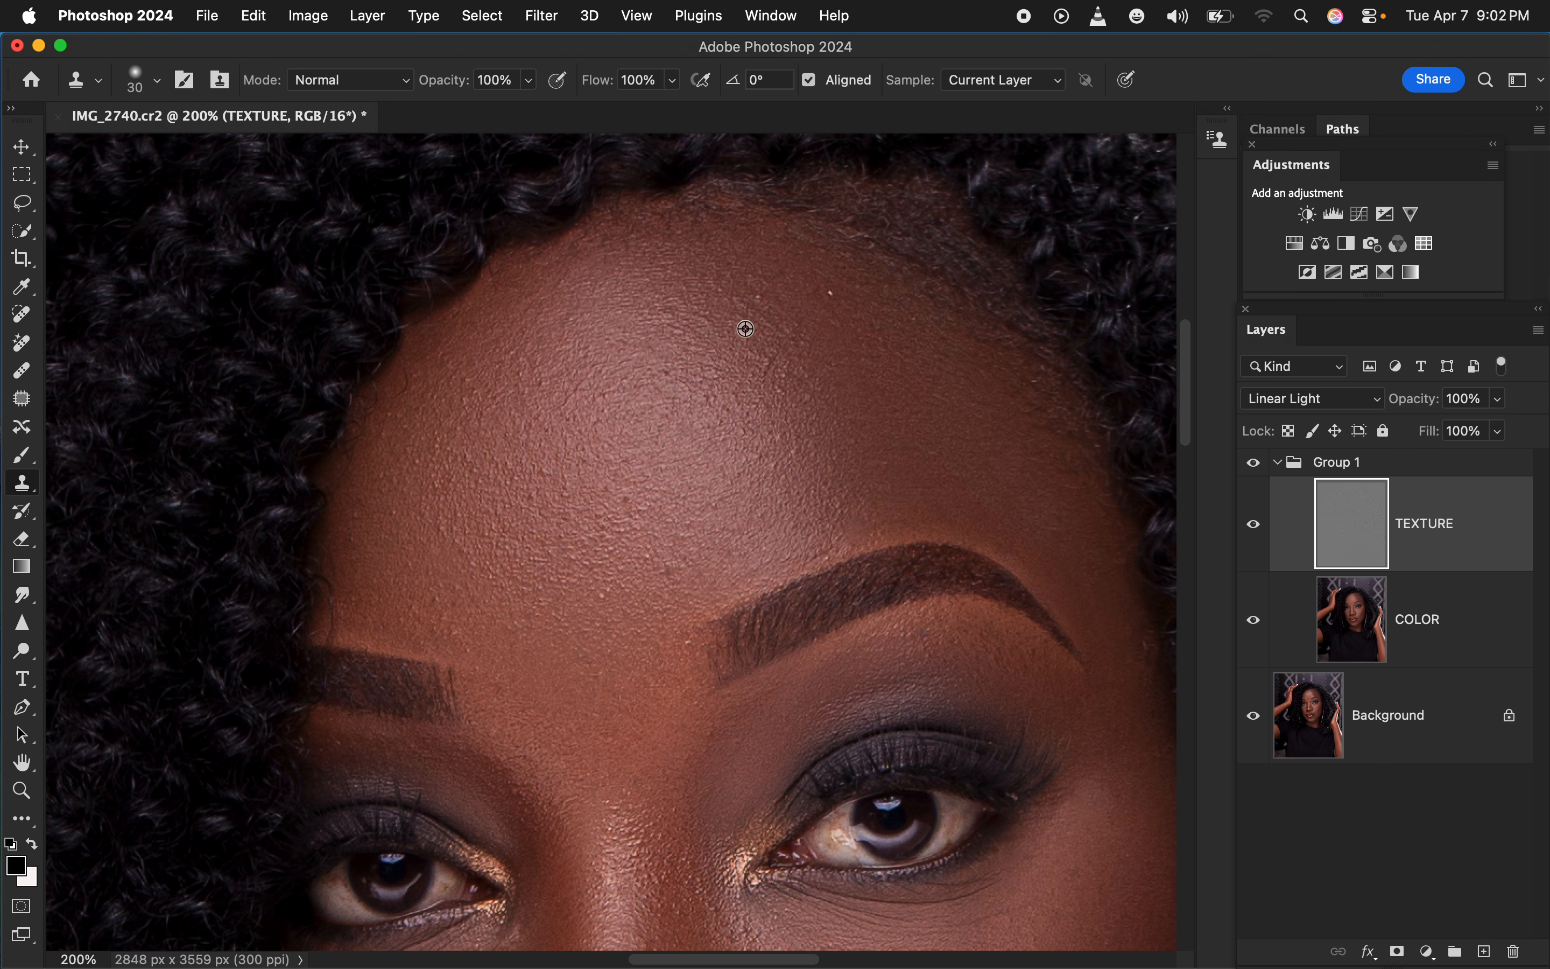
alt+click(745, 330)
click(759, 304)
alt+click(842, 320)
click(833, 289)
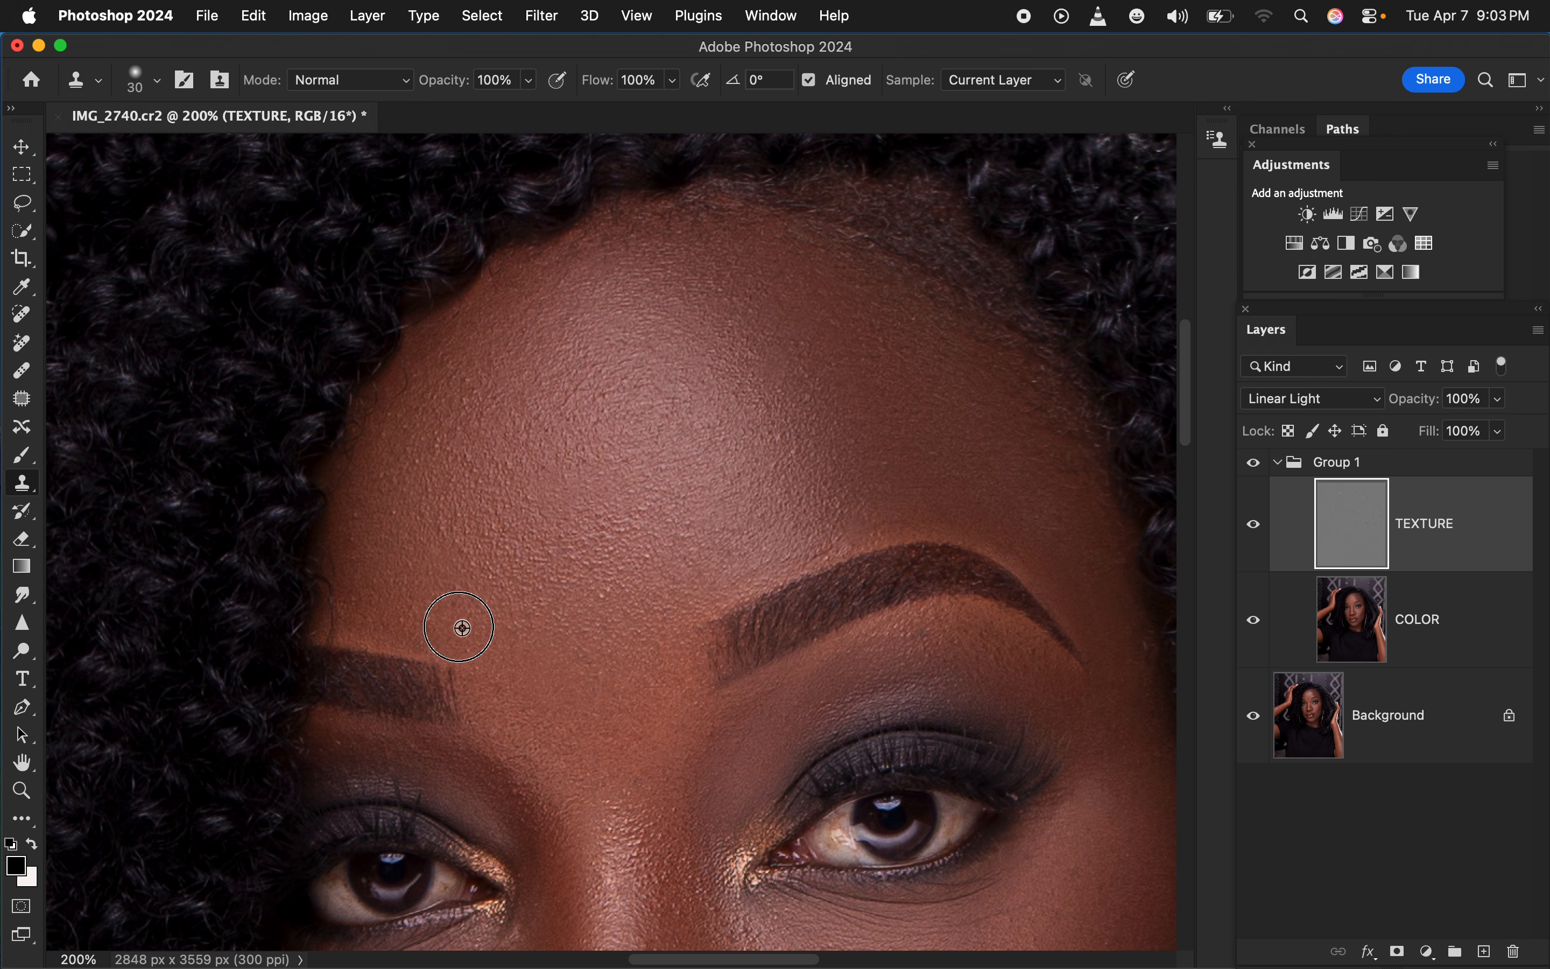
Clone out the remaining bumps above the image-left eyebrow and fit the whole portrait on screen
alt+click(496, 562)
drag(460, 548, 472, 562)
alt+click(523, 579)
key(super+0)
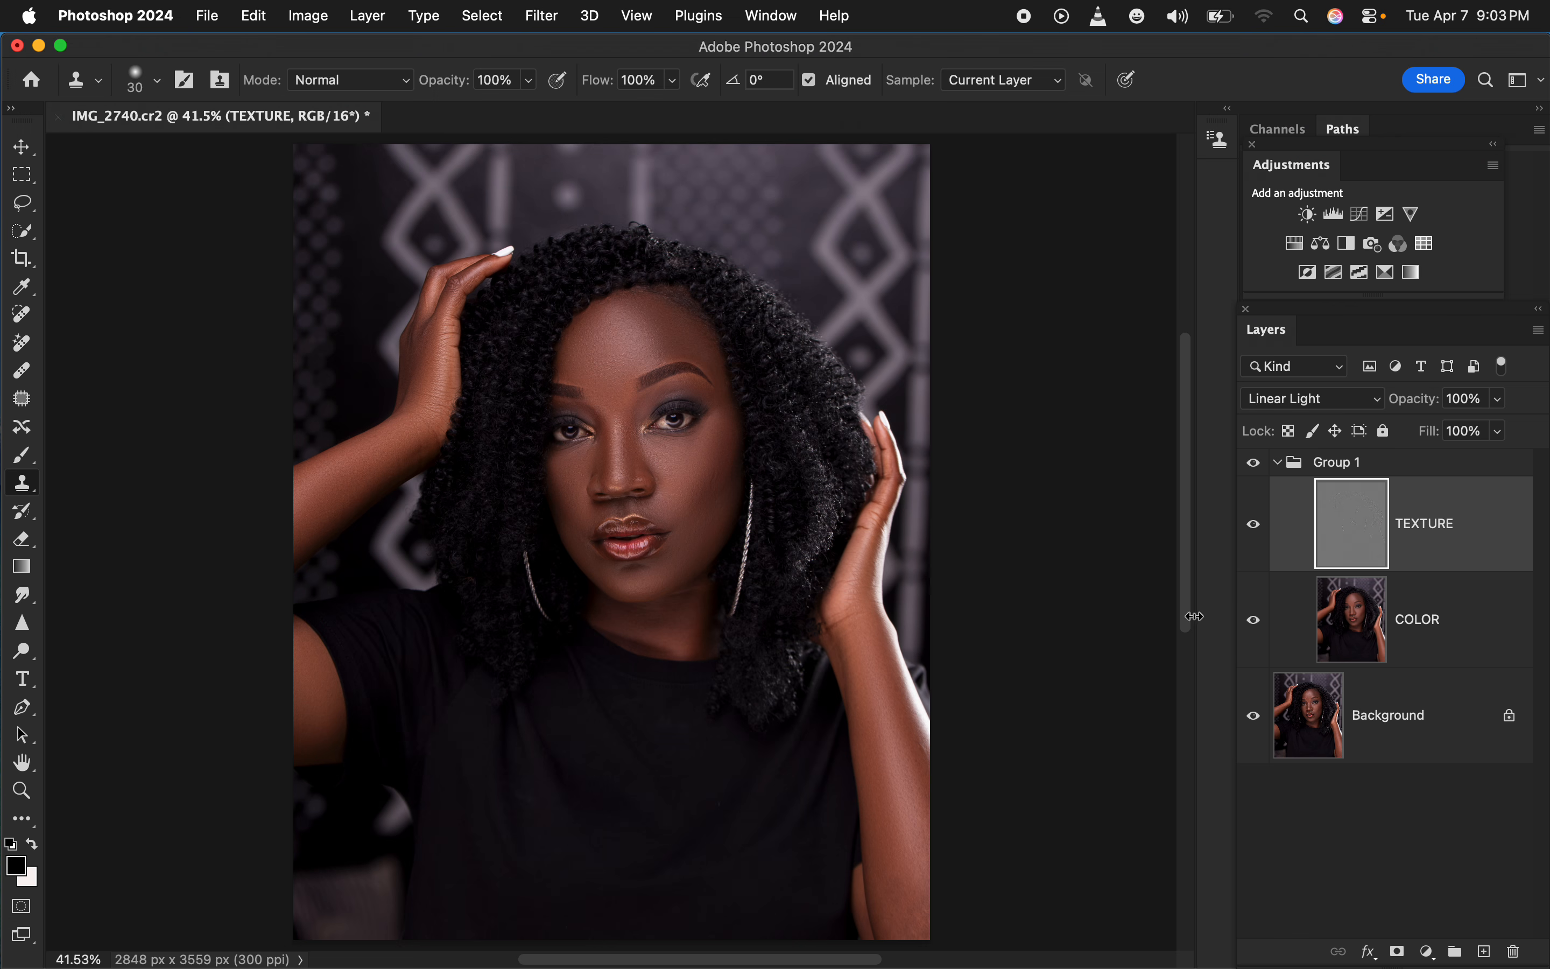
Toggle Group 1's visibility to compare the portrait before and after retouching, and collapse the group
click(1251, 469)
click(1252, 469)
click(1253, 468)
click(1257, 469)
click(1258, 469)
click(1275, 477)
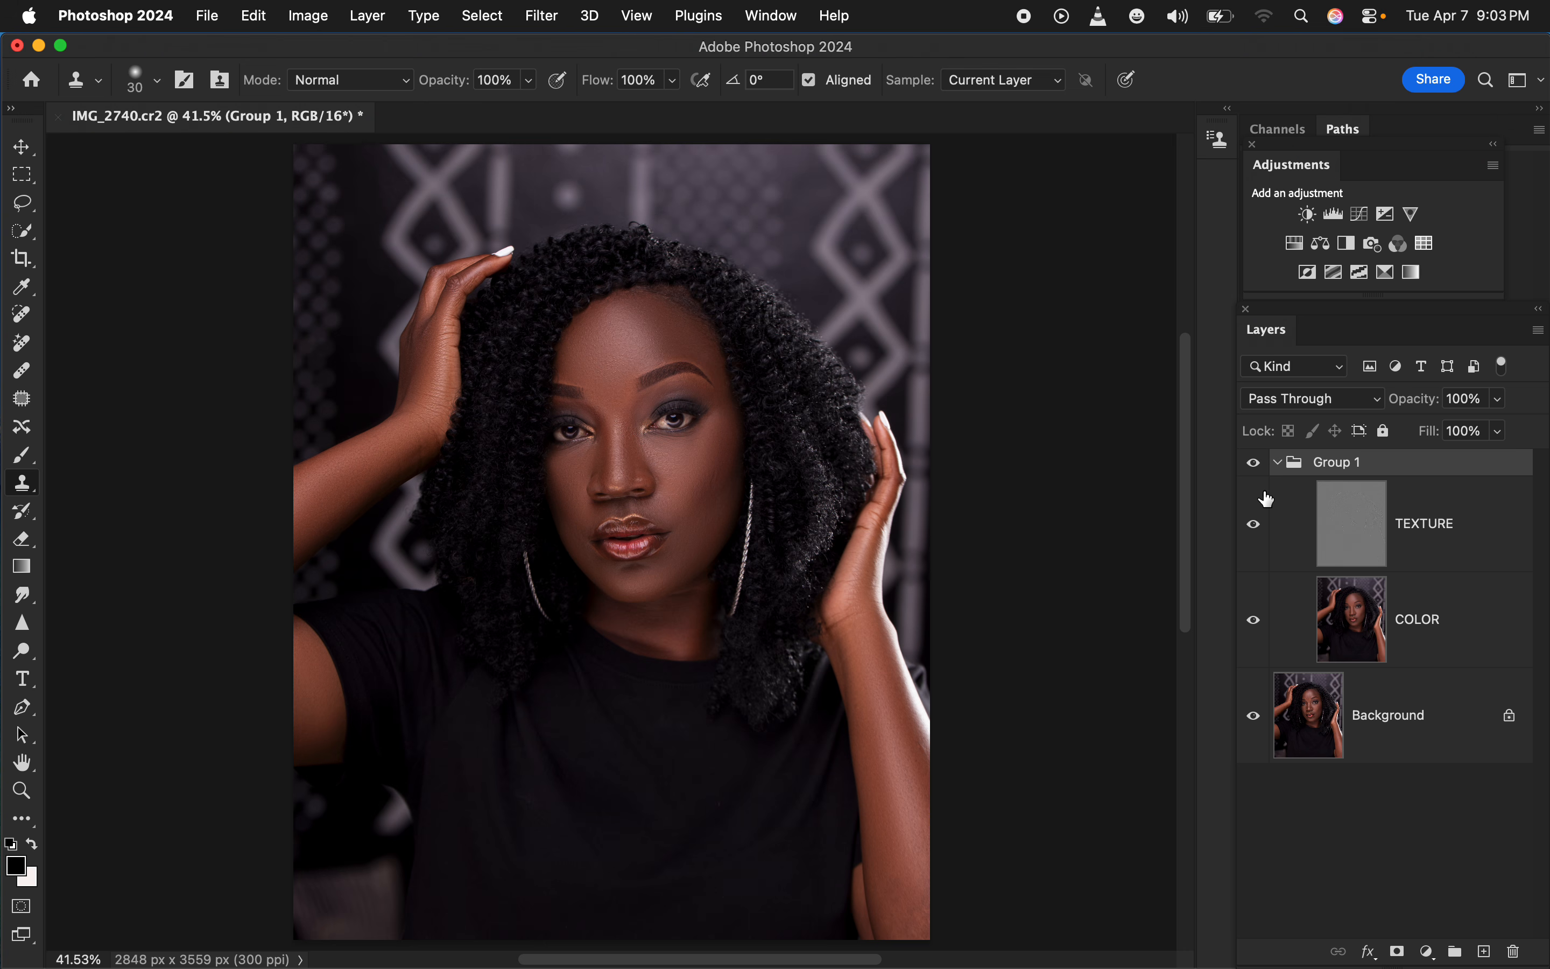
click(1278, 467)
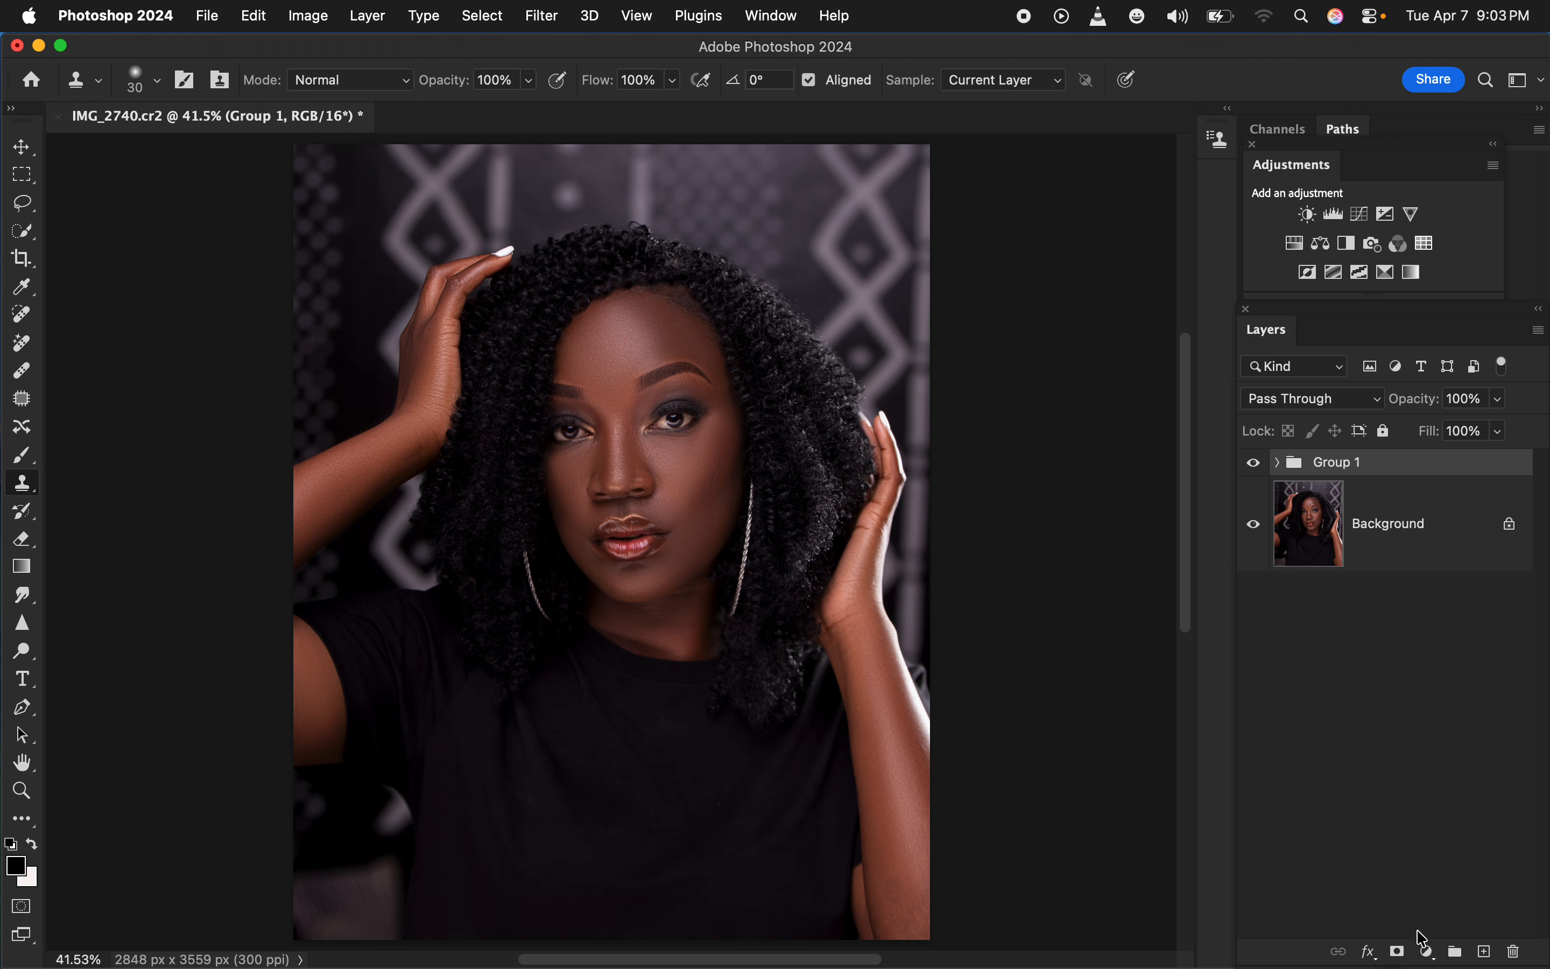
Stamp all visible layers into a new layer above Group 1 and add a Gradient Map adjustment over it
click(1426, 954)
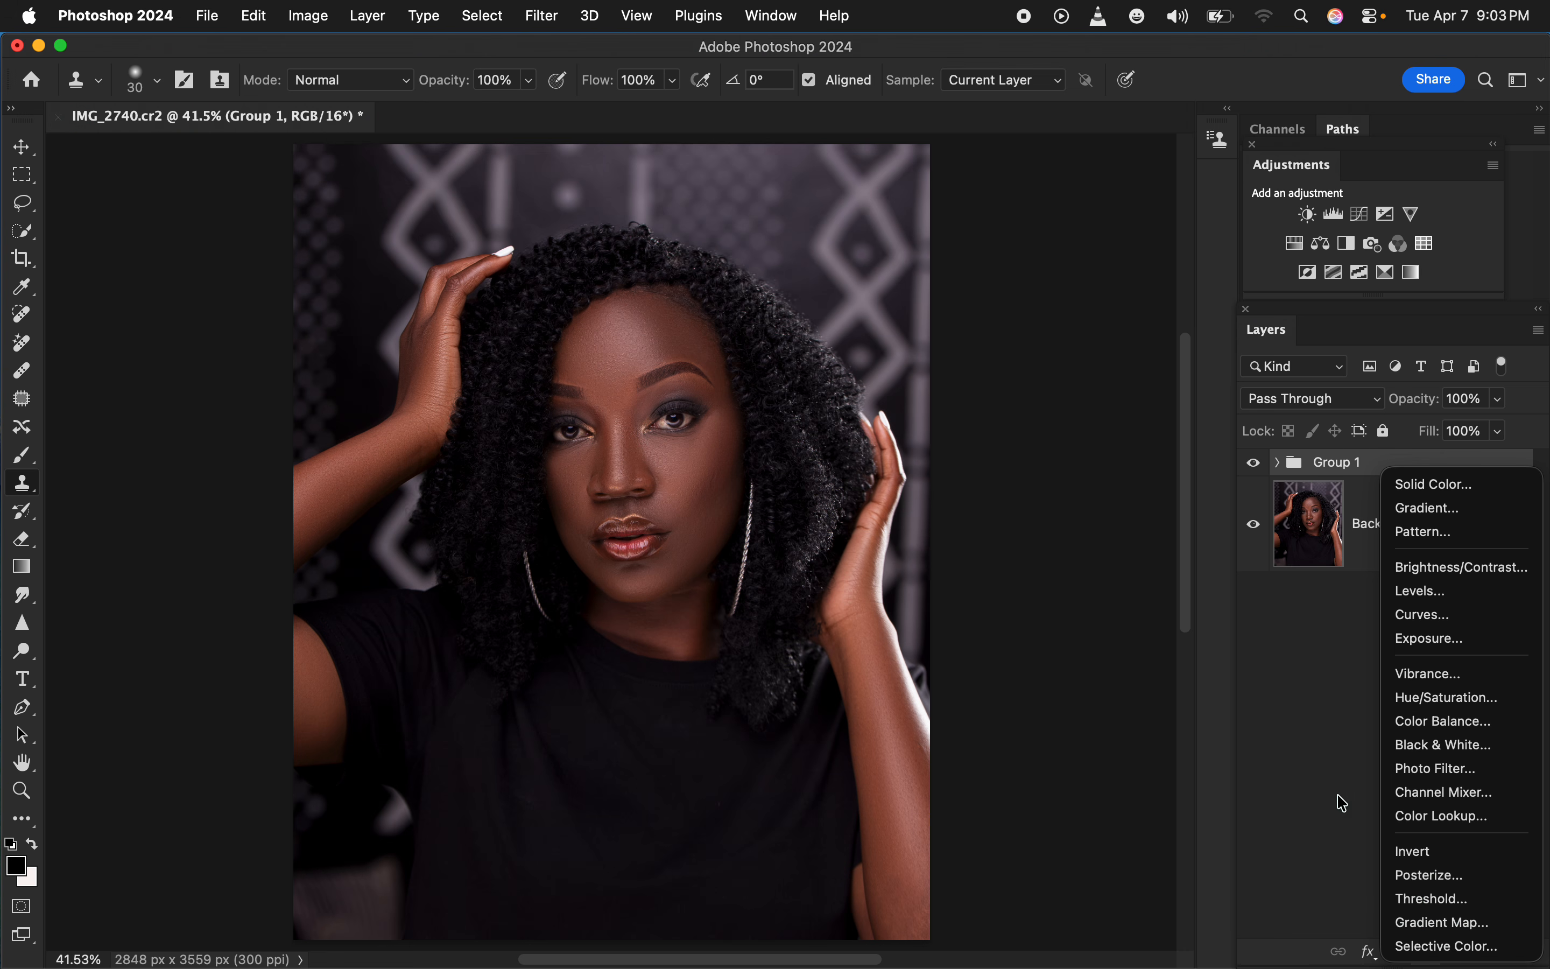
click(1318, 832)
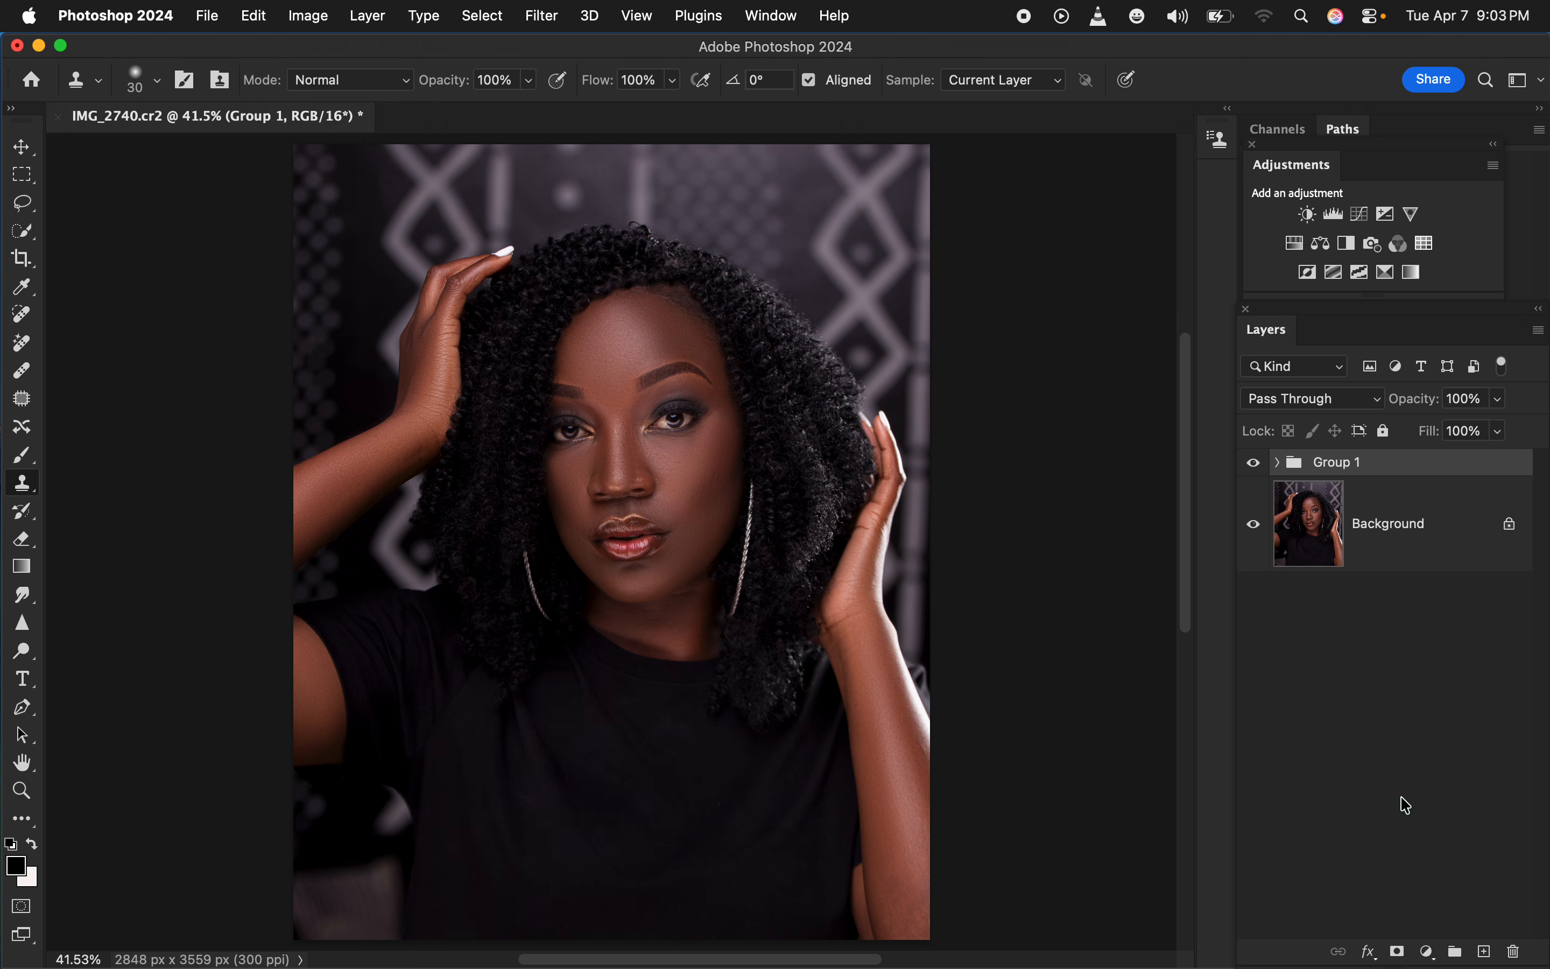
key(super+alt+shift+e)
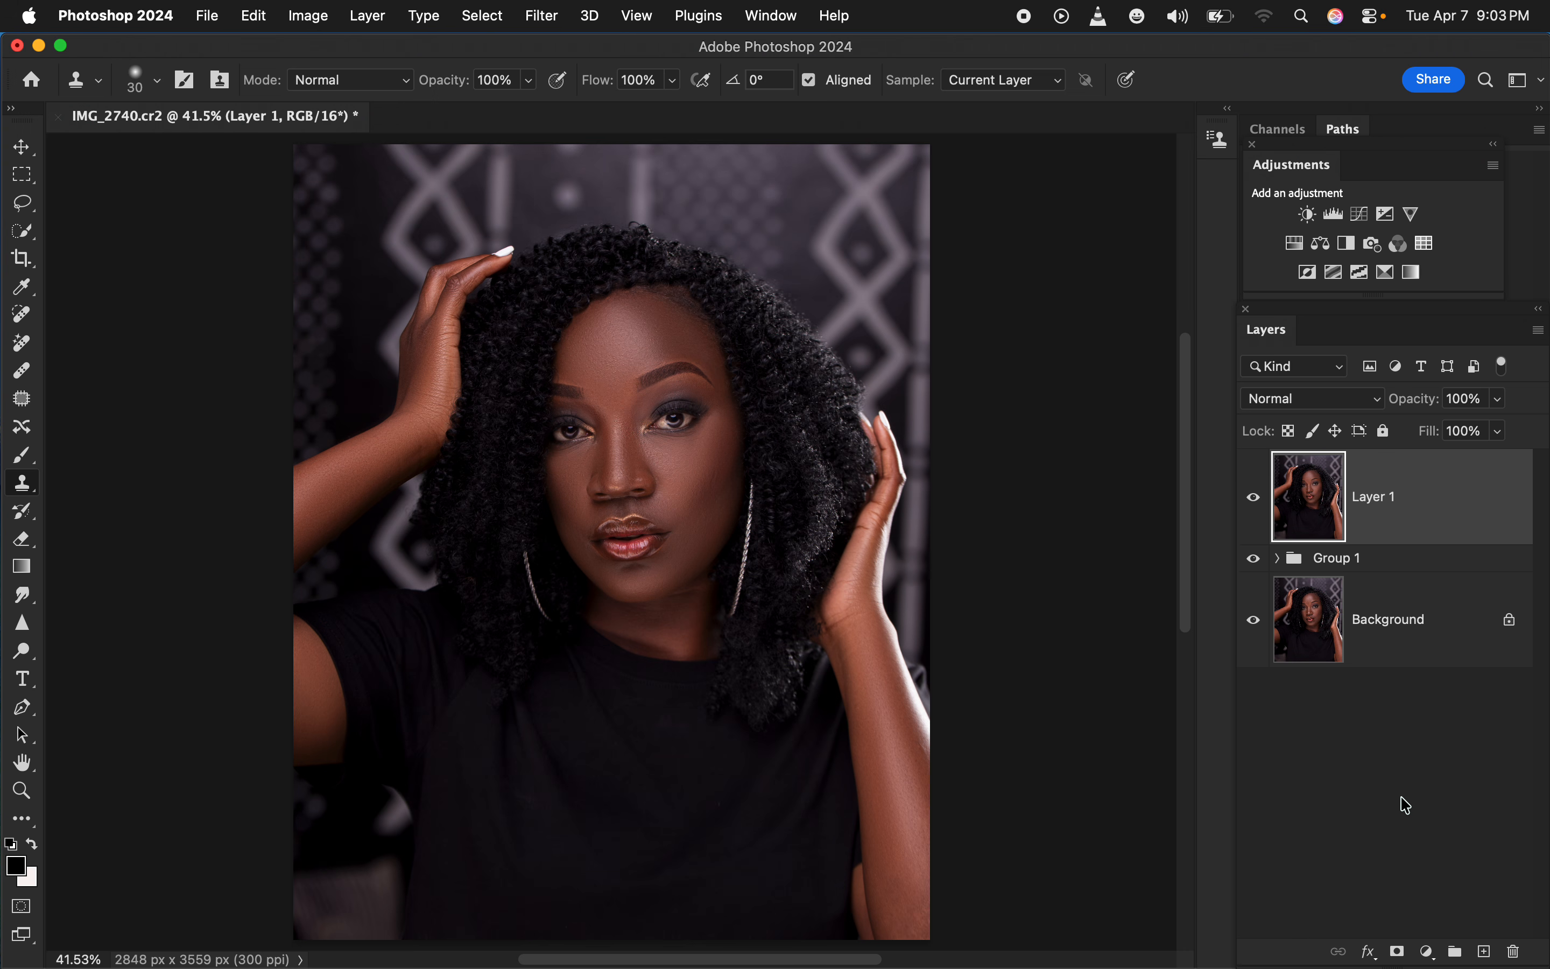
click(1424, 953)
click(1449, 922)
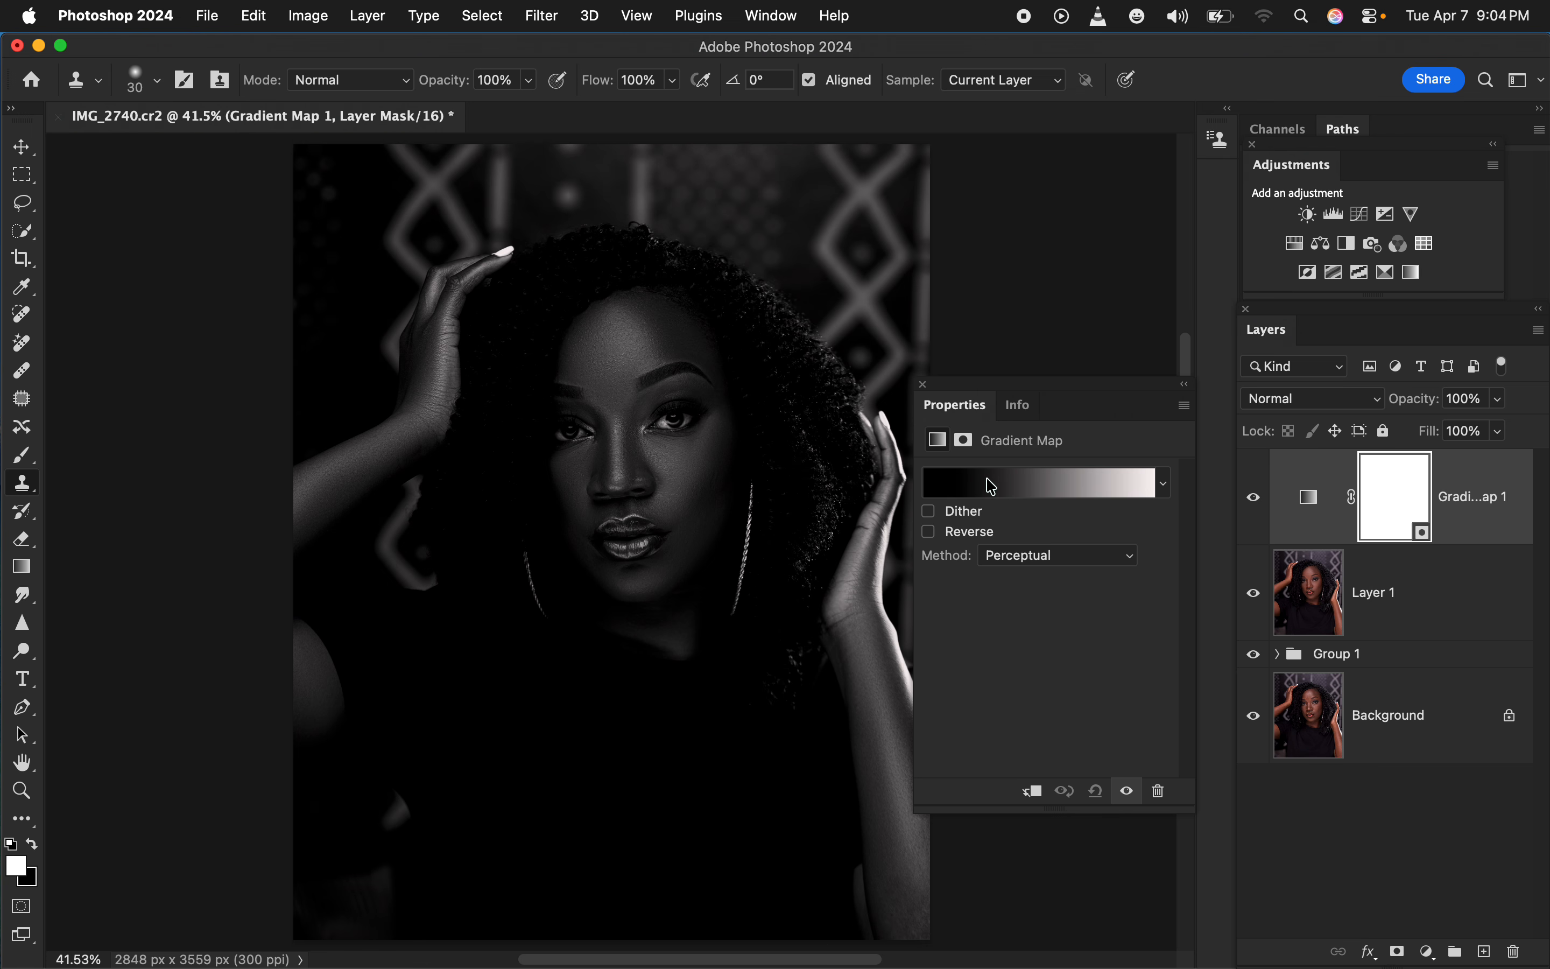
Bring up the Gradient Map's gradient properties and hide the adjustment layer to reveal the portrait's original colors
click(776, 11)
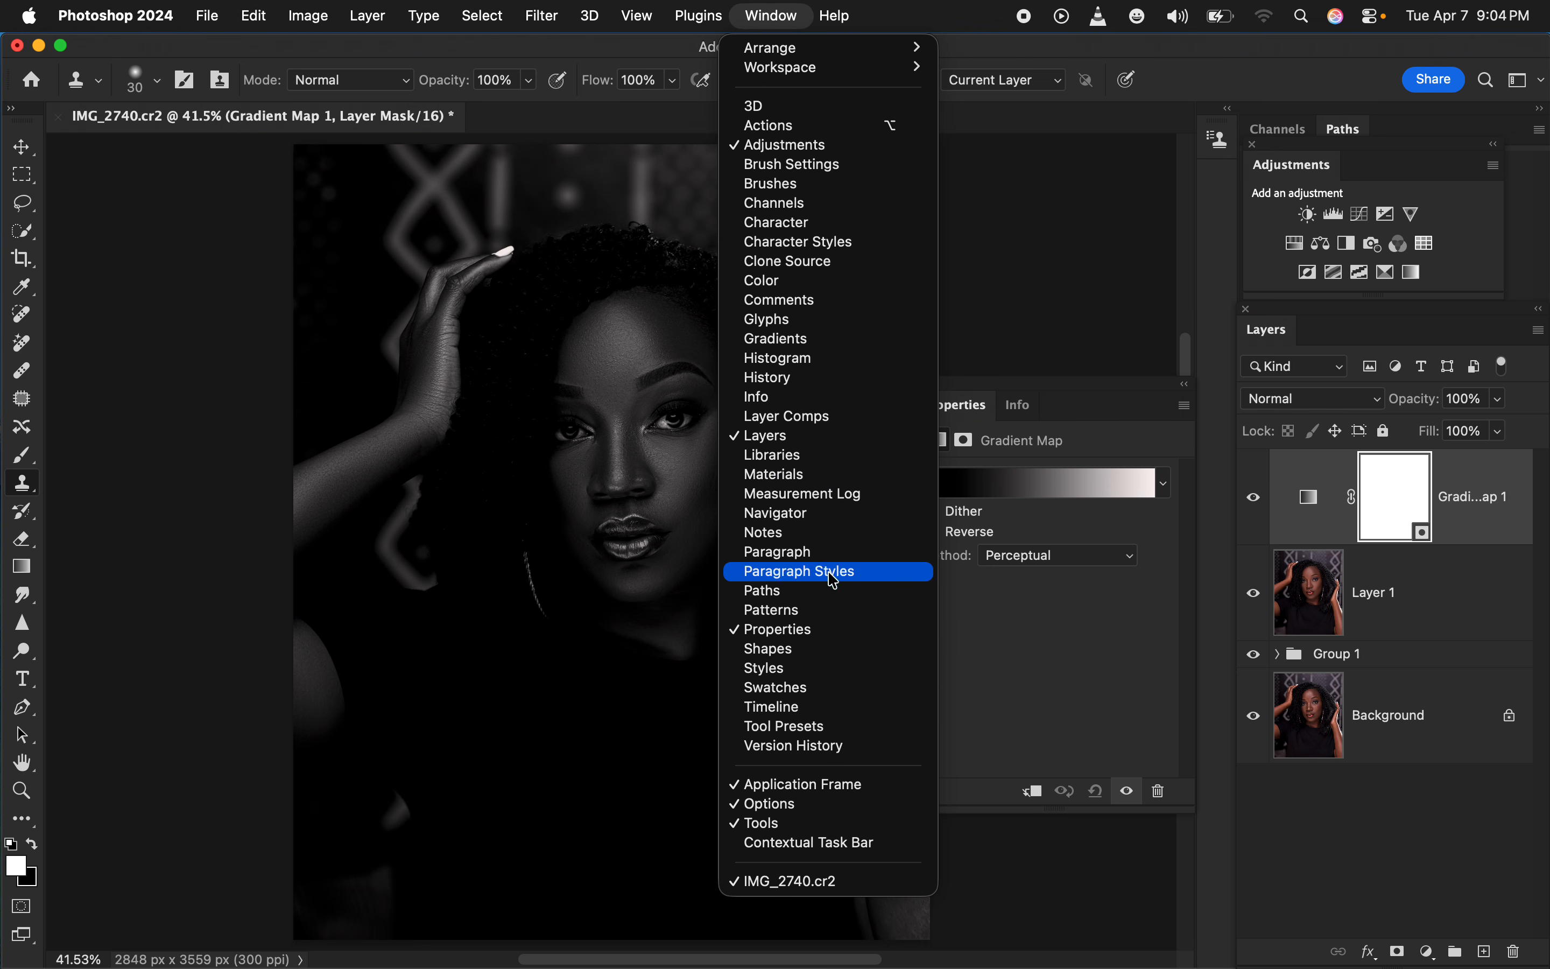
click(812, 633)
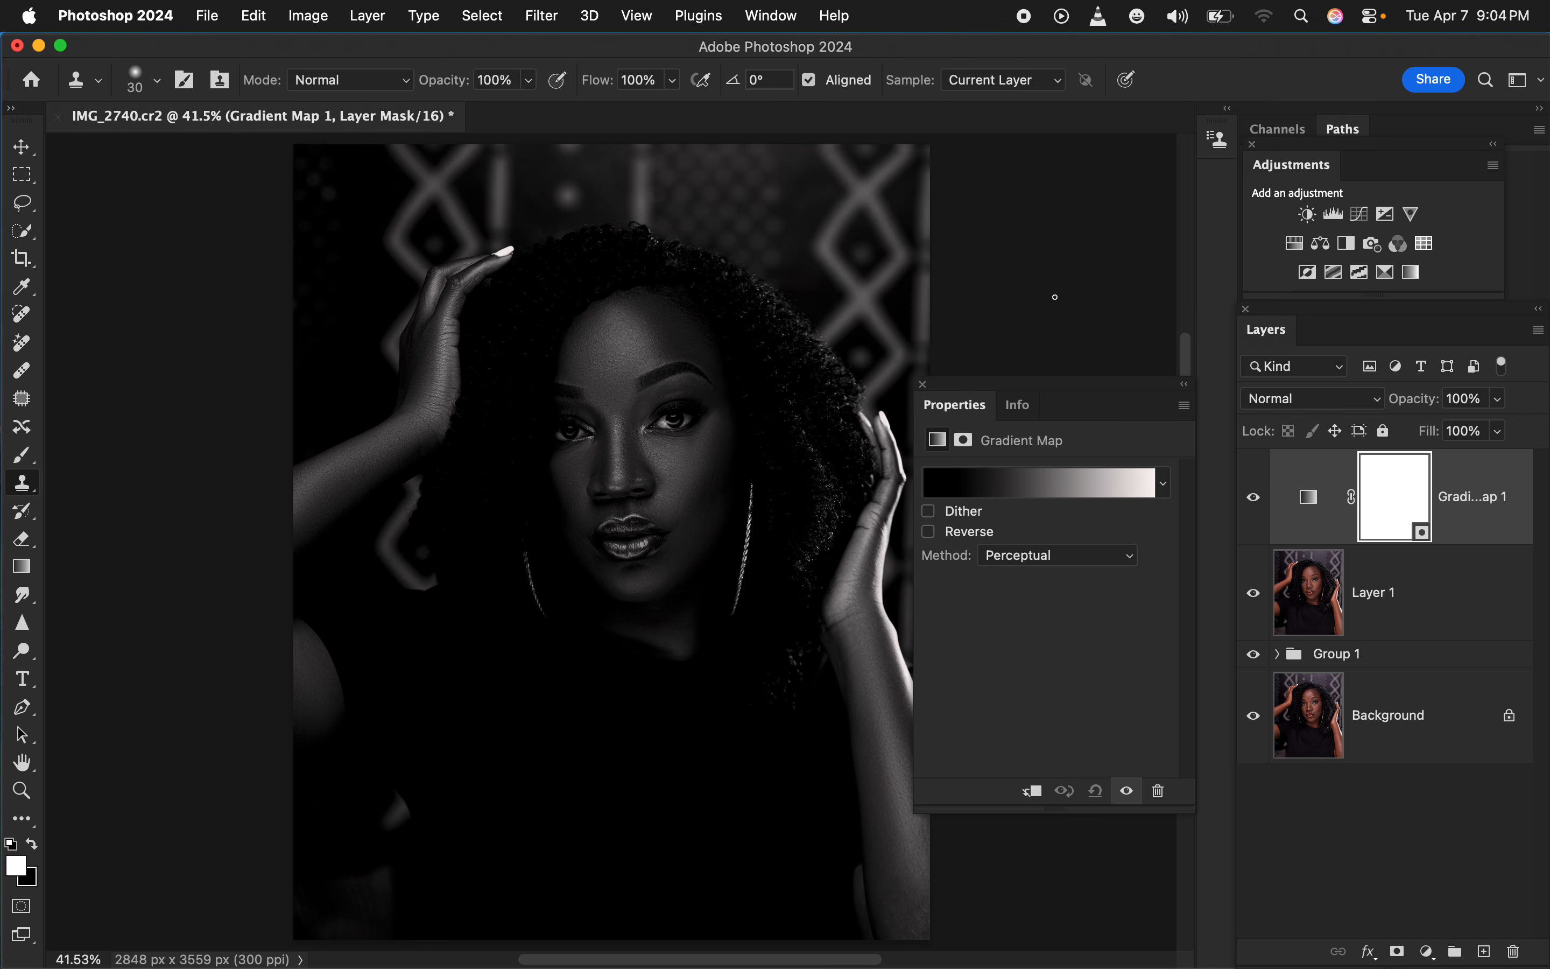
click(1309, 493)
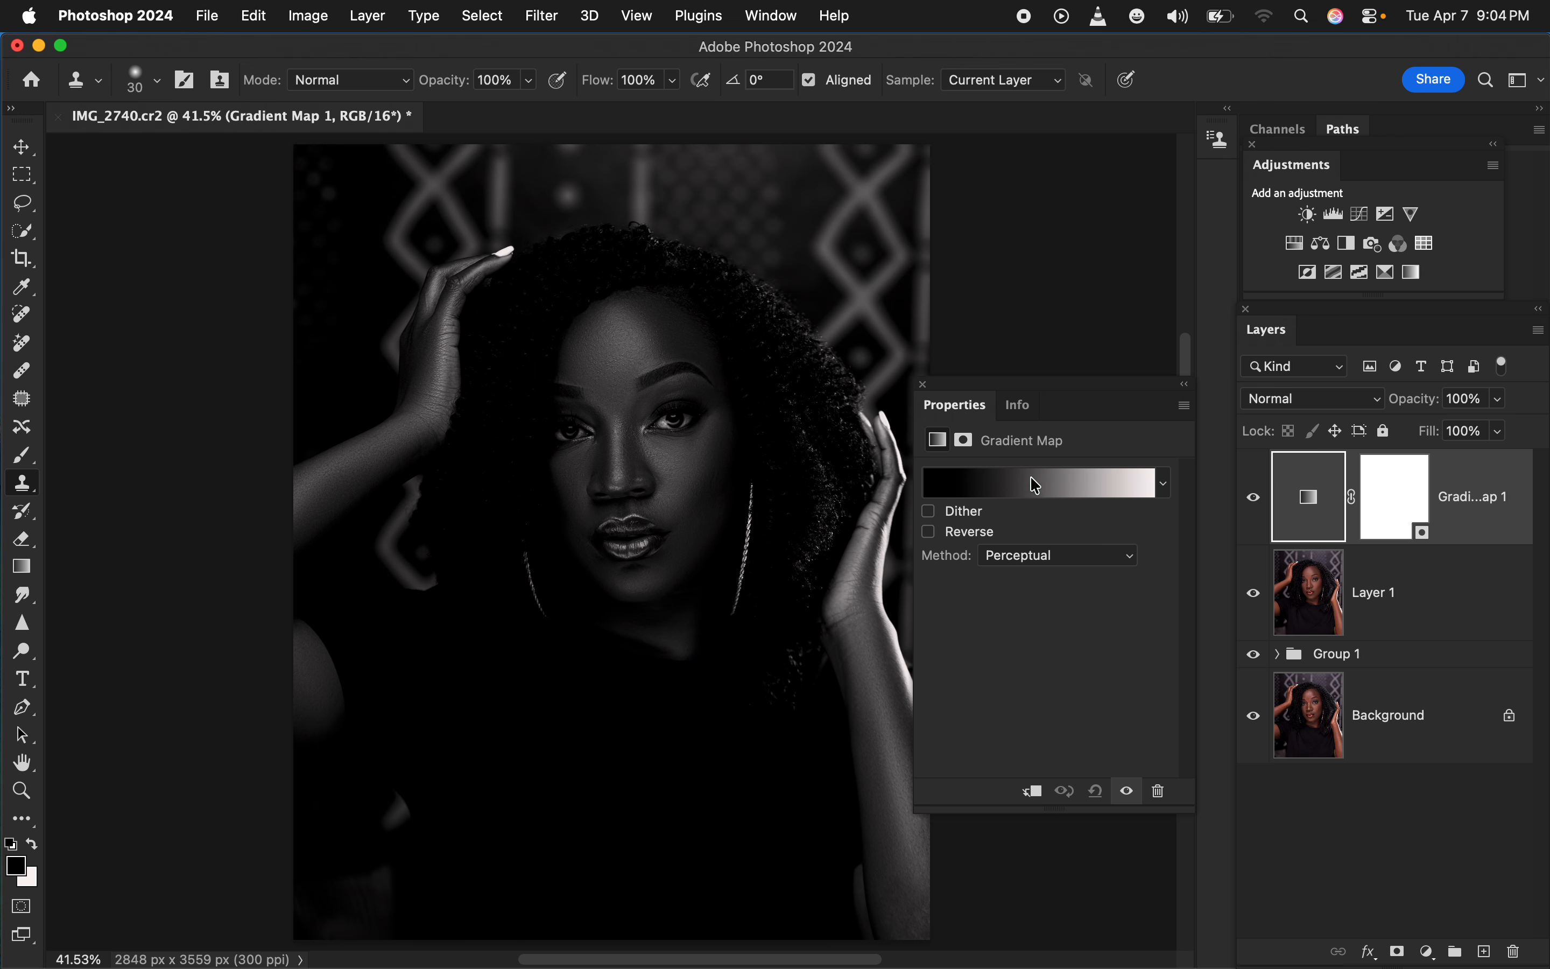
click(1255, 500)
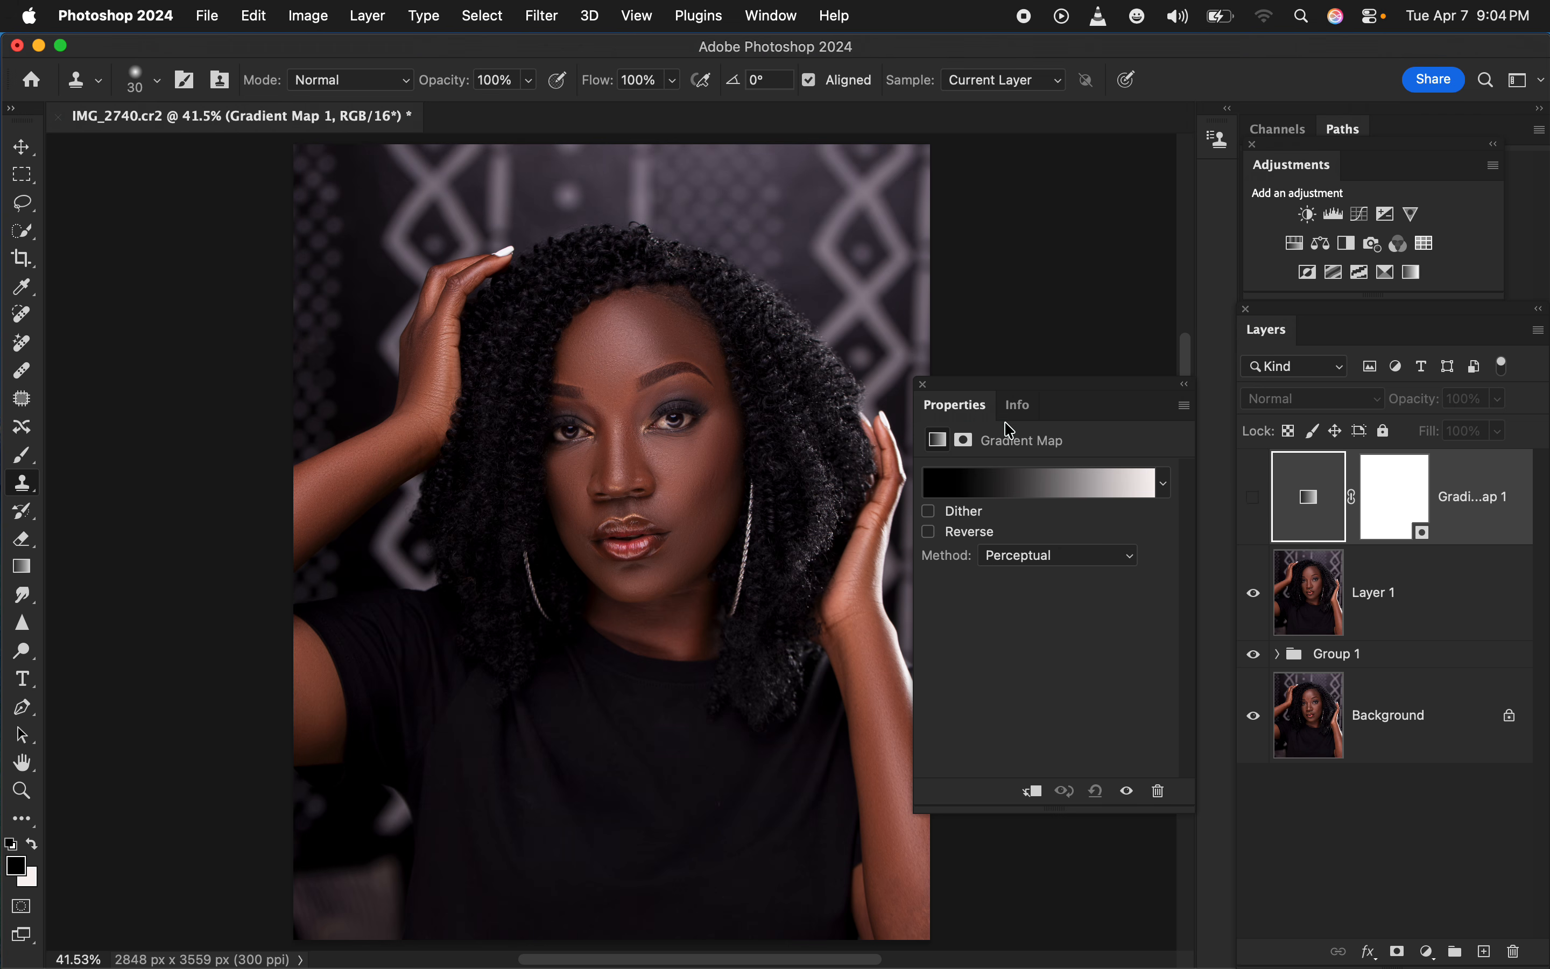
Set the gradient's dark stop at location 0 to 281712, sampled from the skin shadow on the neck
click(1018, 489)
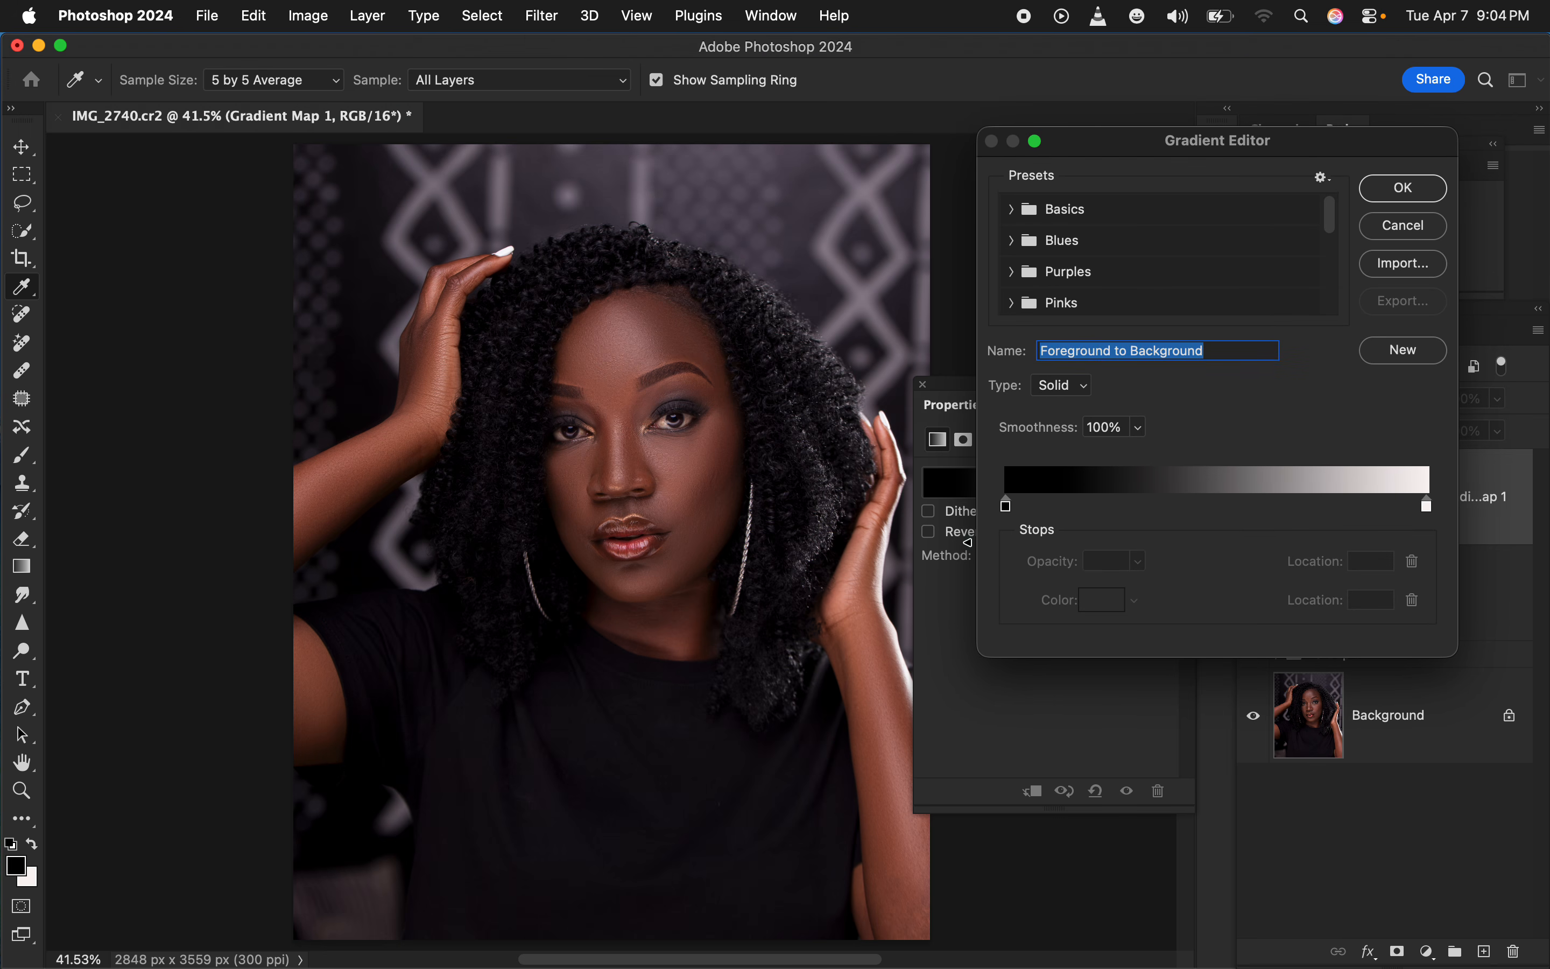
click(1007, 507)
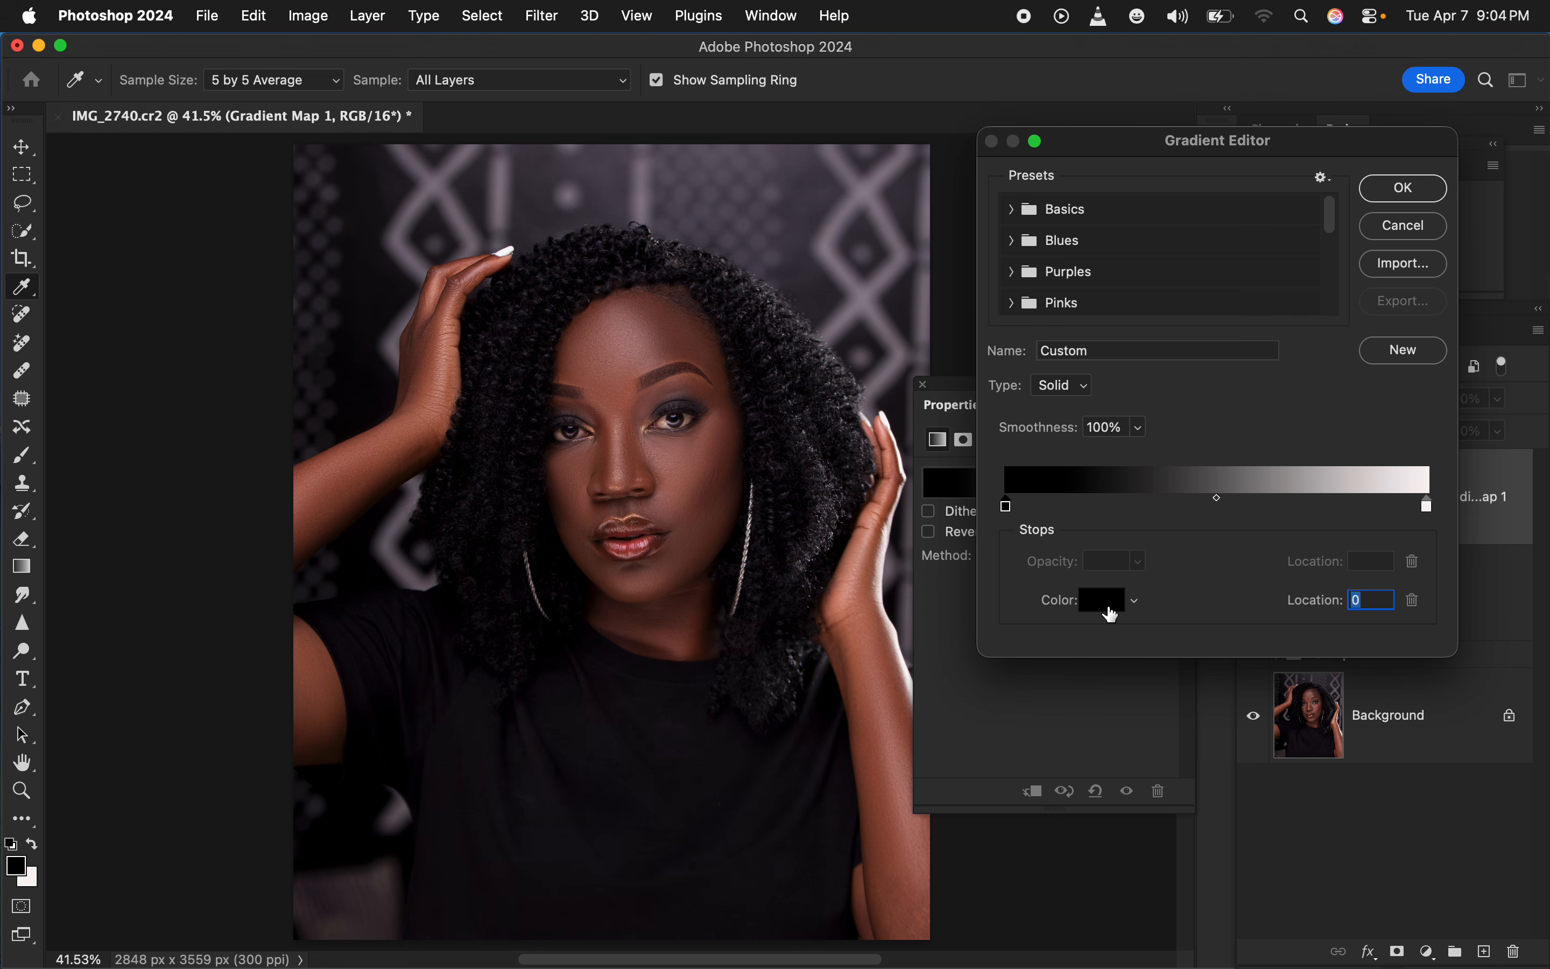
click(1112, 609)
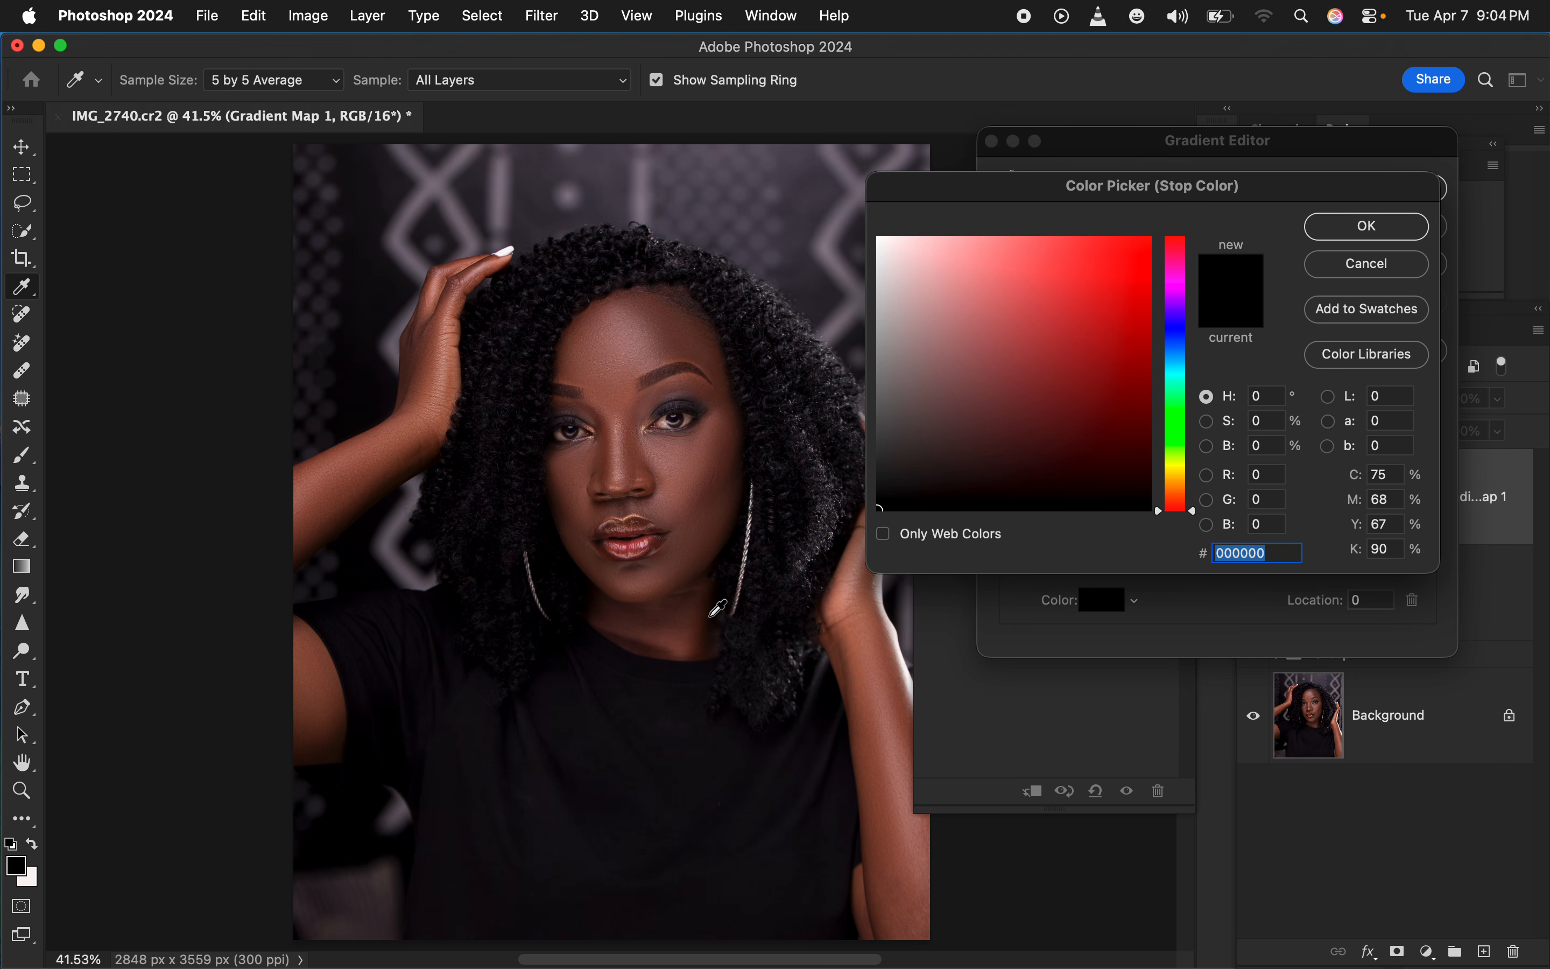
click(714, 633)
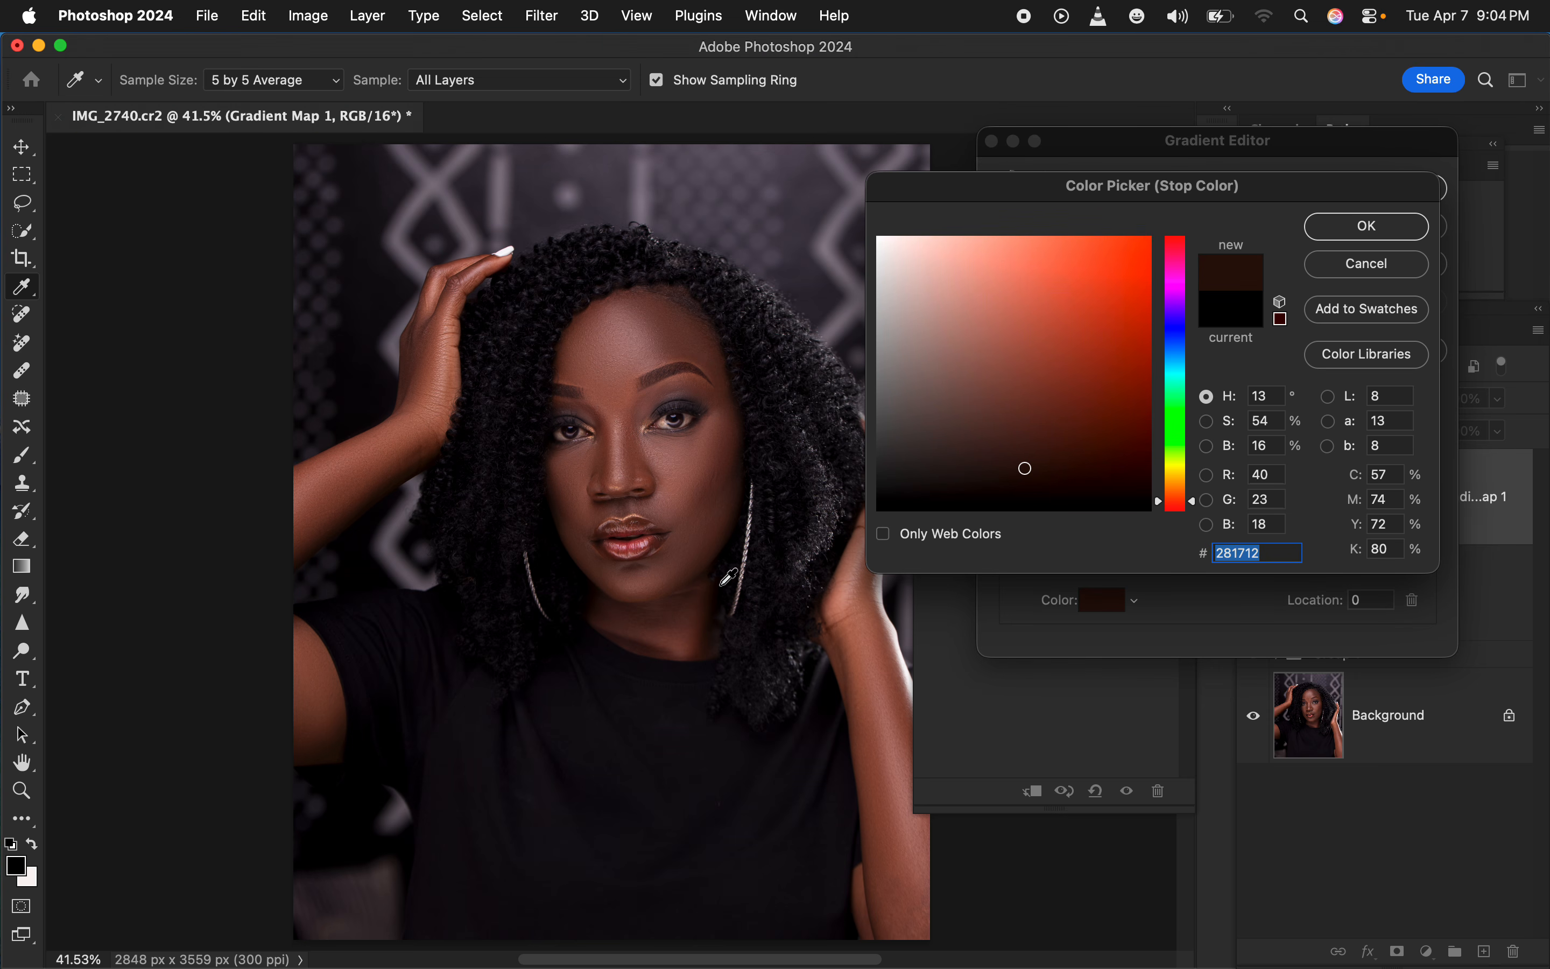
click(1375, 229)
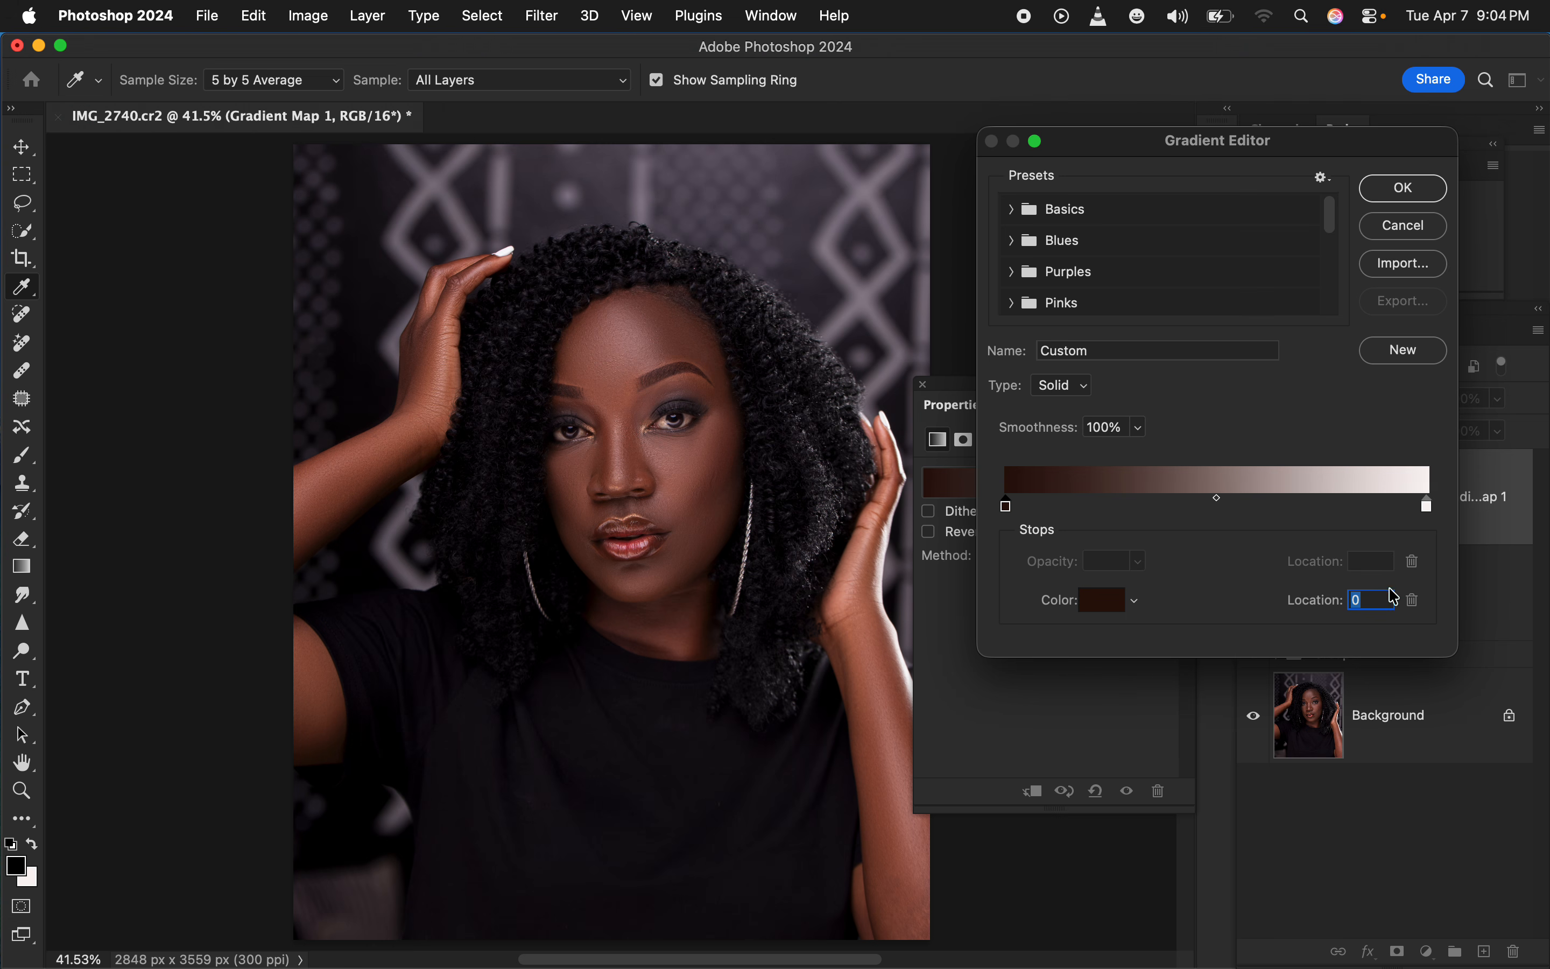
Set the gradient's light stop at location 100 to 976e67, sampled from the highlight on the nose bridge
click(1430, 508)
click(1109, 612)
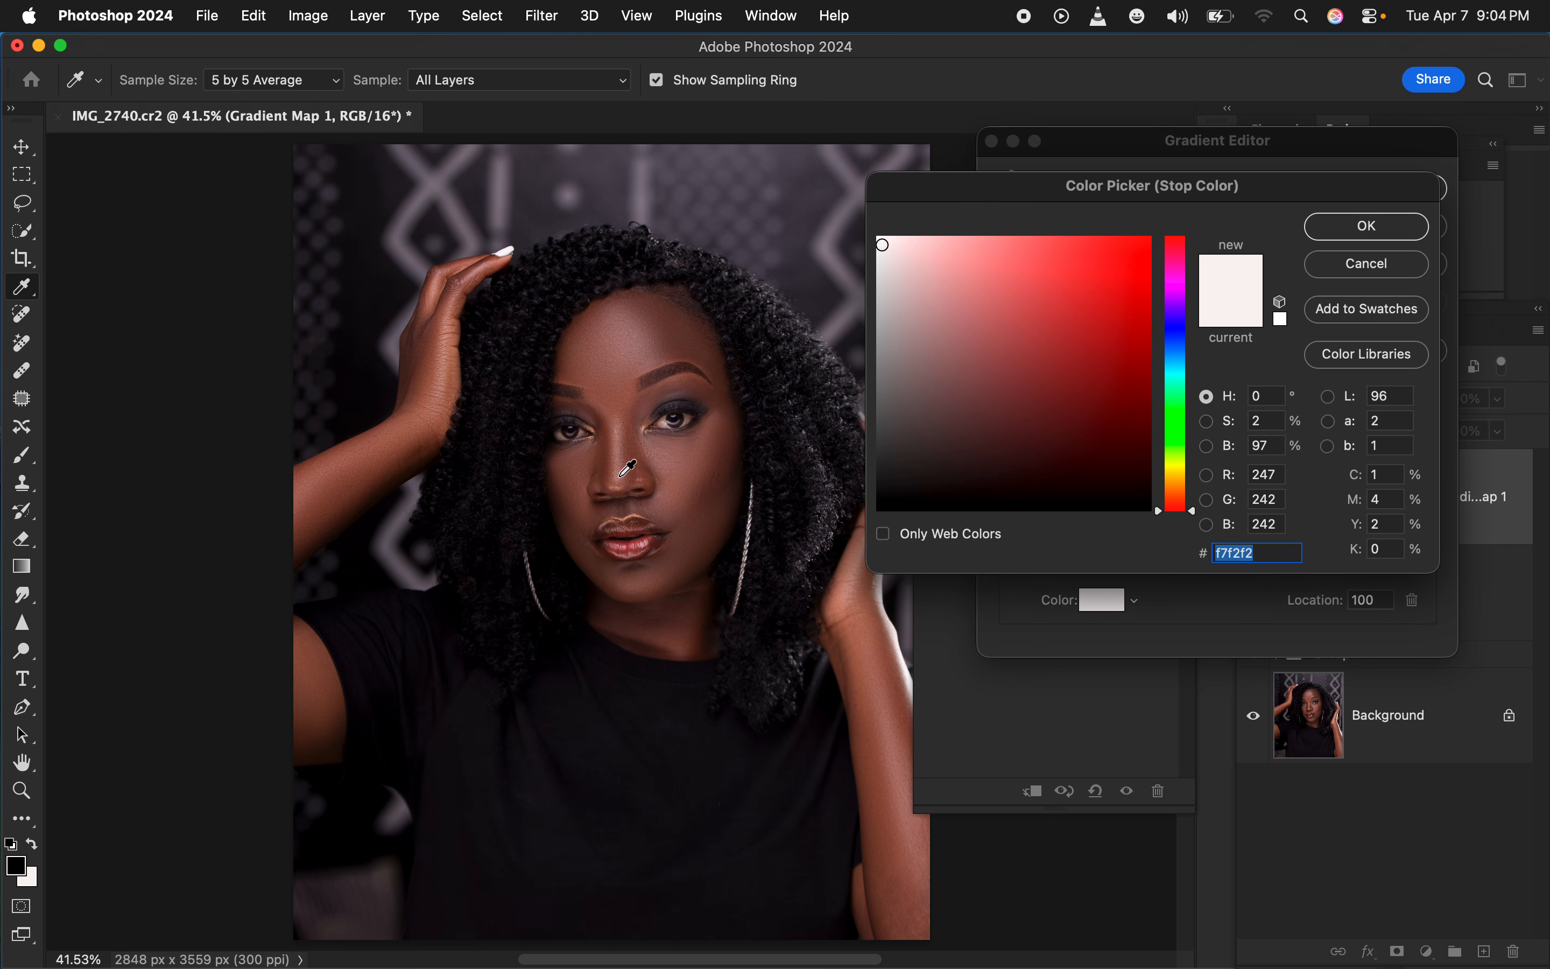
click(620, 474)
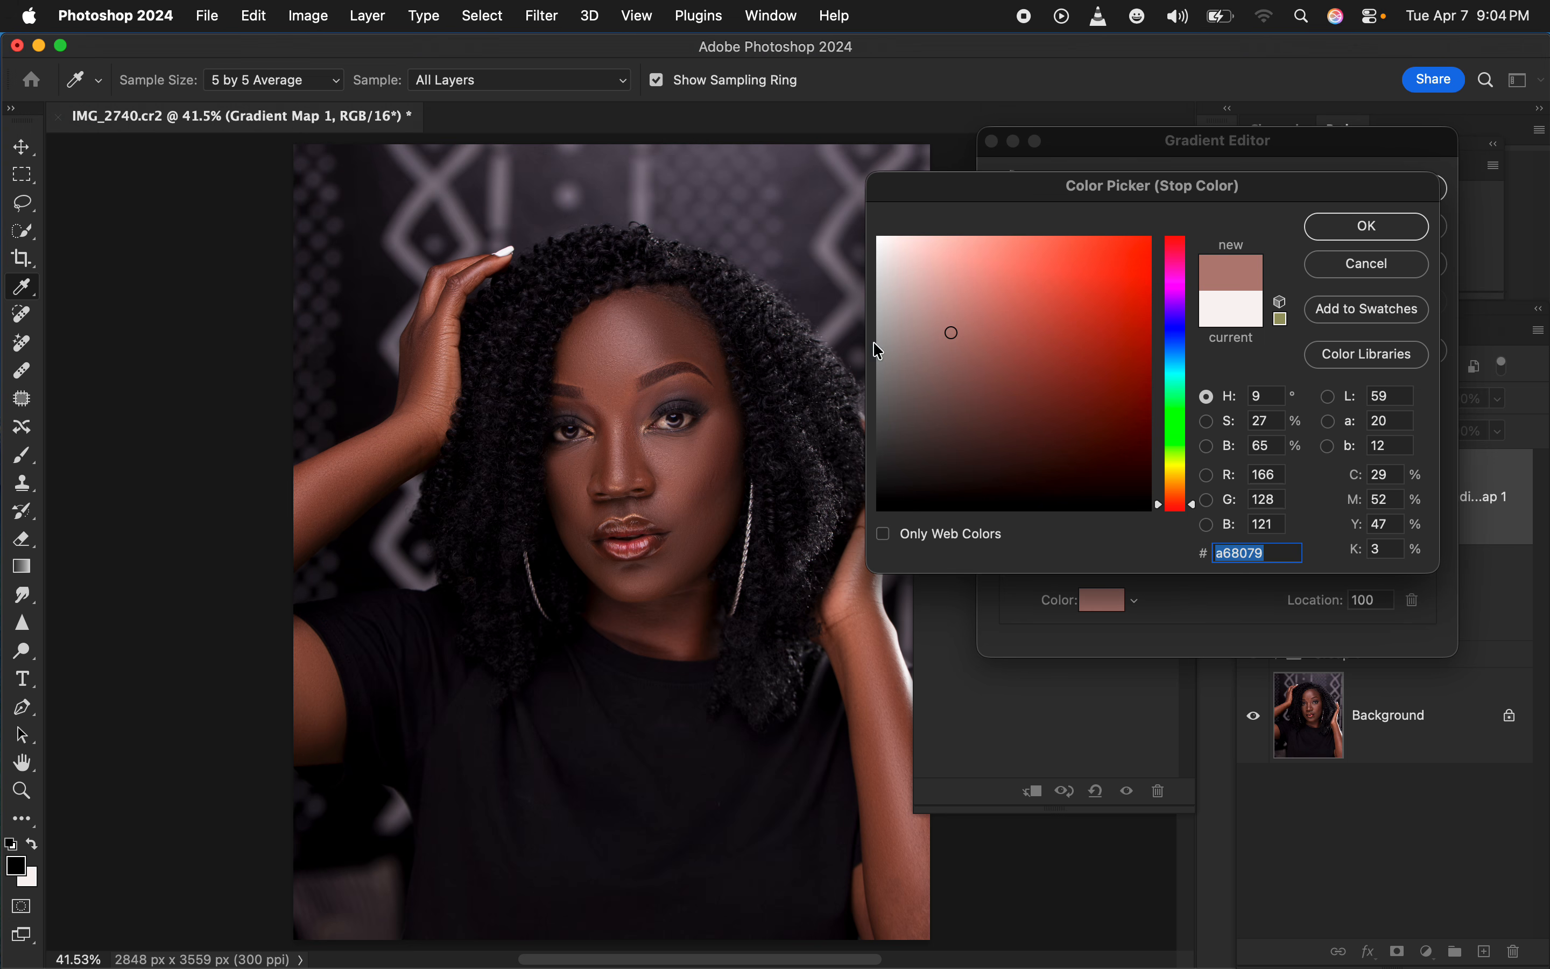
click(620, 438)
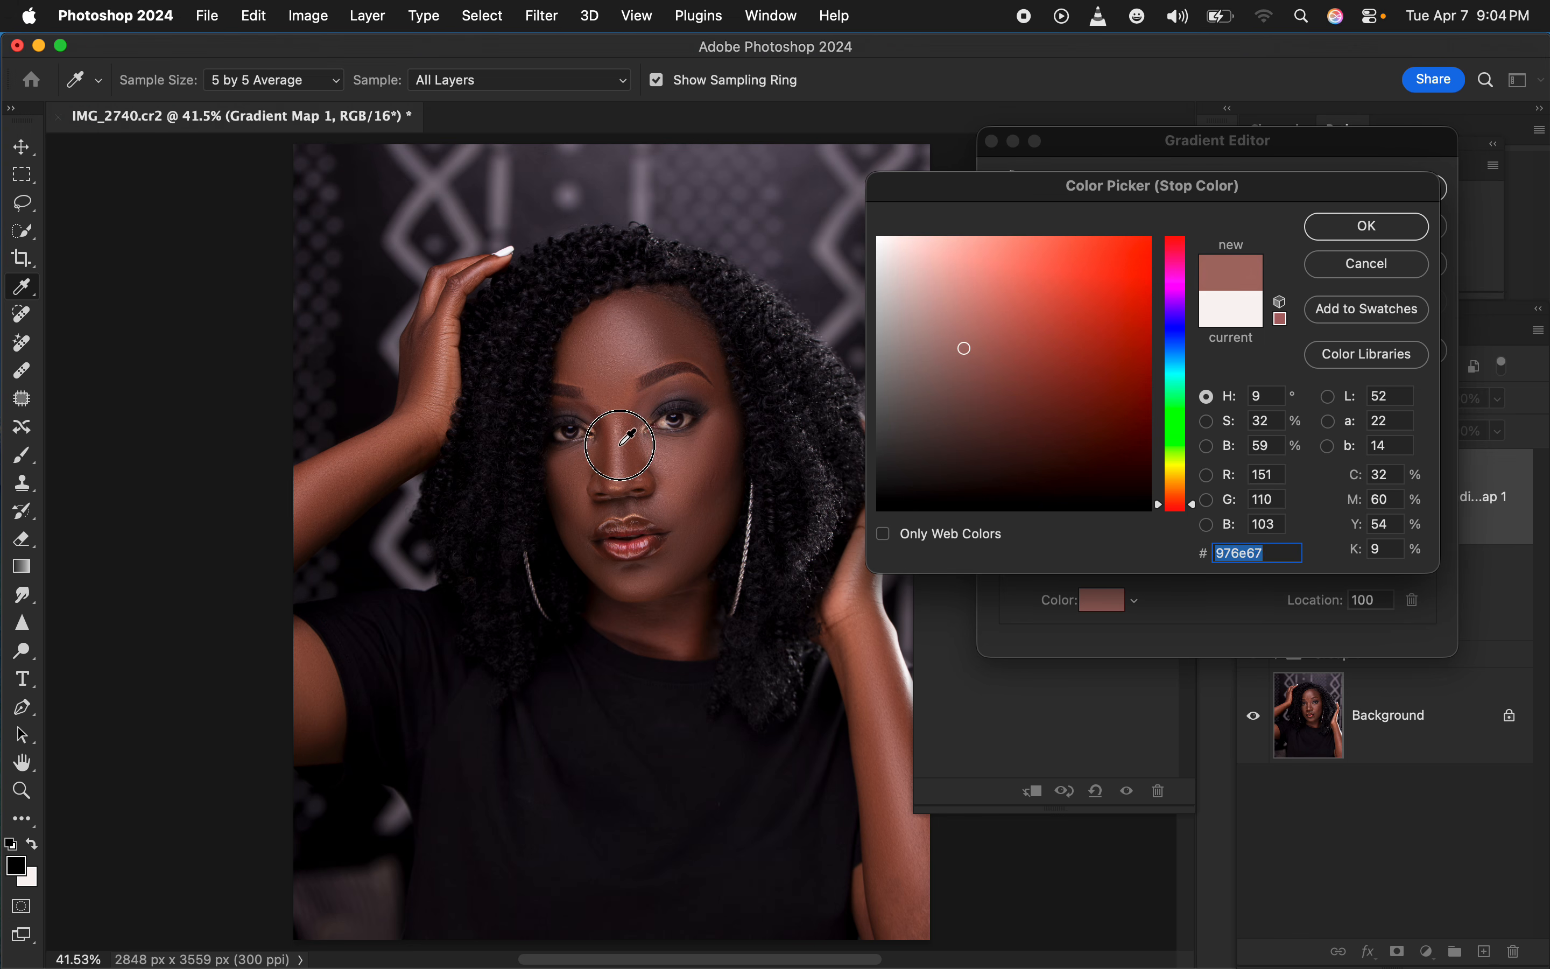
click(1358, 229)
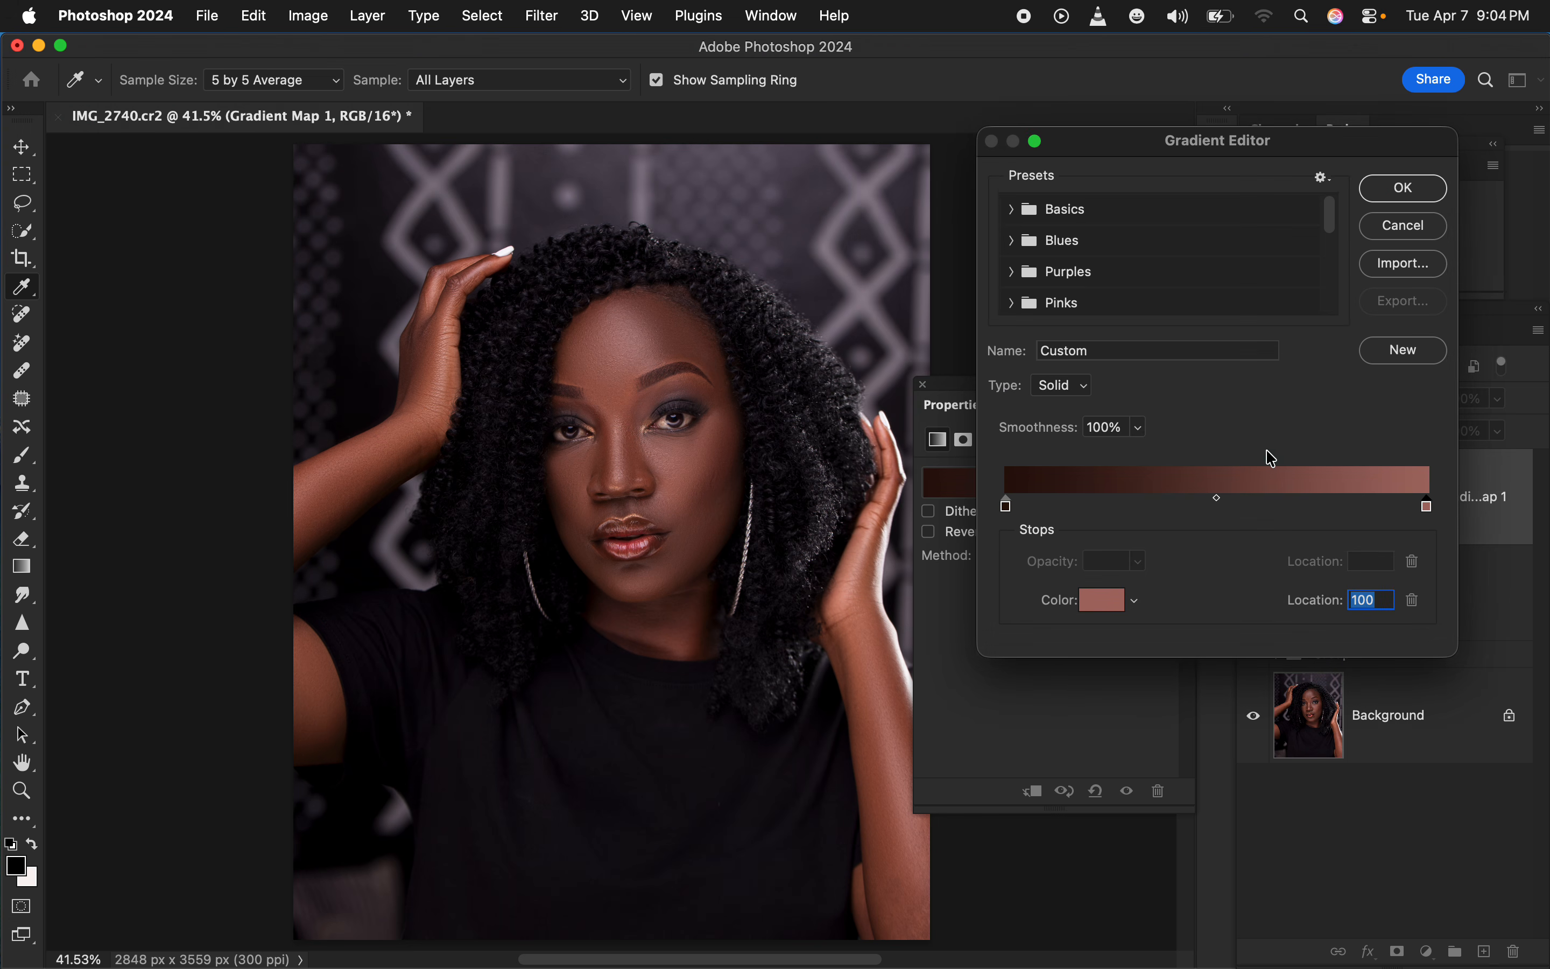
Add a middle stop at location 50 in midtone 754734, sampled from the raised arm on the image-left, and accept the gradient
click(1240, 505)
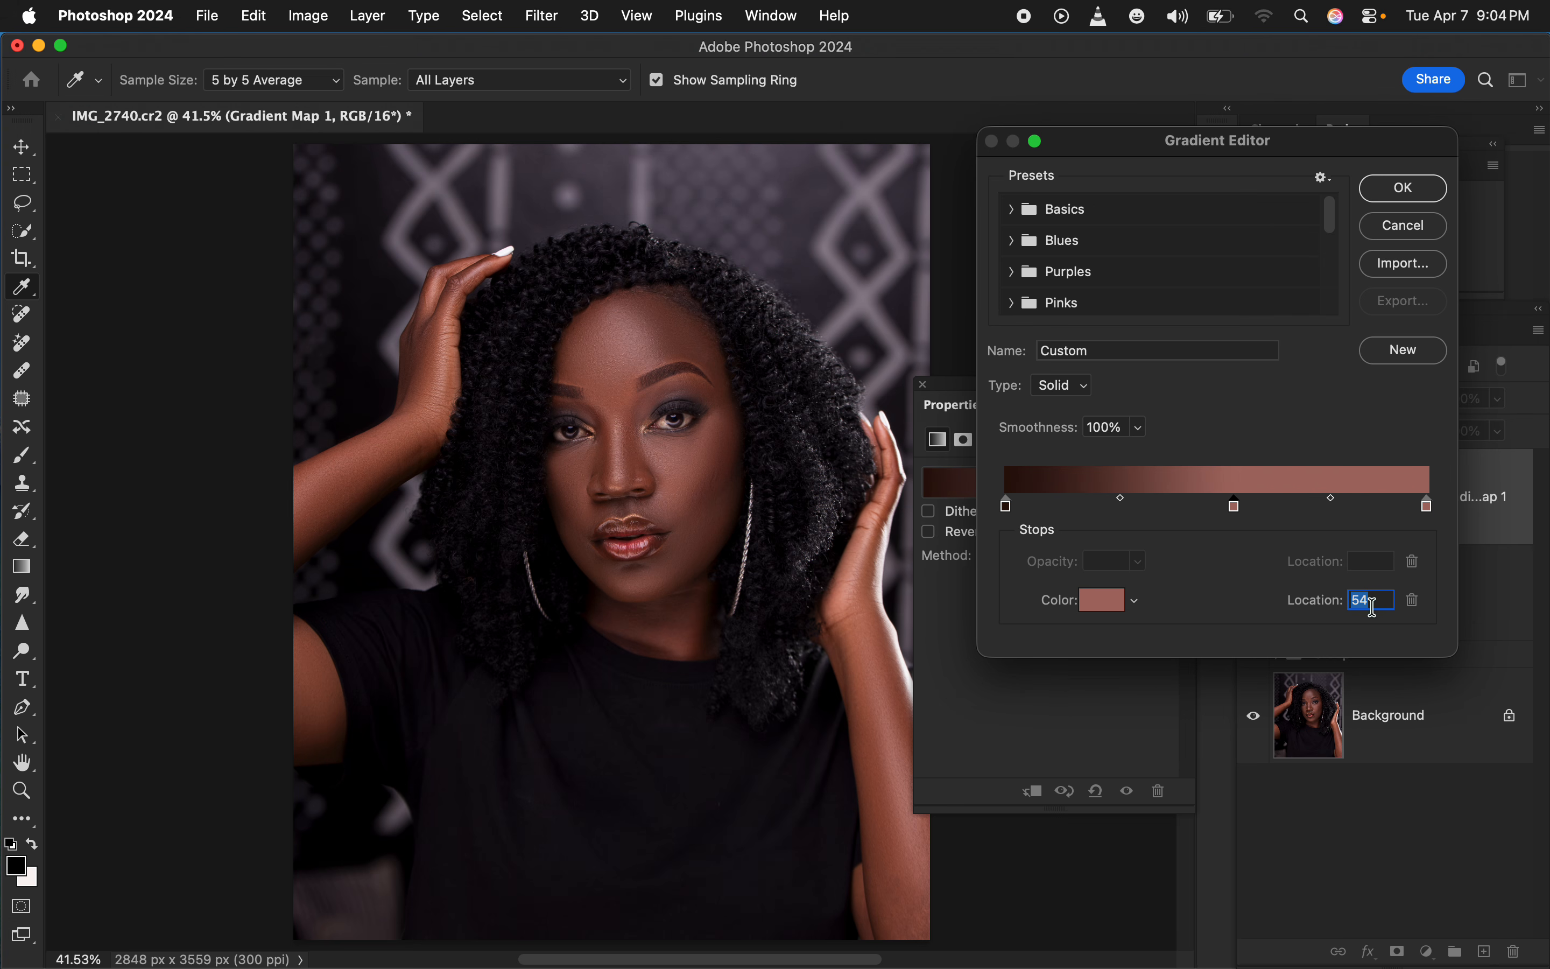
text(50)
click(1104, 601)
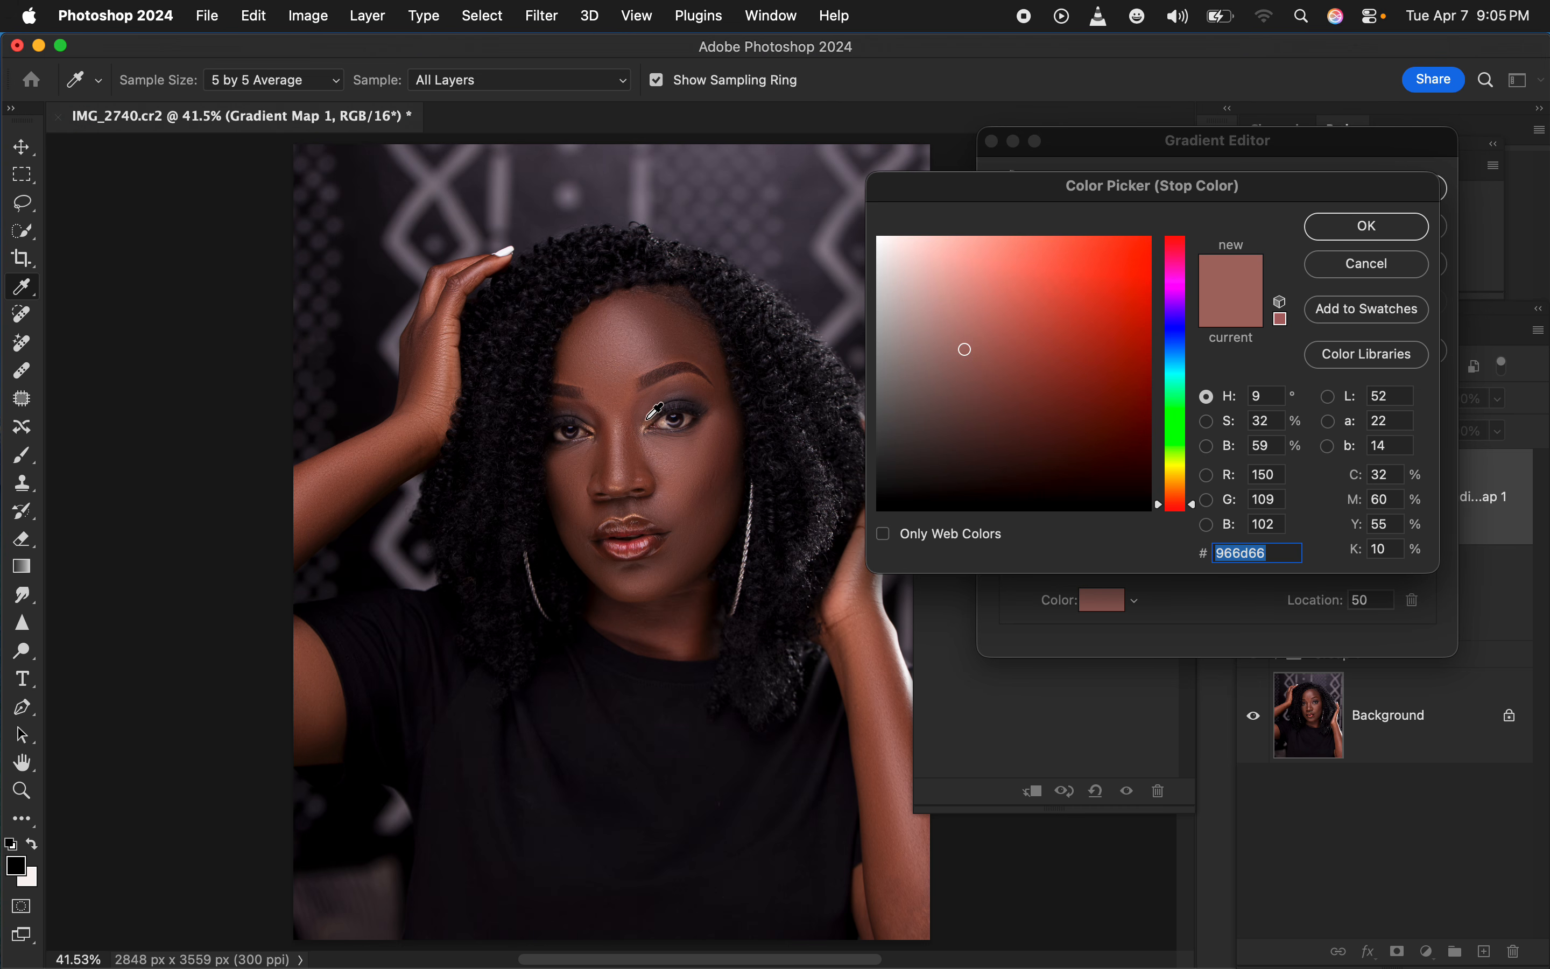
click(634, 450)
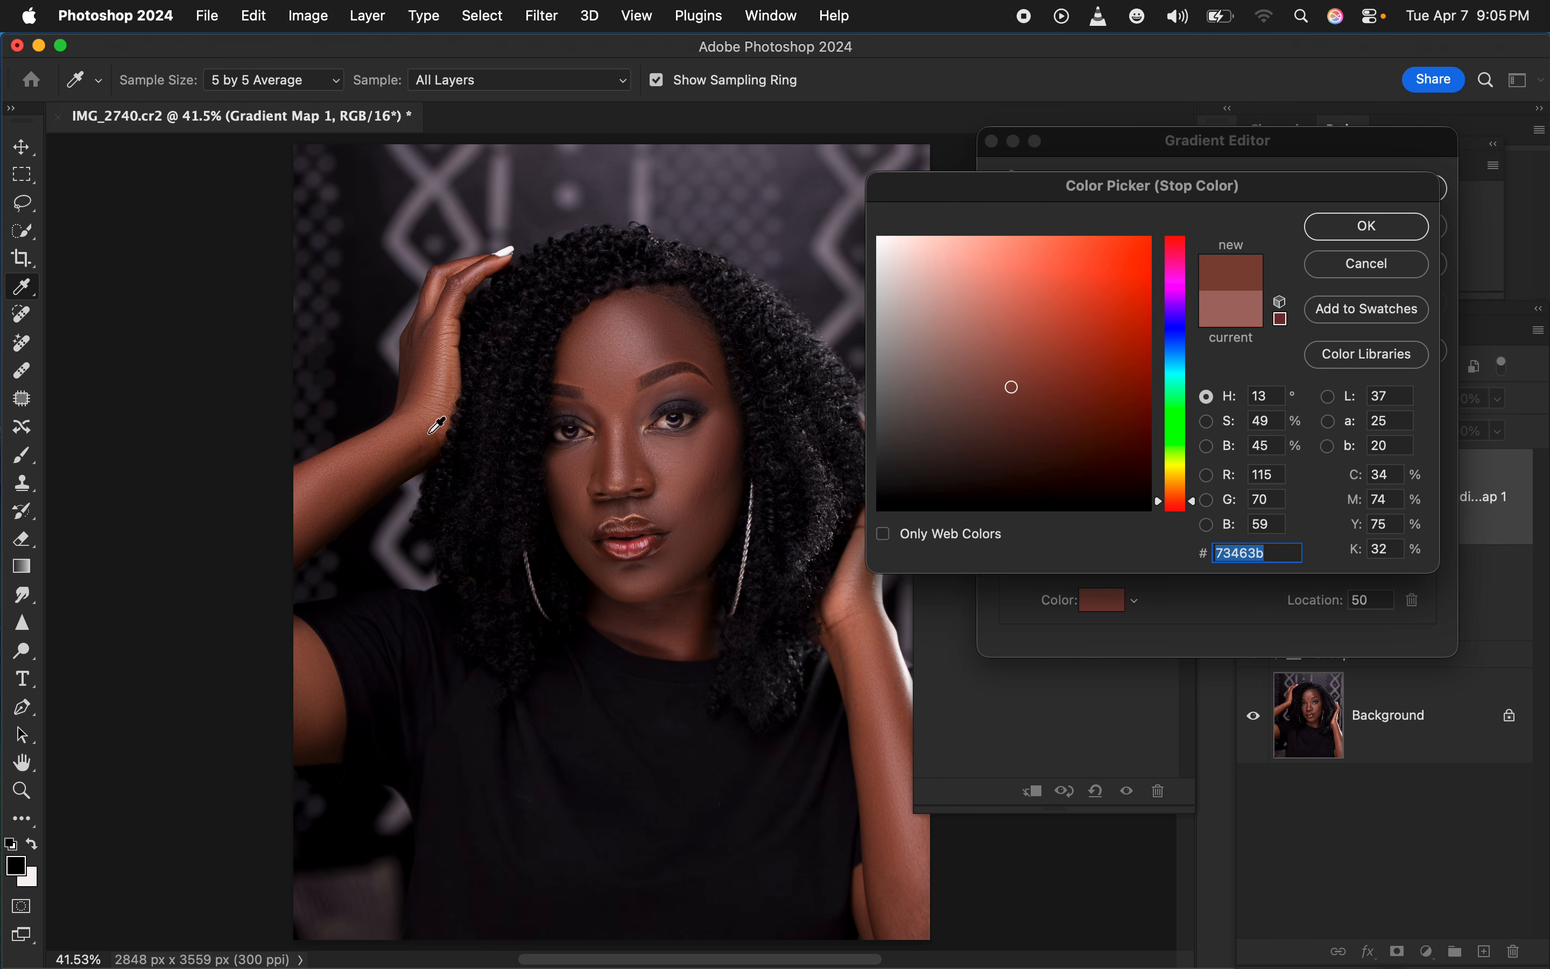
click(430, 433)
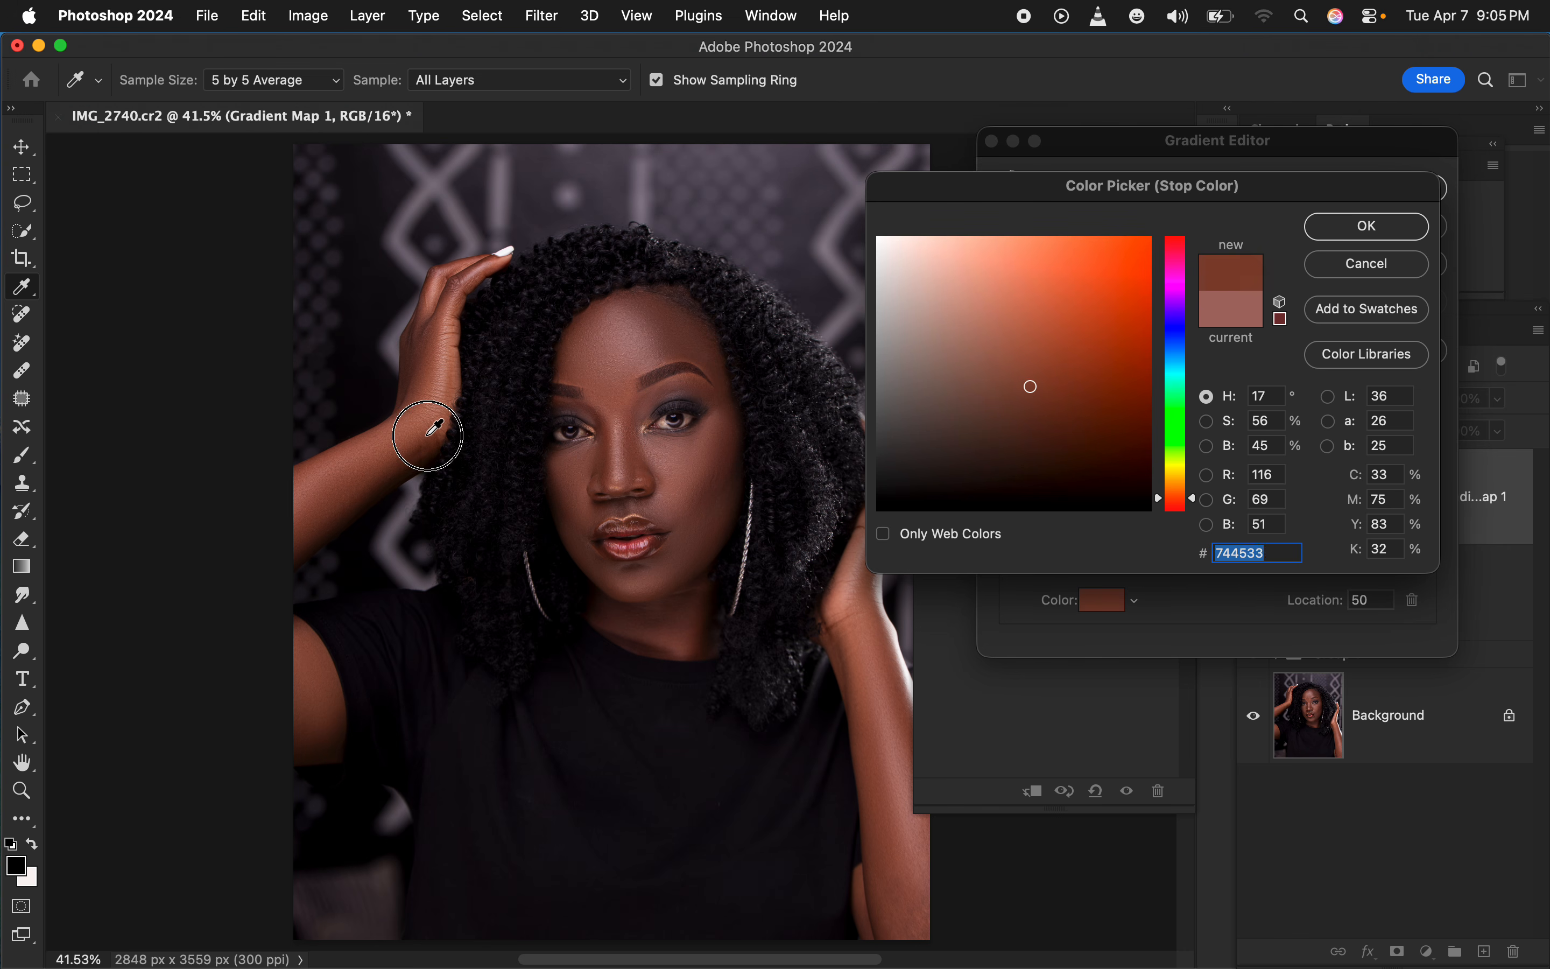
click(1329, 241)
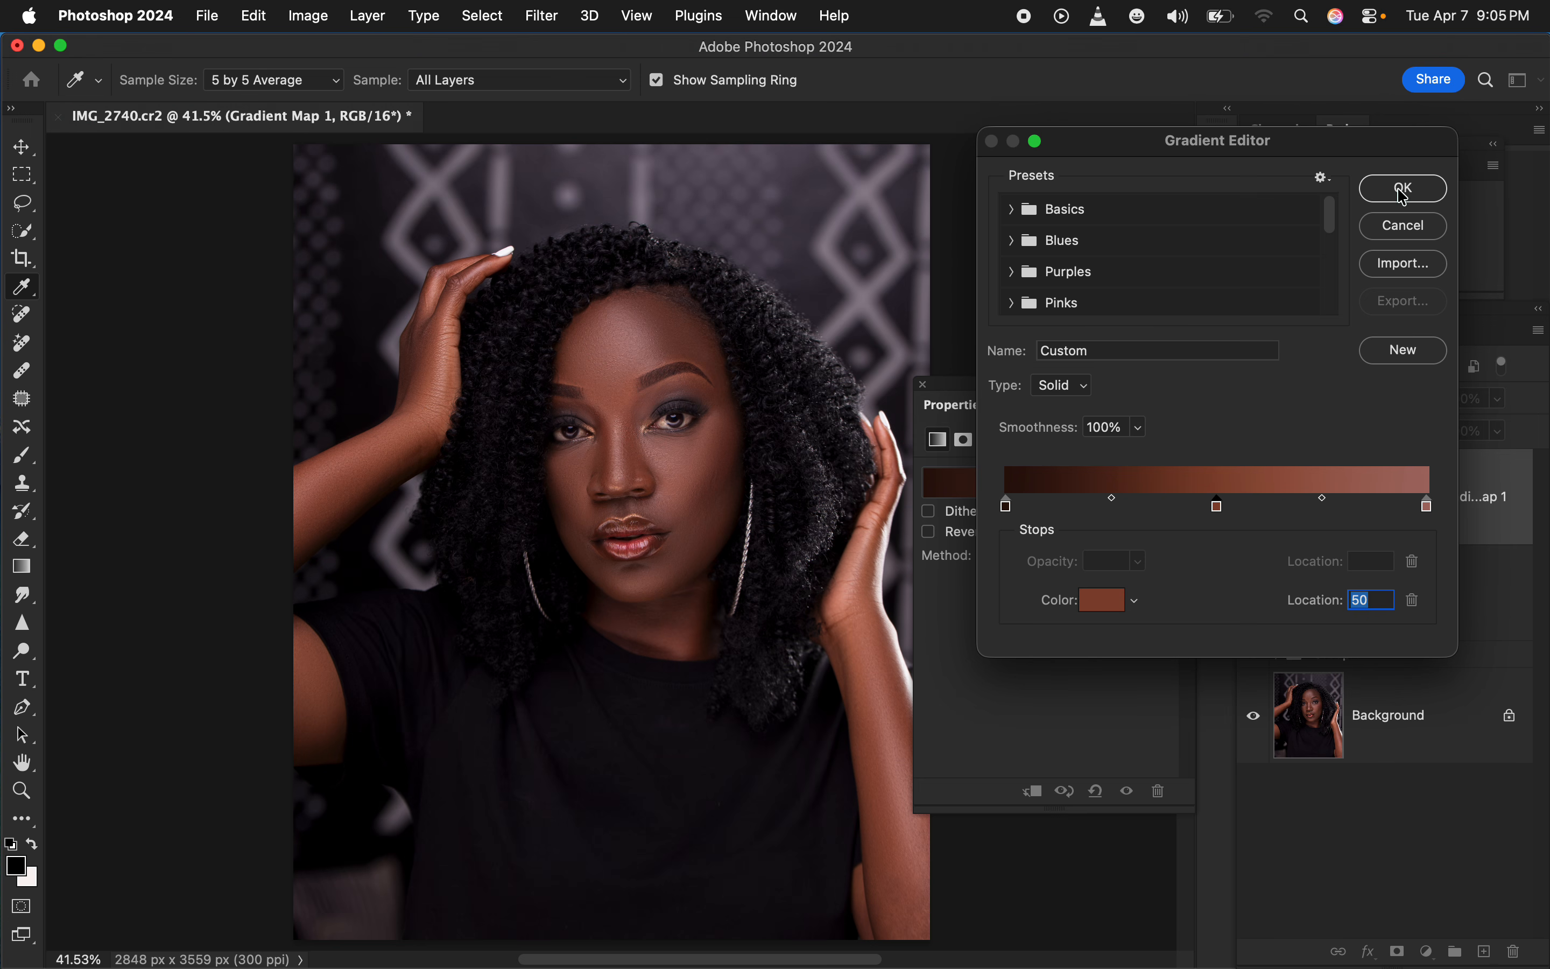
click(1403, 191)
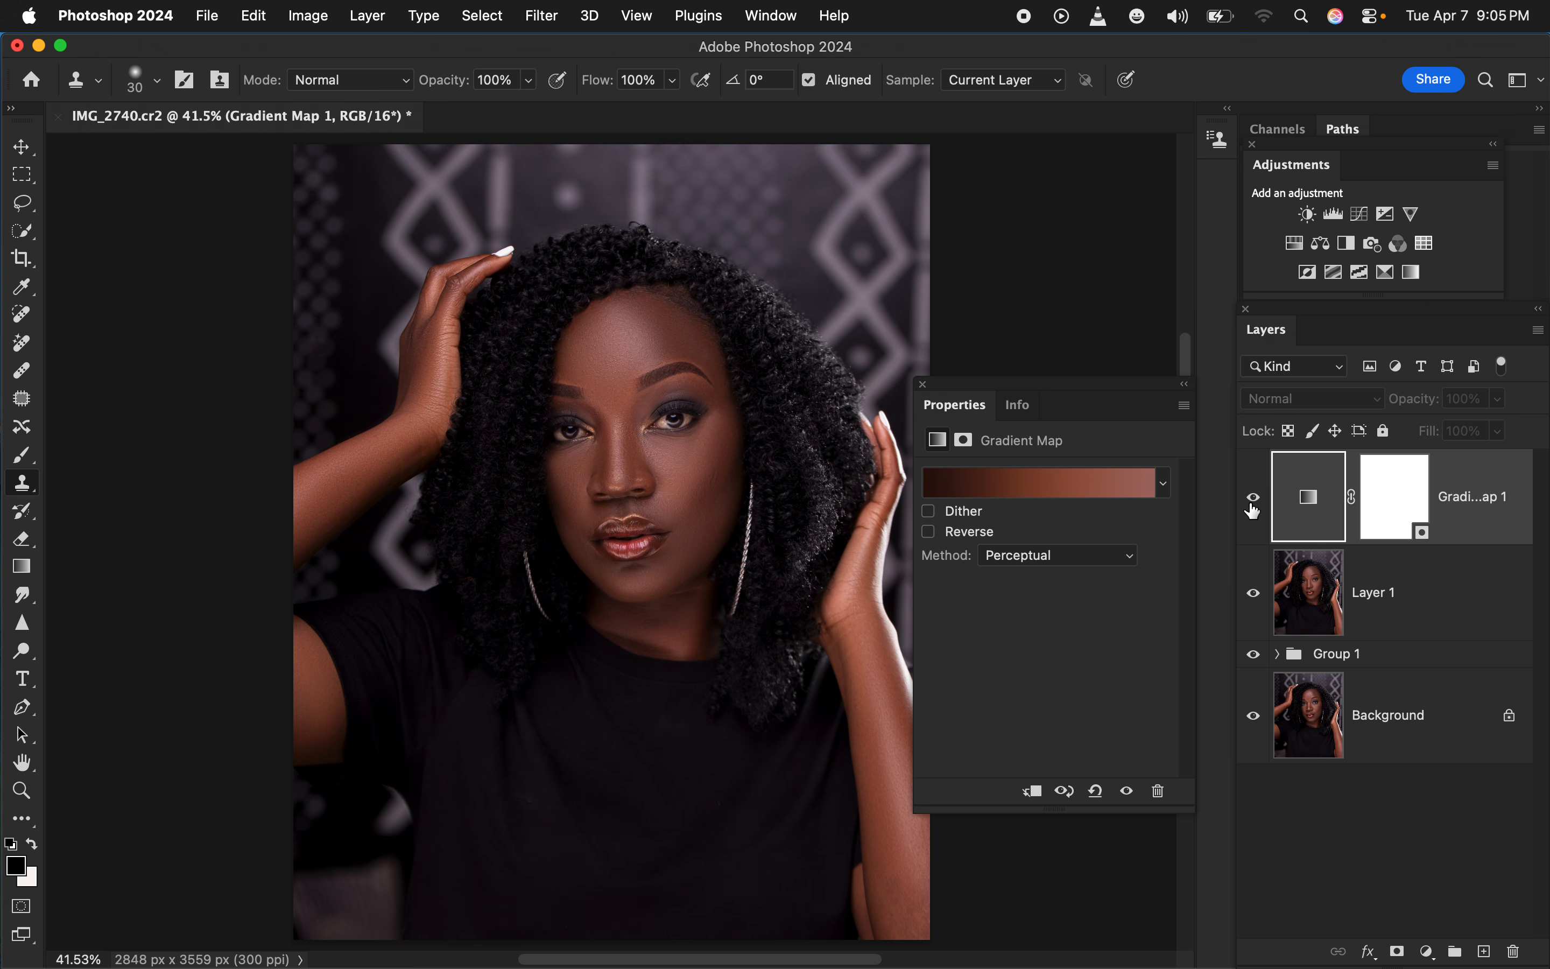
Show the Gradient Map layer again and set its blend mode to Color
click(1255, 506)
click(1321, 404)
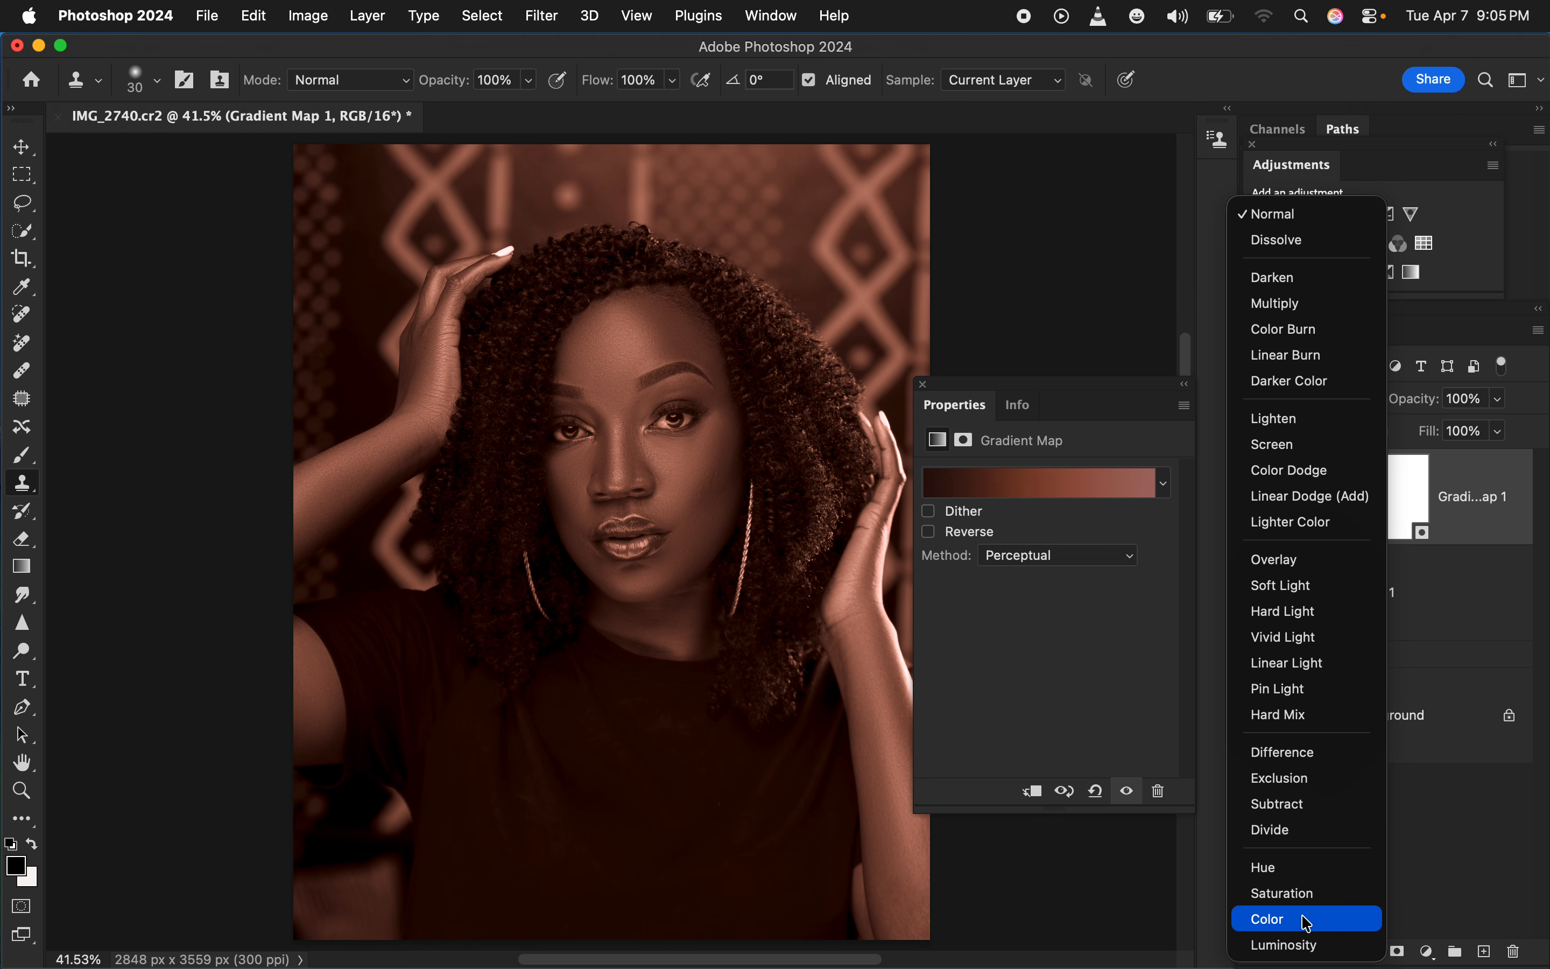
click(1310, 923)
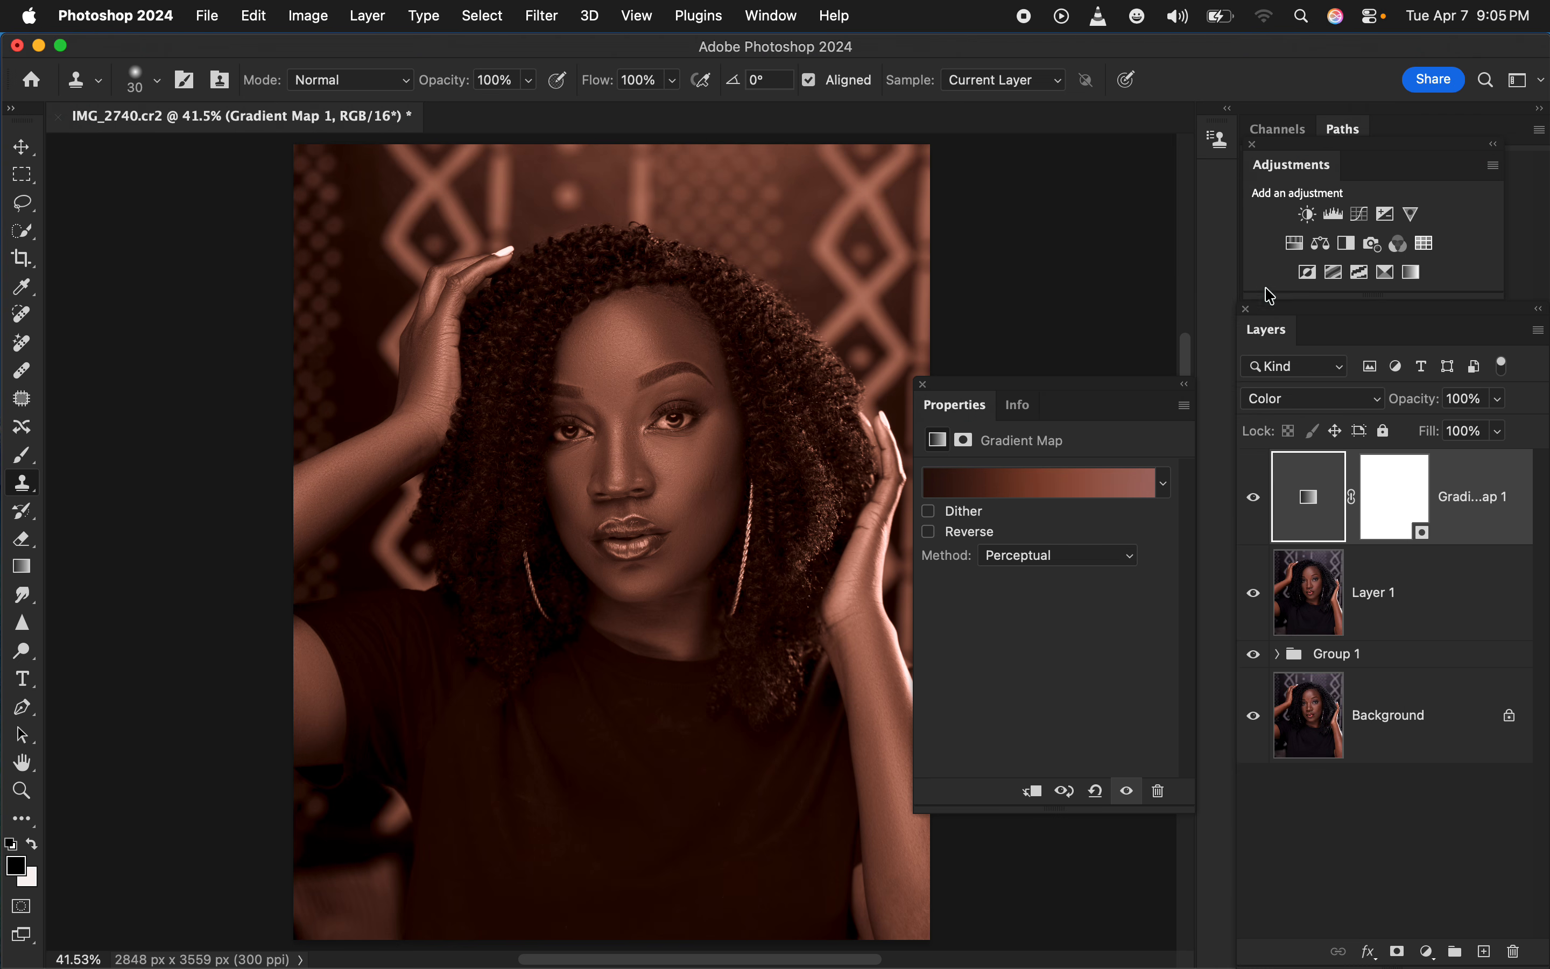
Invert the Gradient Map's layer mask to black and put away its mask properties
click(1401, 505)
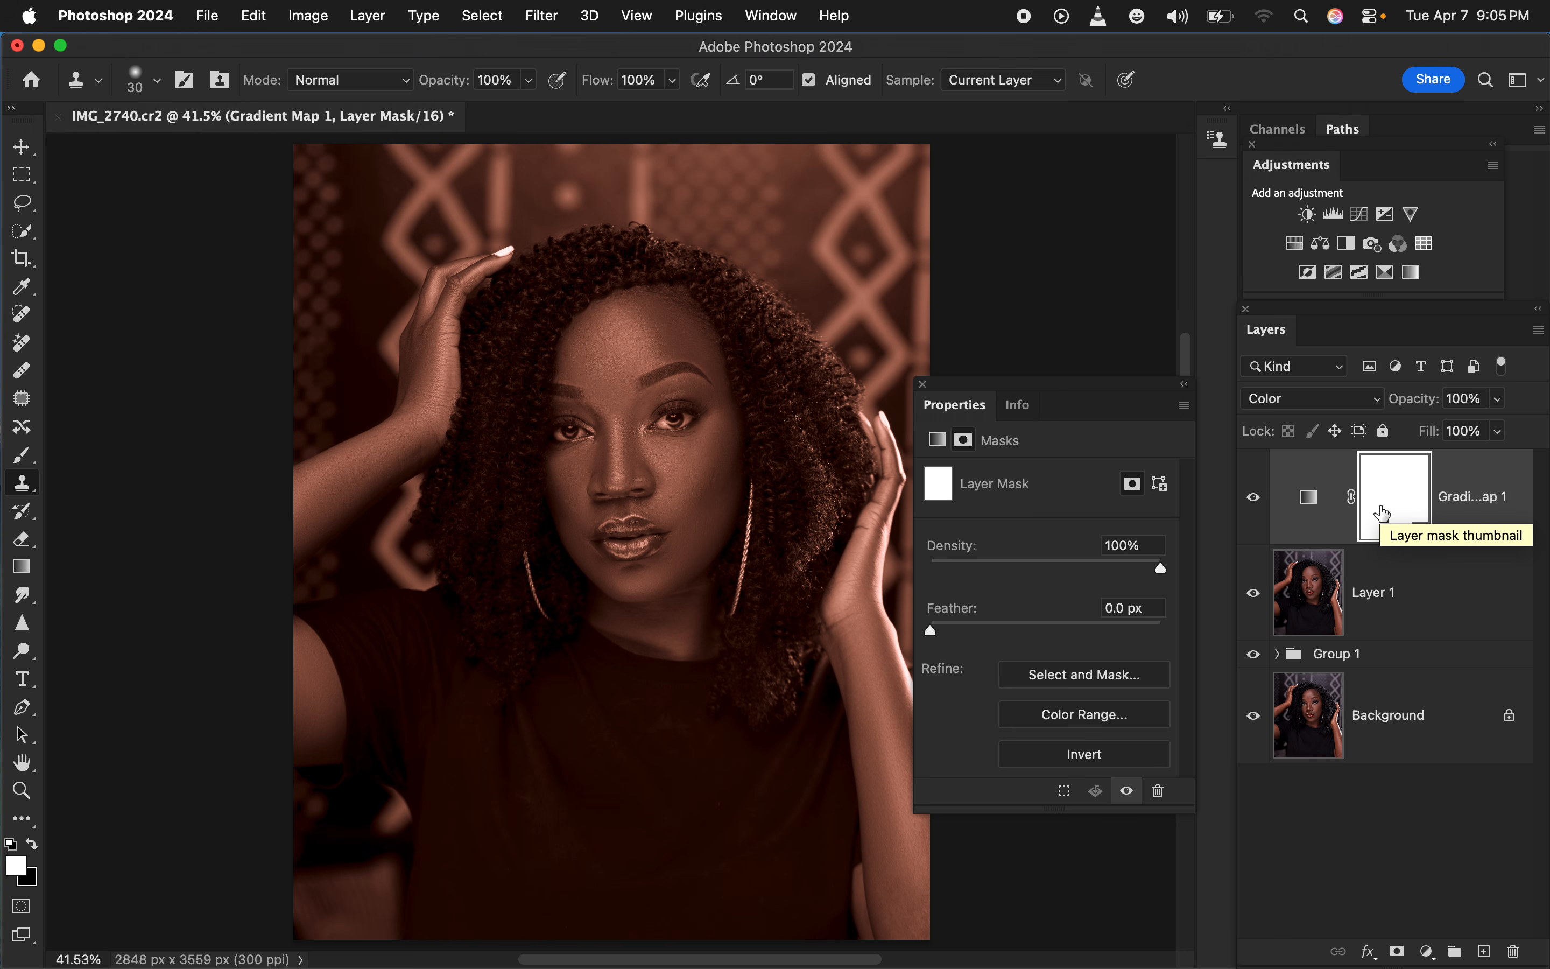
key(super+i)
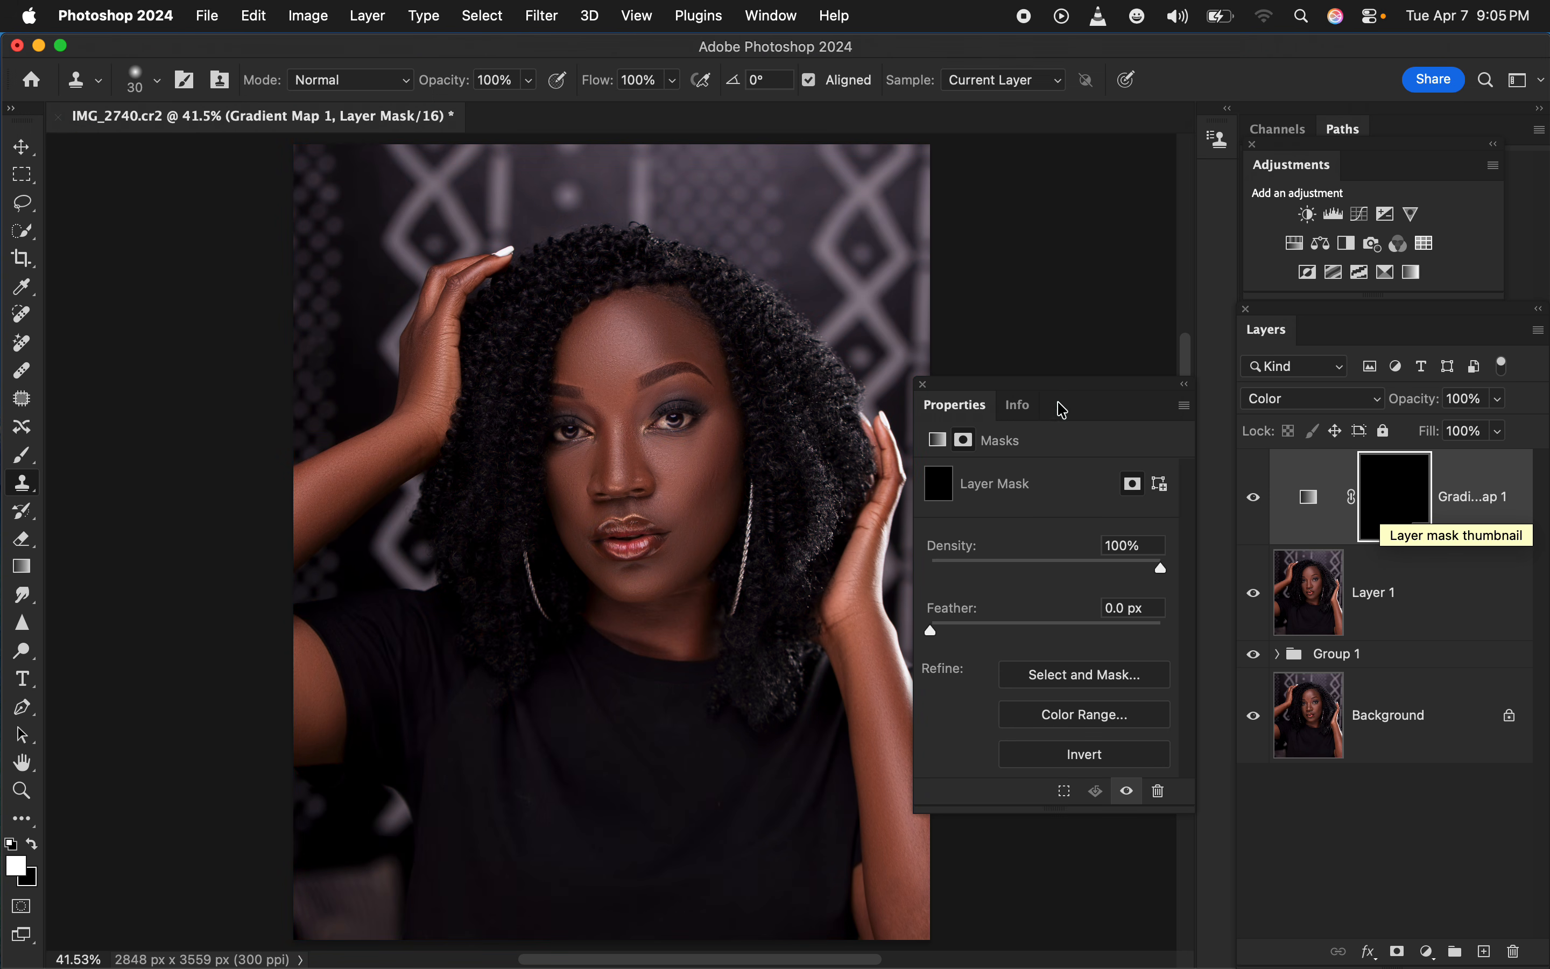
click(924, 386)
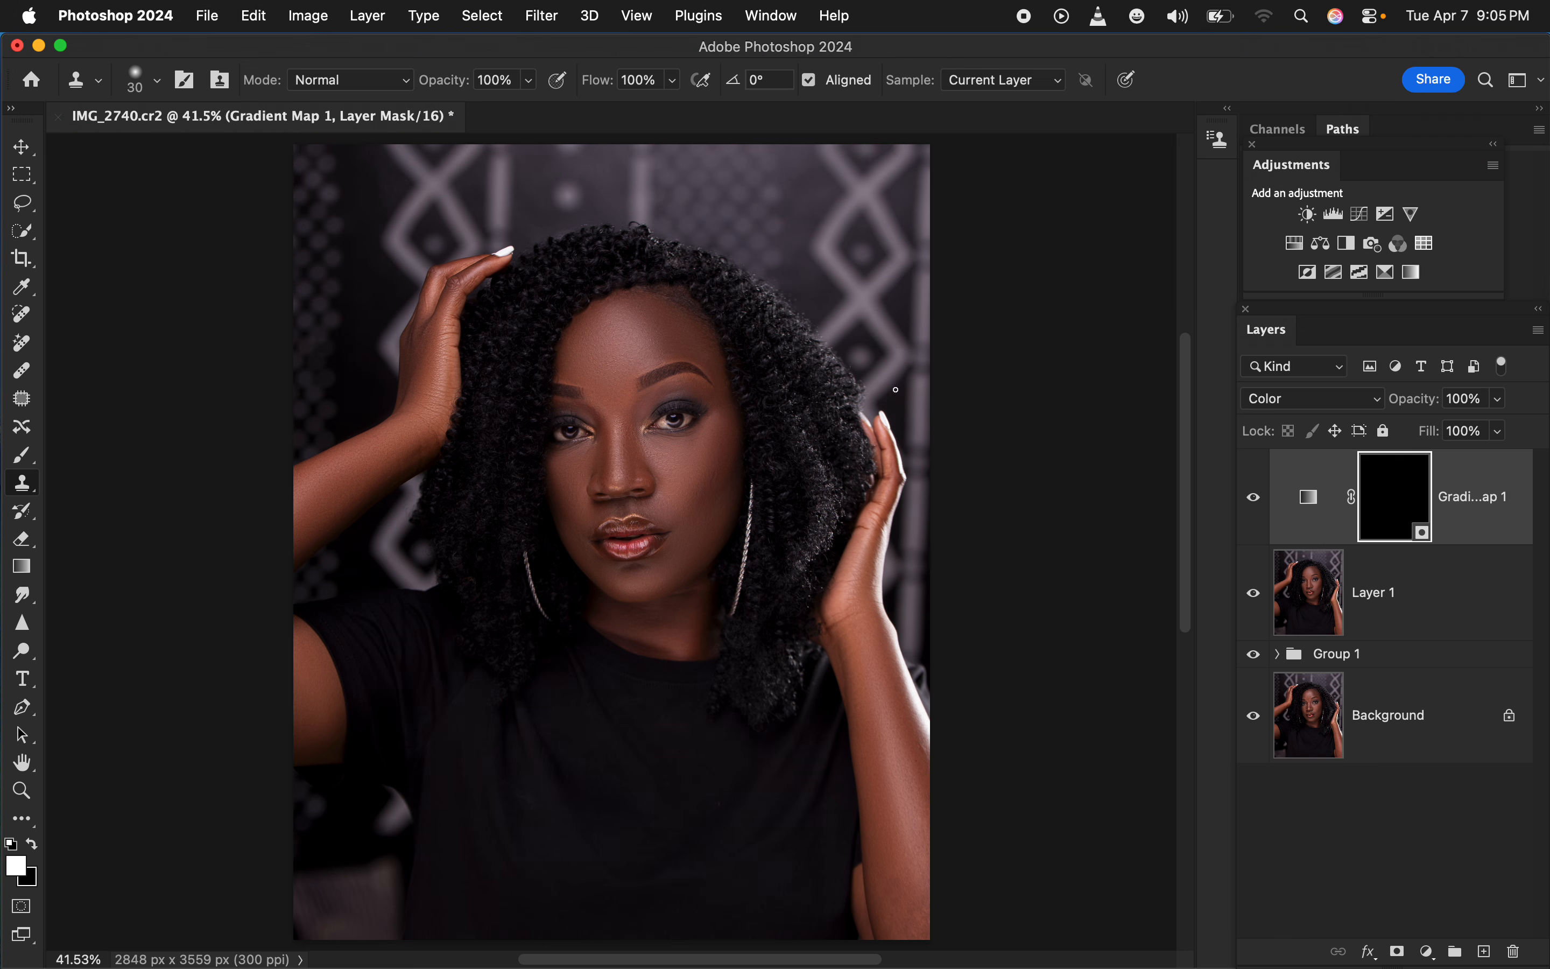
Switch to the Brush tool with the Soft Round tip at 0% hardness, and keep its painting mode at Normal
click(23, 457)
click(89, 446)
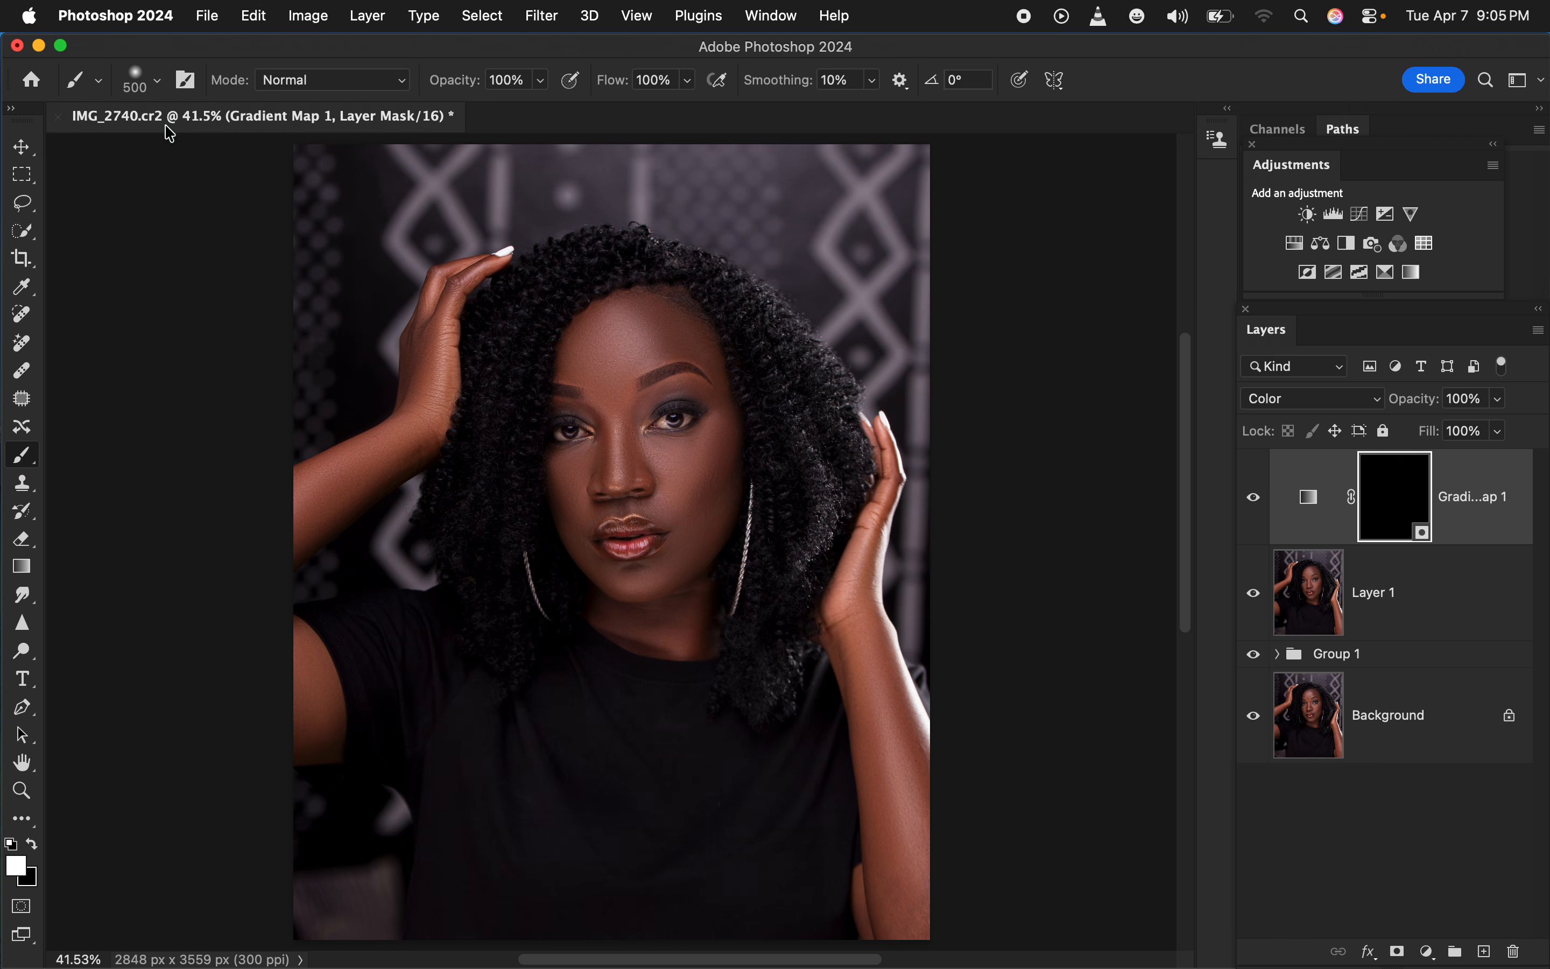
click(157, 80)
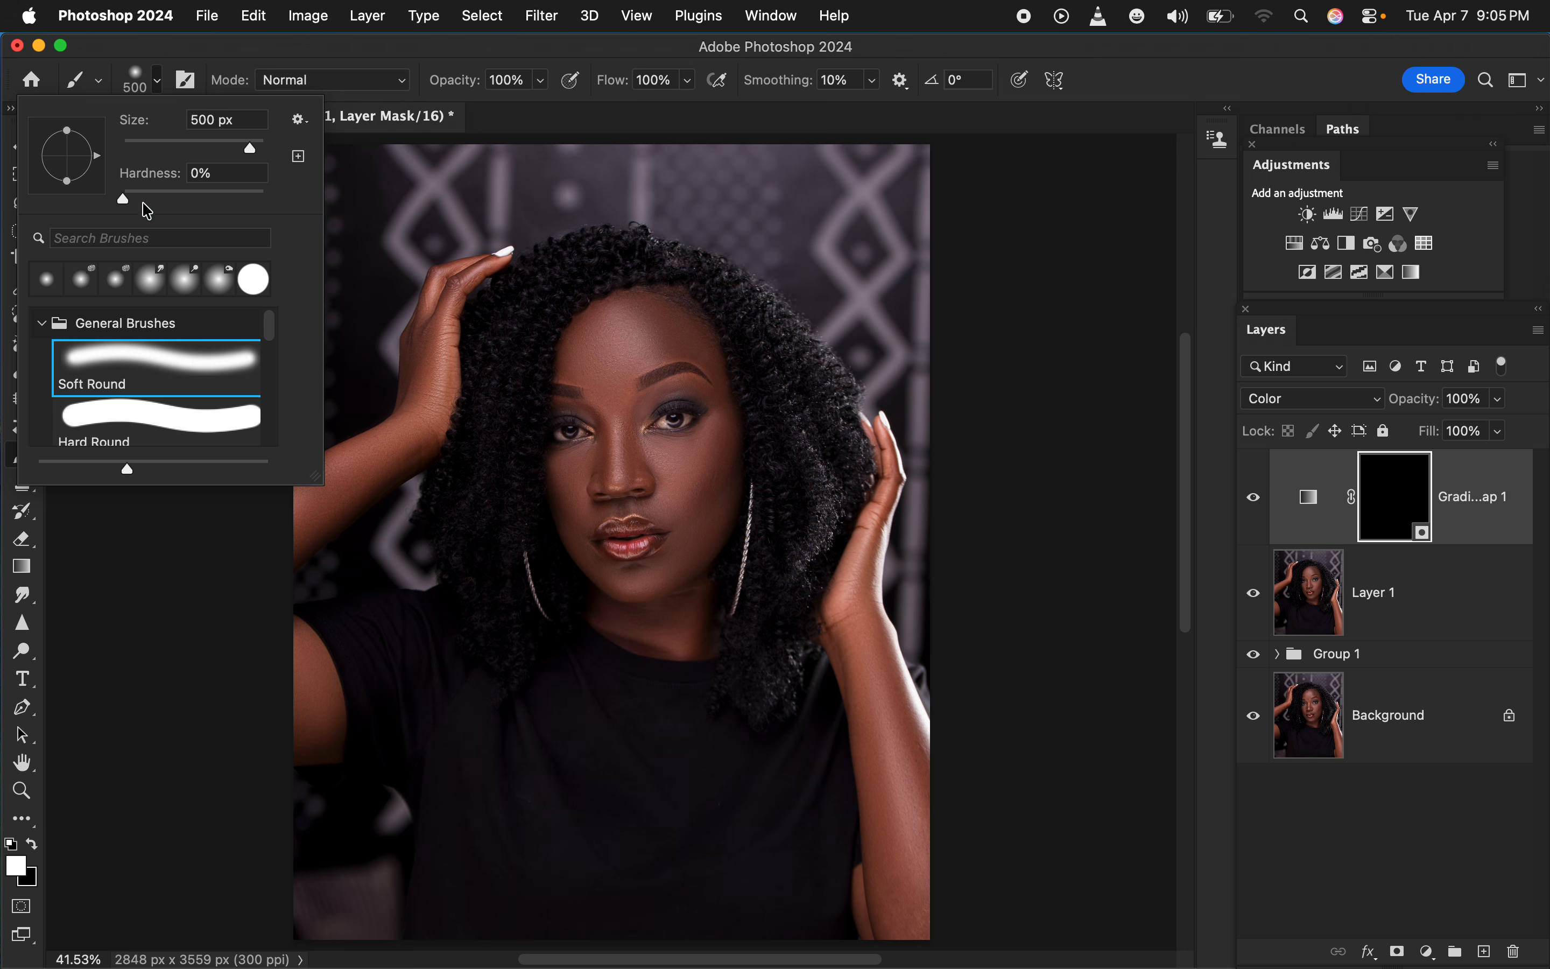
click(375, 75)
click(330, 82)
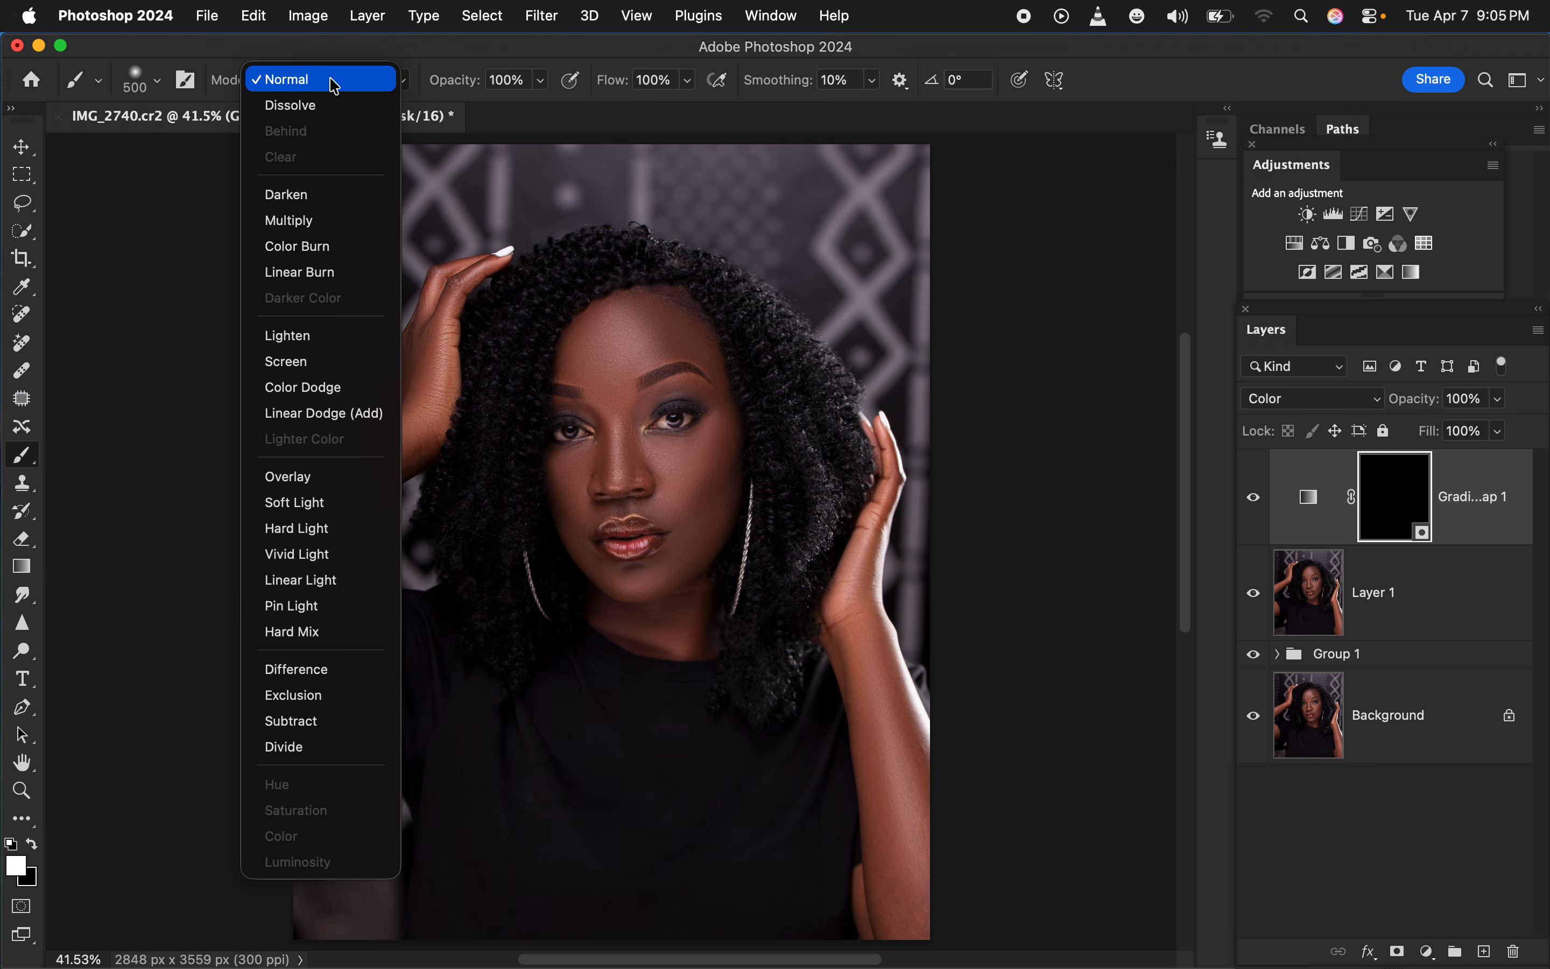
click(333, 82)
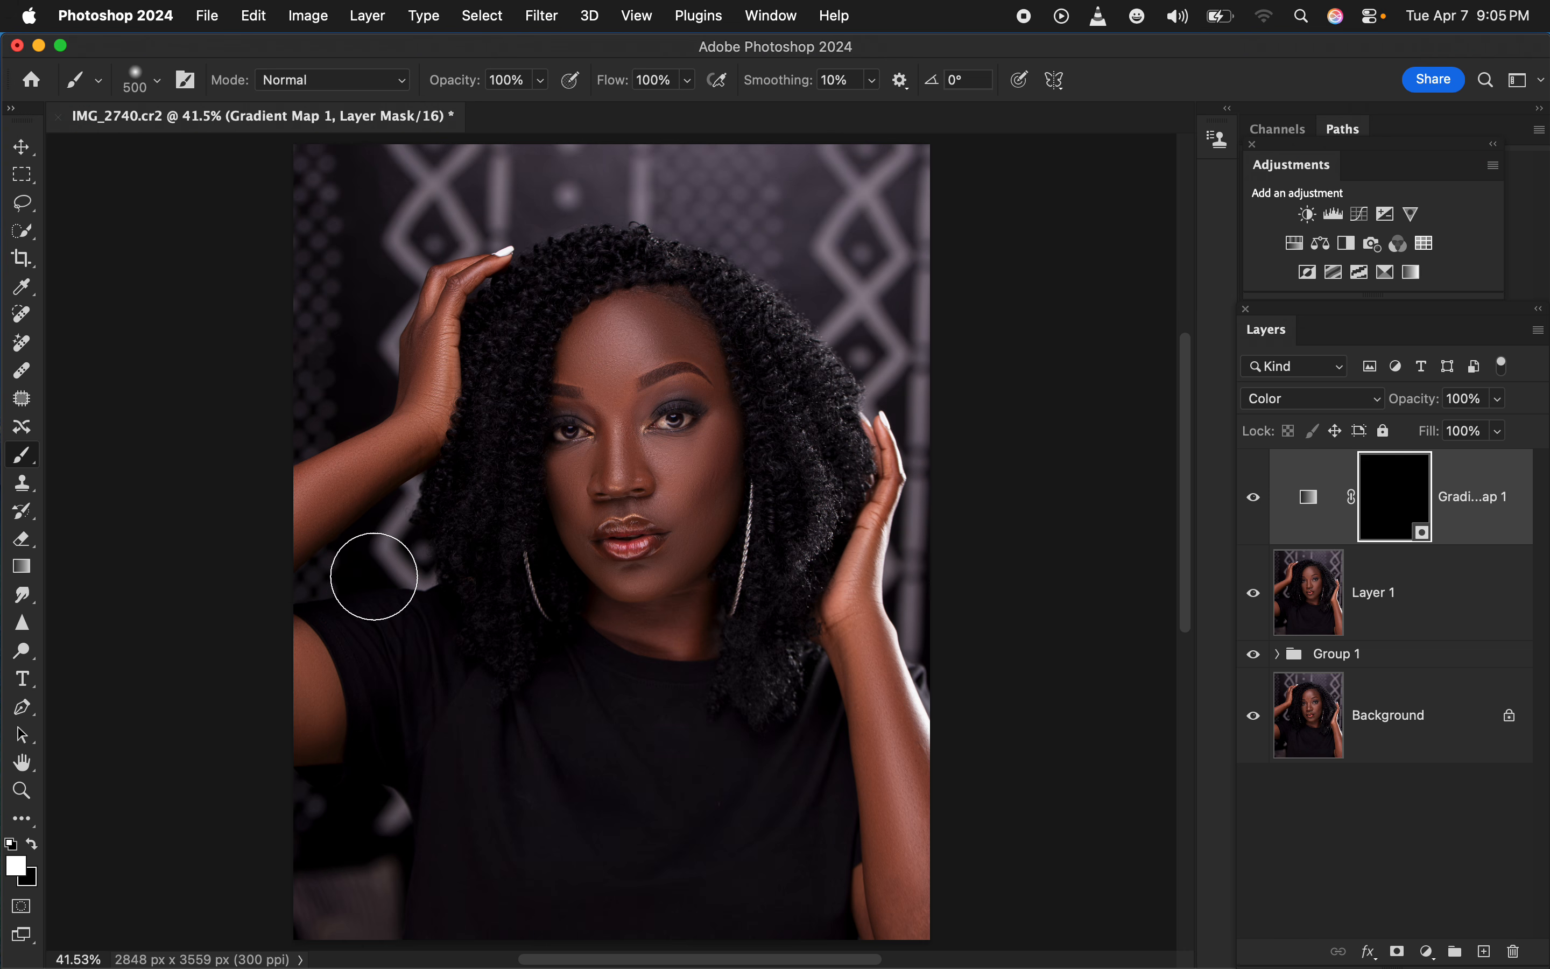
Reduce the brush to 200 px and paint white on the Gradient Map's mask over the forehead, nose and cheeks
key(bracketleft)
key(bracketleft)
key(bracketleft)
key(bracketleft)
mouse_move(610, 342)
mouse_down()
mouse_move(606, 375)
mouse_move(595, 338)
mouse_move(589, 358)
mouse_move(631, 356)
mouse_move(645, 329)
mouse_move(616, 323)
mouse_move(594, 366)
mouse_move(624, 468)
mouse_move(589, 471)
mouse_move(700, 474)
mouse_move(688, 463)
mouse_move(690, 485)
mouse_move(712, 450)
mouse_move(695, 499)
mouse_move(662, 508)
mouse_move(649, 481)
mouse_move(608, 478)
mouse_move(577, 501)
mouse_move(594, 565)
mouse_move(653, 591)
mouse_move(629, 594)
mouse_move(660, 630)
mouse_move(682, 589)
mouse_move(685, 636)
mouse_move(701, 496)
mouse_move(646, 467)
mouse_move(619, 395)
mouse_move(629, 354)
mouse_move(666, 334)
mouse_move(708, 357)
mouse_up()
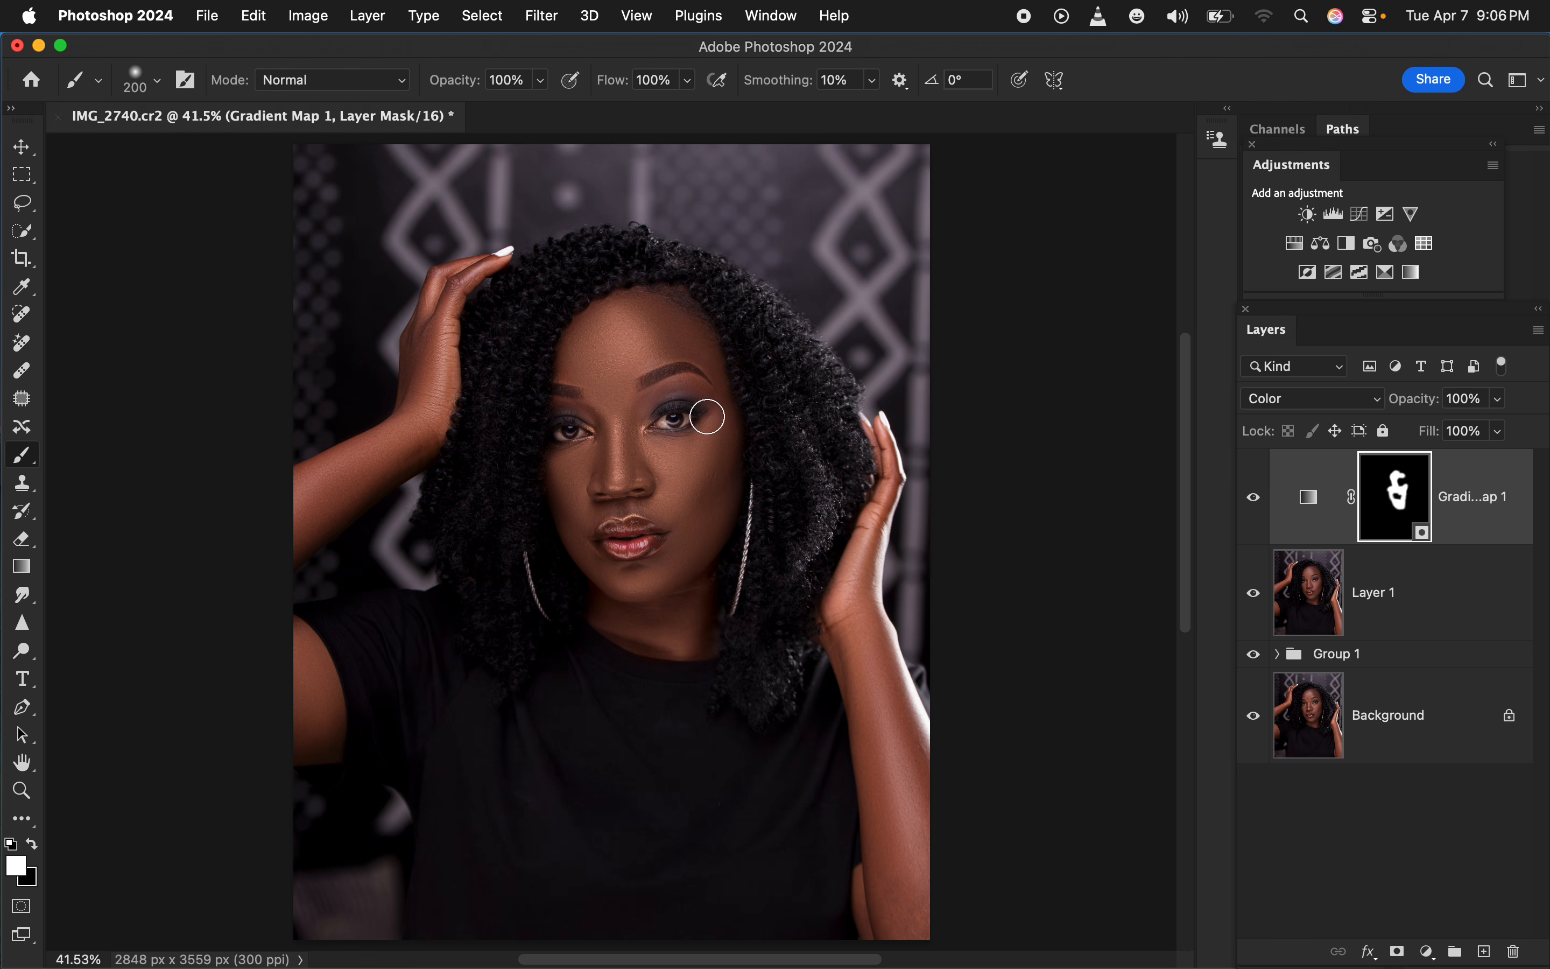
key(super+plus)
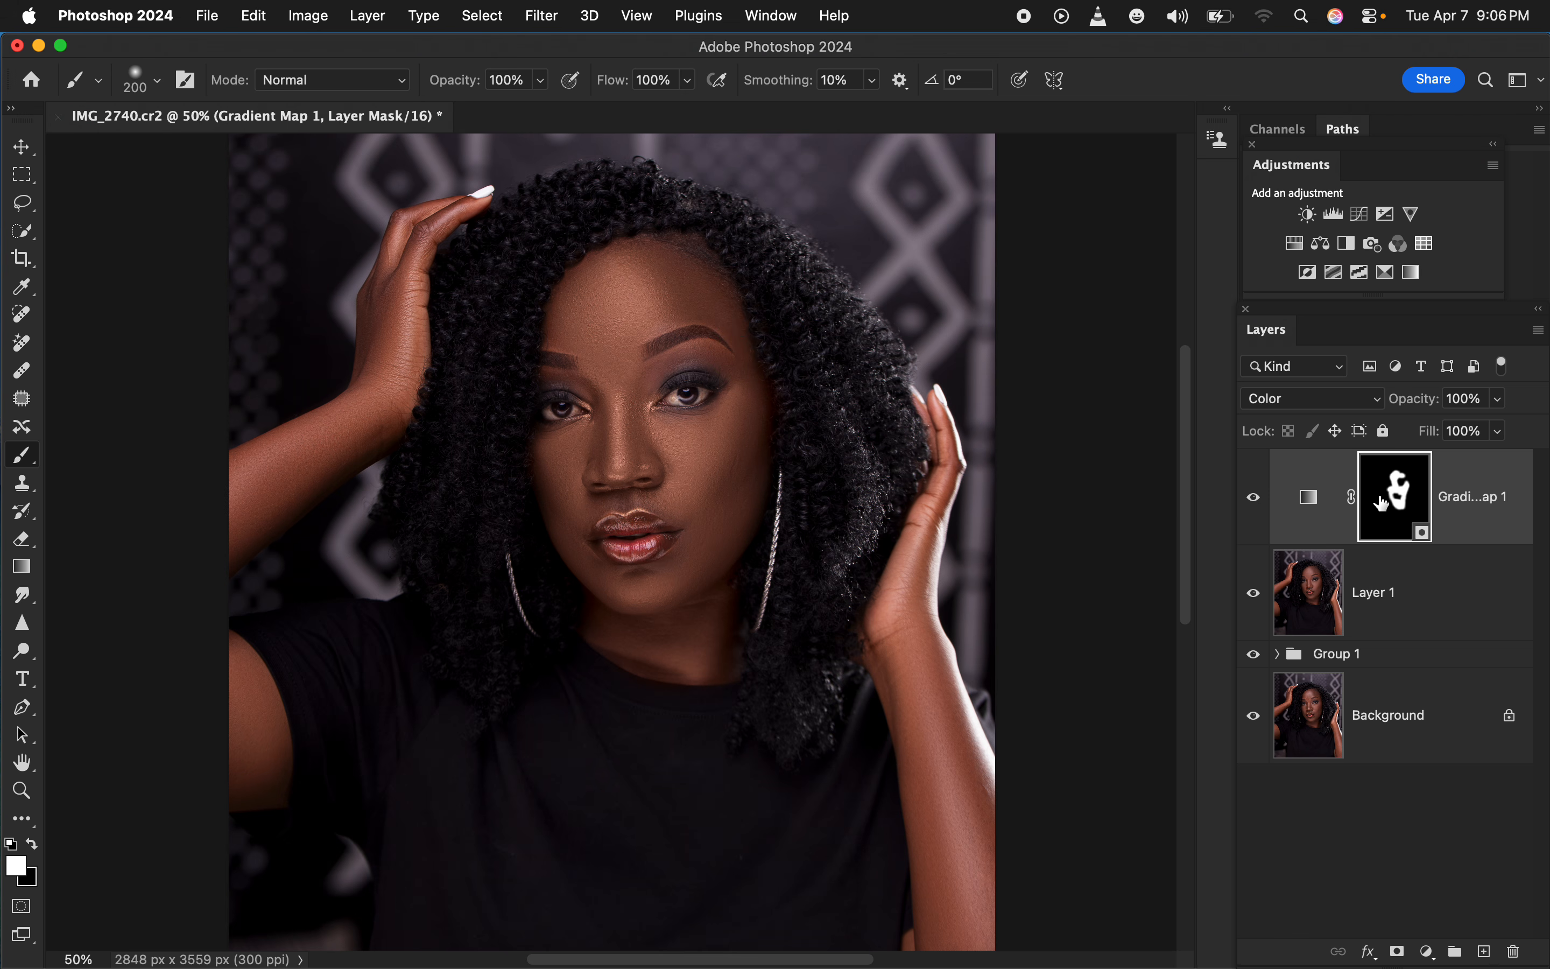
mouse_move(751, 462)
mouse_down()
mouse_move(678, 436)
mouse_move(701, 421)
mouse_up()
With a smaller brush, extend the white mask painting over the jaw, neck and image-left side of the face
key(bracketleft)
key(bracketleft)
mouse_move(715, 555)
mouse_down()
mouse_move(710, 616)
mouse_move(678, 639)
mouse_up()
mouse_move(558, 538)
mouse_down()
mouse_move(558, 495)
mouse_move(570, 514)
mouse_move(701, 487)
mouse_move(642, 470)
mouse_move(615, 369)
mouse_move(572, 321)
mouse_move(614, 280)
mouse_move(585, 367)
mouse_up()
Paint white on the Gradient Map's mask over the image-right arm and hand, and the raised arm and upper arm on the image-left
drag(909, 626, 938, 783)
key(super+minus)
drag(835, 719, 844, 815)
key(bracketright)
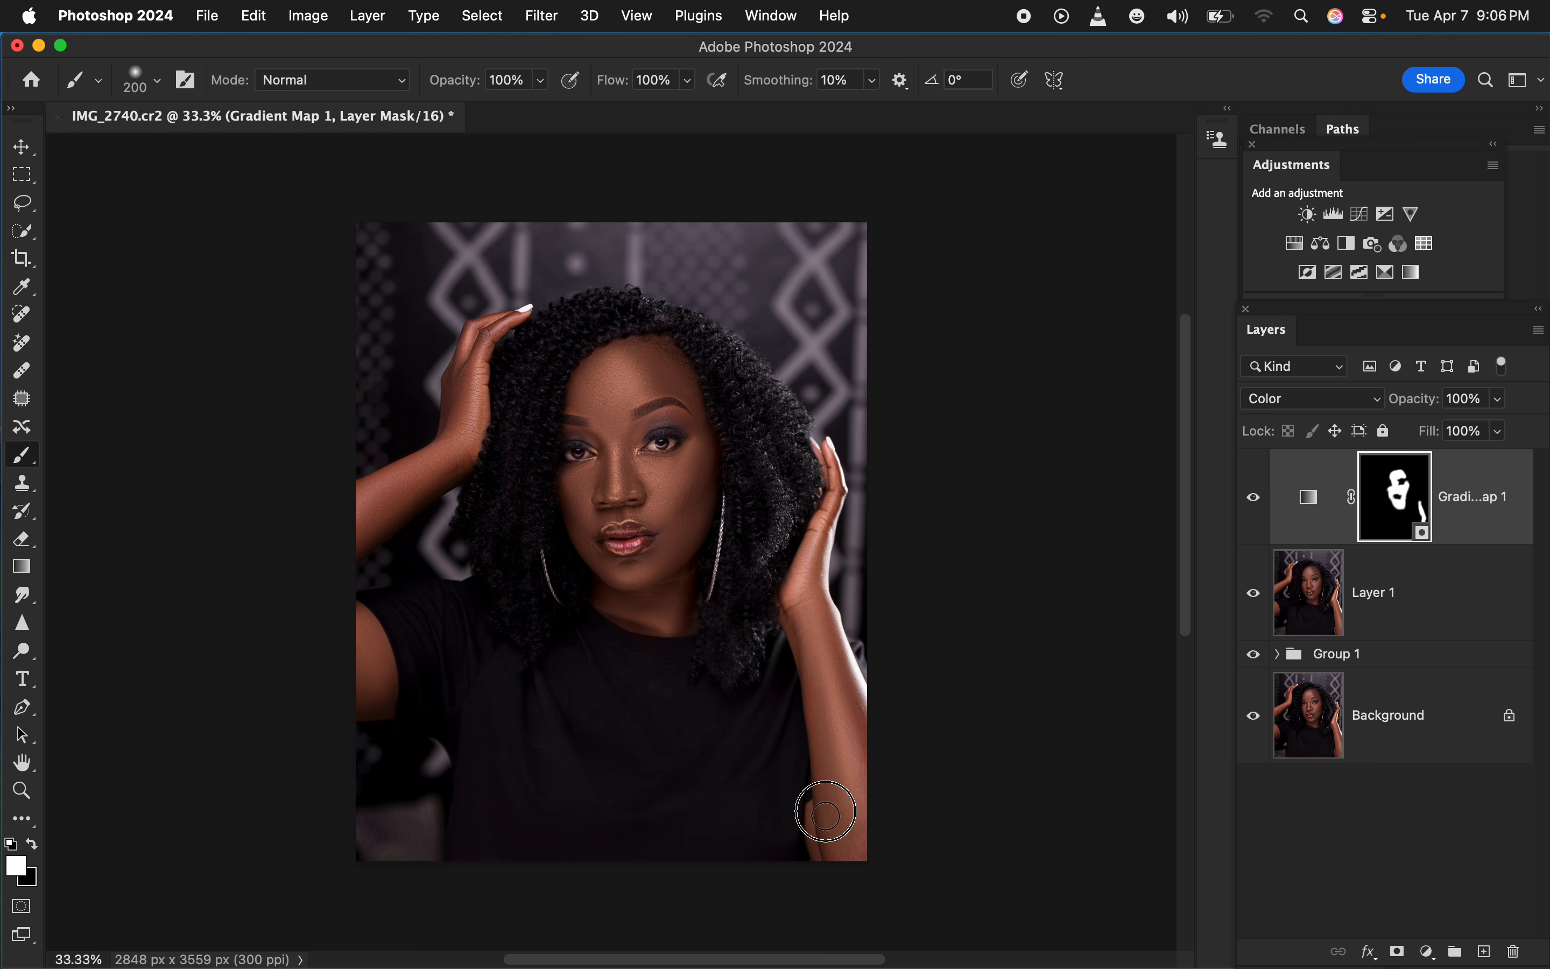
mouse_move(854, 719)
mouse_down()
mouse_move(806, 598)
mouse_move(838, 483)
mouse_move(820, 458)
mouse_up()
mouse_move(471, 387)
mouse_down()
mouse_move(472, 419)
mouse_move(459, 416)
mouse_move(470, 396)
mouse_move(363, 502)
mouse_move(454, 457)
mouse_move(390, 487)
mouse_move(336, 589)
mouse_move(387, 682)
mouse_move(369, 676)
mouse_up()
key(super+equal)
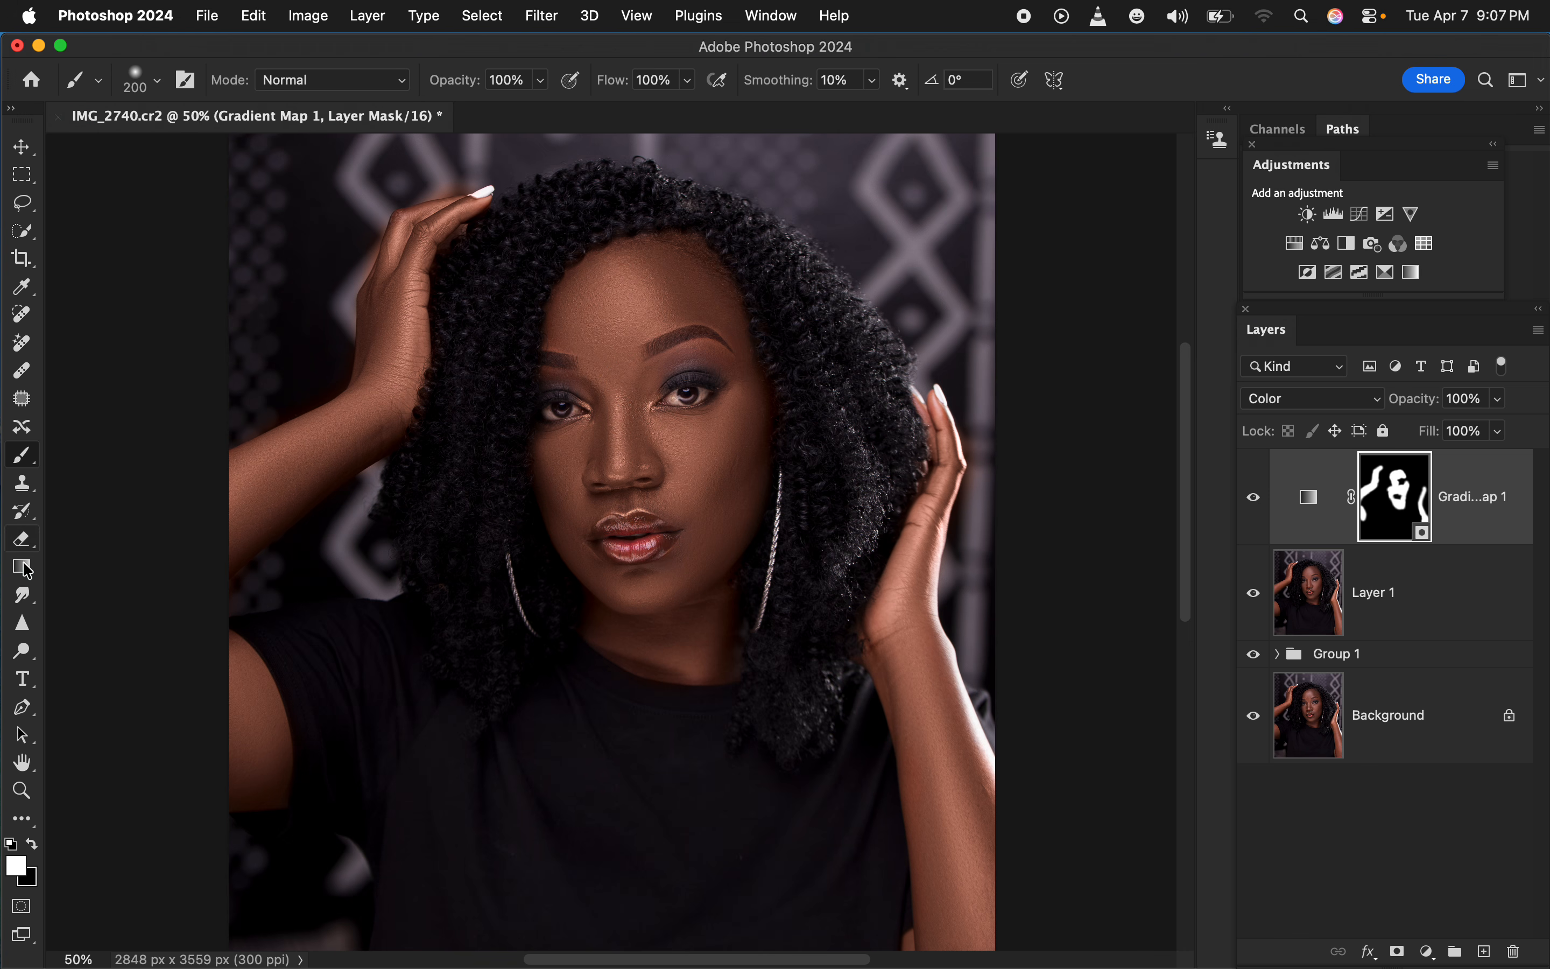
Switch the painting color to black and reduce the brush size to 90 px
click(34, 844)
key(bracketleft)
key(bracketleft)
key(bracketleft)
key(bracketleft)
key(bracketleft)
scroll(420, 182, down, 2)
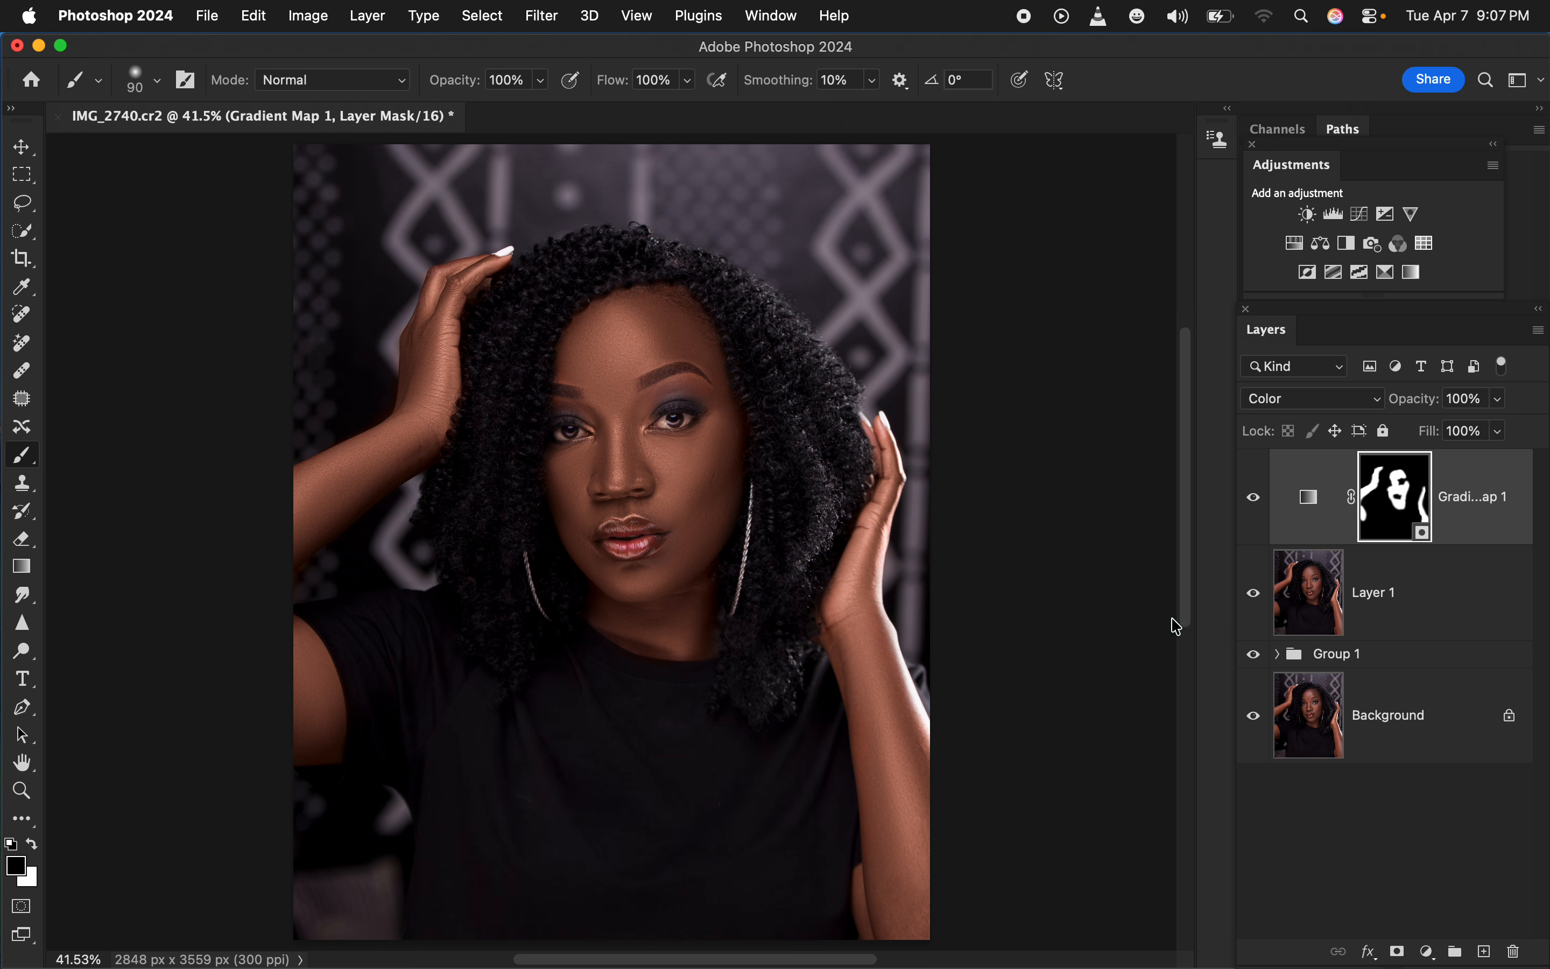
Lower the Gradient Map layer's opacity to 63%
click(1499, 398)
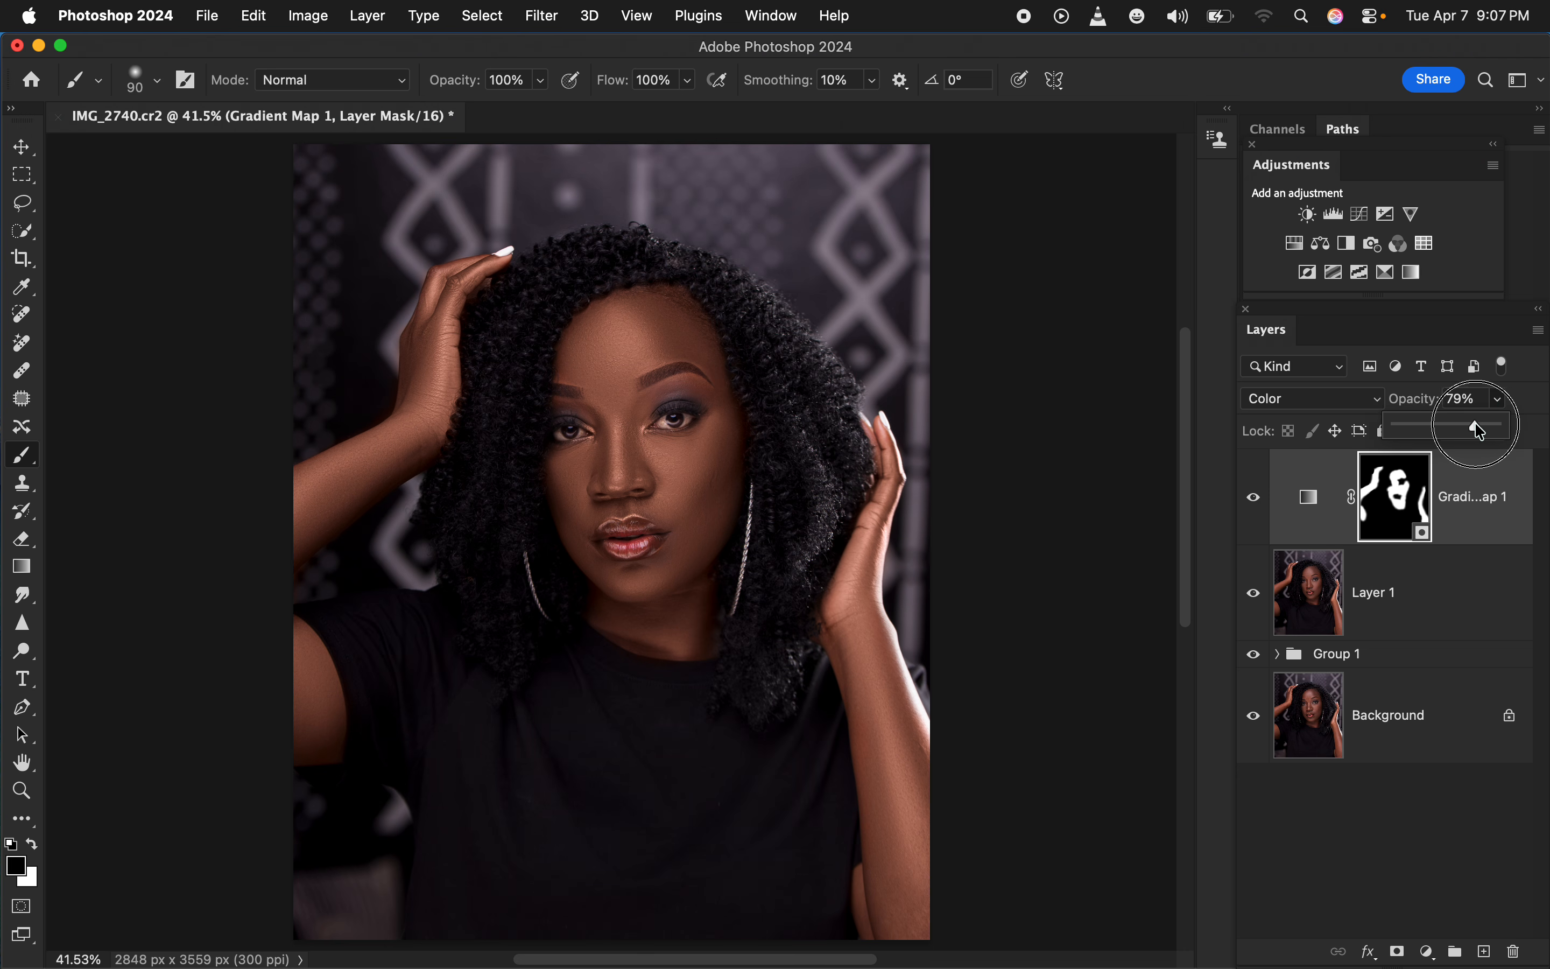
drag(1502, 423, 1466, 423)
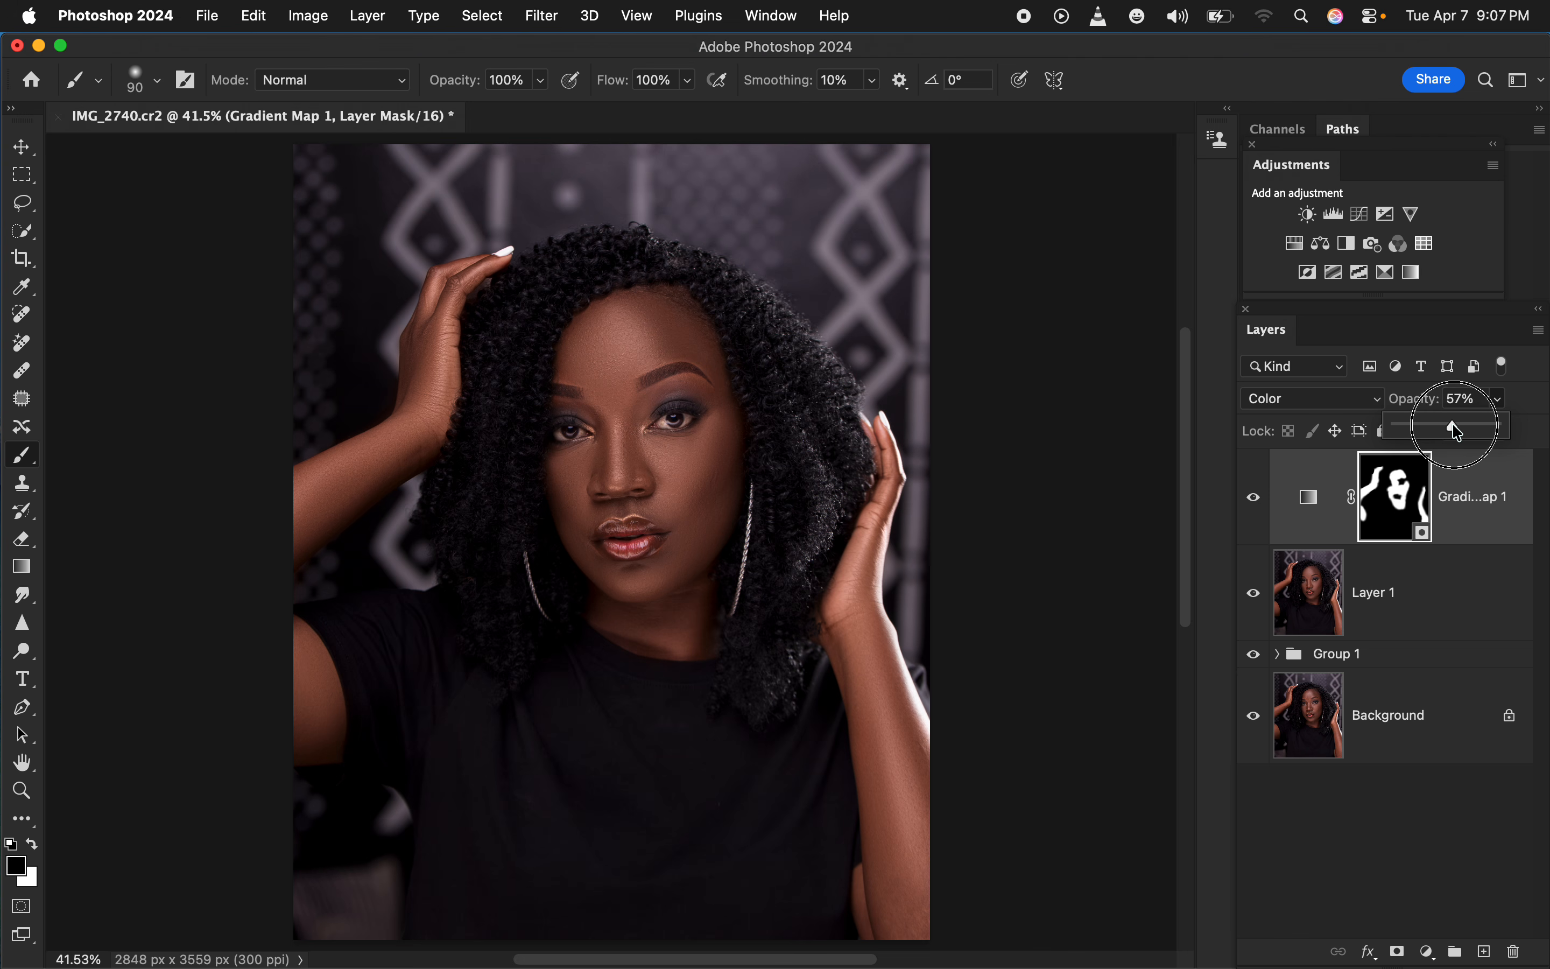
drag(1453, 421, 1459, 428)
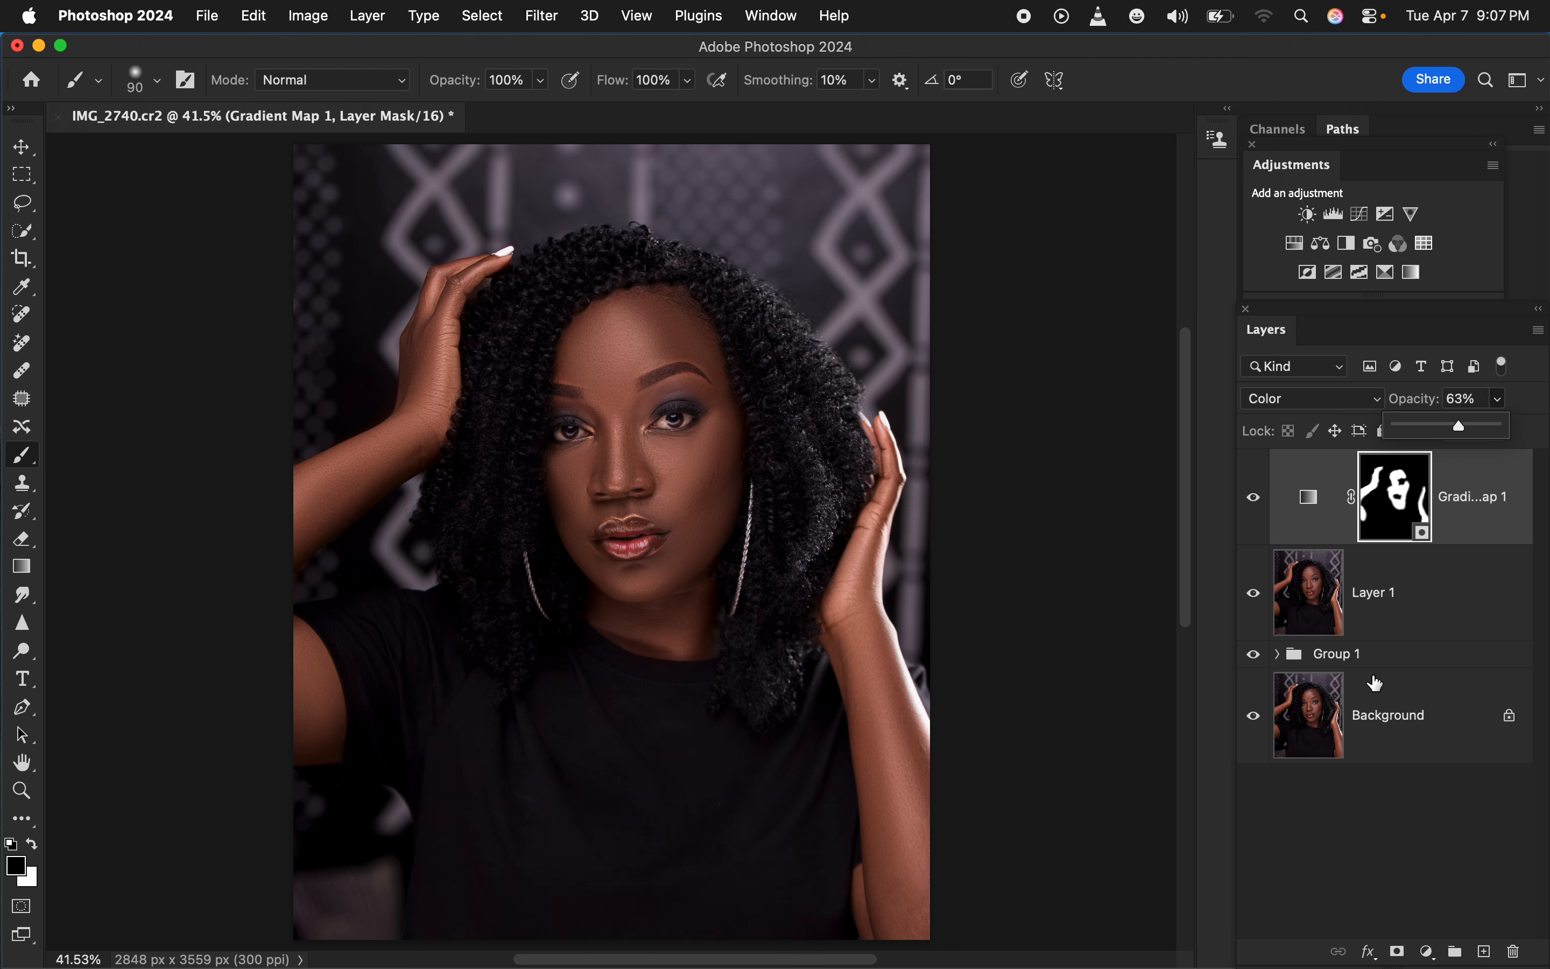
Add a Hue/Saturation adjustment layer with default values, blended in Multiply mode at 9% opacity
click(1426, 953)
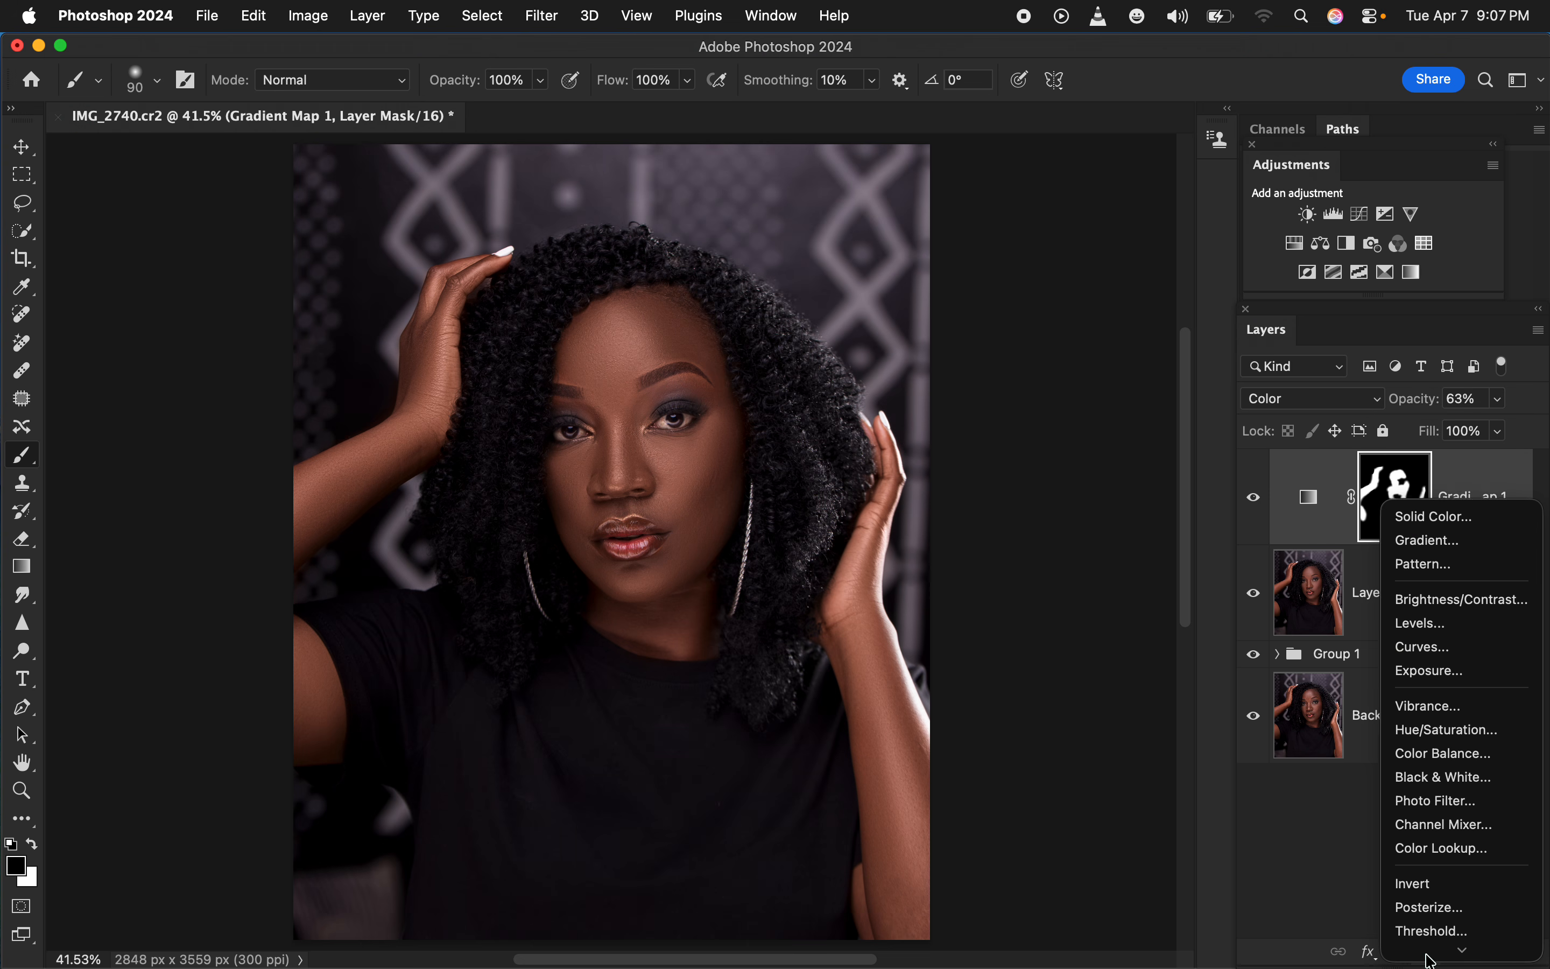
click(1445, 699)
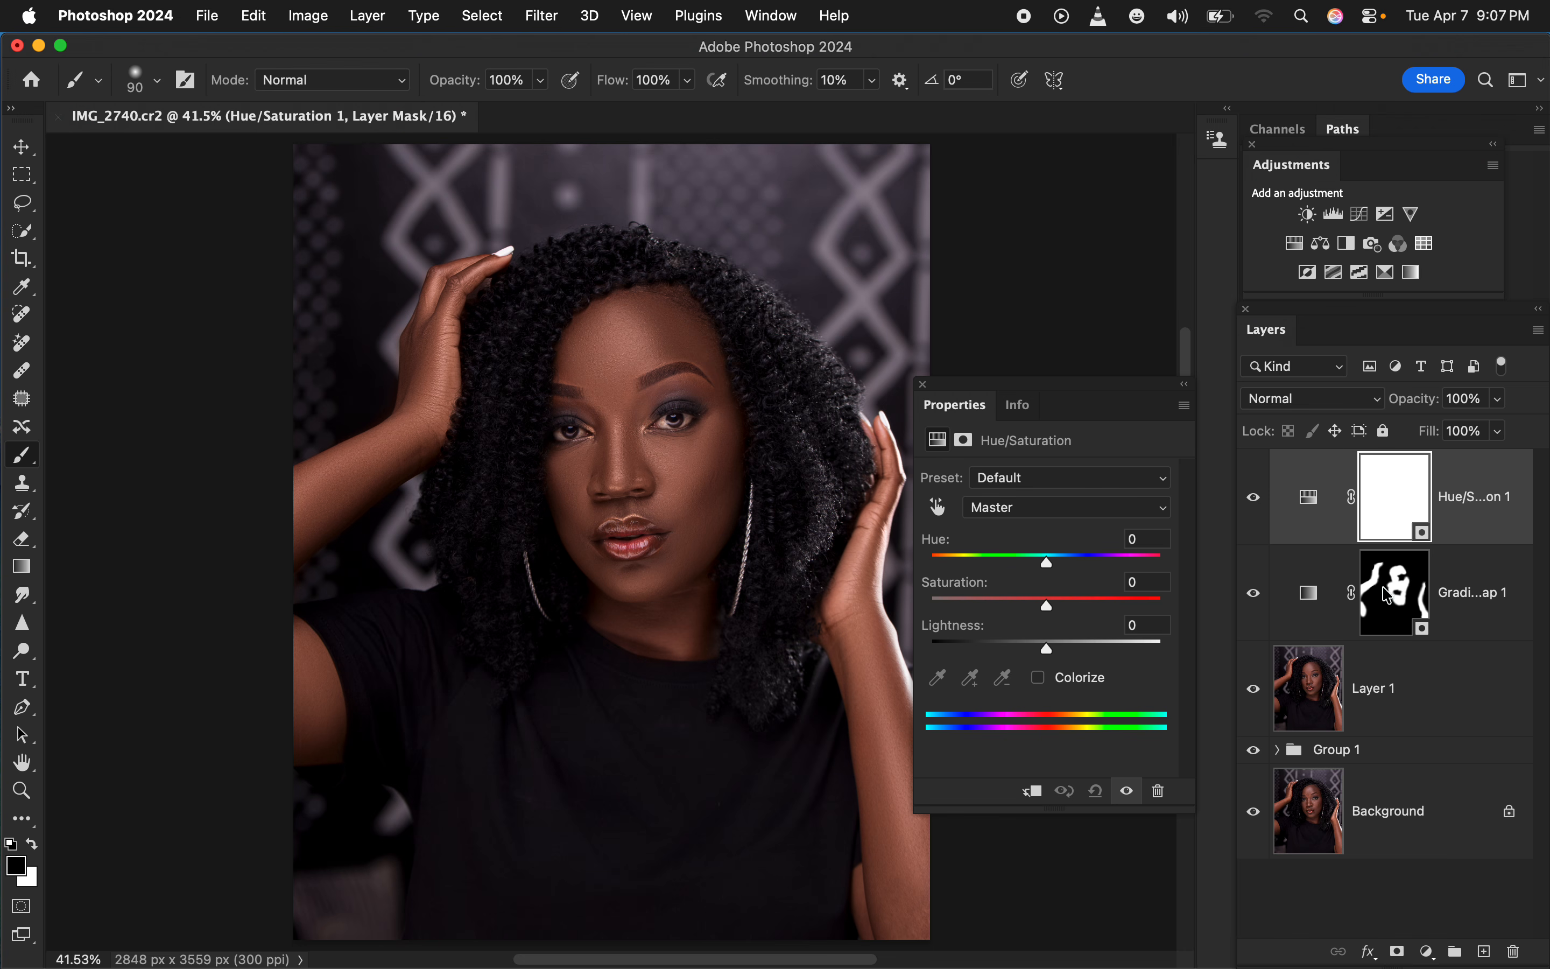
click(1314, 404)
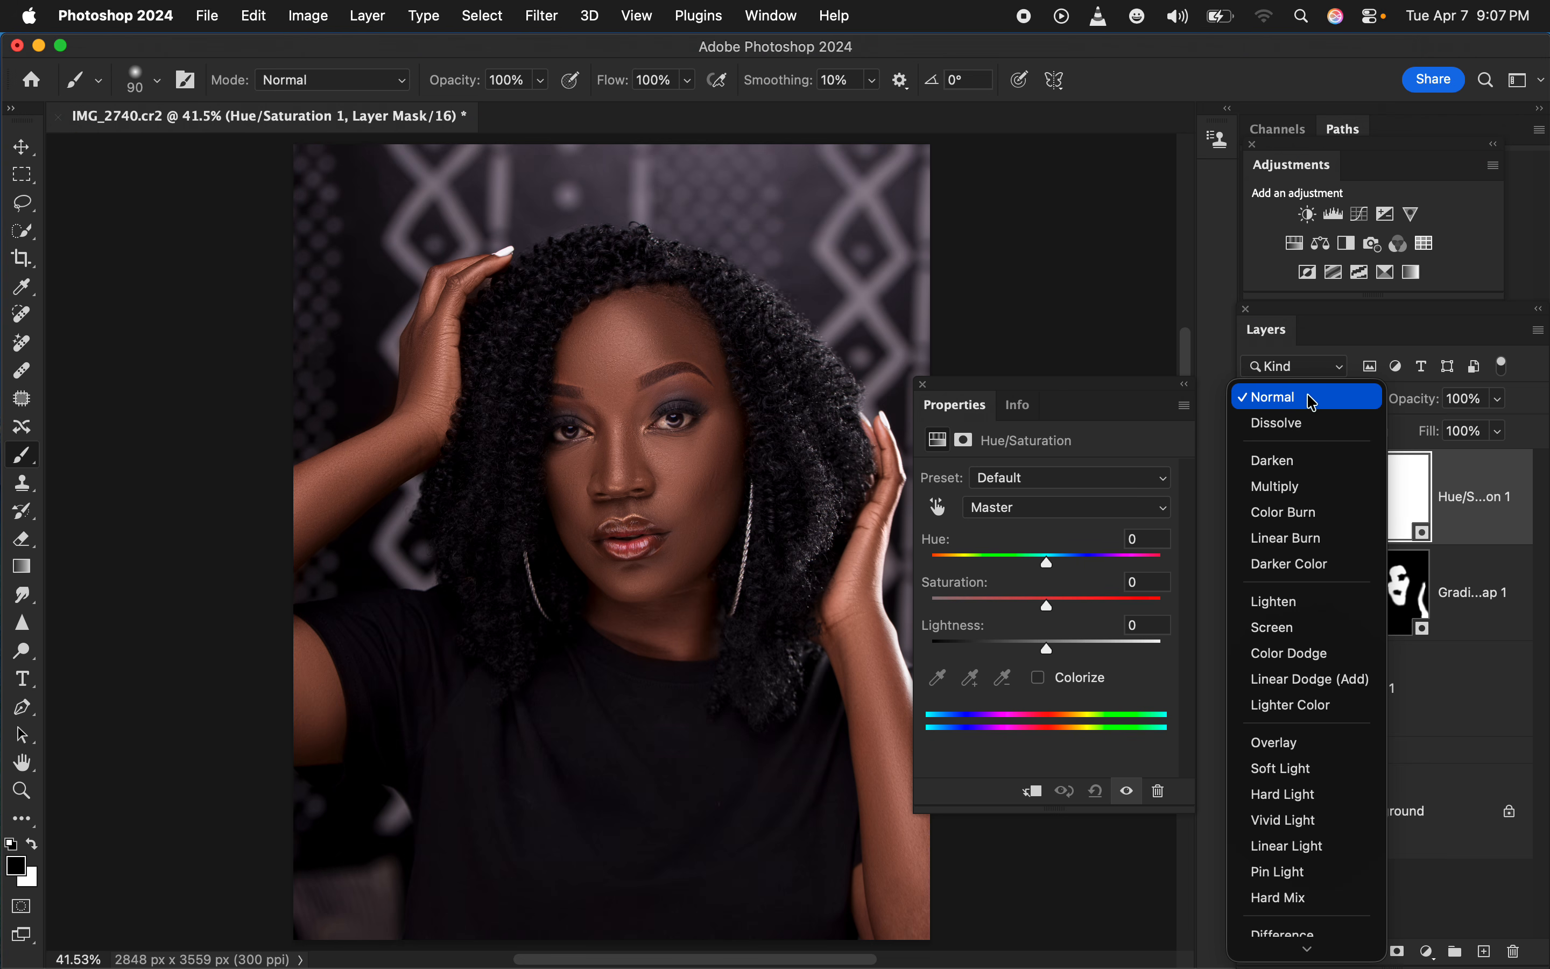
click(1294, 488)
drag(1499, 398, 1408, 456)
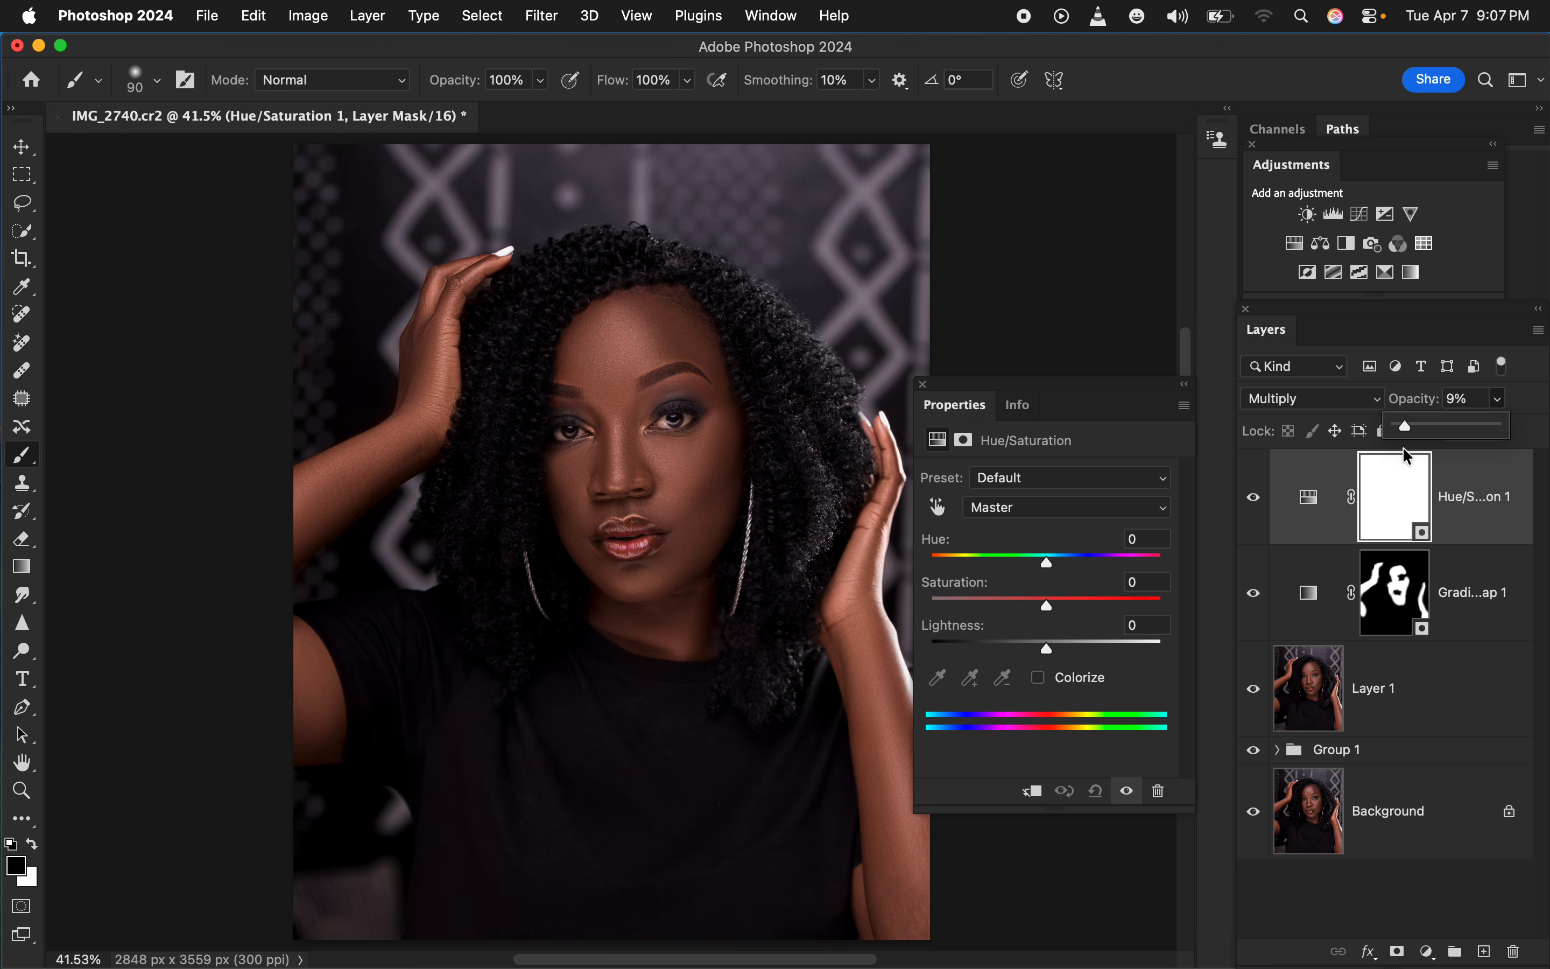
Add a second Hue/Saturation adjustment layer and set the Lightness of its Reds to -16
click(1424, 948)
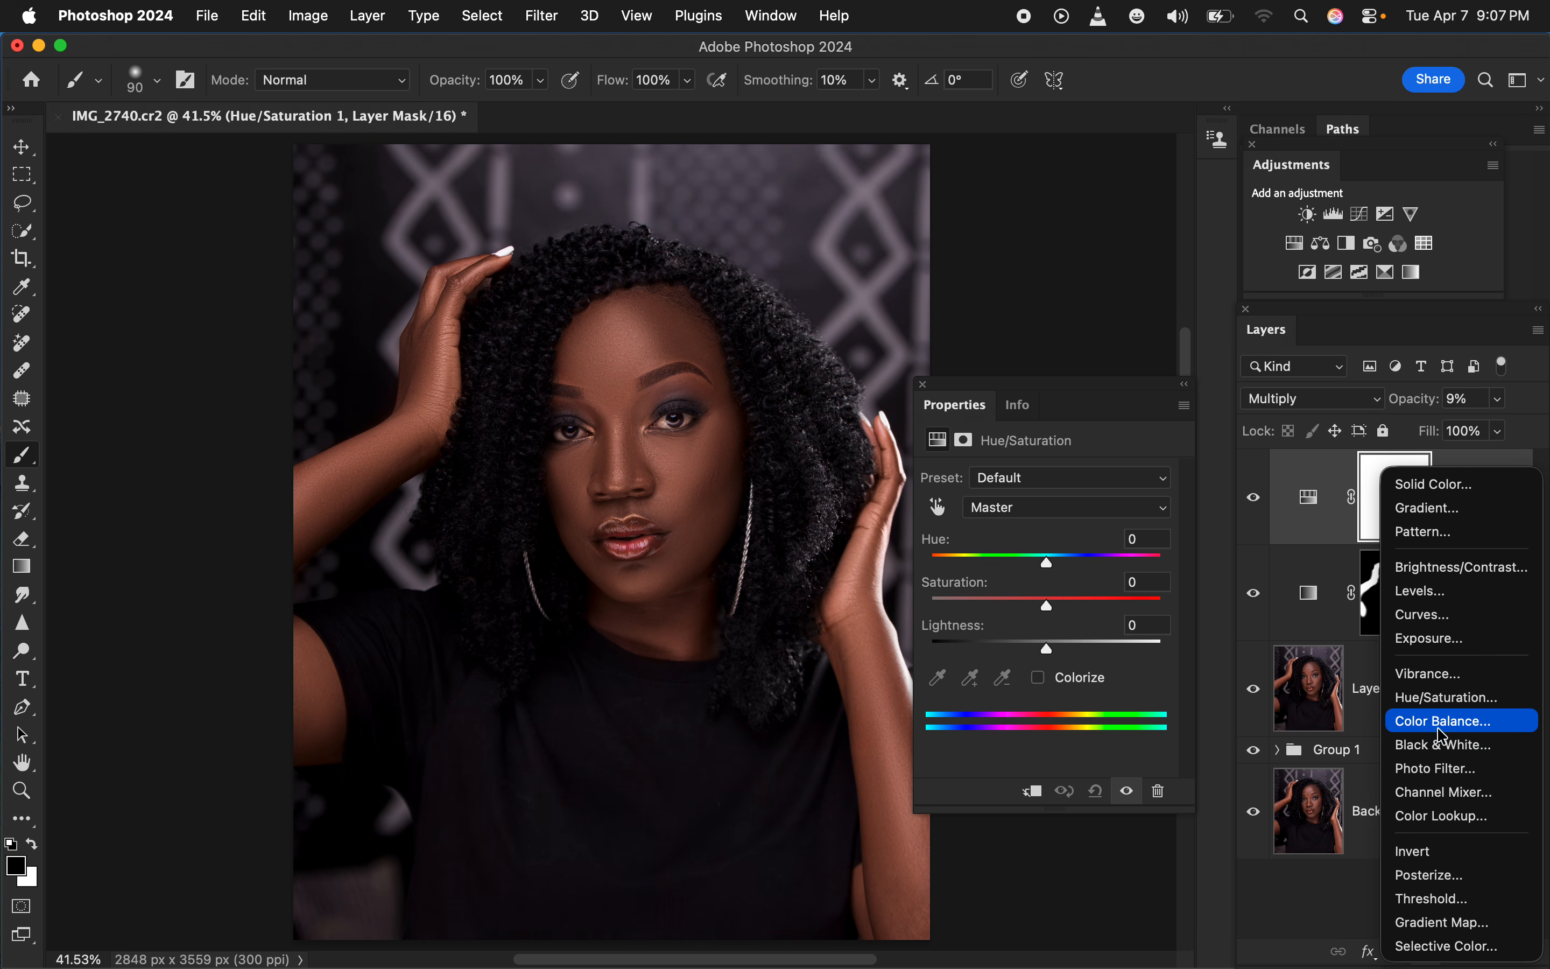
click(1445, 707)
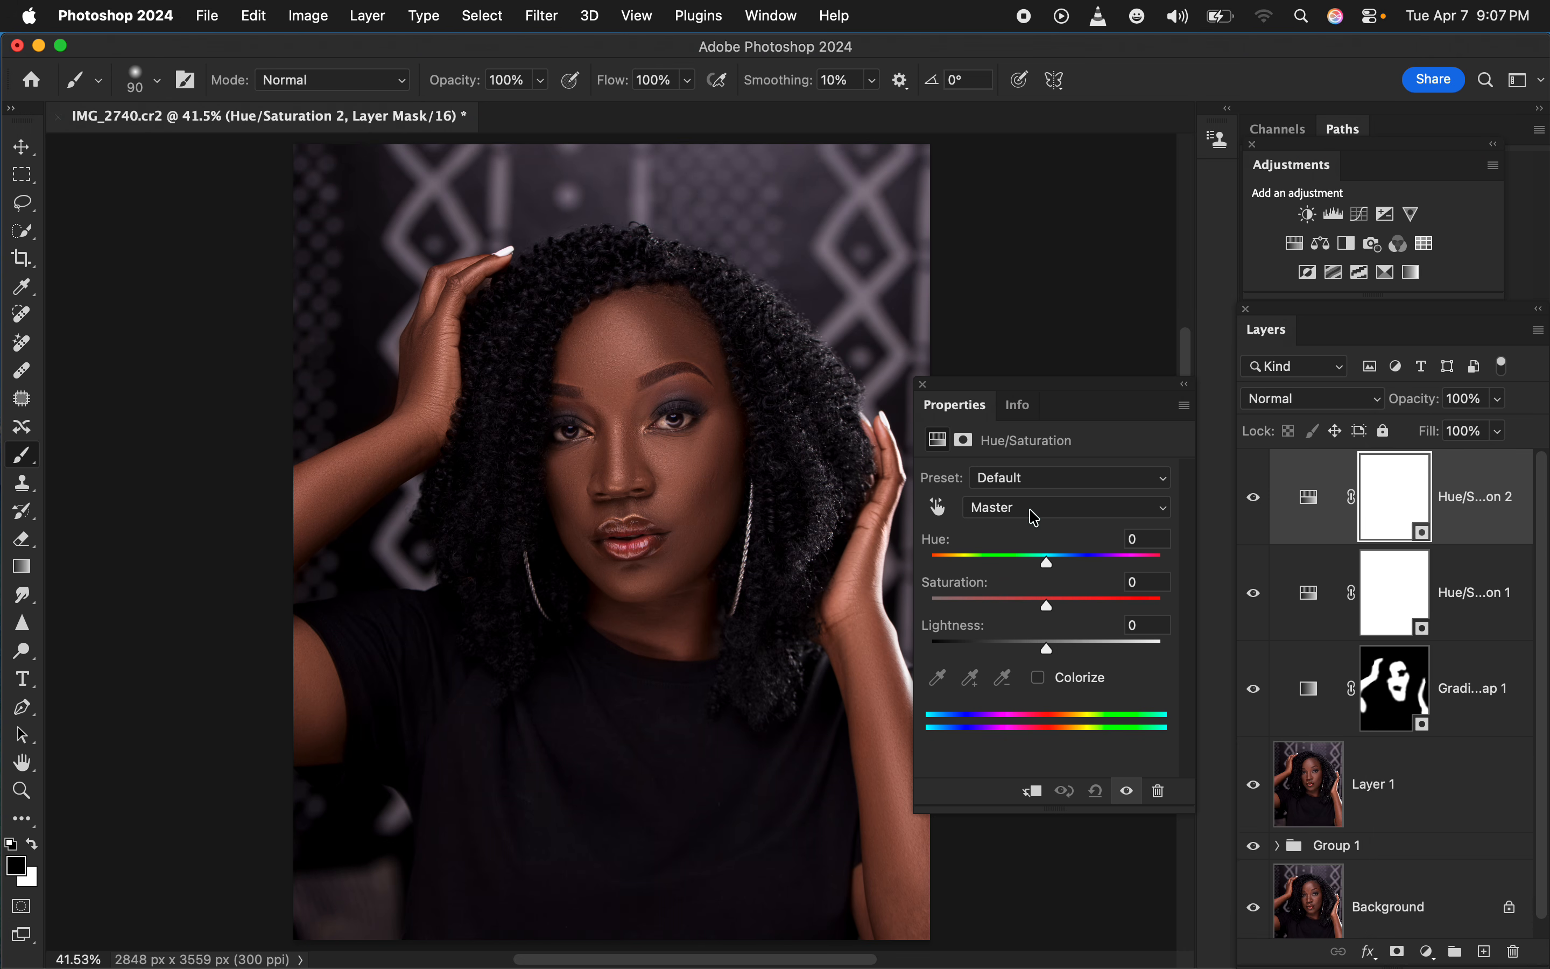
click(1035, 513)
click(1030, 533)
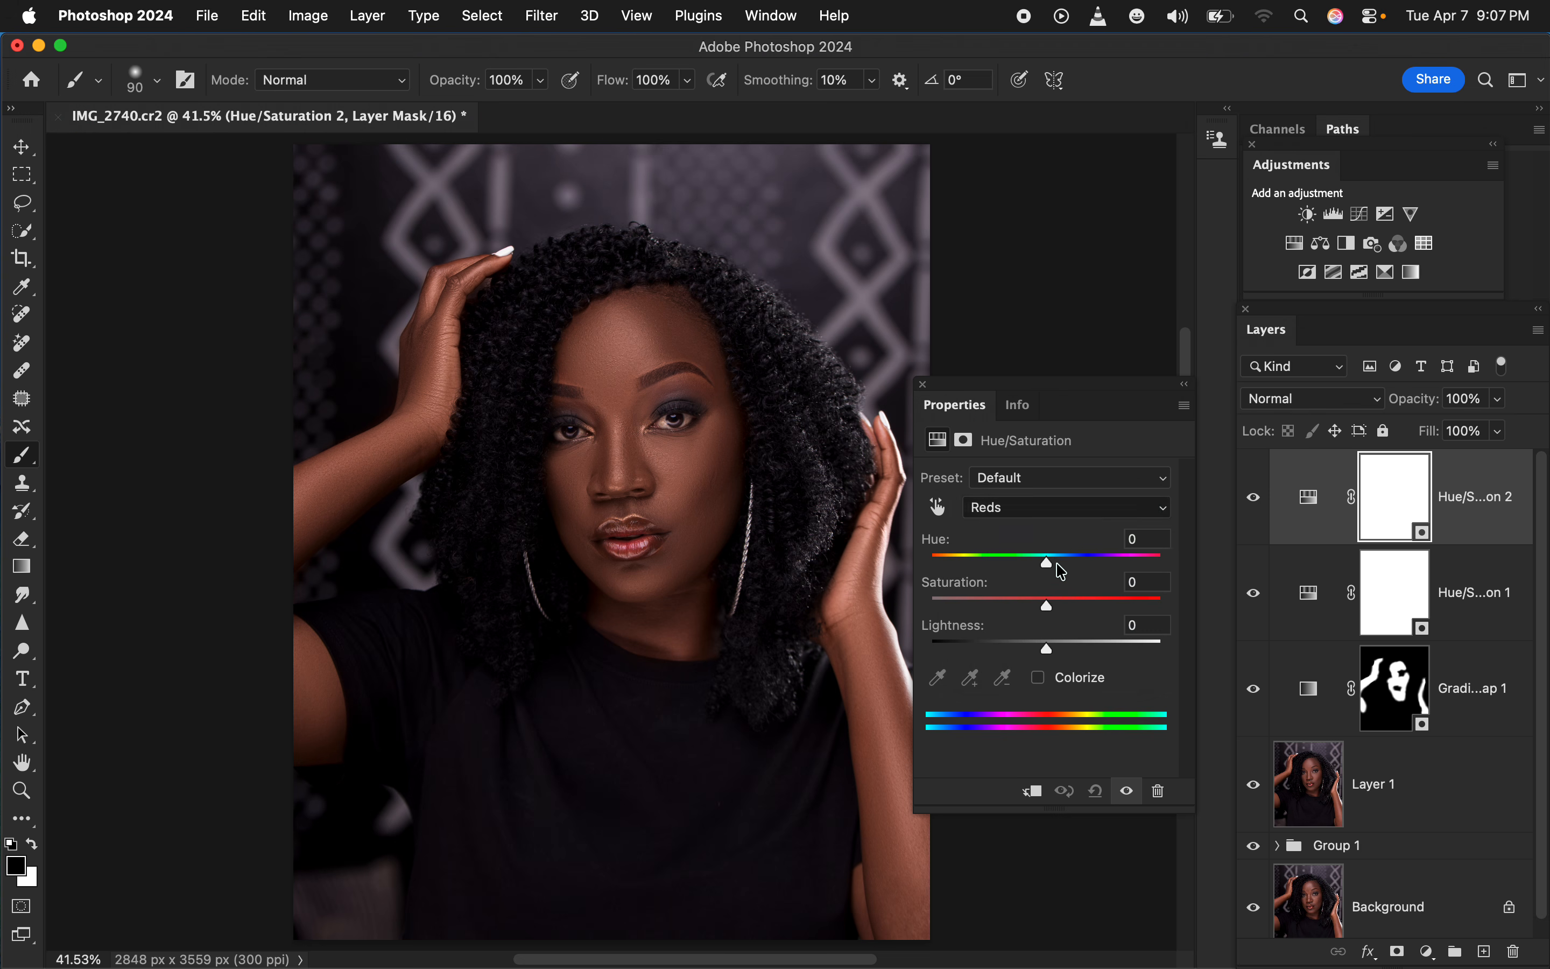
drag(1047, 650, 1028, 654)
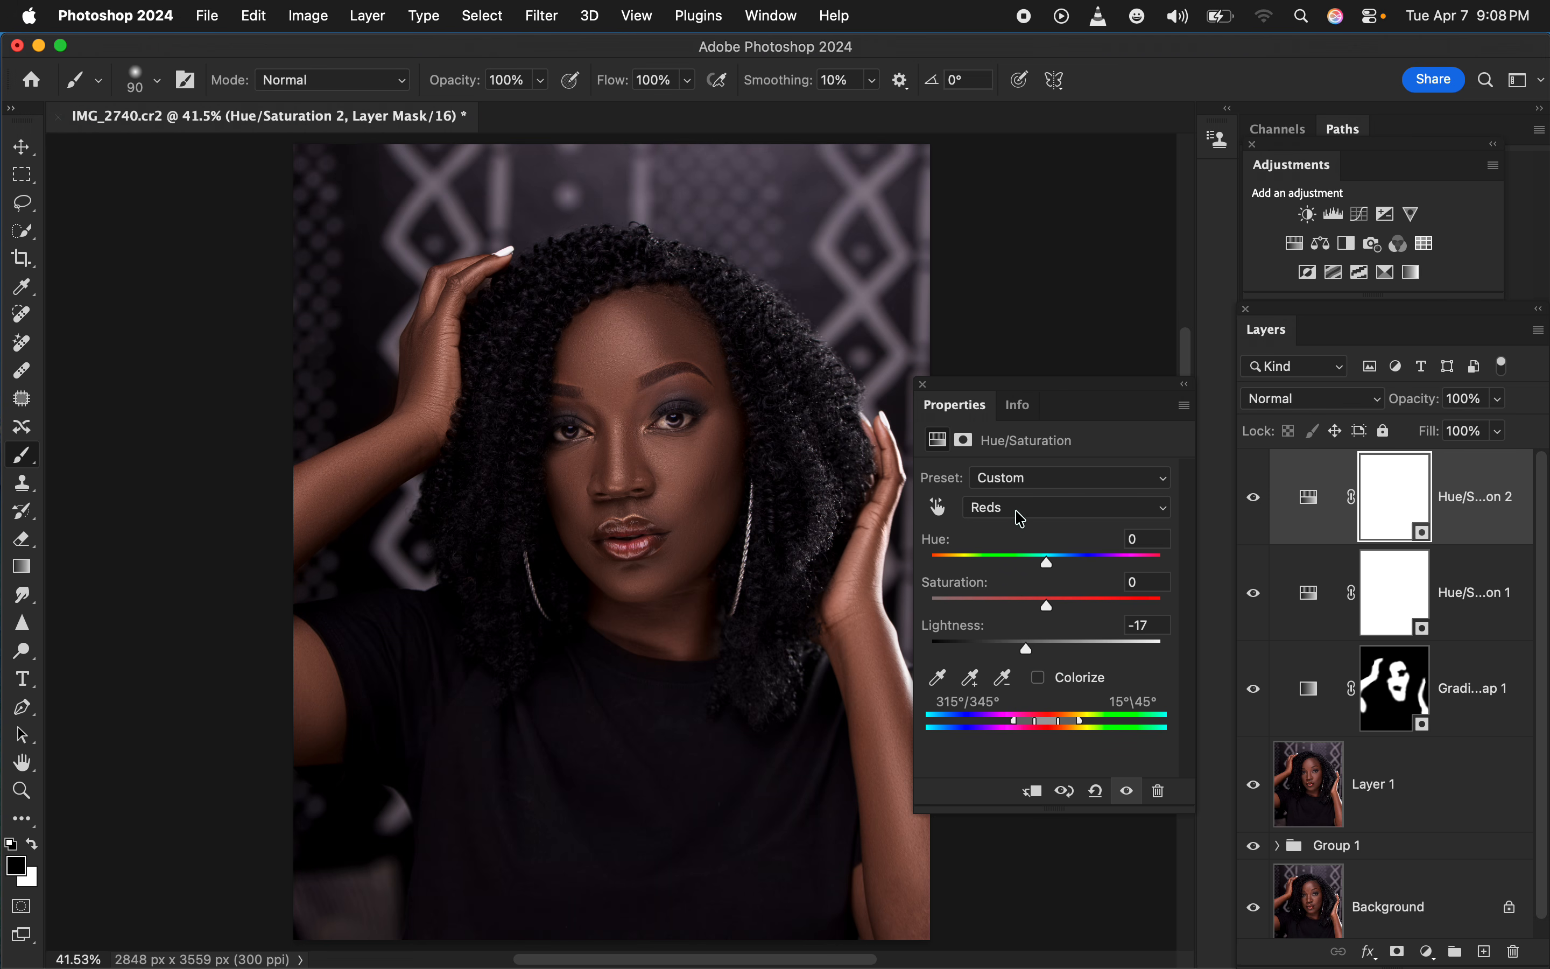
drag(1029, 654, 1029, 657)
Add a Black & White adjustment layer with default values, blended in Multiply mode at 5% opacity
click(1428, 952)
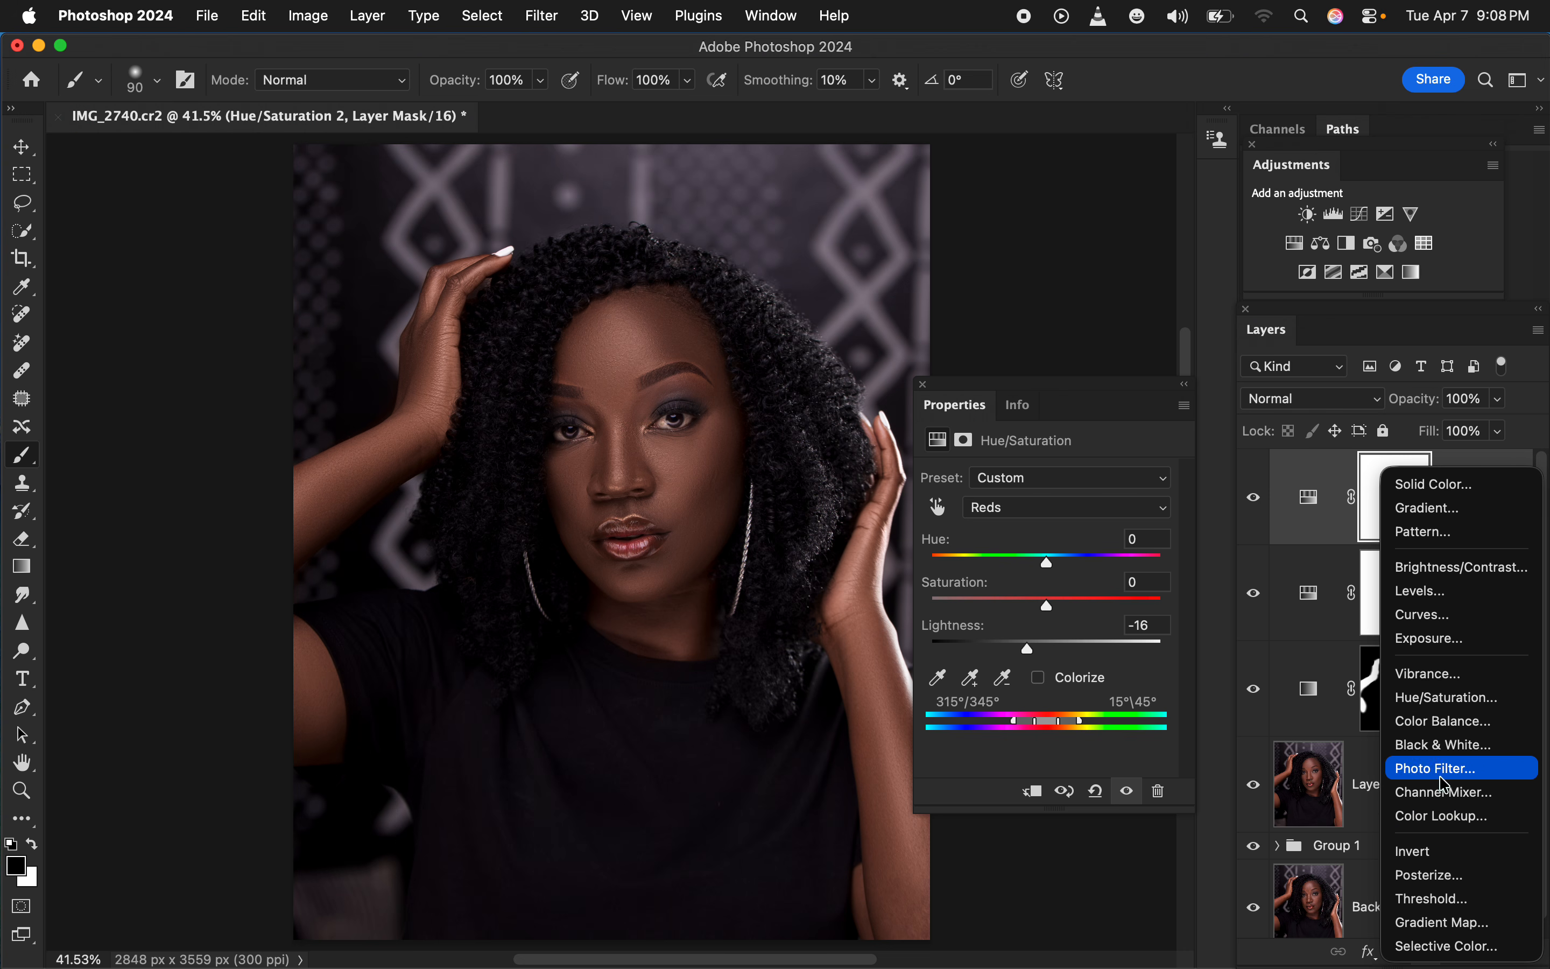
click(1449, 746)
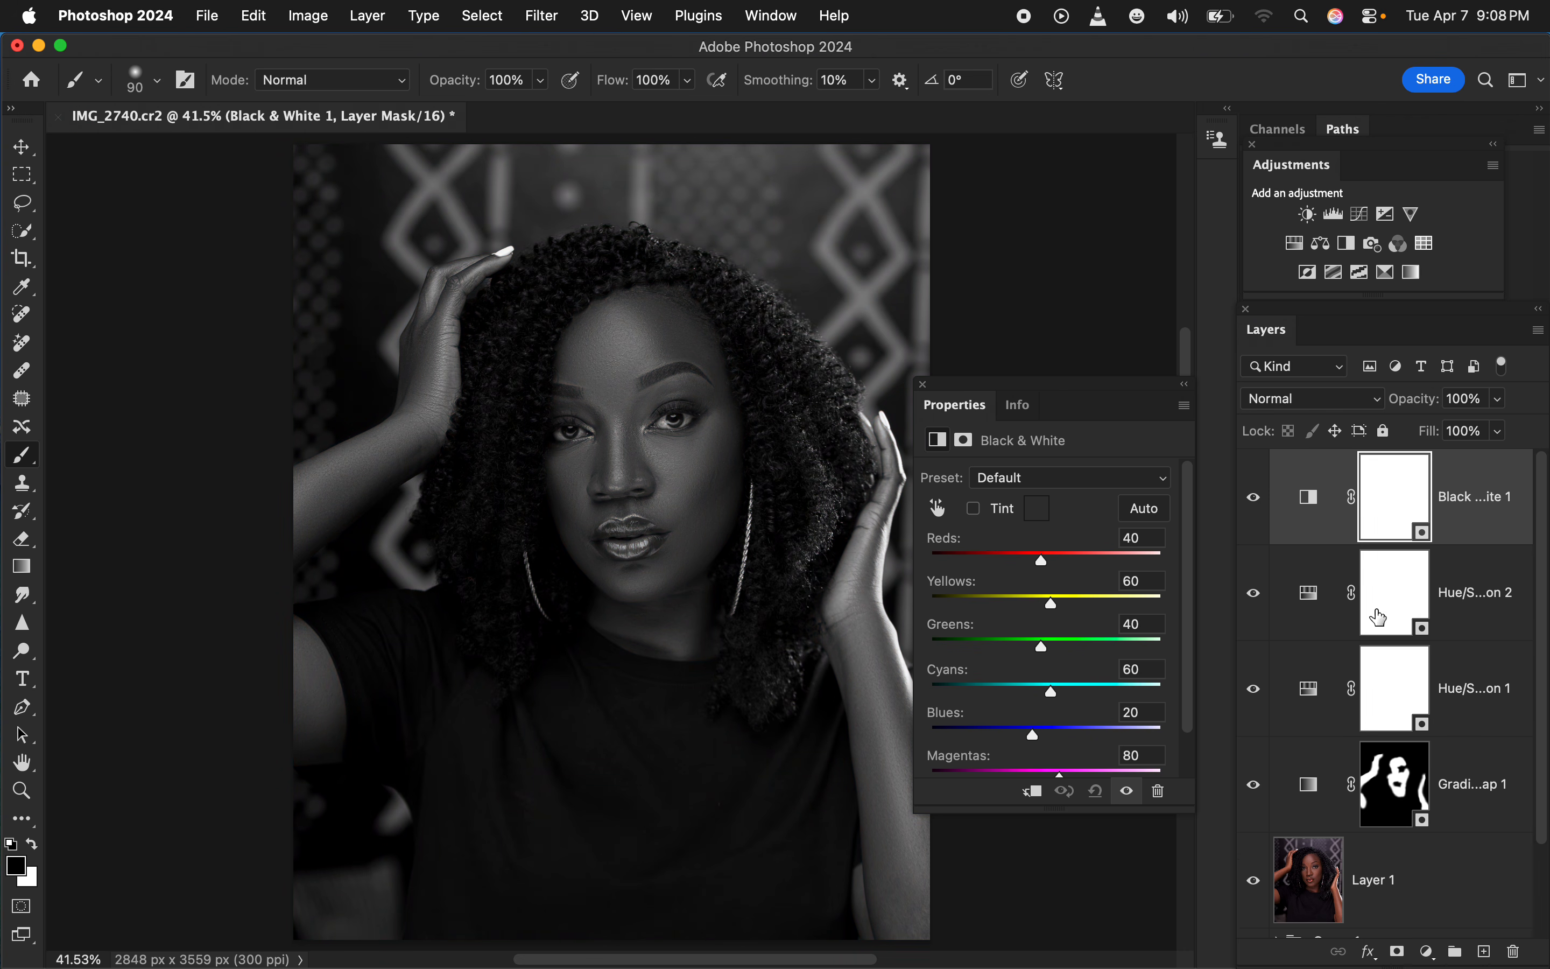
click(1312, 404)
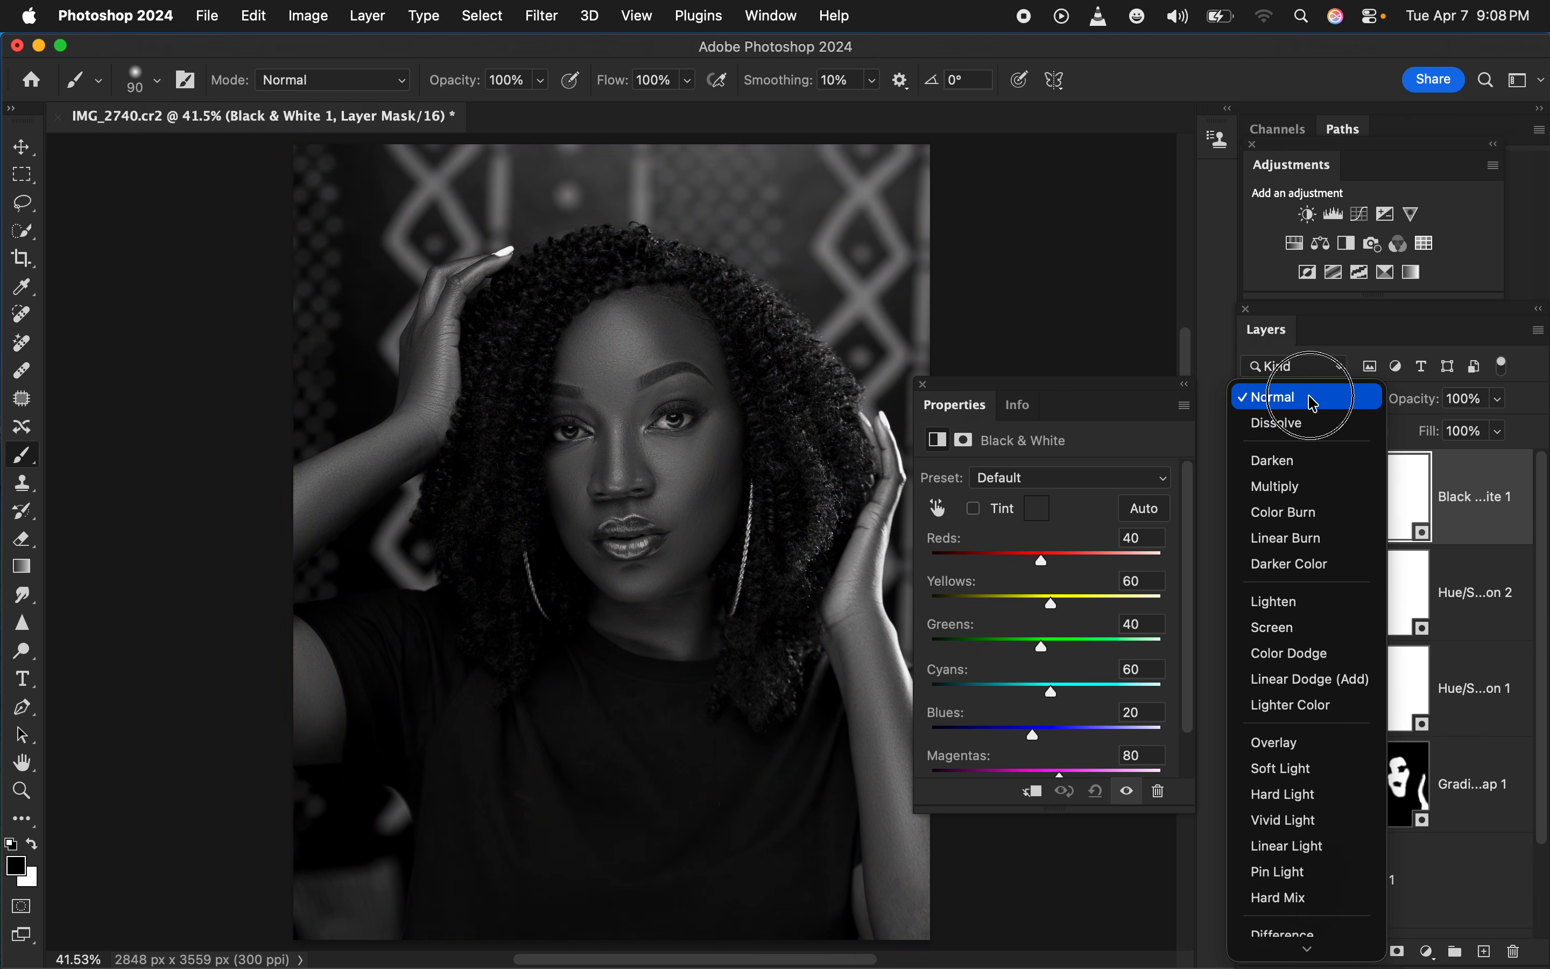
click(1315, 487)
click(1499, 399)
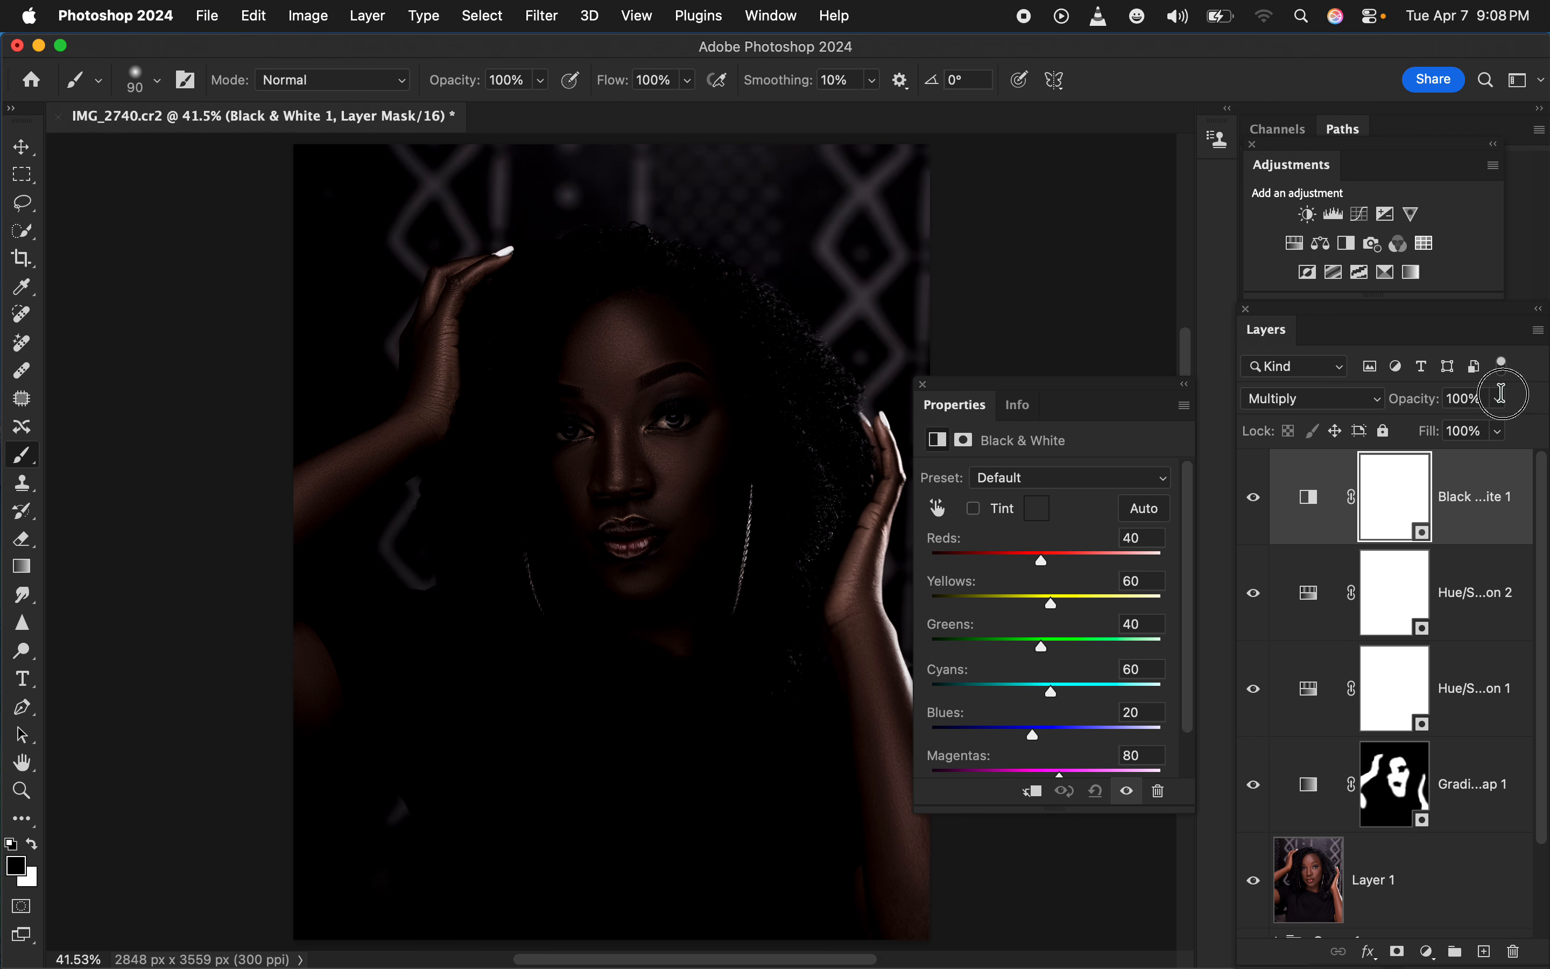
click(1407, 427)
drag(1410, 436, 1407, 438)
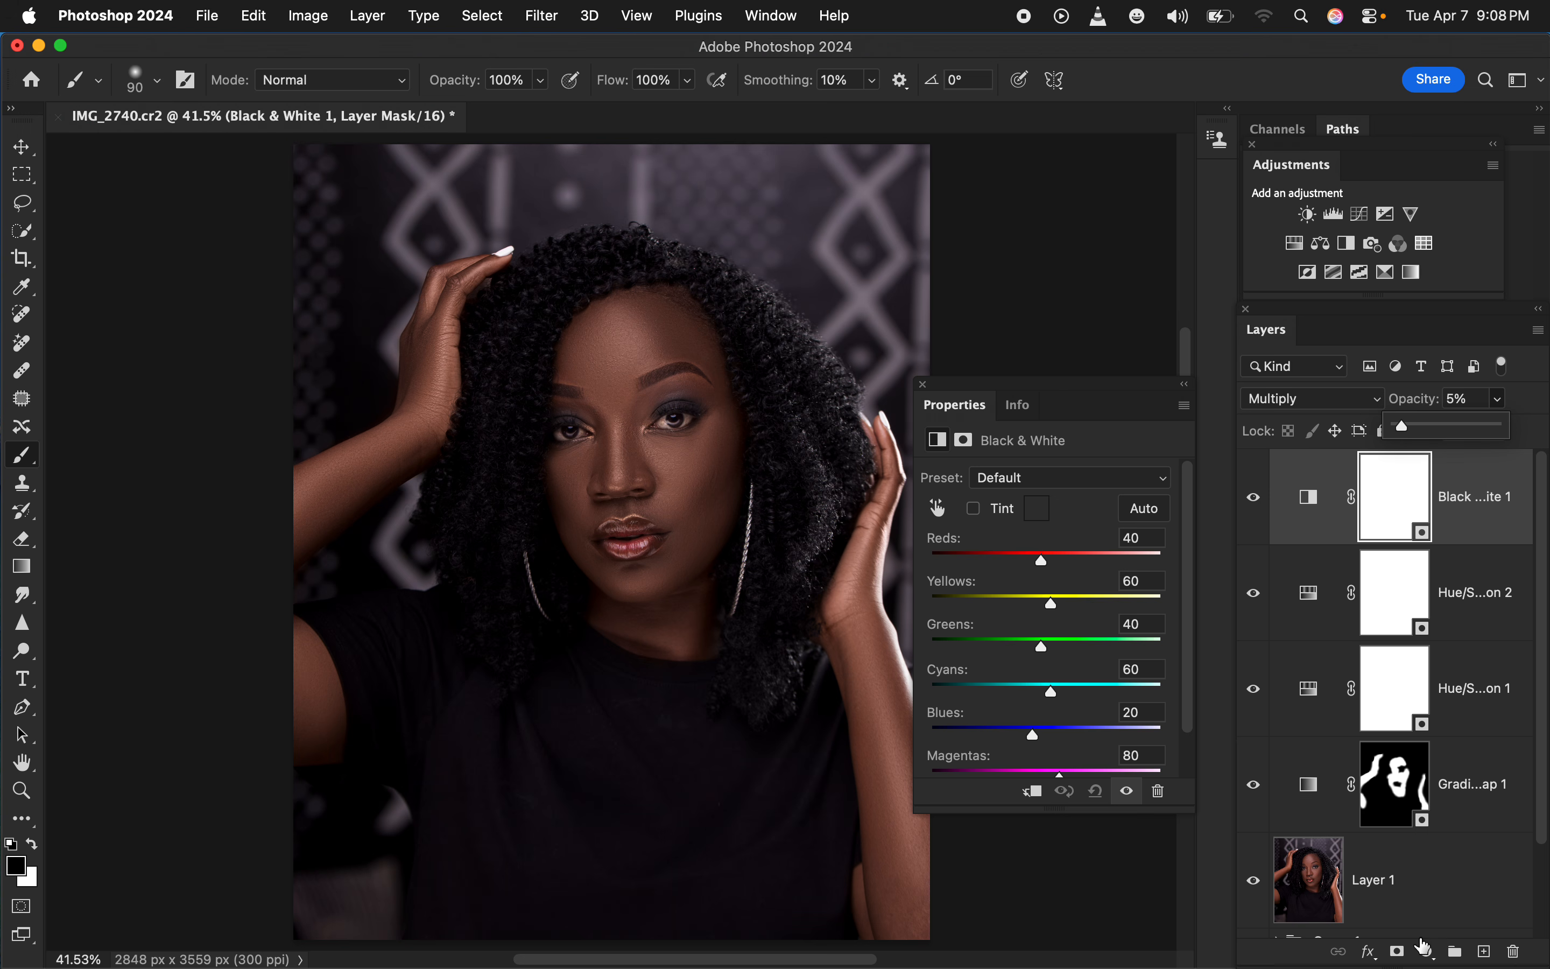
Add a Selective Color adjustment layer on top and keep its blend mode at Normal
click(1428, 954)
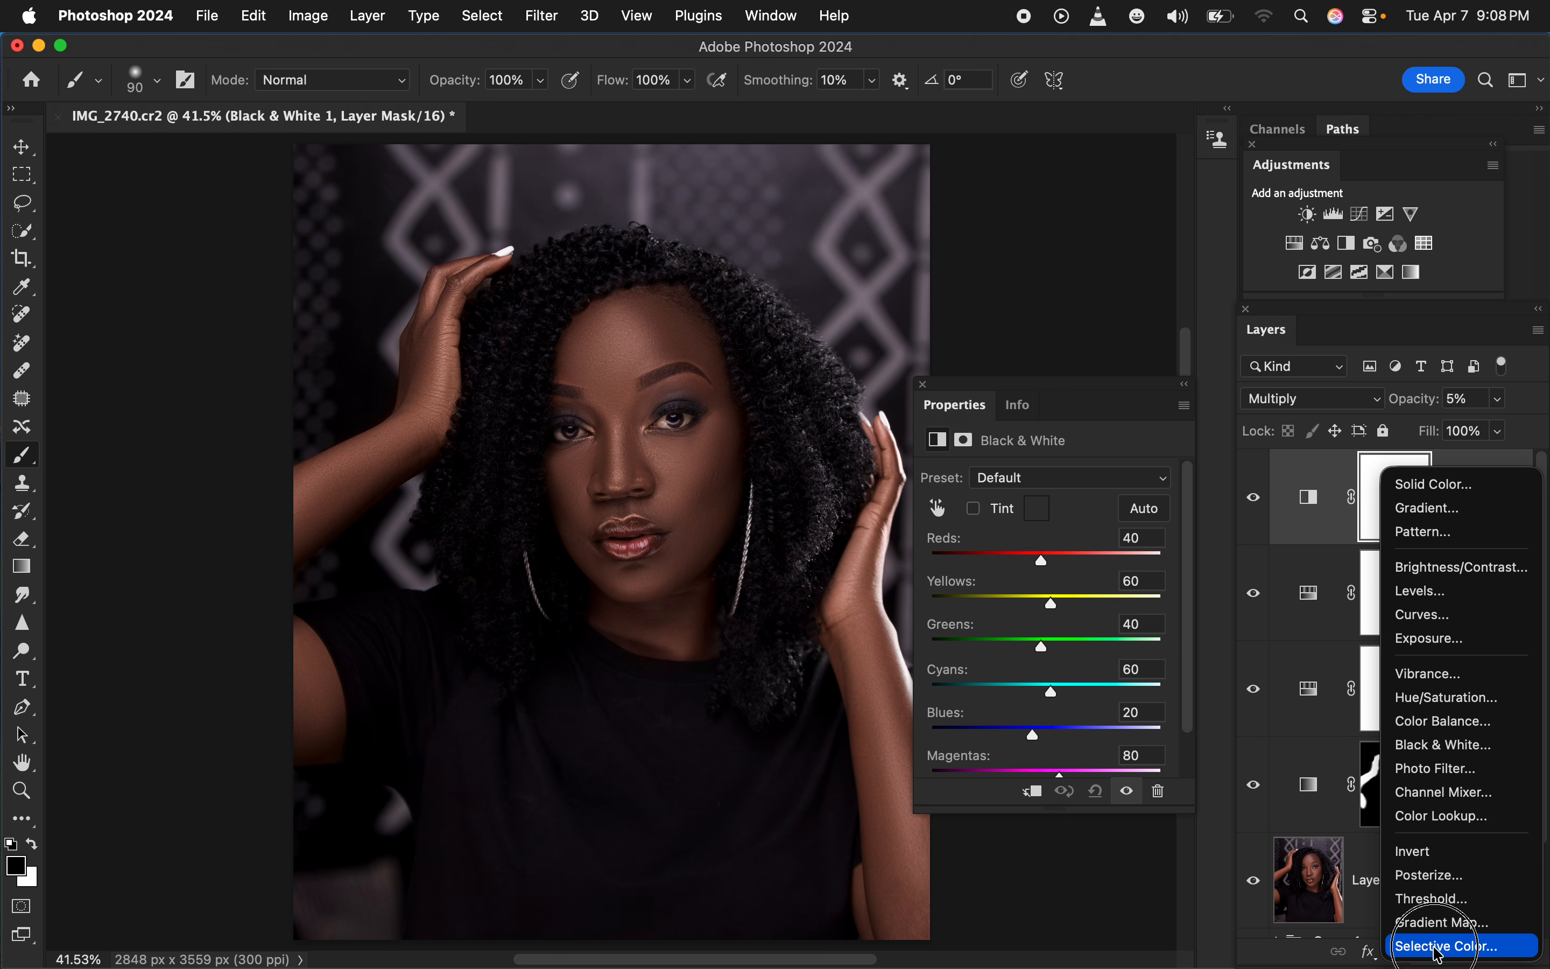
click(1435, 937)
click(1317, 398)
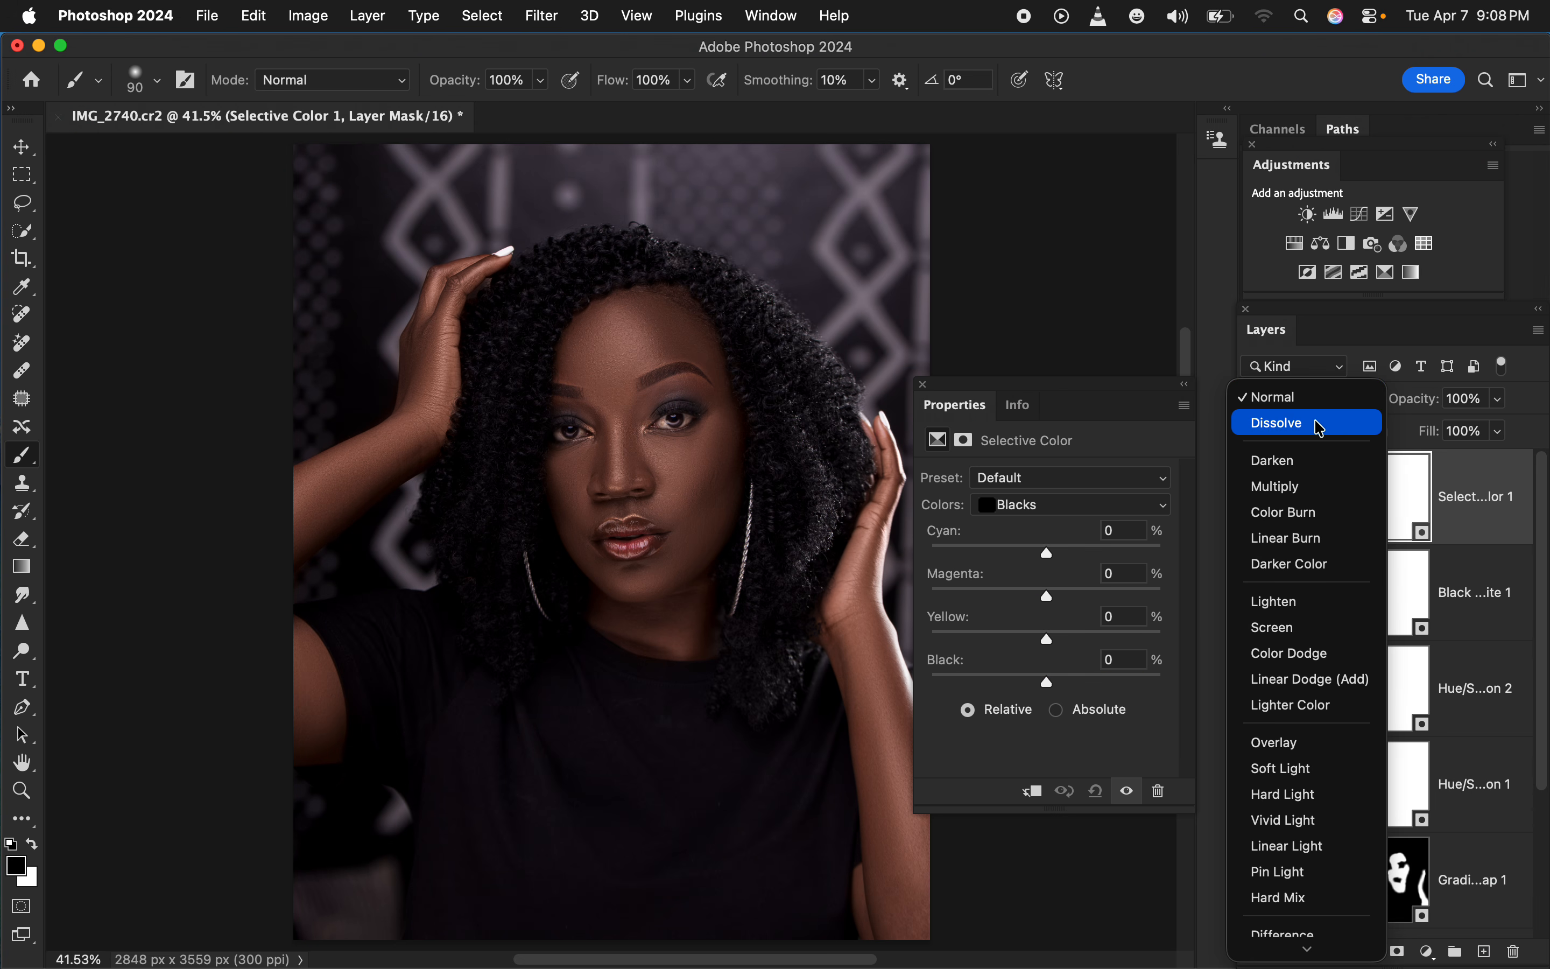
click(1214, 344)
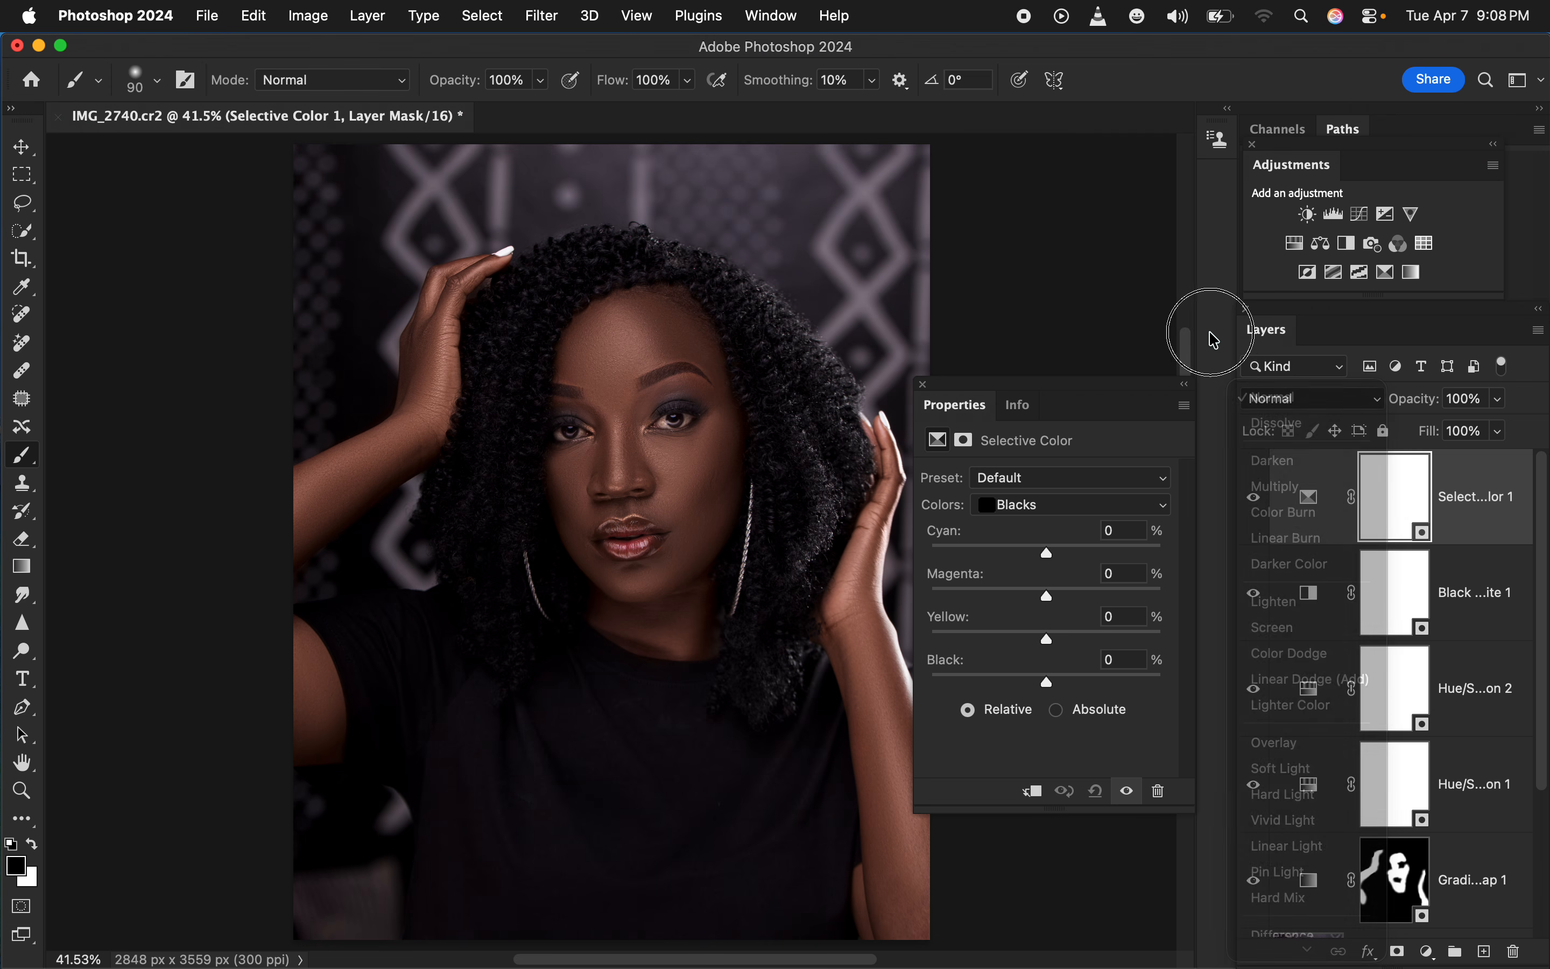
click(1293, 407)
click(1288, 400)
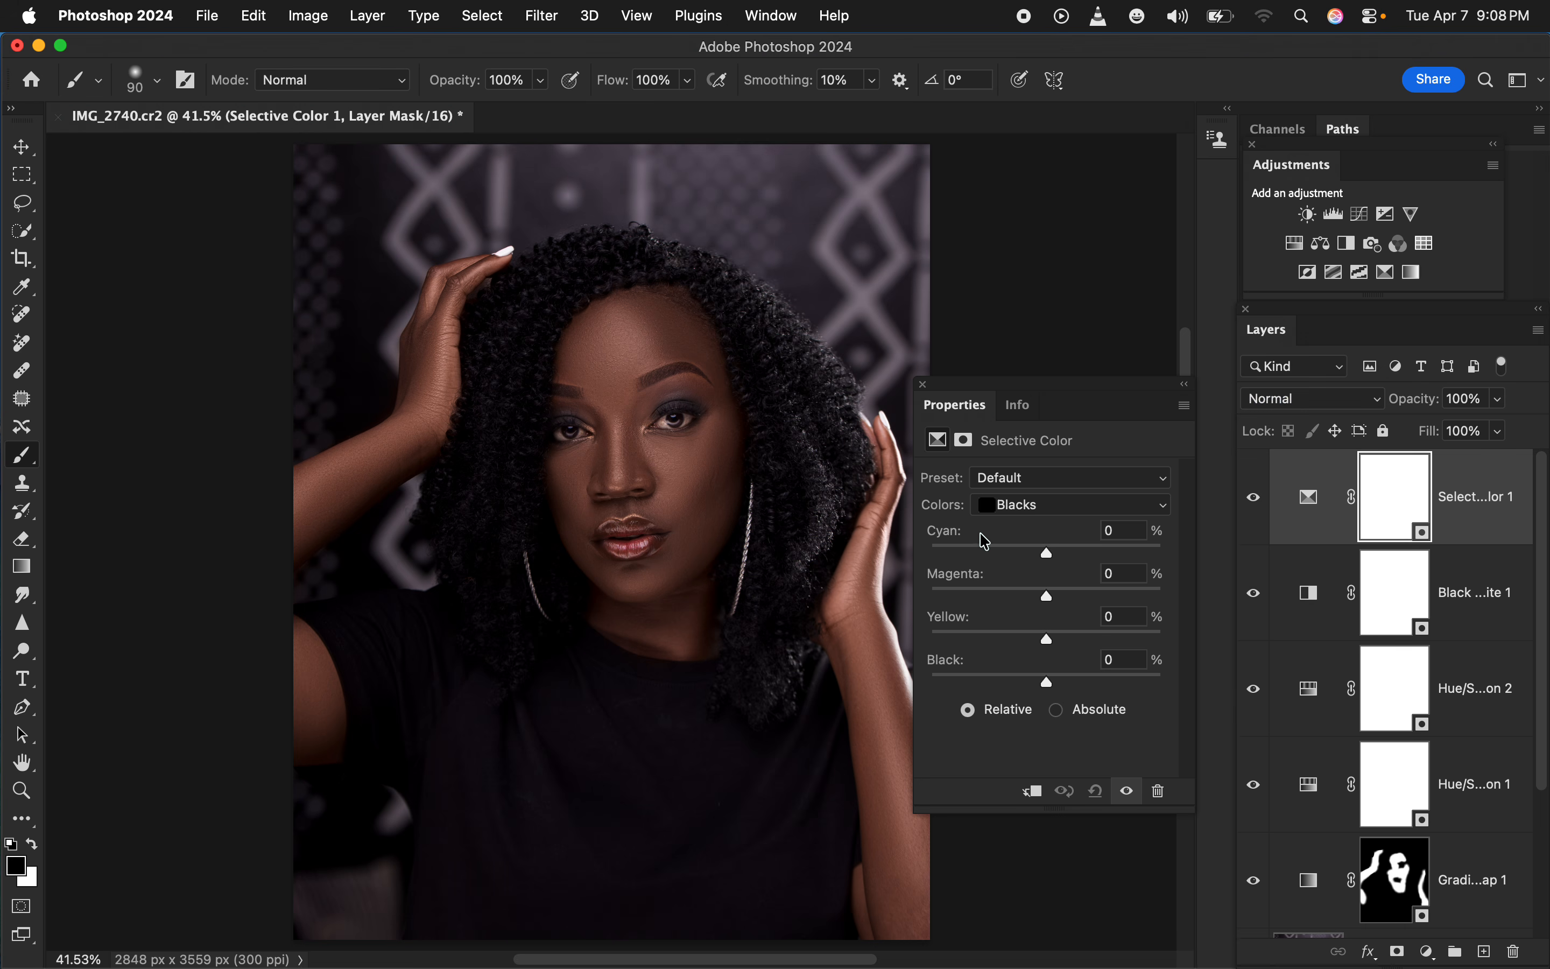
Fine-tune the Cyan and Black amounts for the Blacks in the Selective Color layer, and put away its properties
click(1032, 509)
click(990, 506)
click(1058, 555)
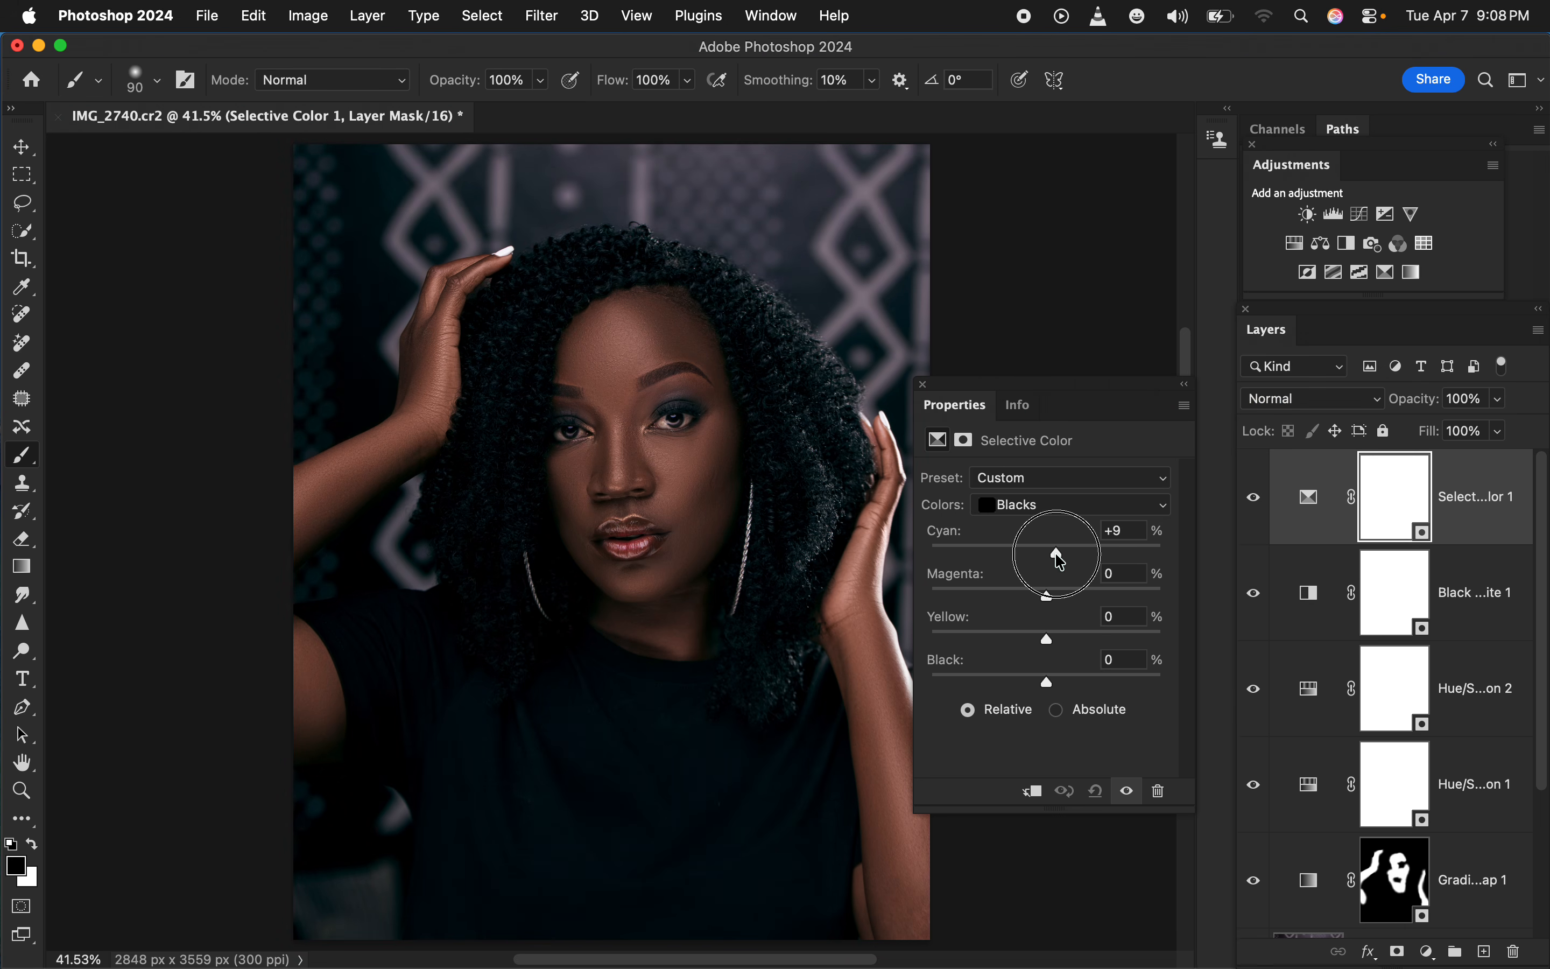
drag(1061, 562, 1050, 556)
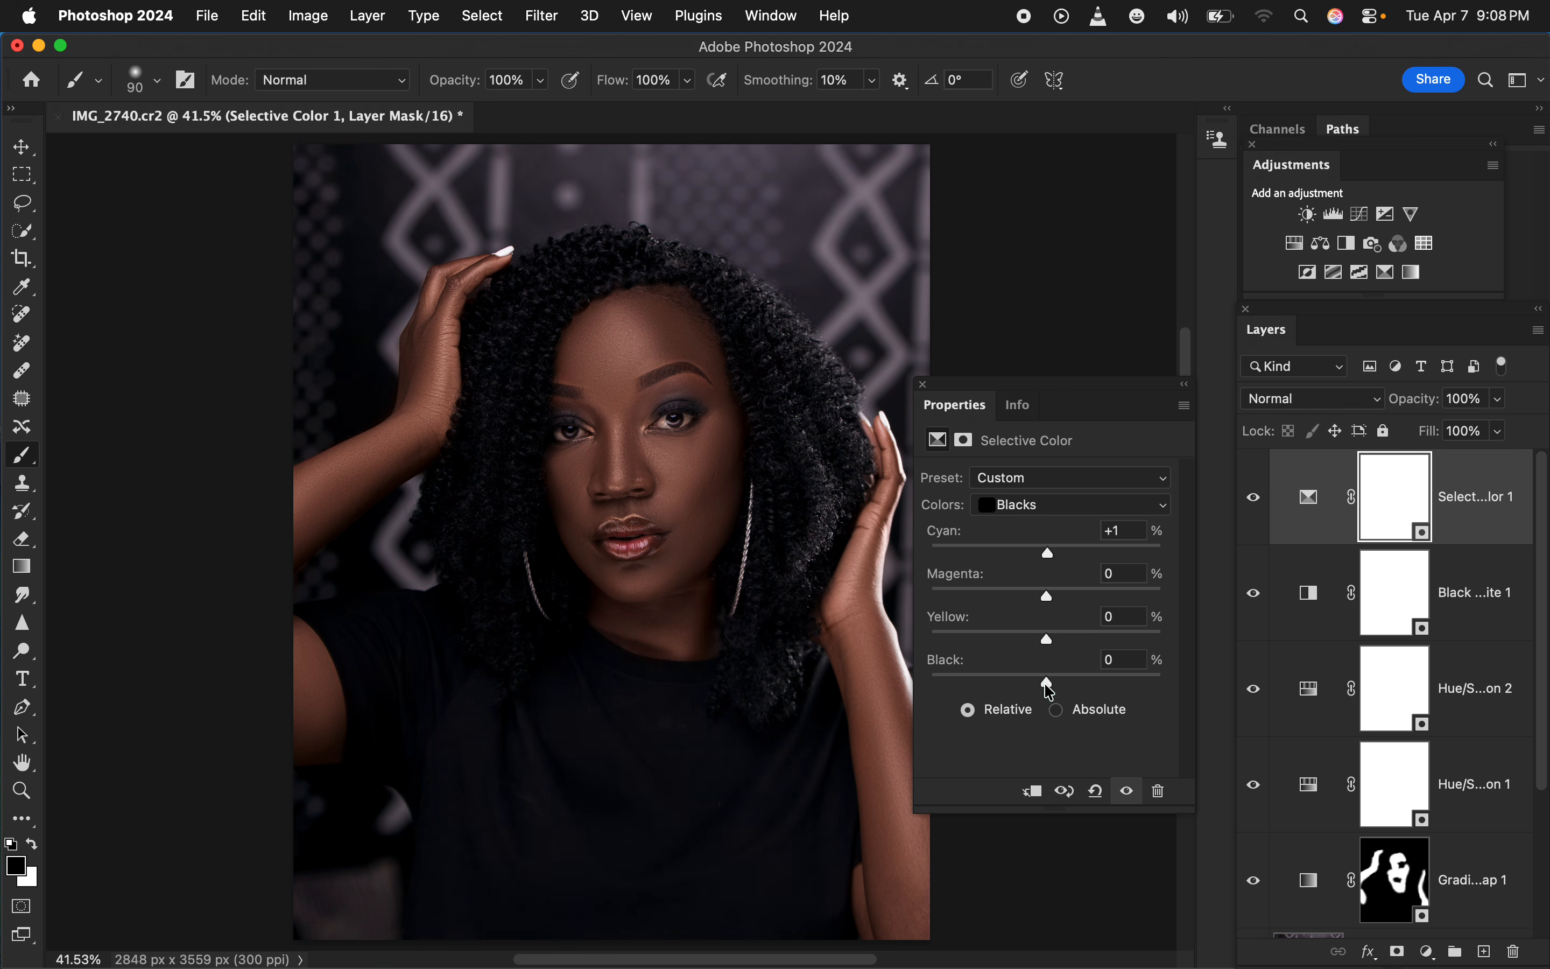
drag(1051, 691, 1053, 690)
drag(1050, 555, 1048, 557)
click(924, 384)
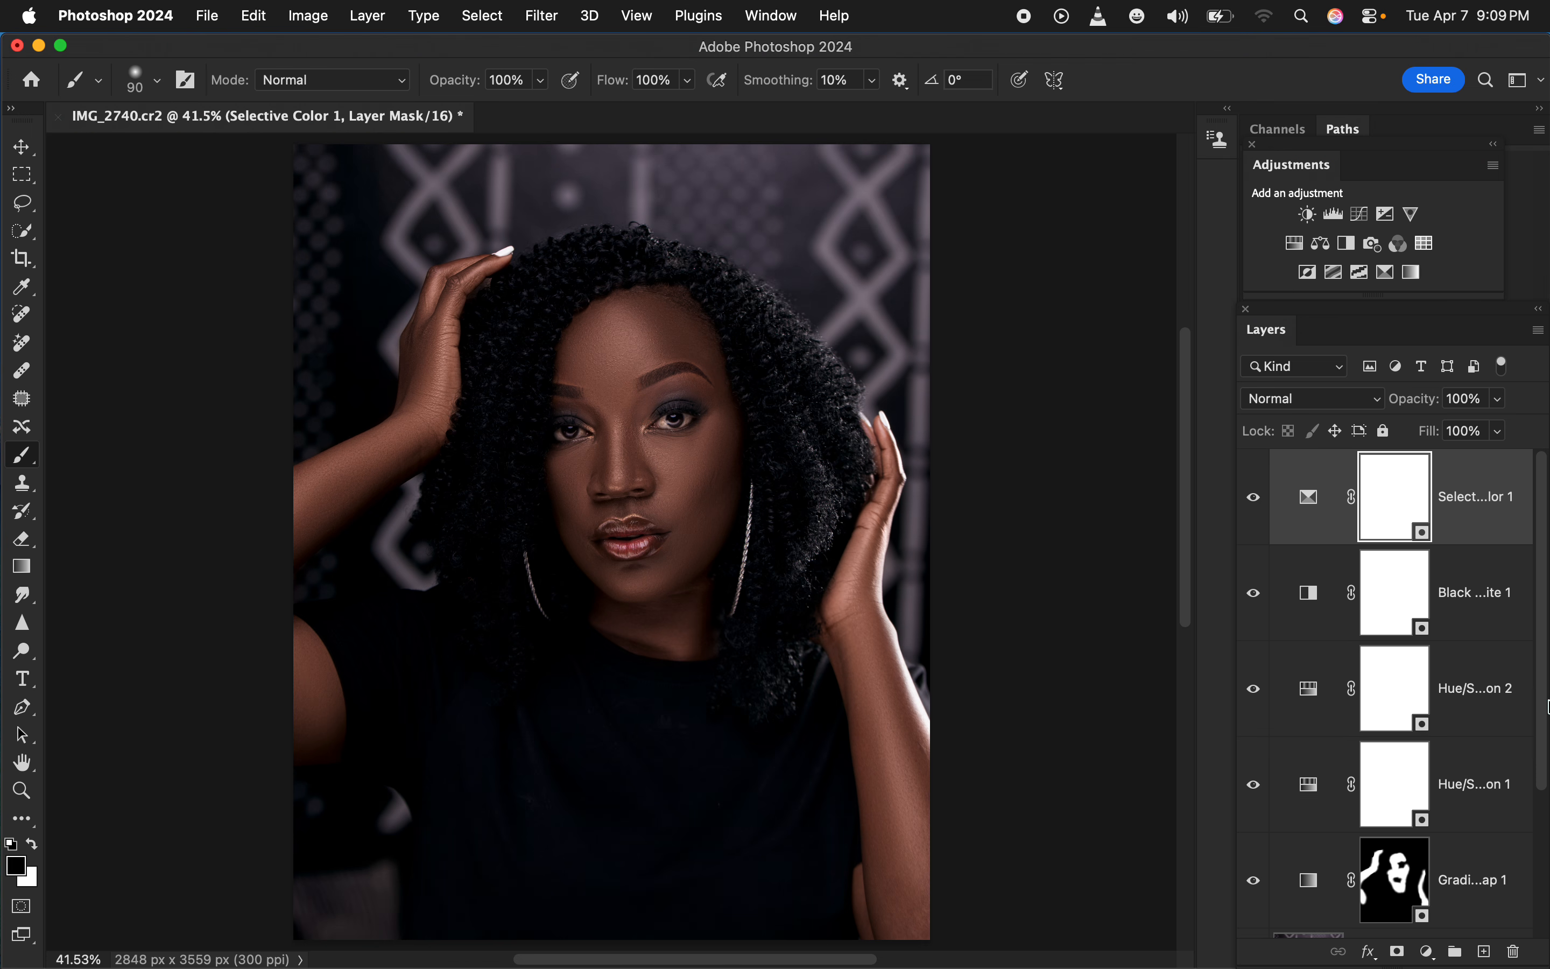
Stamp all visible layers into a new top layer and add a Curves layer with its midpoint lowered to input 135, output 105
key(super+alt+shift+e)
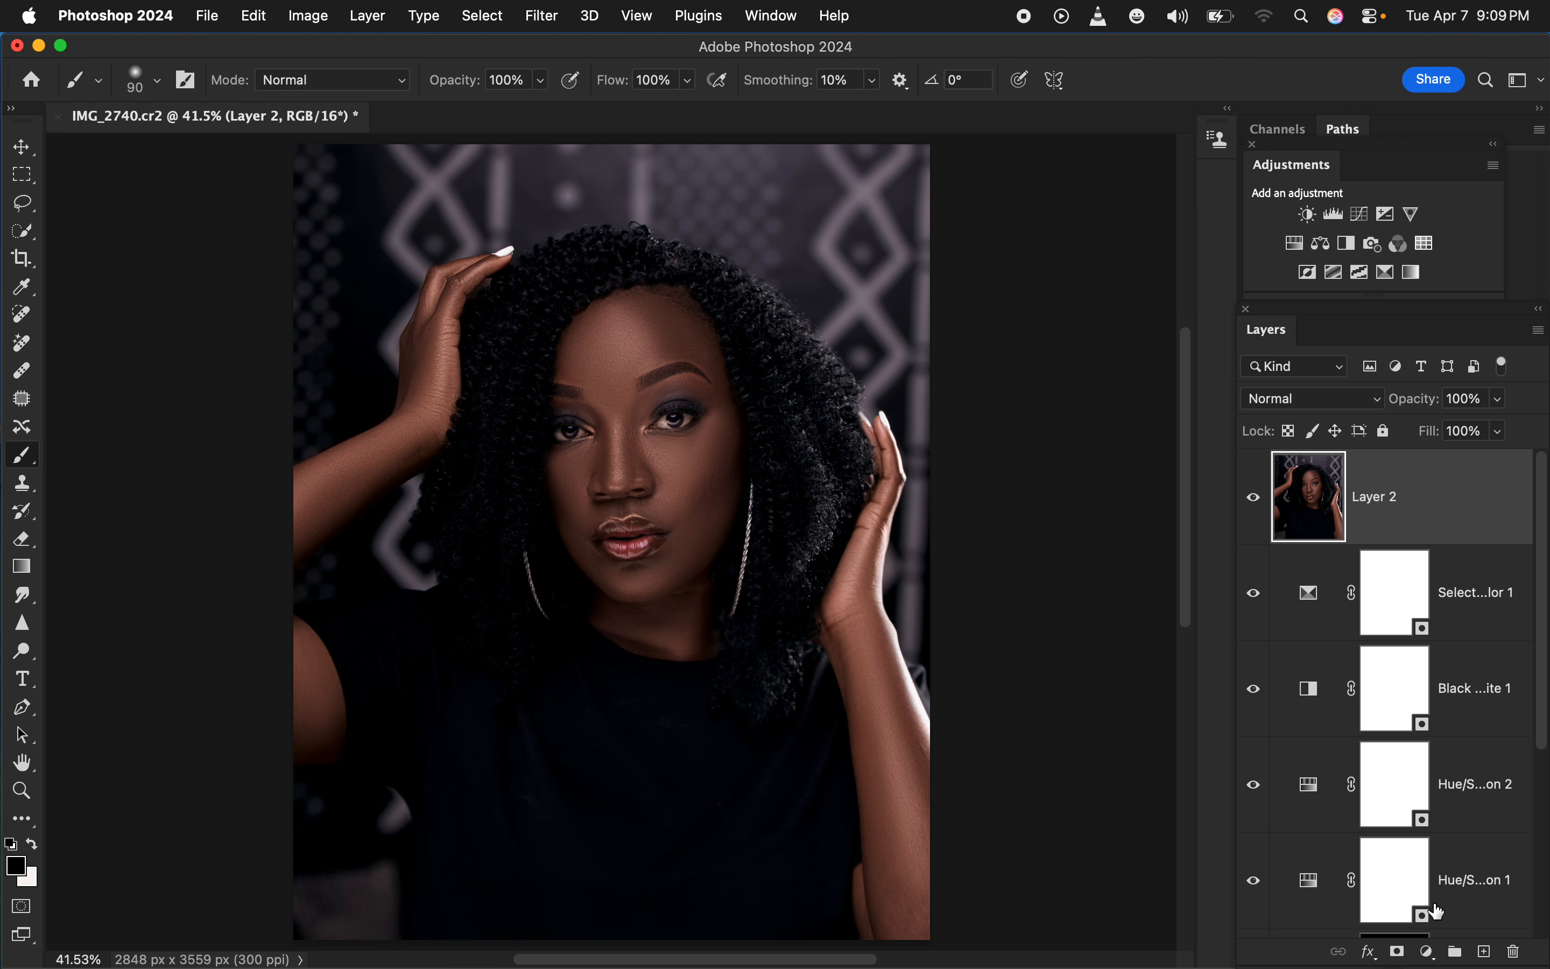
click(1429, 951)
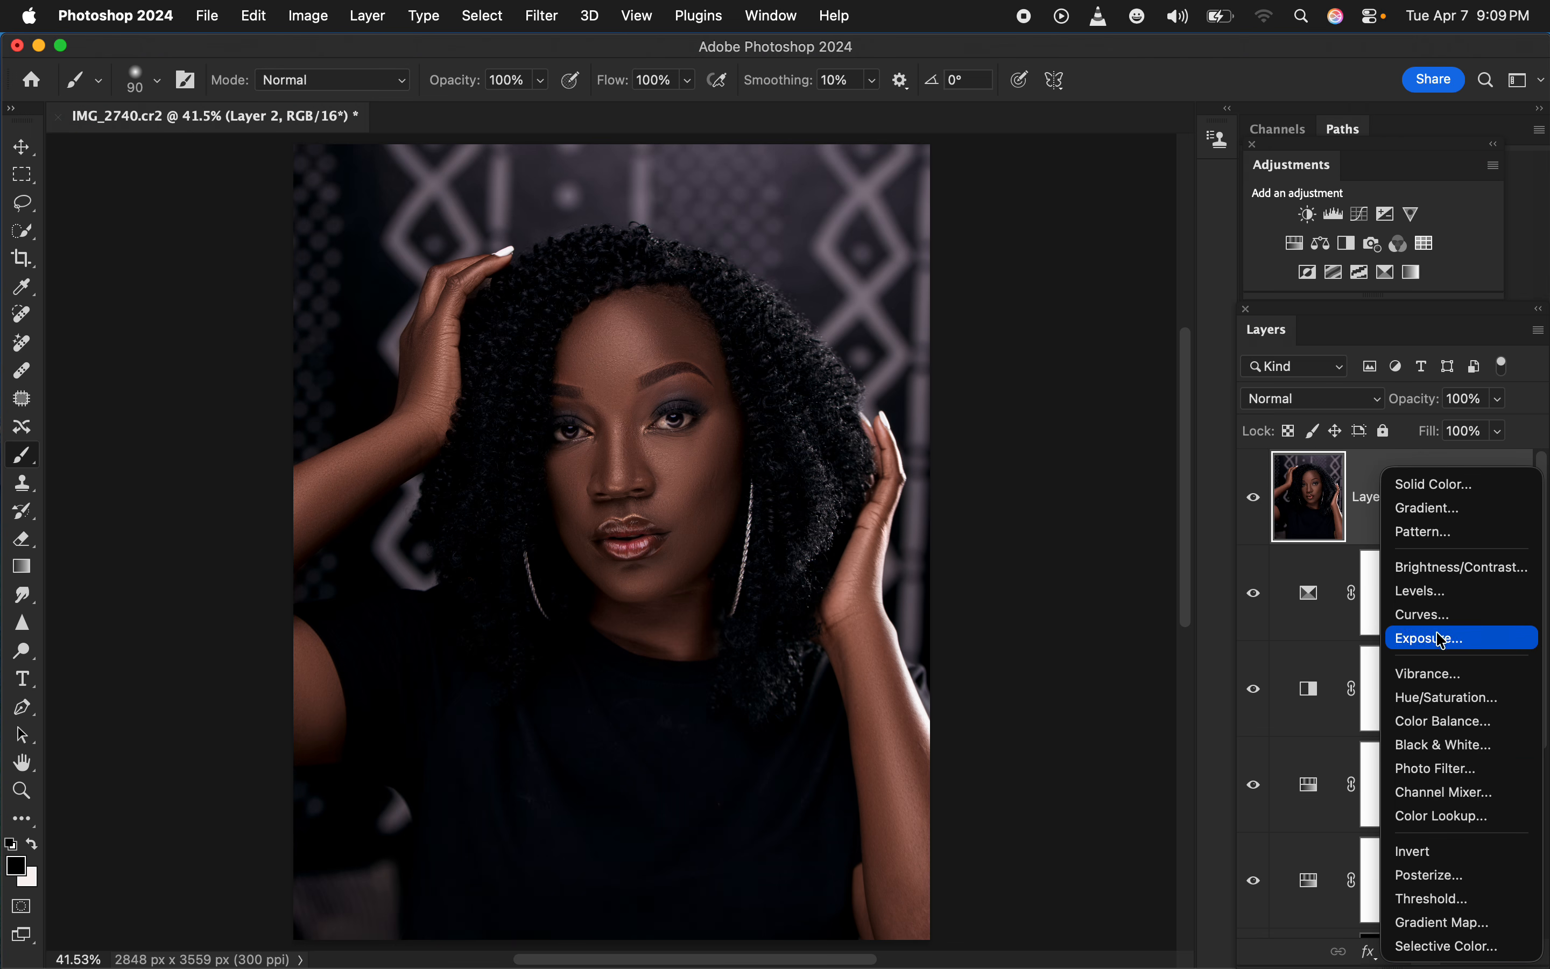
click(1426, 614)
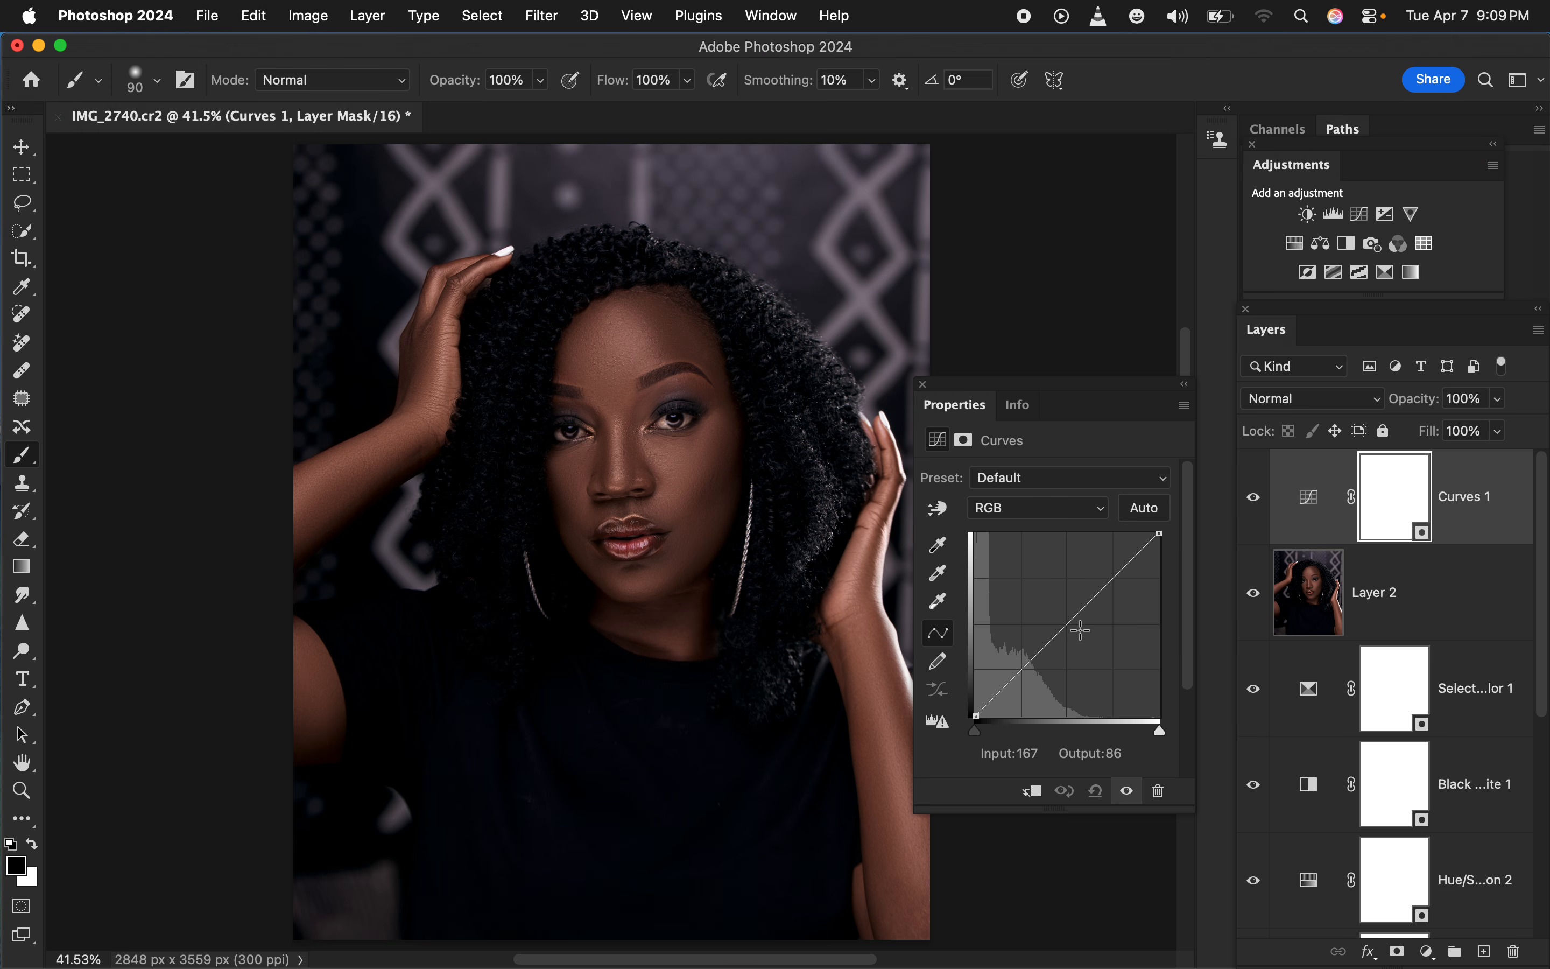
drag(1067, 626, 1079, 641)
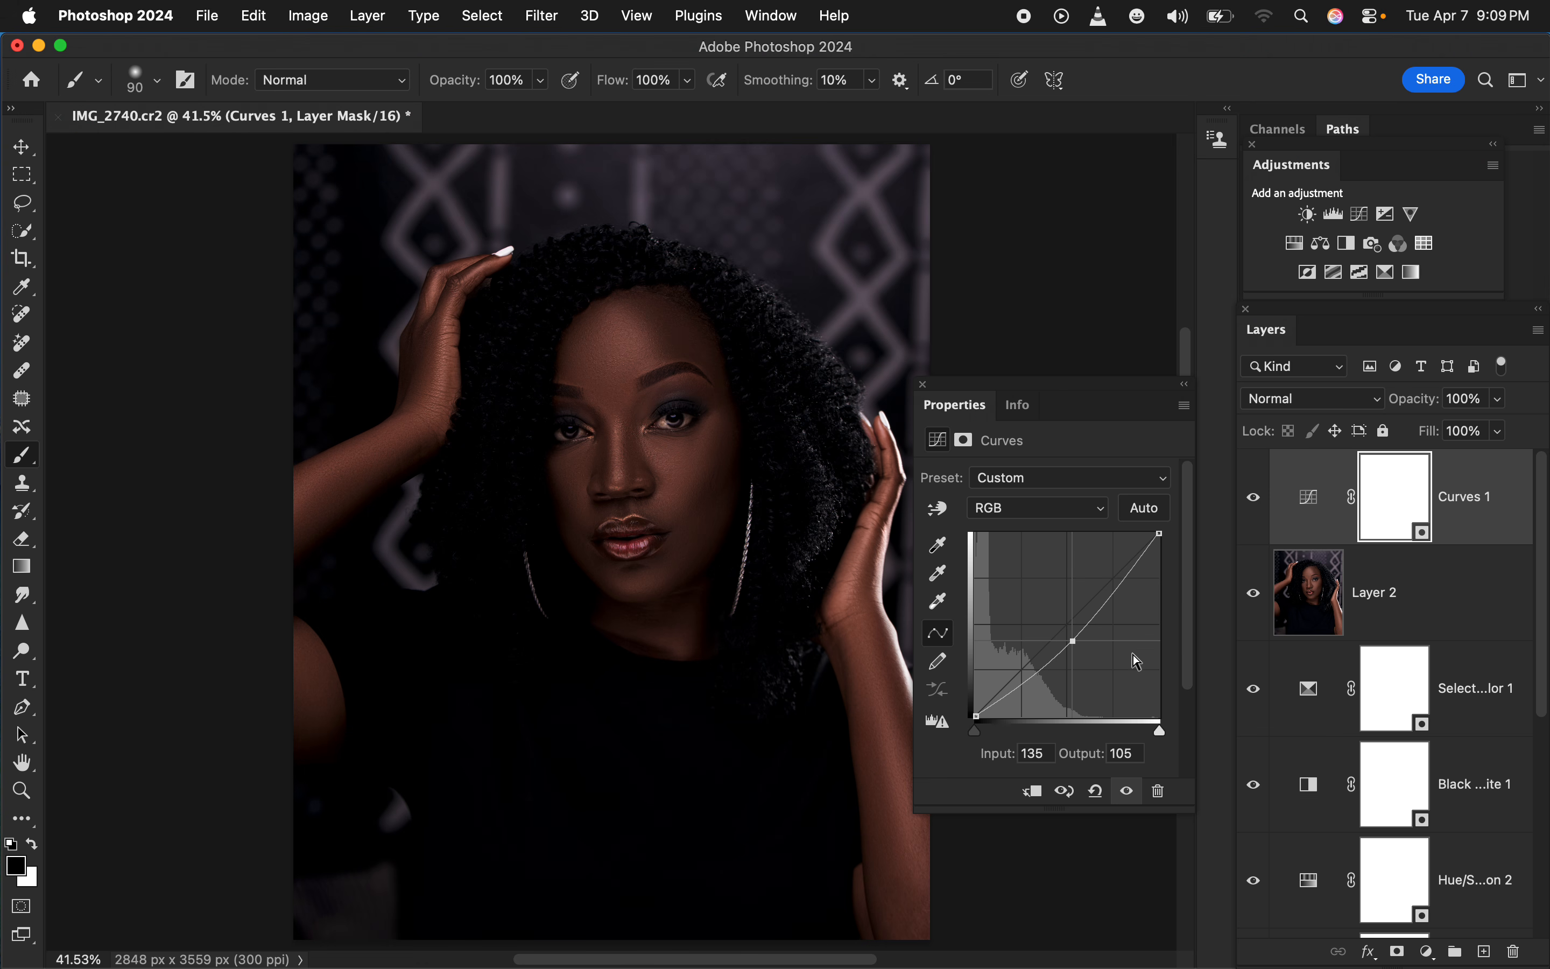
Invert the Curves layer's mask to black and rename the layer as burn
key(super+i)
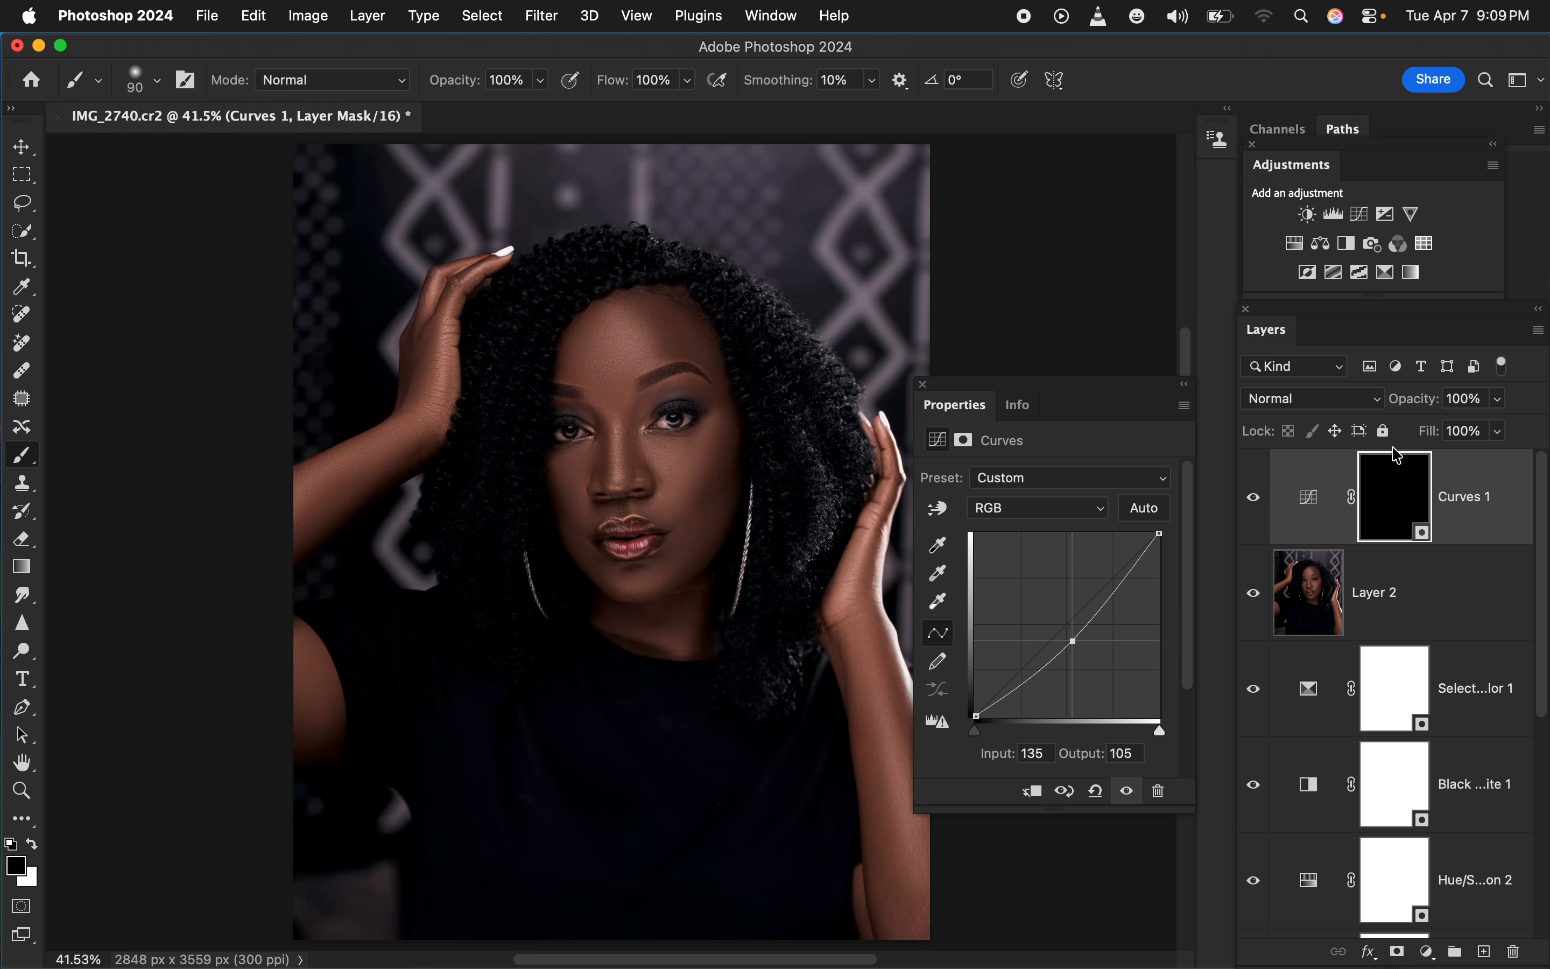
double_click(1468, 496)
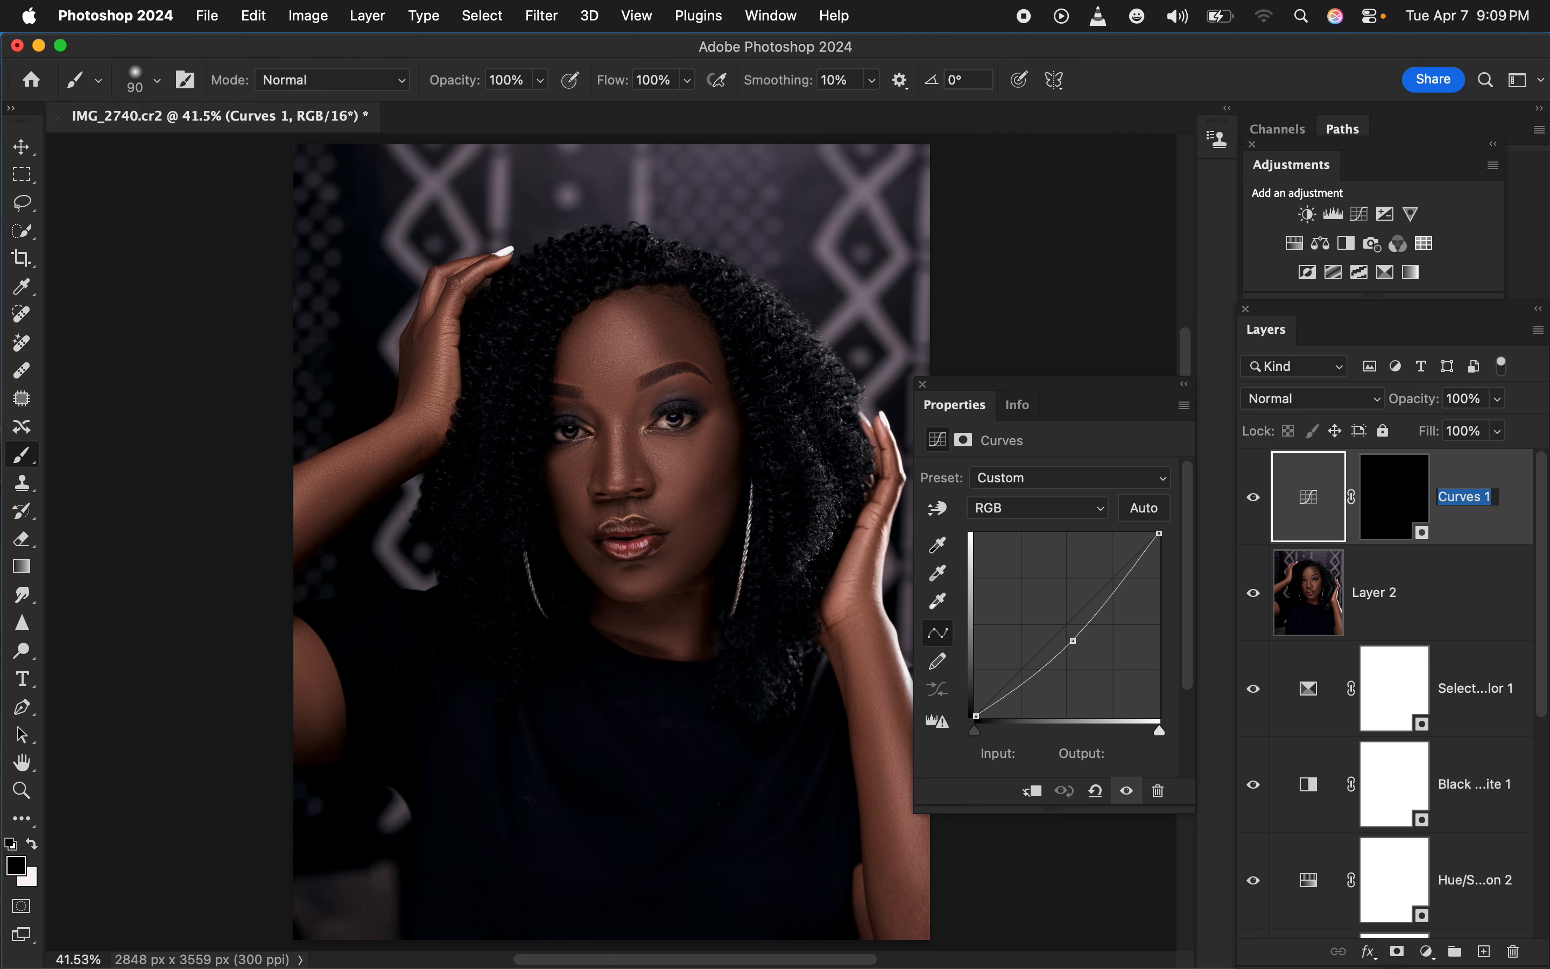
text(burn)
key(Return)
Add another Curves adjustment layer above the burn layer and raise its midtones to input 108, output 145
click(1426, 953)
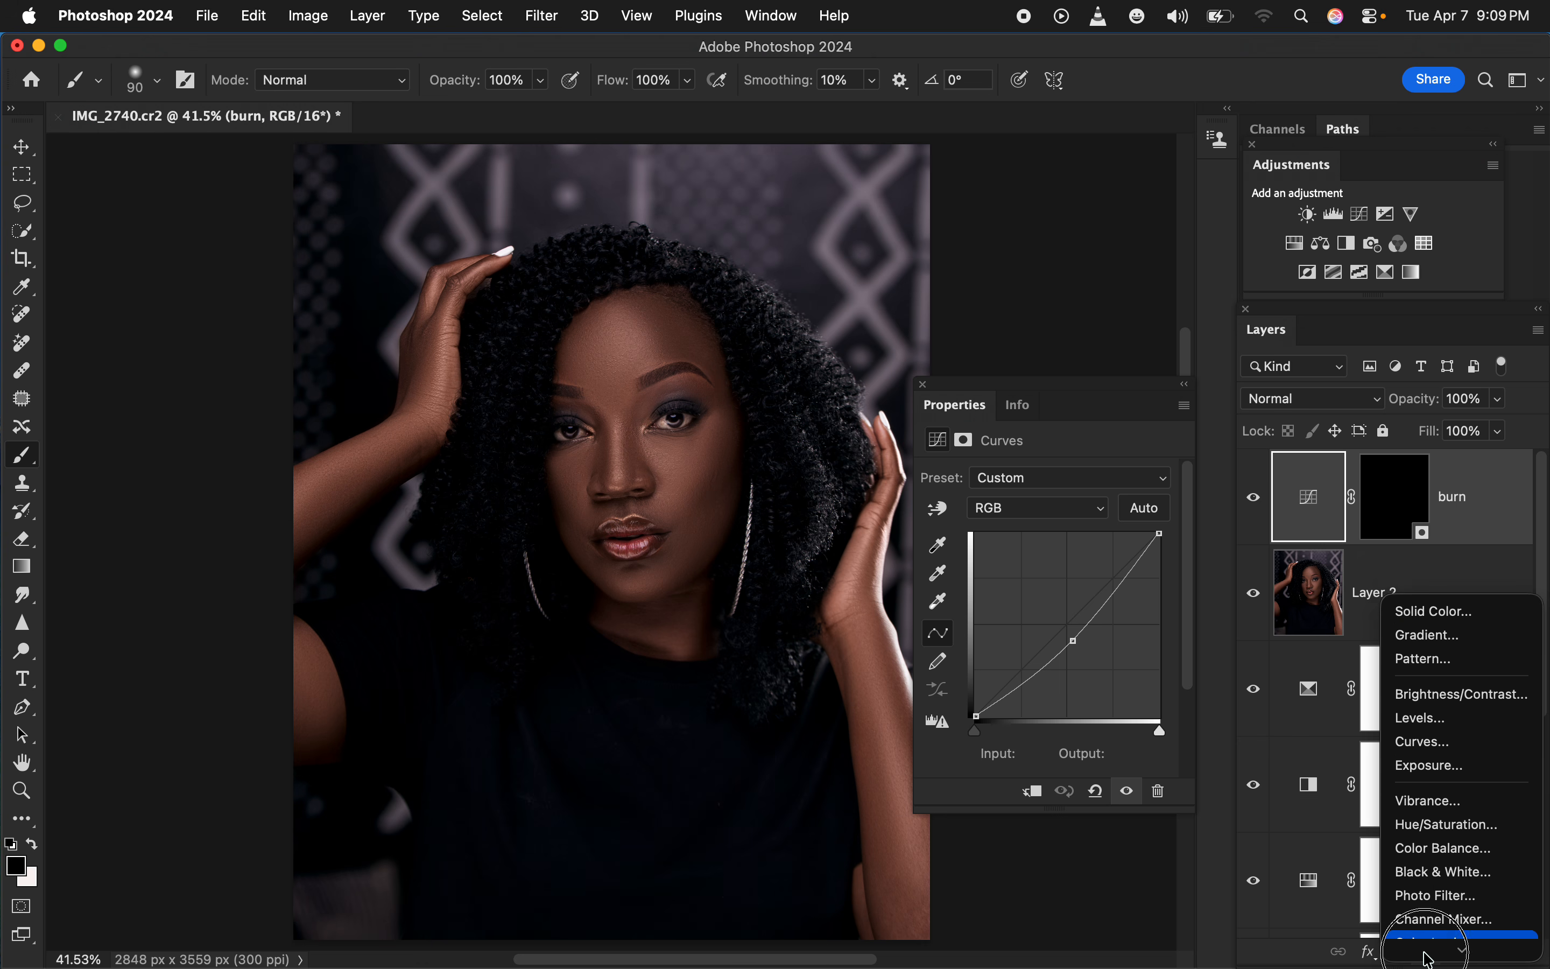
click(1435, 623)
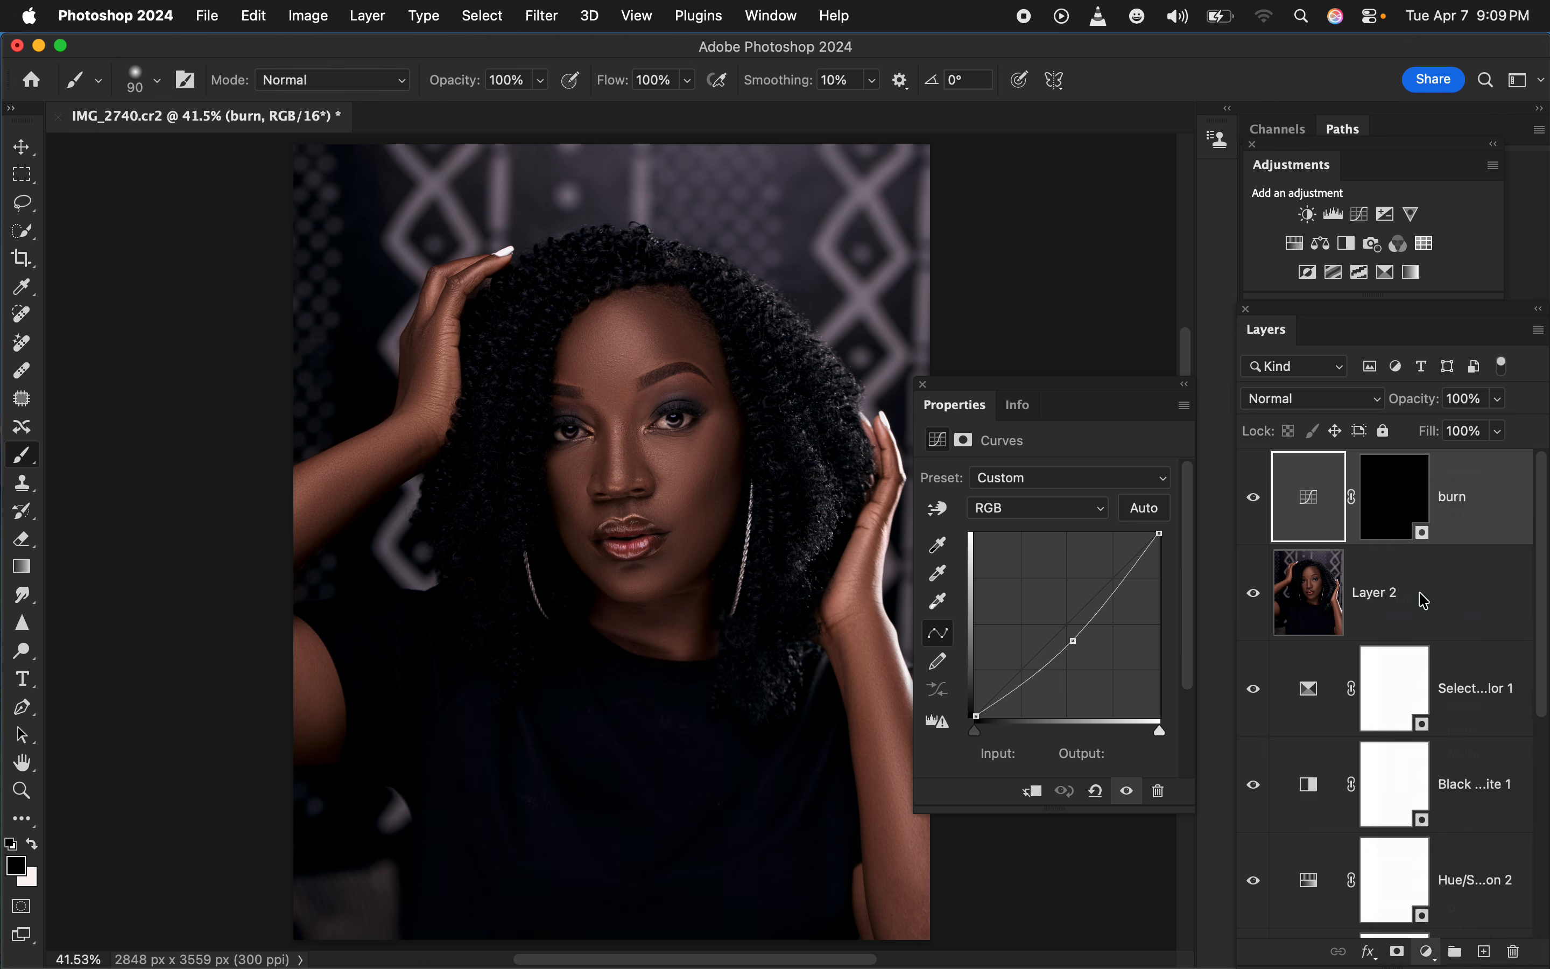
drag(1067, 625, 1054, 612)
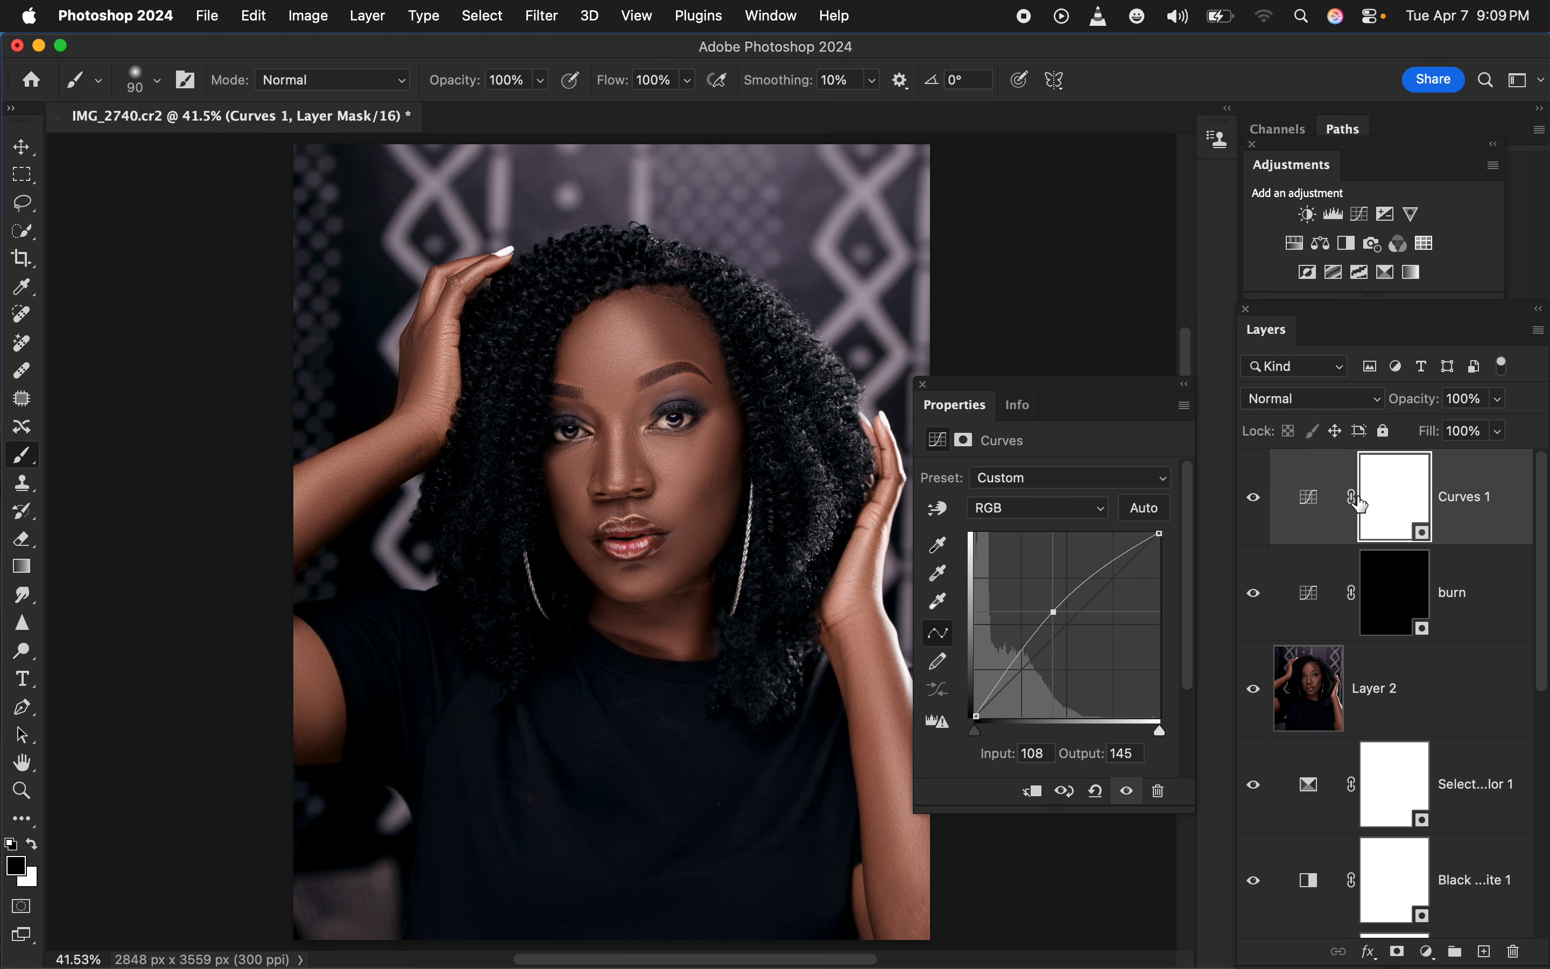
Invert the new Curves layer's mask to black and rename the layer as dodge
key(super+i)
double_click(1471, 494)
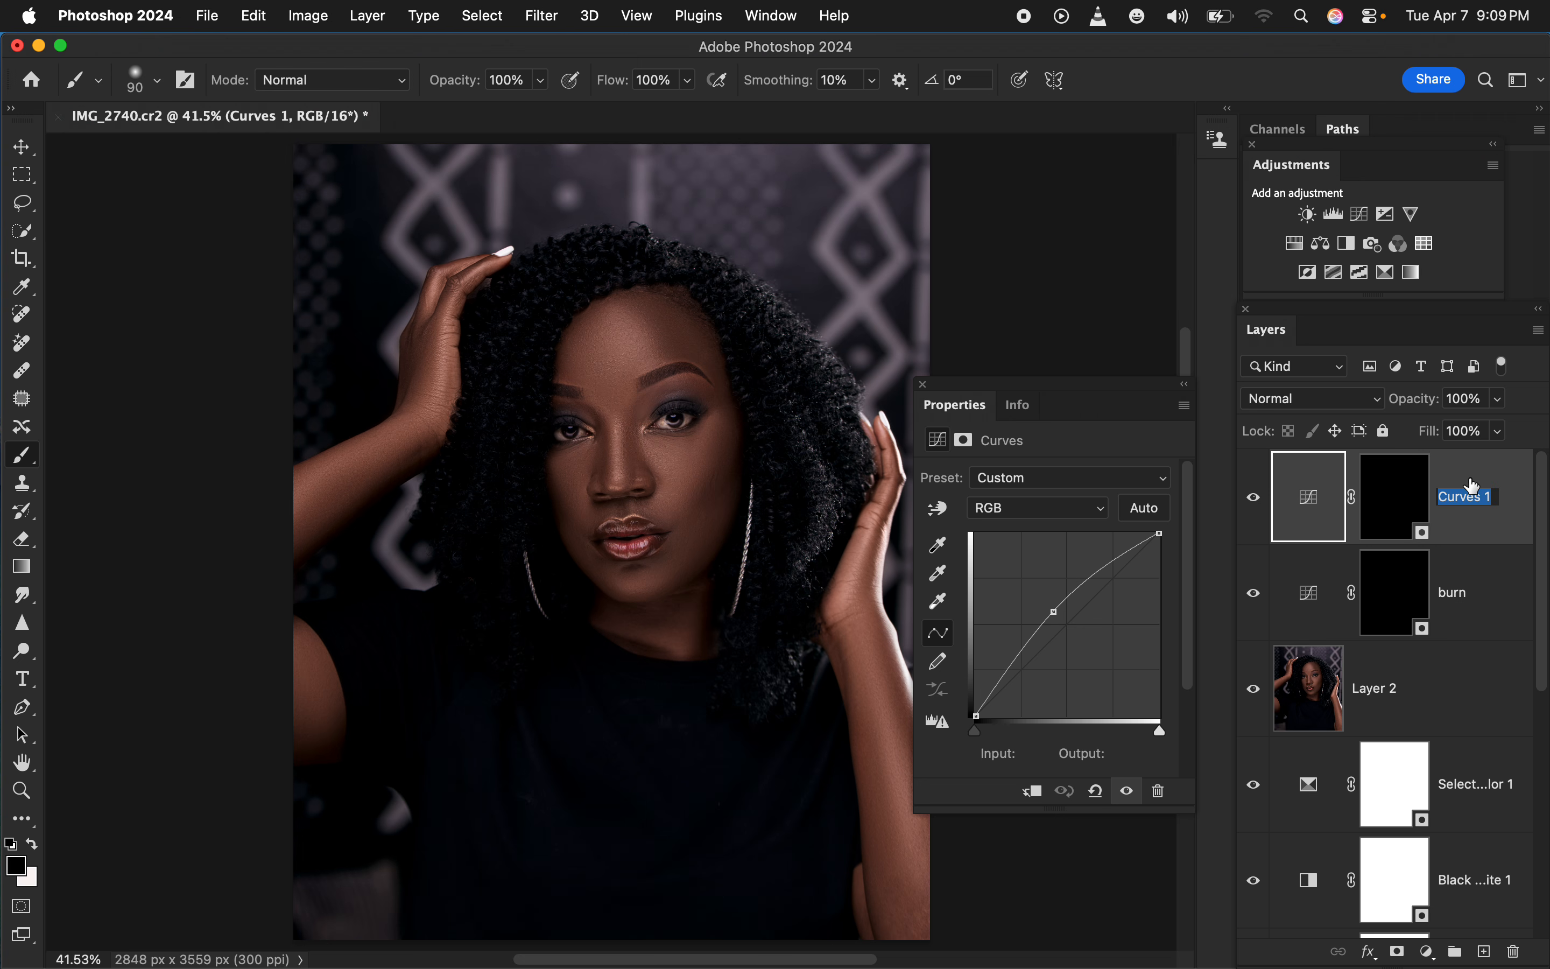
text(dodge)
key(Return)
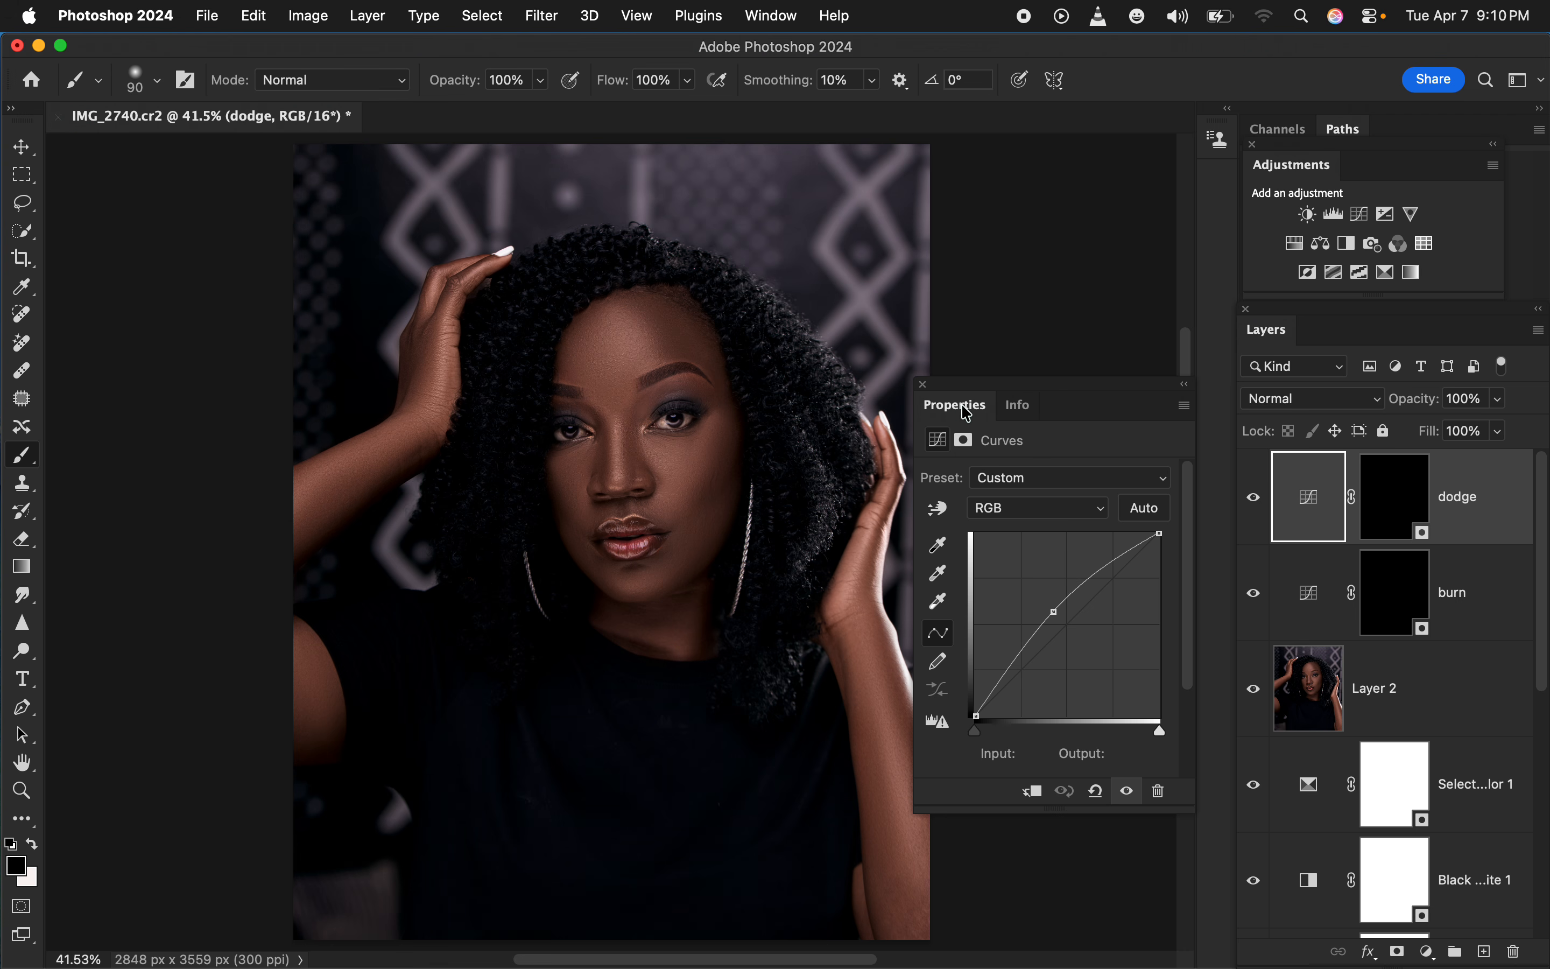
Paint white on the burn layer's mask over the cheek contours, sides of the nose, outer forehead and the edges of both arms
click(1399, 600)
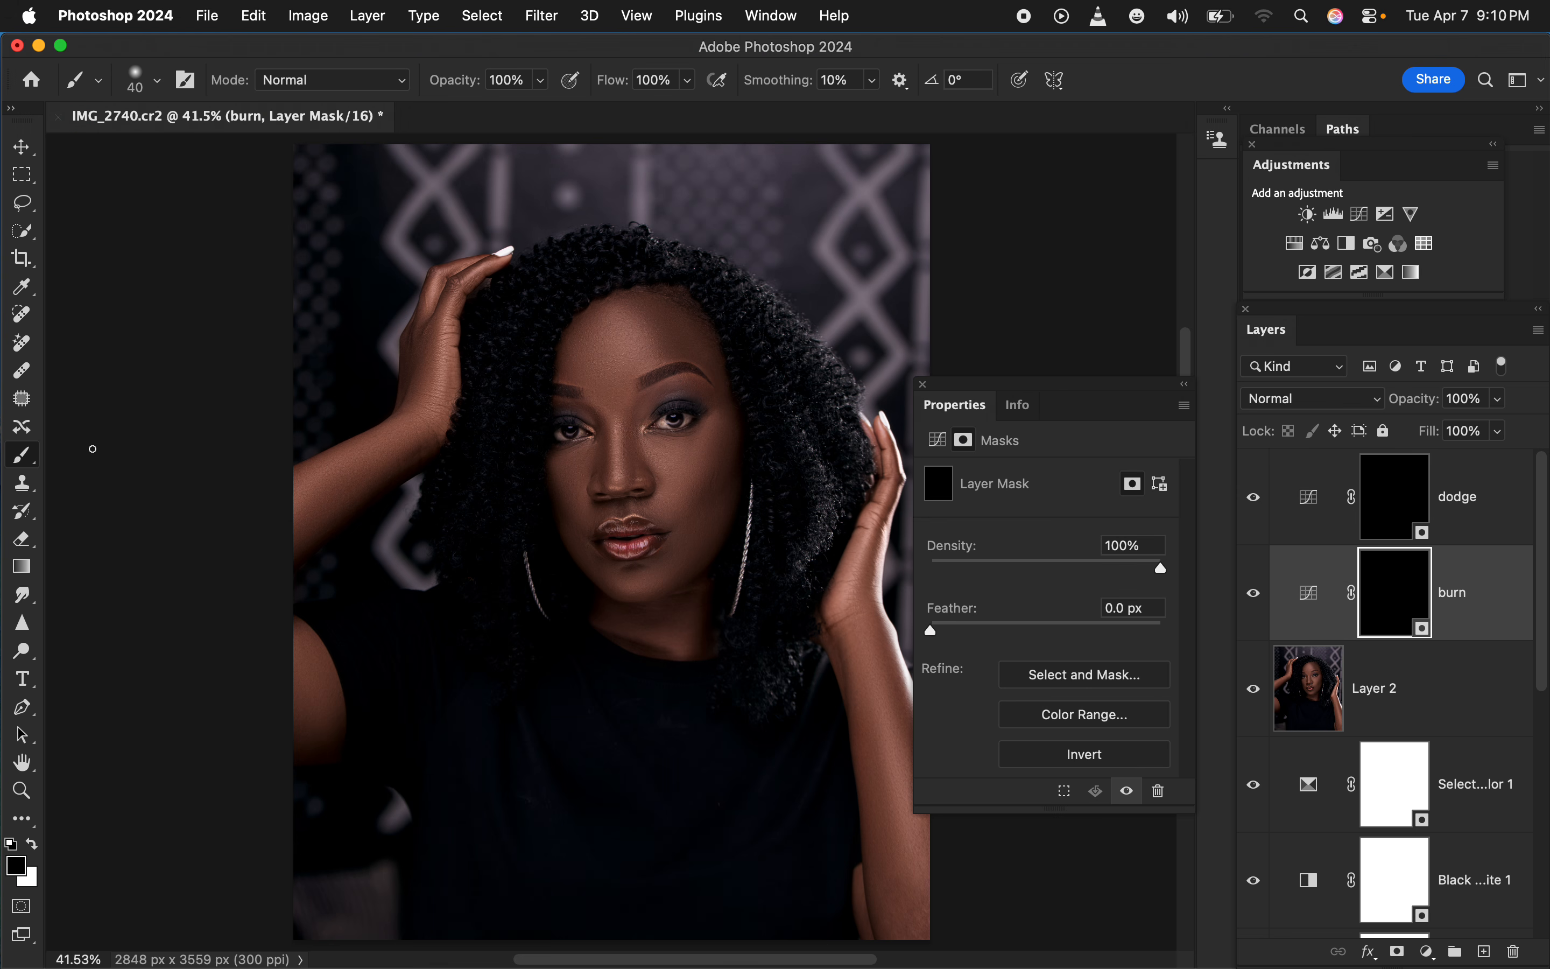
click(32, 844)
mouse_move(723, 458)
mouse_down()
mouse_move(693, 512)
mouse_move(730, 448)
mouse_move(693, 513)
mouse_move(712, 481)
mouse_up()
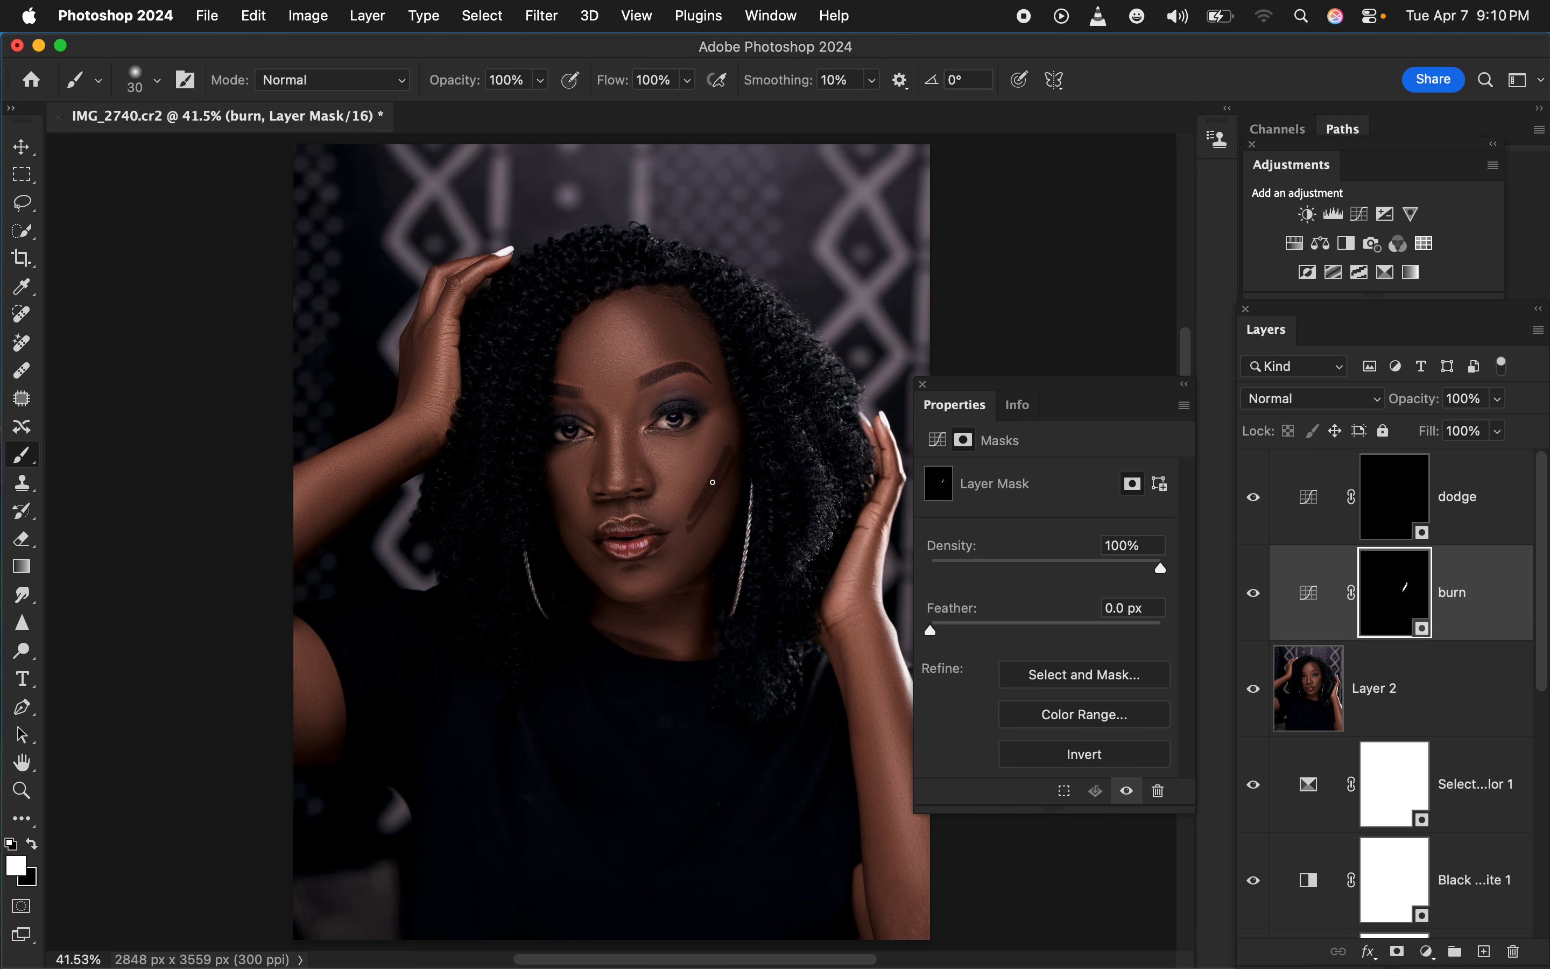
mouse_move(565, 512)
mouse_down()
mouse_move(583, 531)
mouse_move(563, 513)
mouse_up()
mouse_move(640, 435)
mouse_down()
mouse_move(626, 471)
mouse_move(620, 433)
mouse_move(594, 440)
mouse_move(604, 449)
mouse_up()
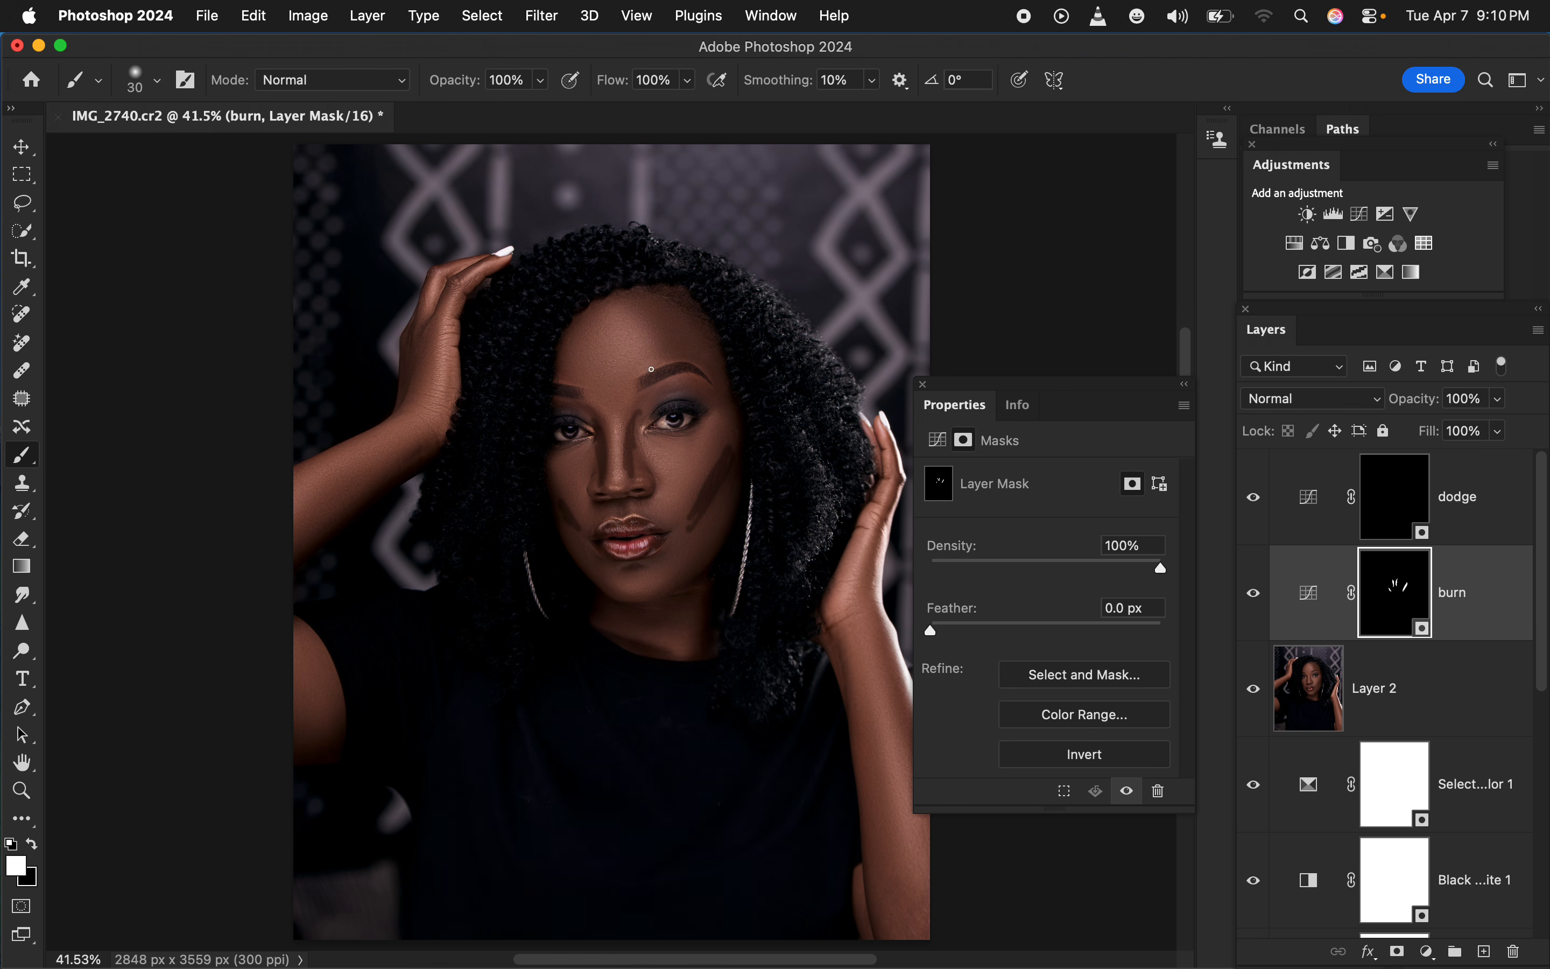
mouse_move(583, 328)
mouse_down()
mouse_move(569, 375)
mouse_move(593, 374)
mouse_up()
drag(673, 321, 698, 364)
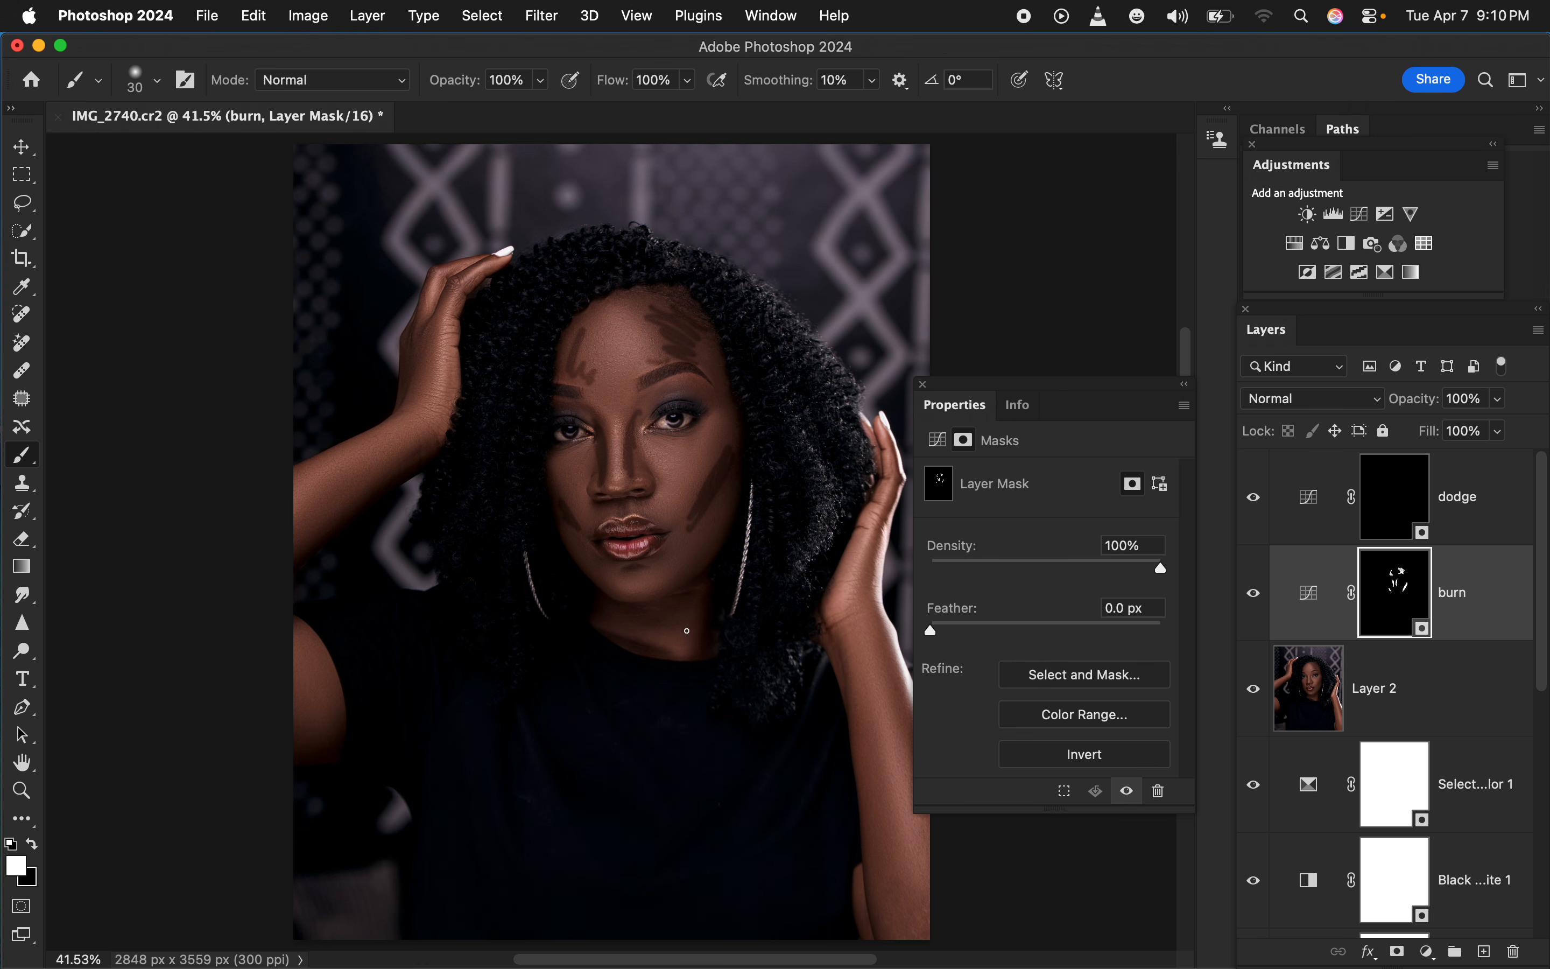
drag(885, 634, 907, 728)
drag(299, 535, 371, 478)
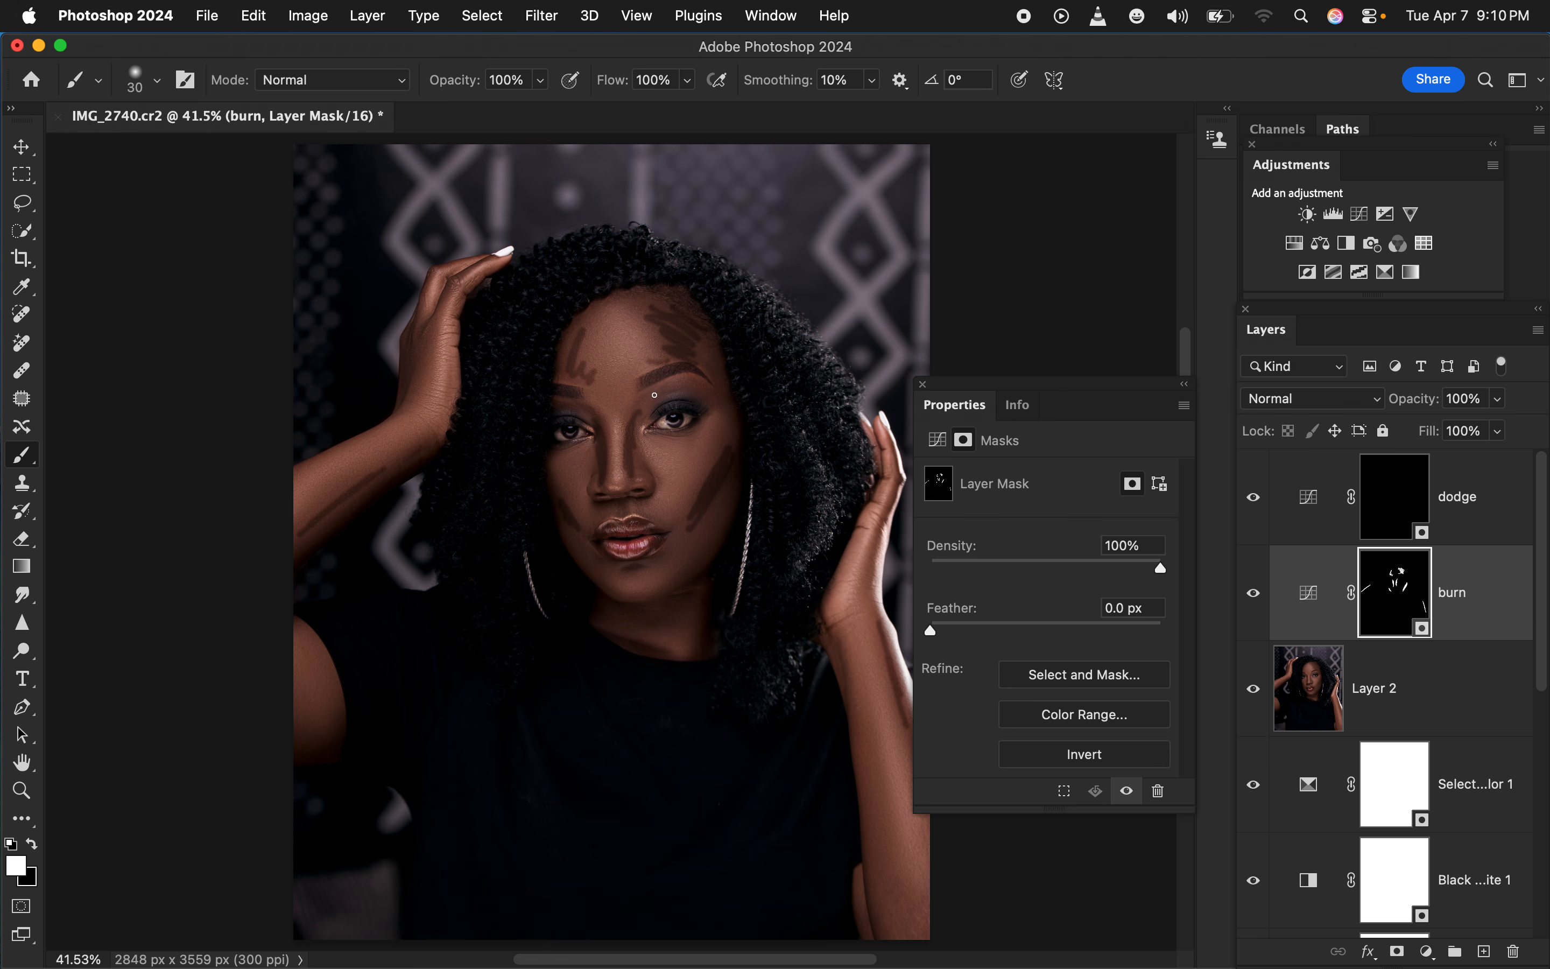
Paint white on the dodge layer's mask over the cheeks, nose bridge, central forehead, chin and the raised hand near the wrist
click(1395, 512)
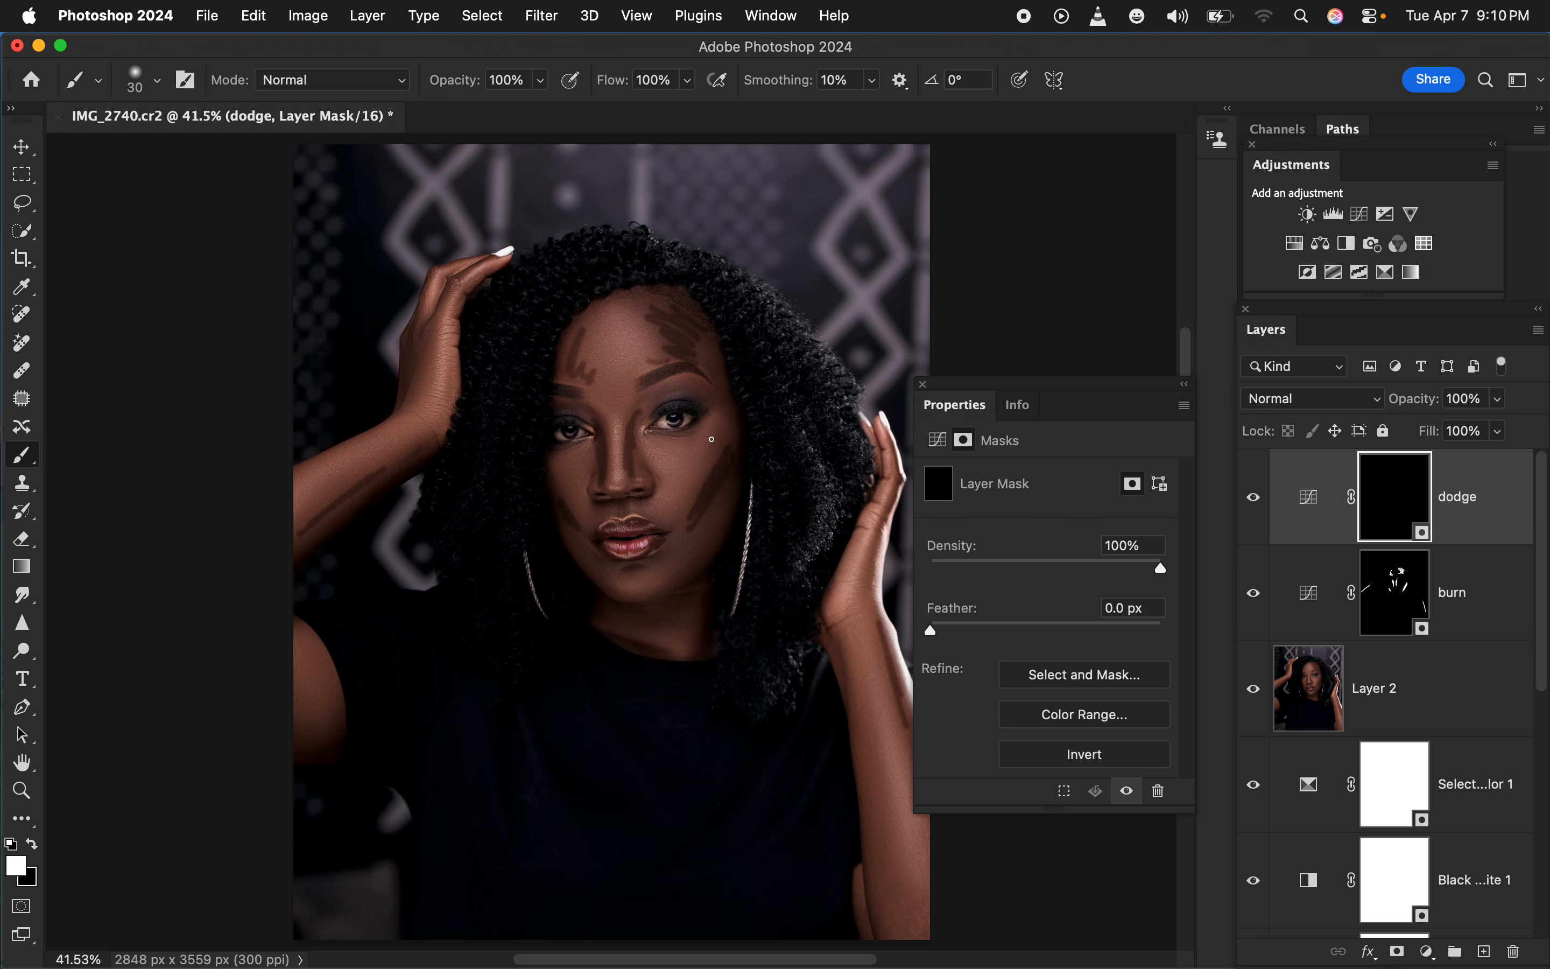
mouse_move(670, 449)
mouse_down()
mouse_move(695, 457)
mouse_move(670, 479)
mouse_move(656, 465)
mouse_up()
drag(563, 473, 580, 505)
drag(612, 417, 614, 452)
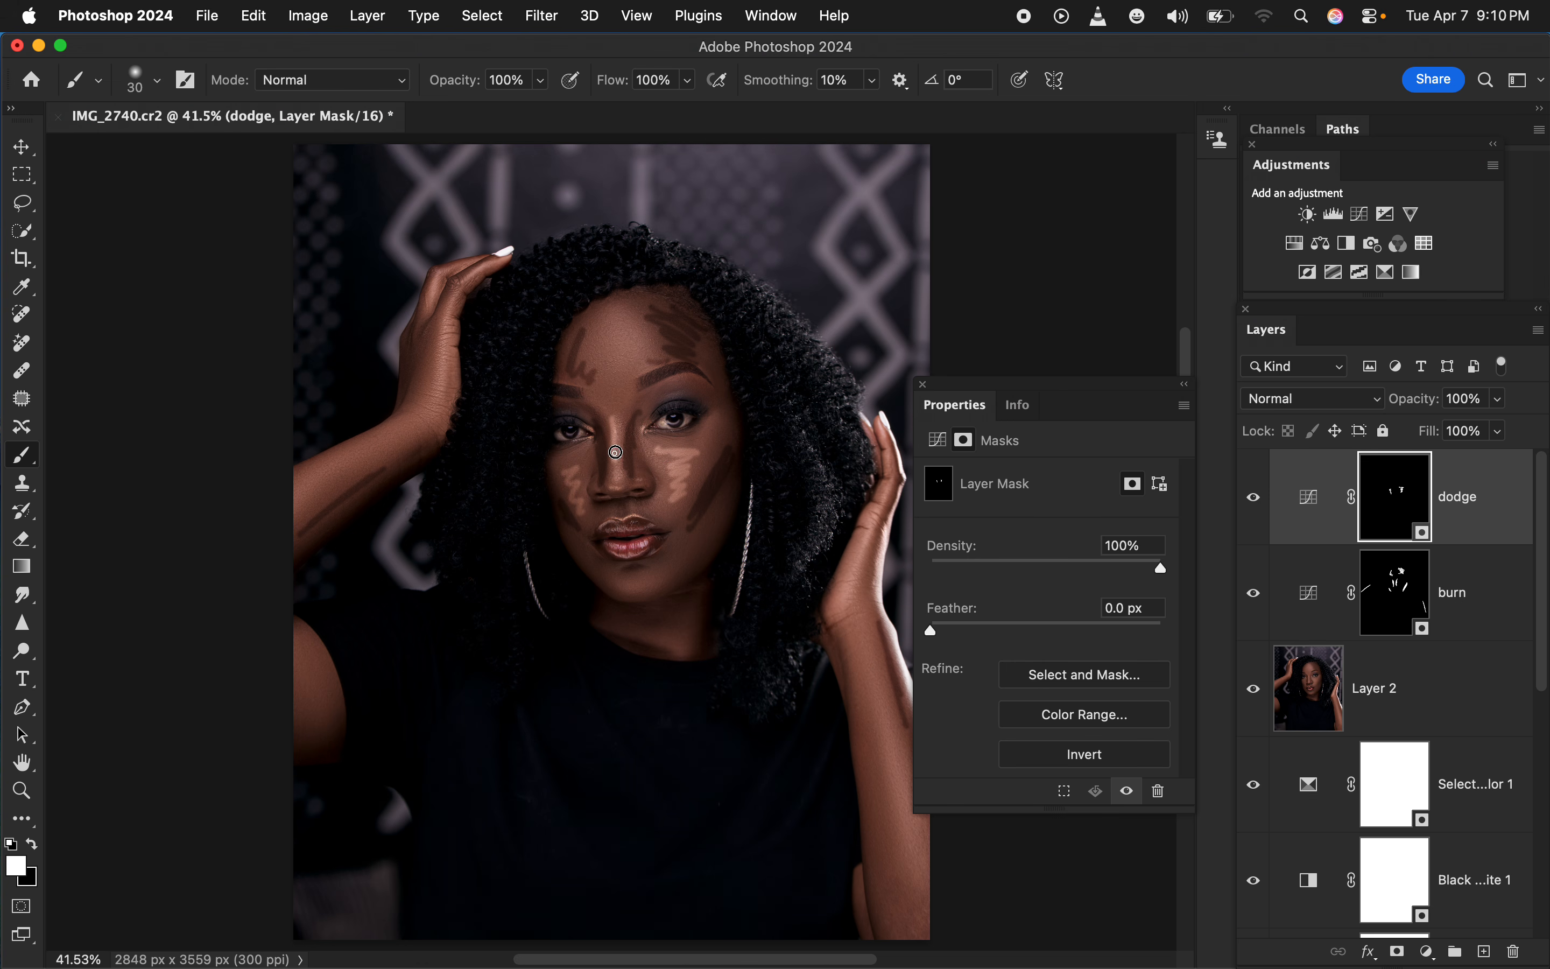
drag(602, 327, 619, 403)
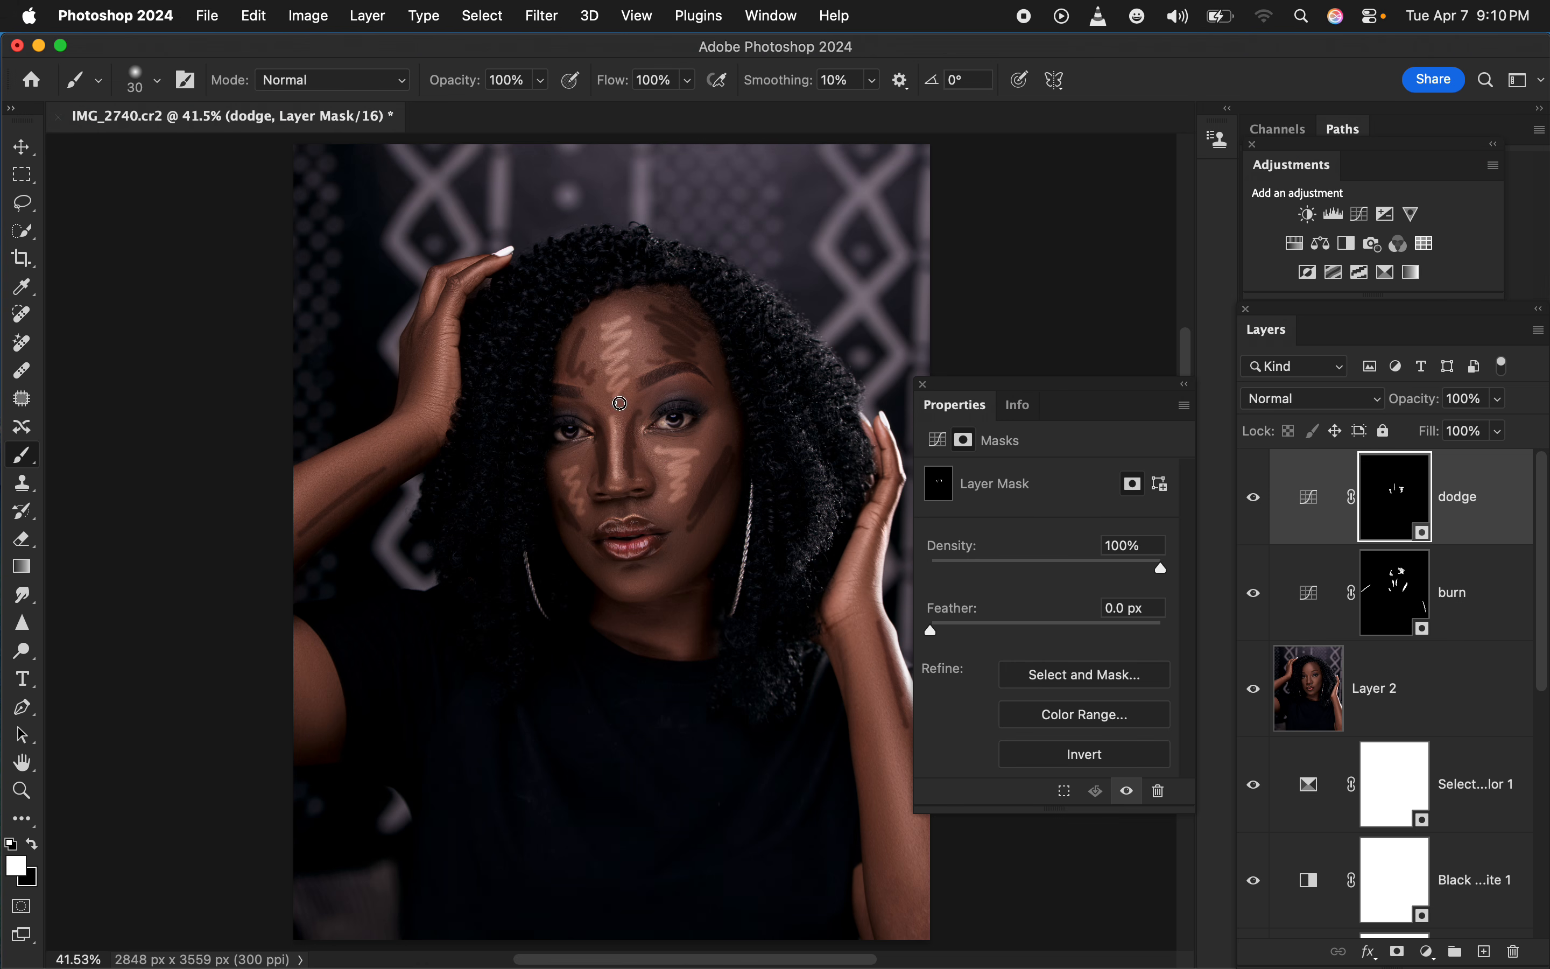
drag(652, 576, 646, 581)
mouse_move(617, 376)
mouse_down()
mouse_move(596, 341)
mouse_move(620, 318)
mouse_move(640, 355)
mouse_up()
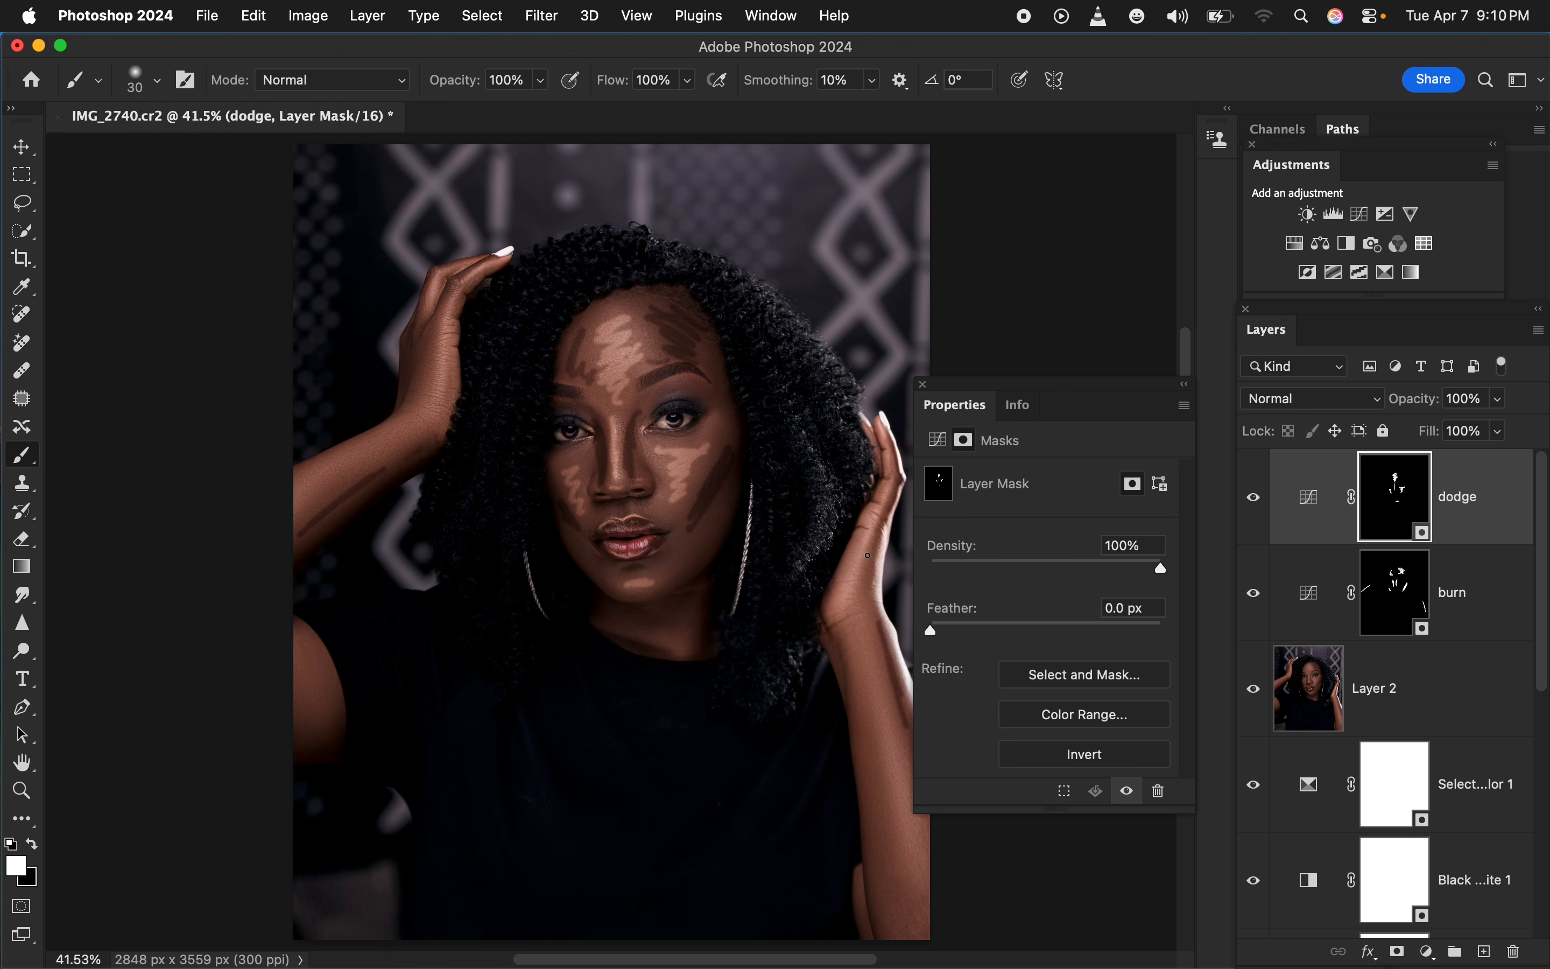
drag(868, 541, 848, 602)
Feather the dodge mask to 64.9 px and the burn mask to 80.4 px, and put away the mask properties
drag(944, 630, 1061, 634)
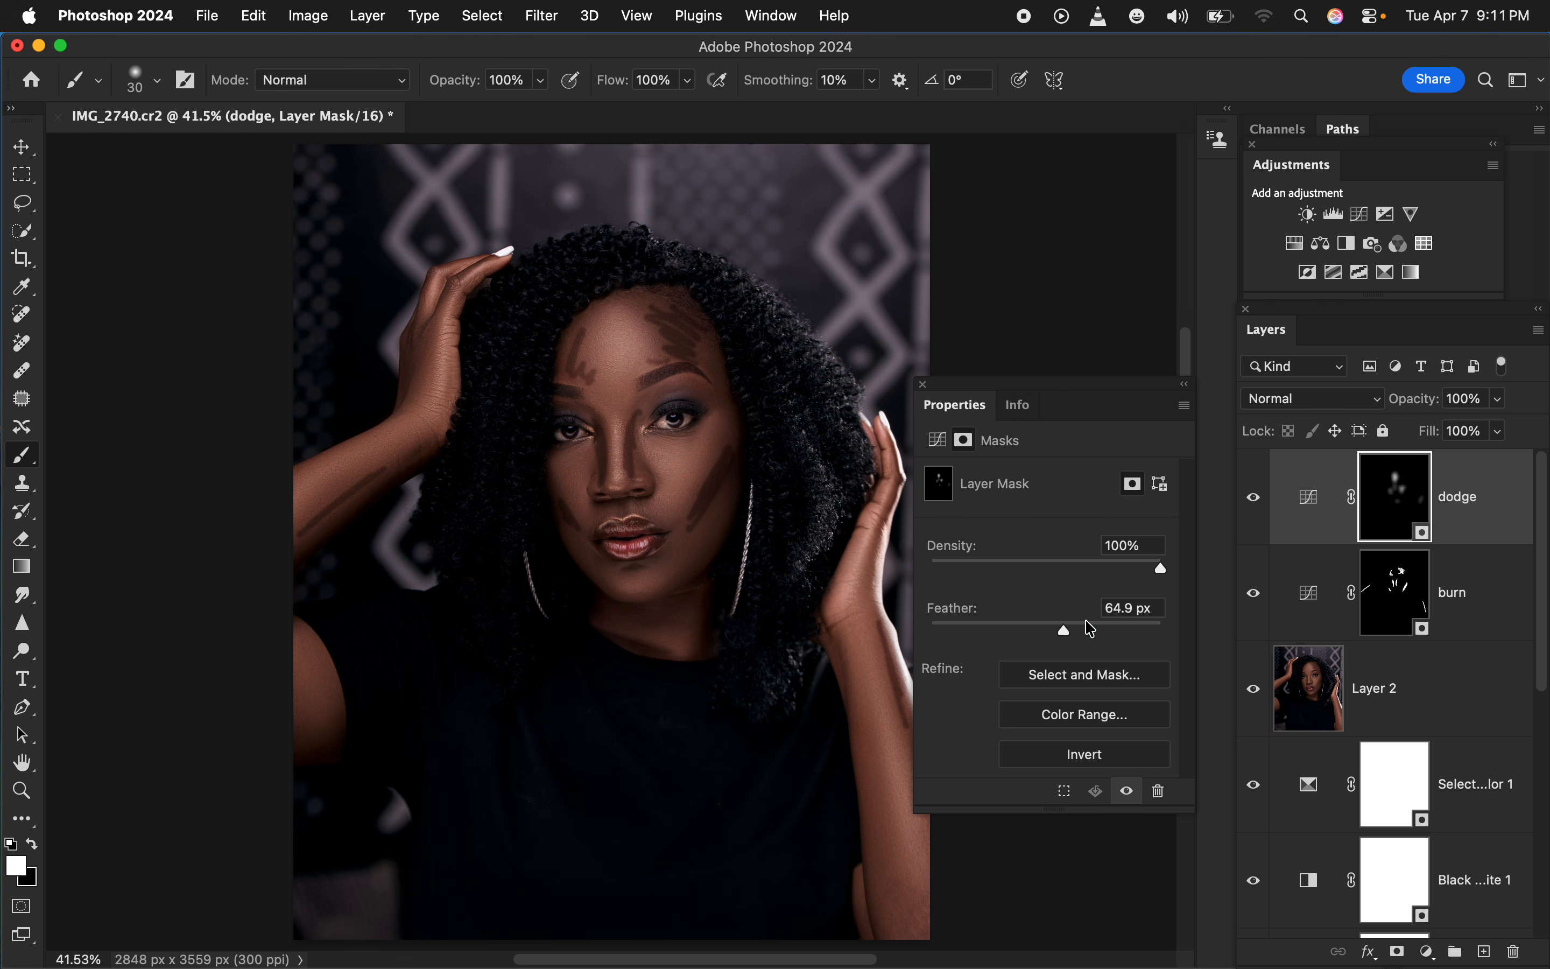
click(1398, 597)
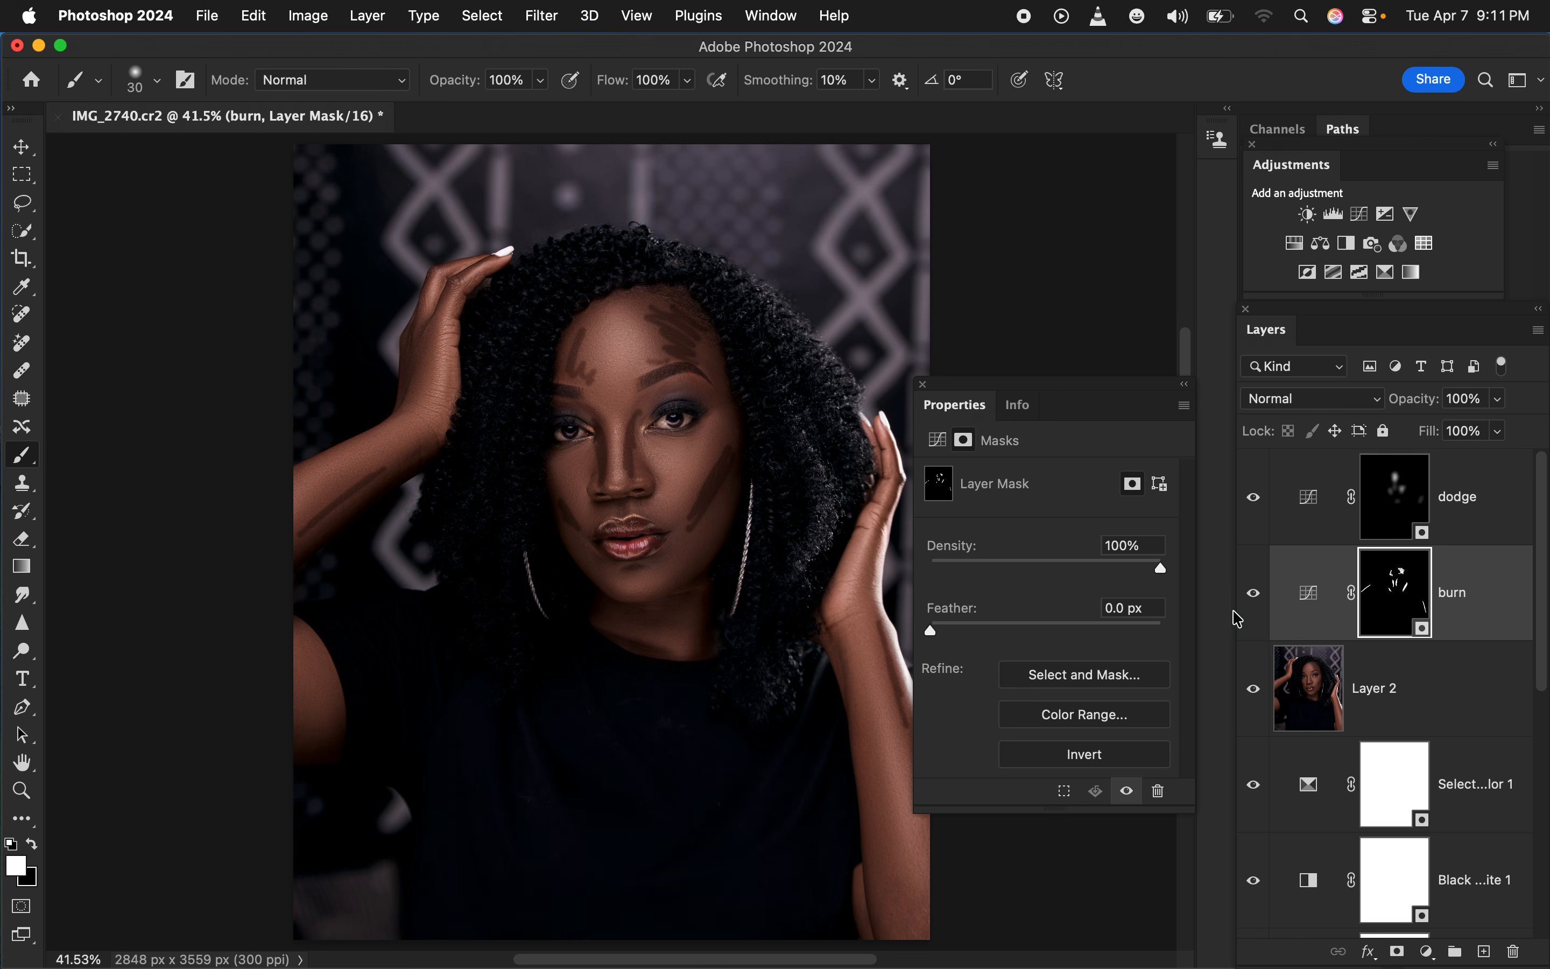
drag(934, 632, 1078, 640)
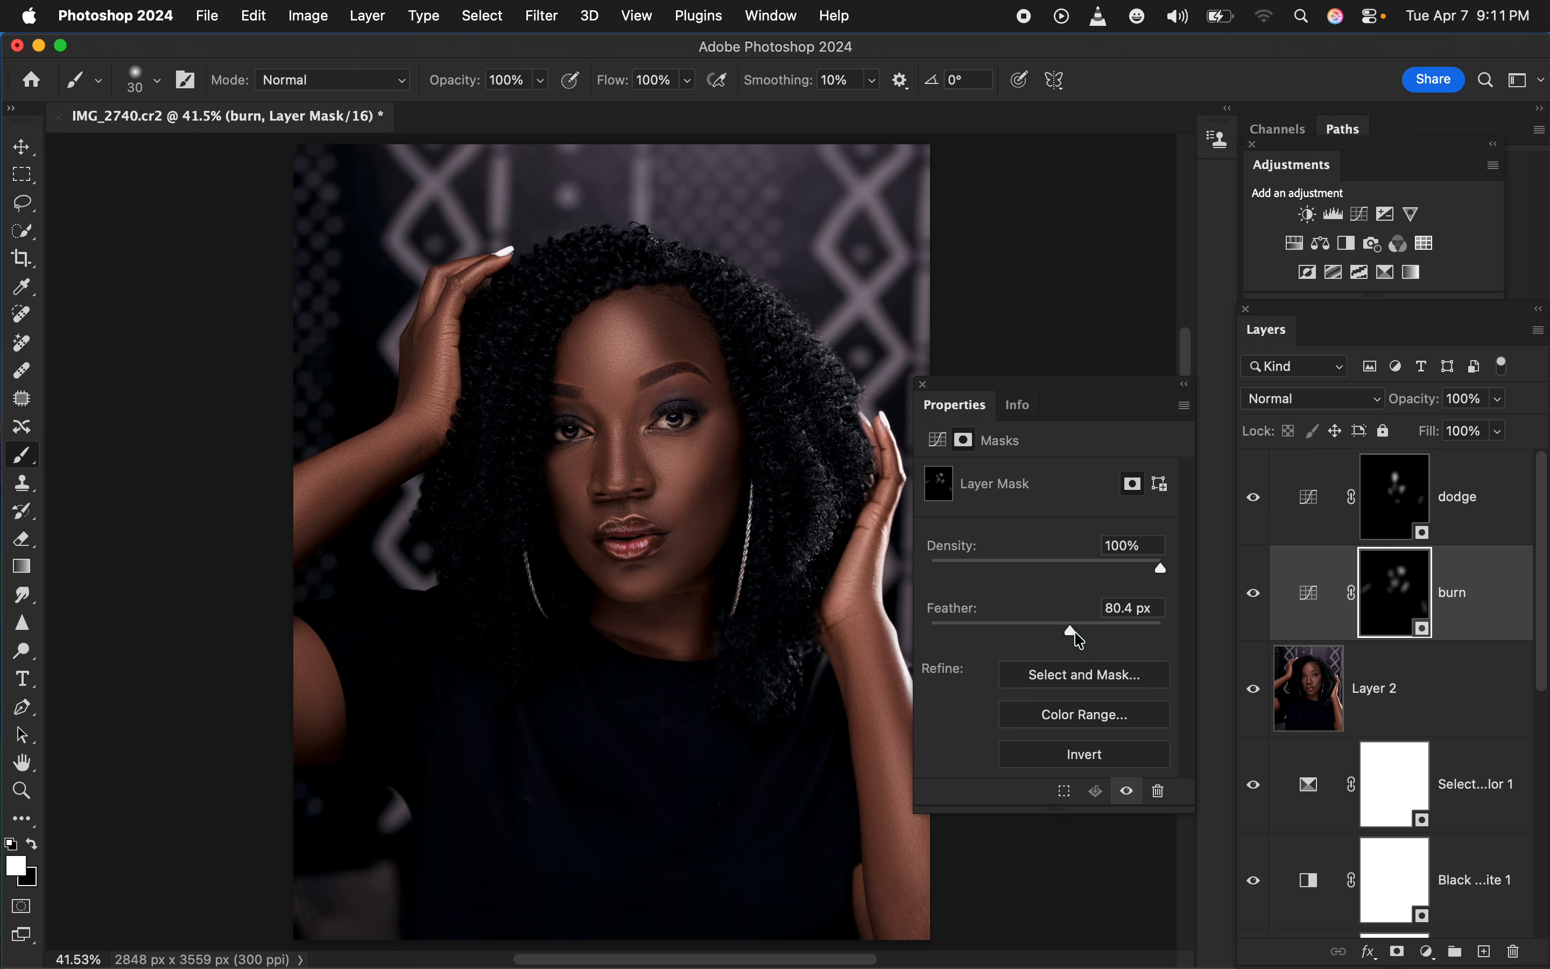
click(927, 386)
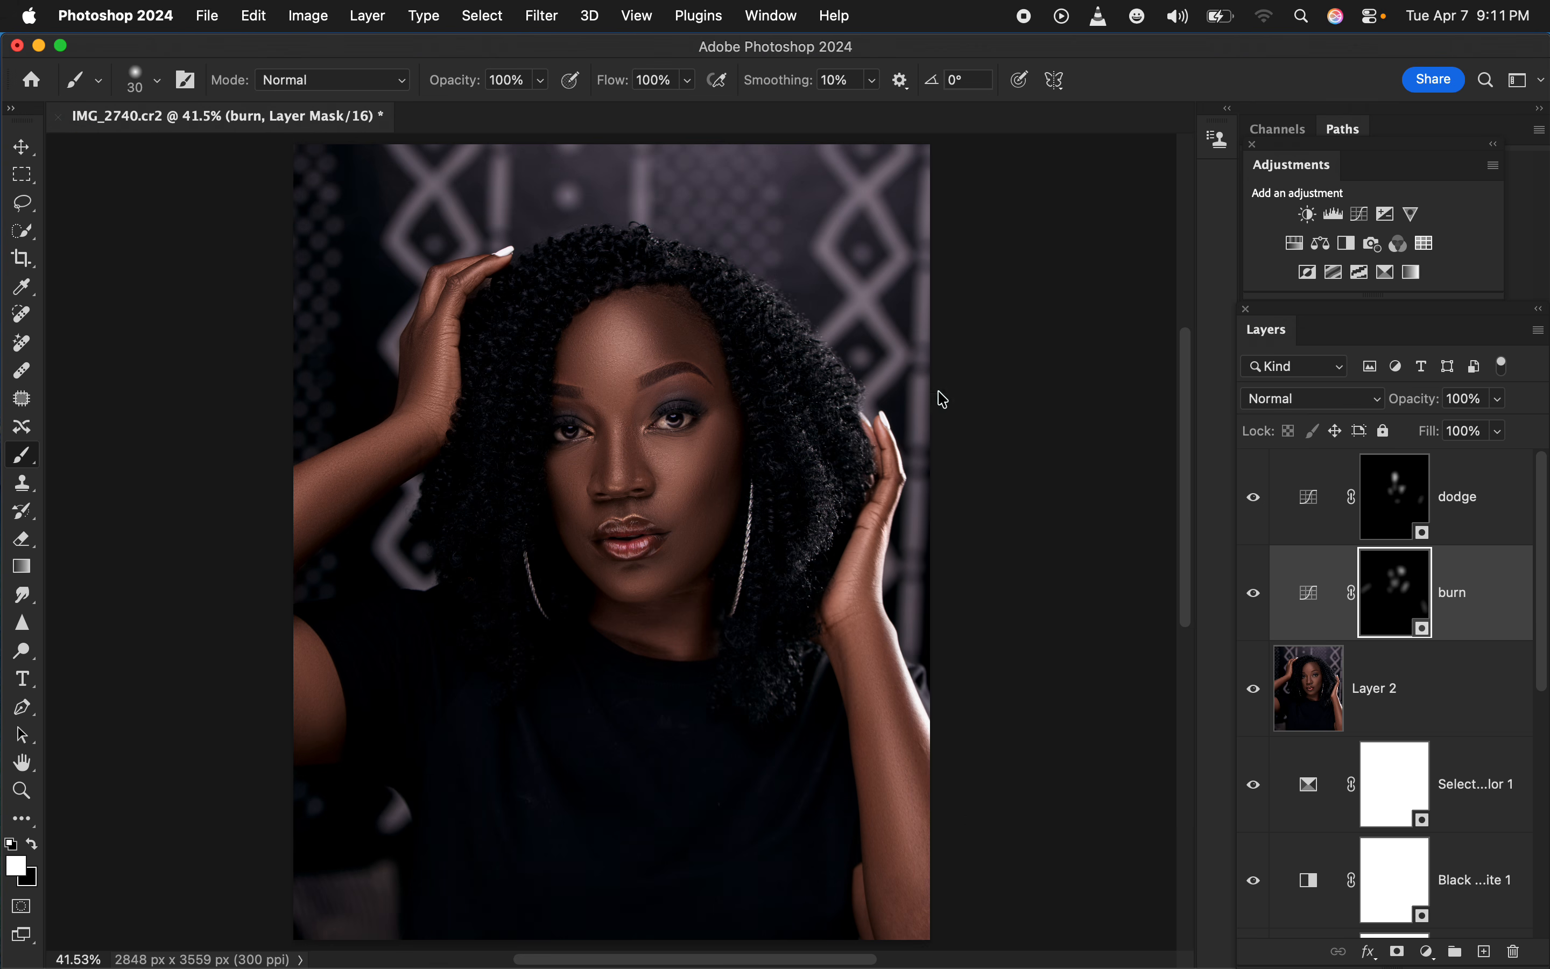
Group the dodge and burn layers together and toggle the group's visibility to compare its effect
shift+click(1470, 522)
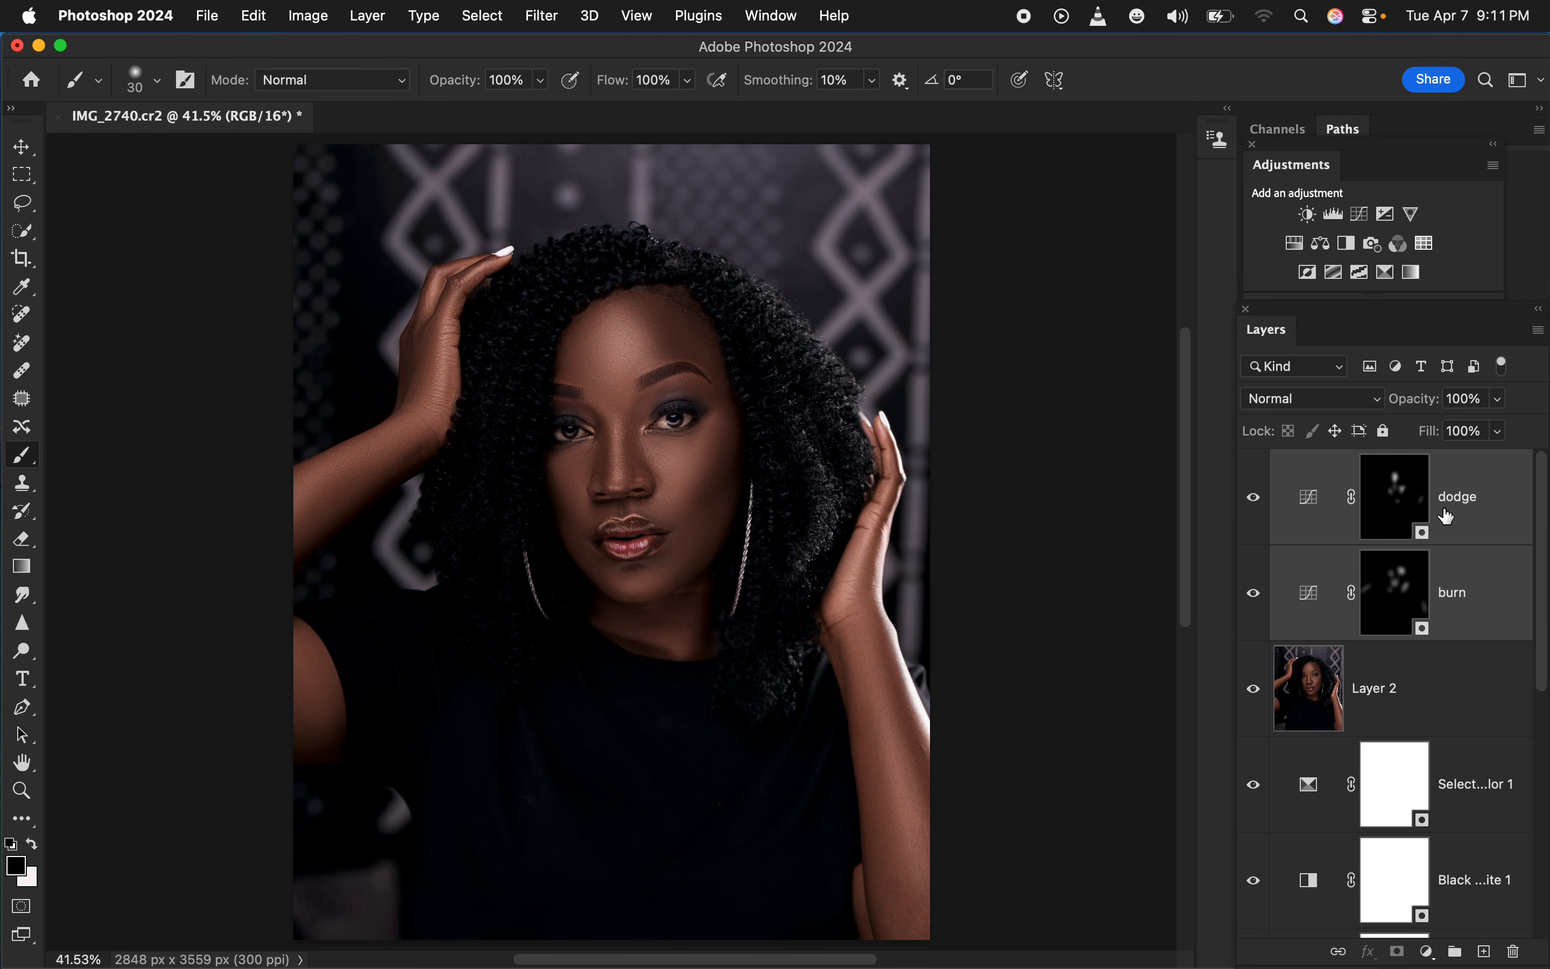
key(super+g)
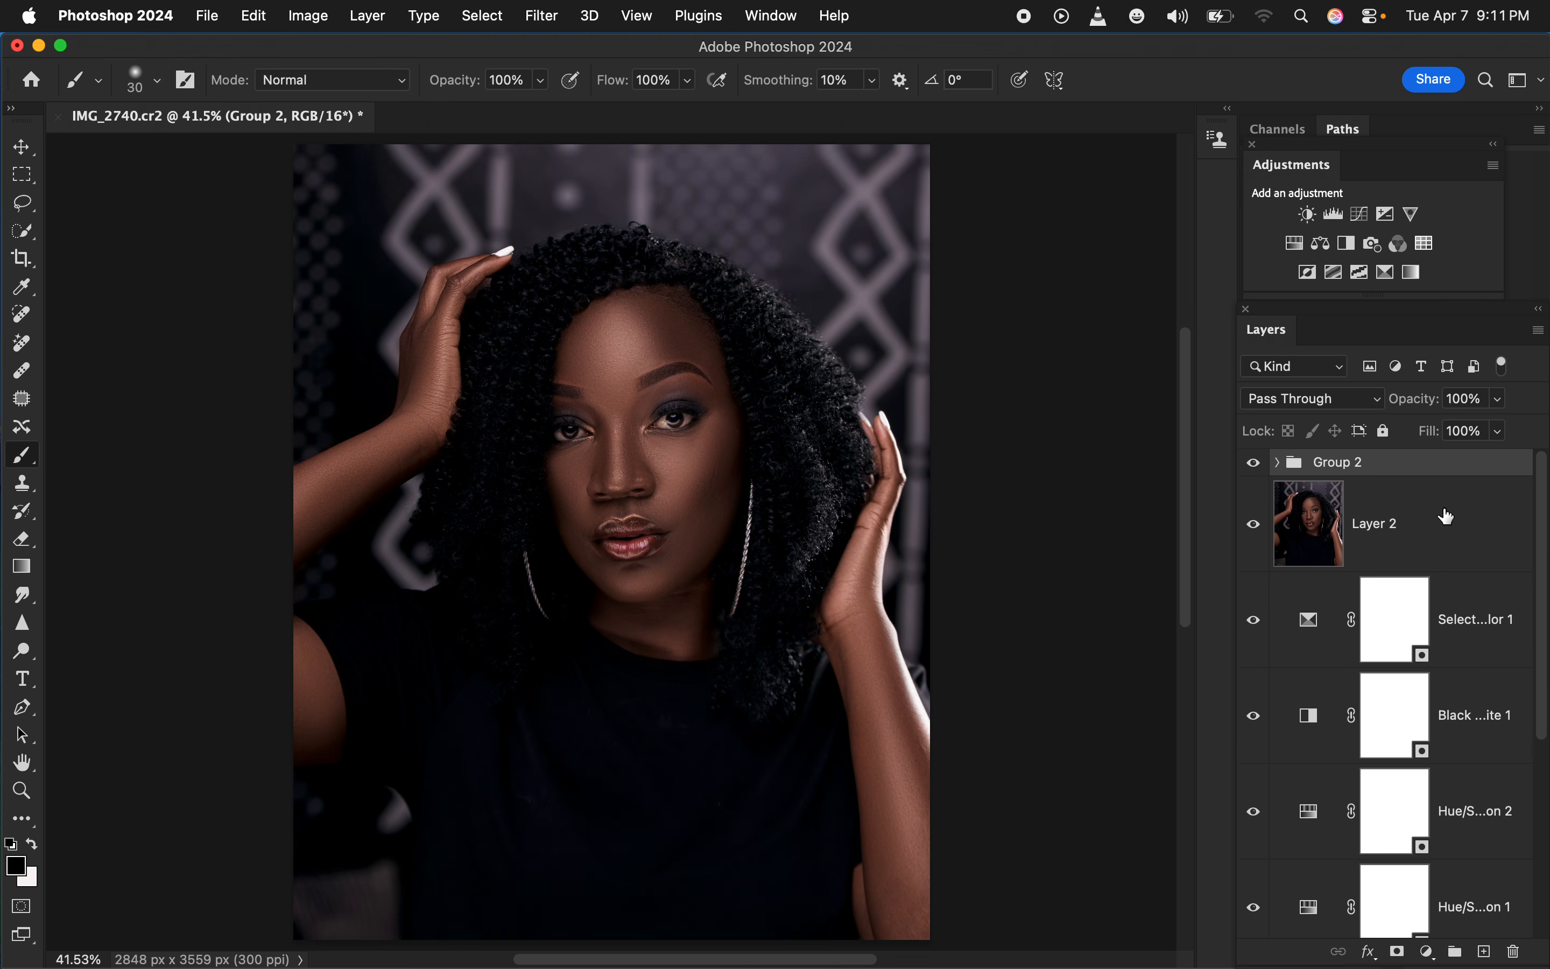
click(1254, 463)
click(1256, 463)
click(1257, 464)
Add a Hue/Saturation adjustment layer on top with Saturation at -78, and invert its mask to black
click(1429, 951)
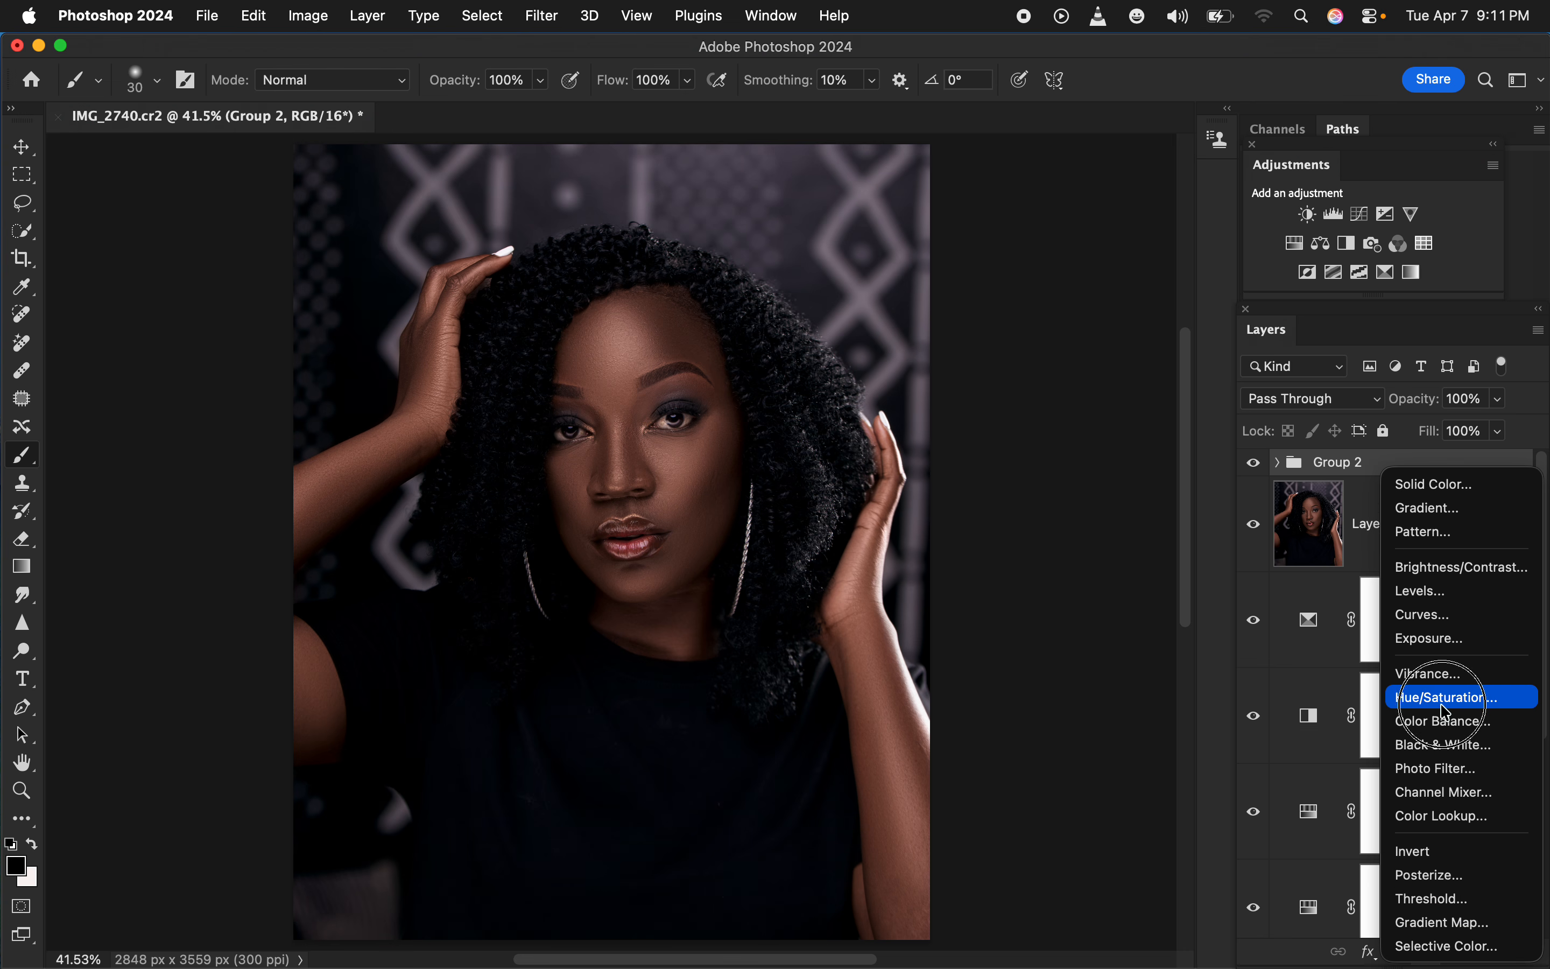
click(1441, 697)
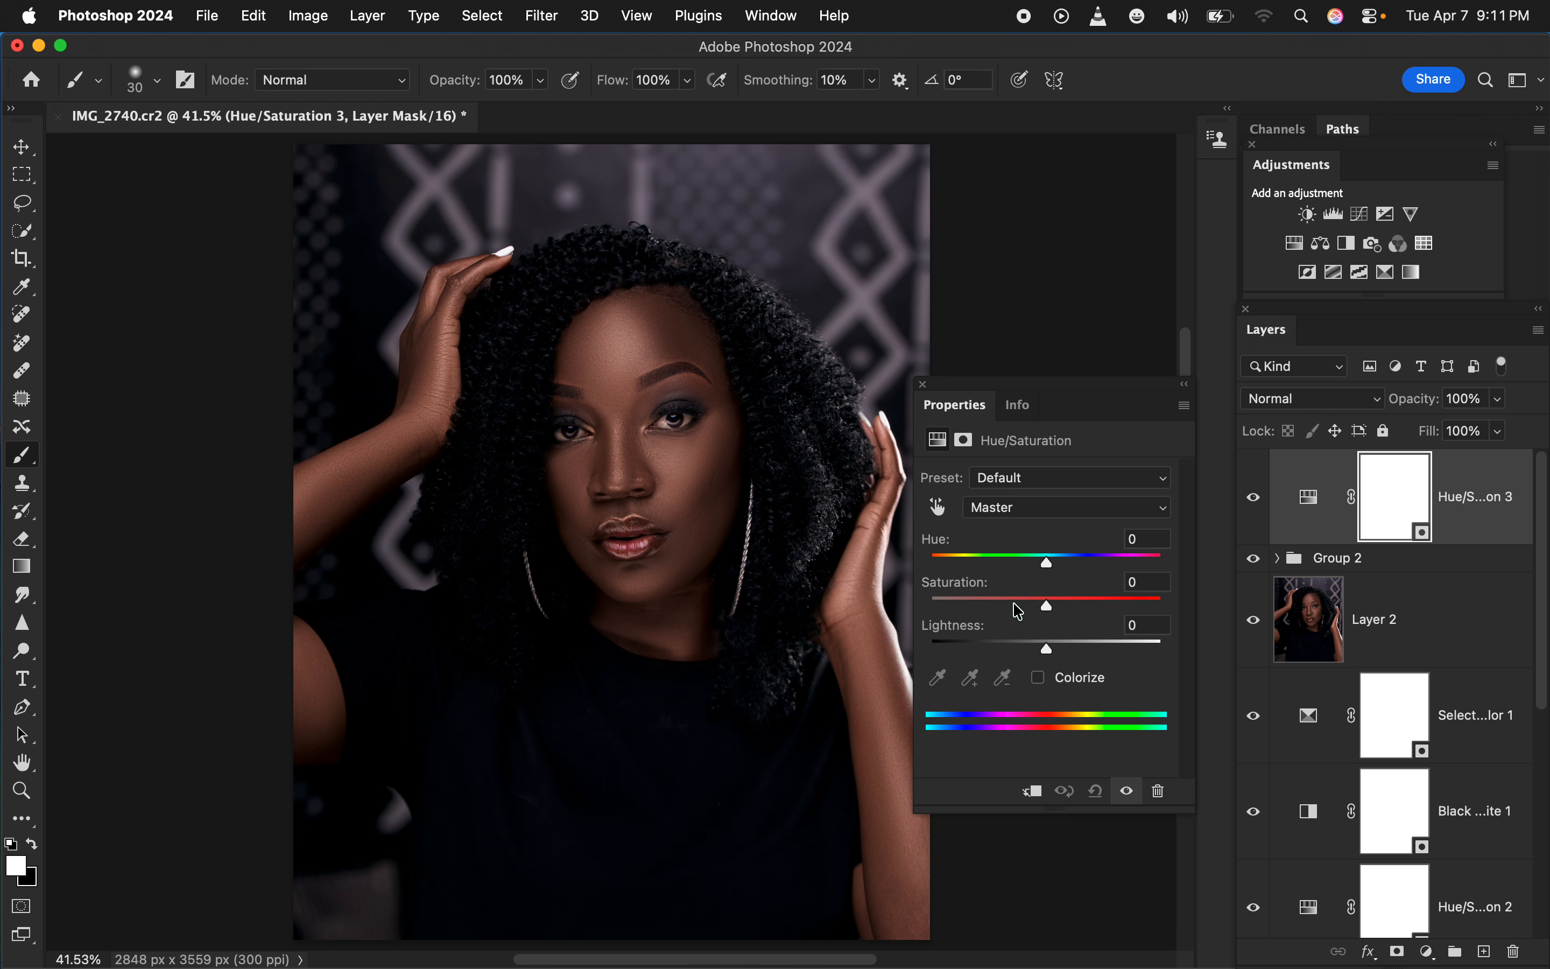
drag(1002, 603, 956, 605)
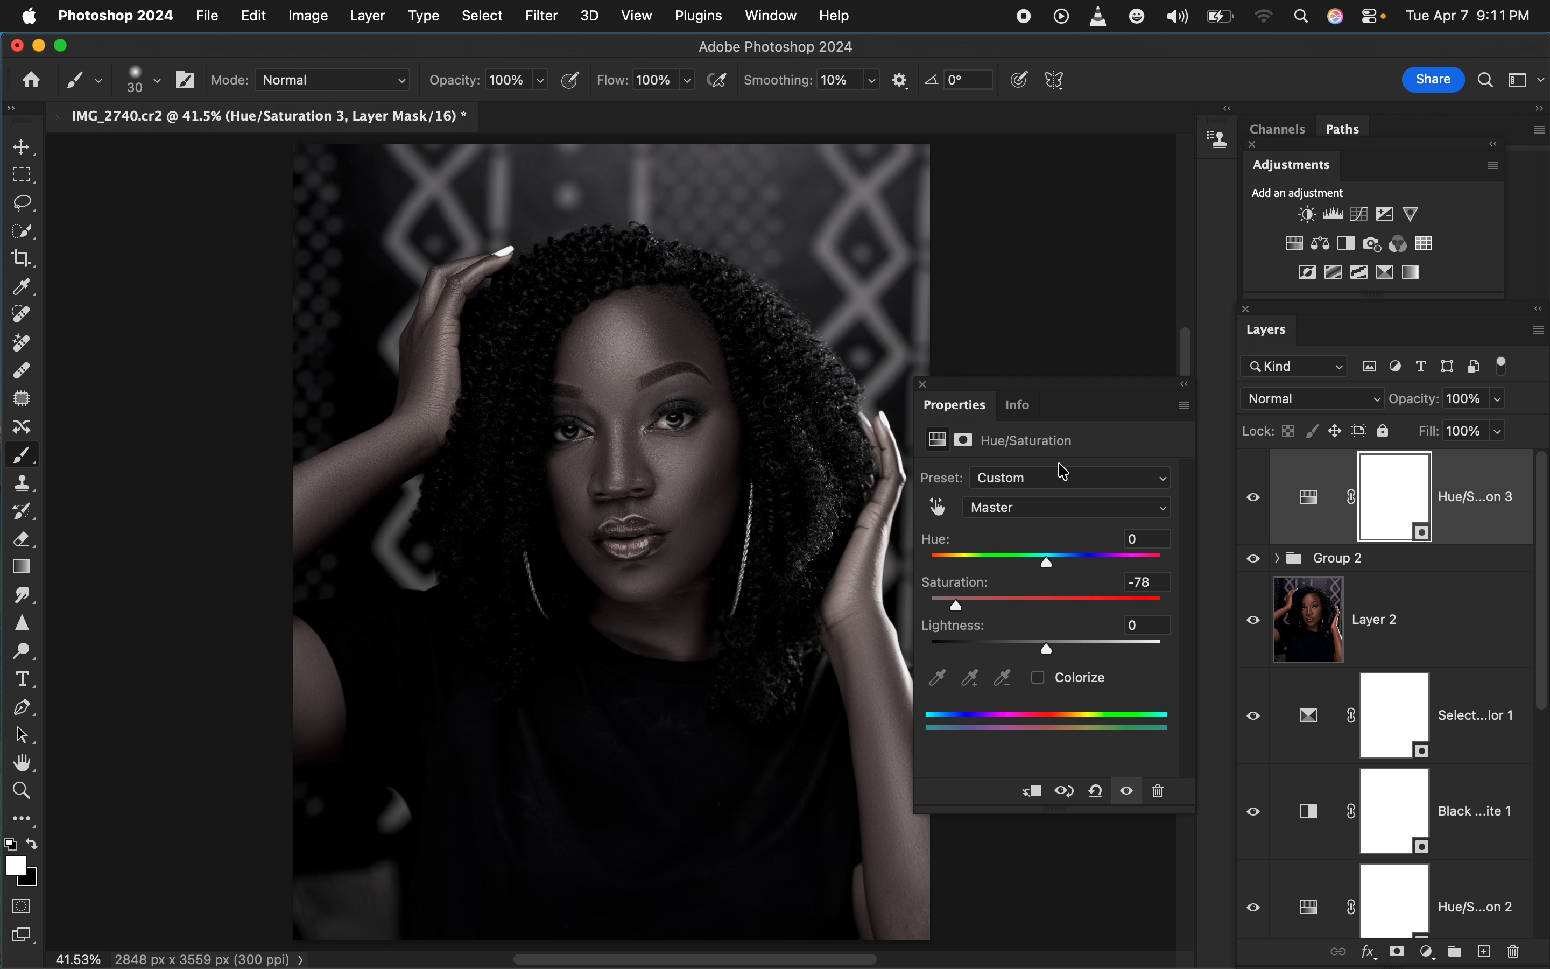
key(super+i)
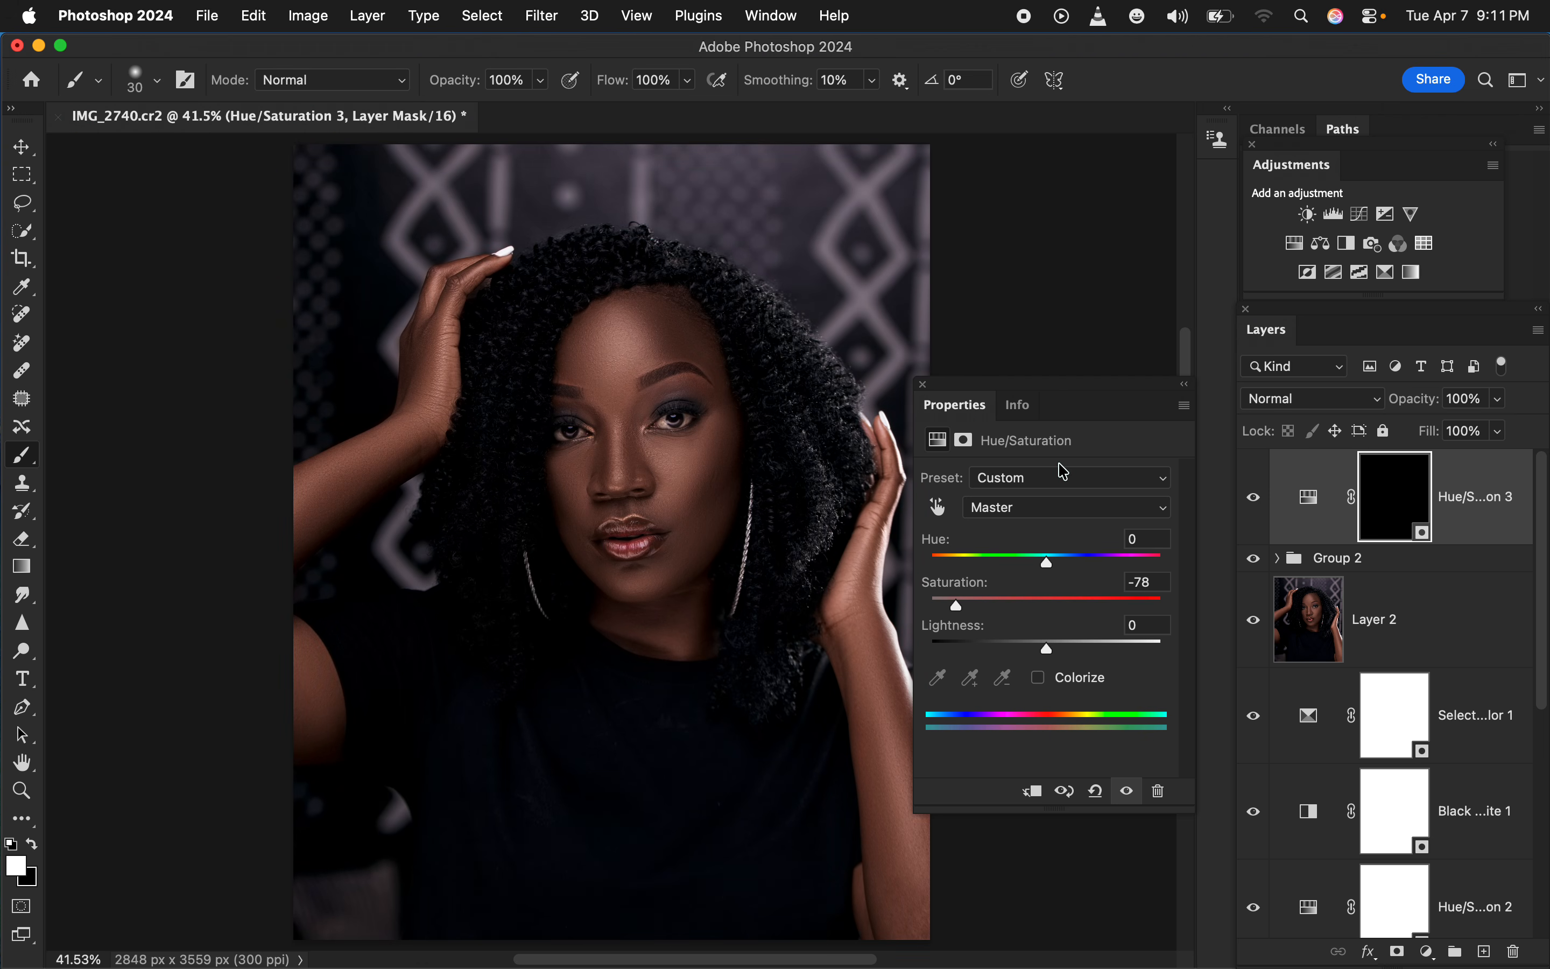
click(924, 384)
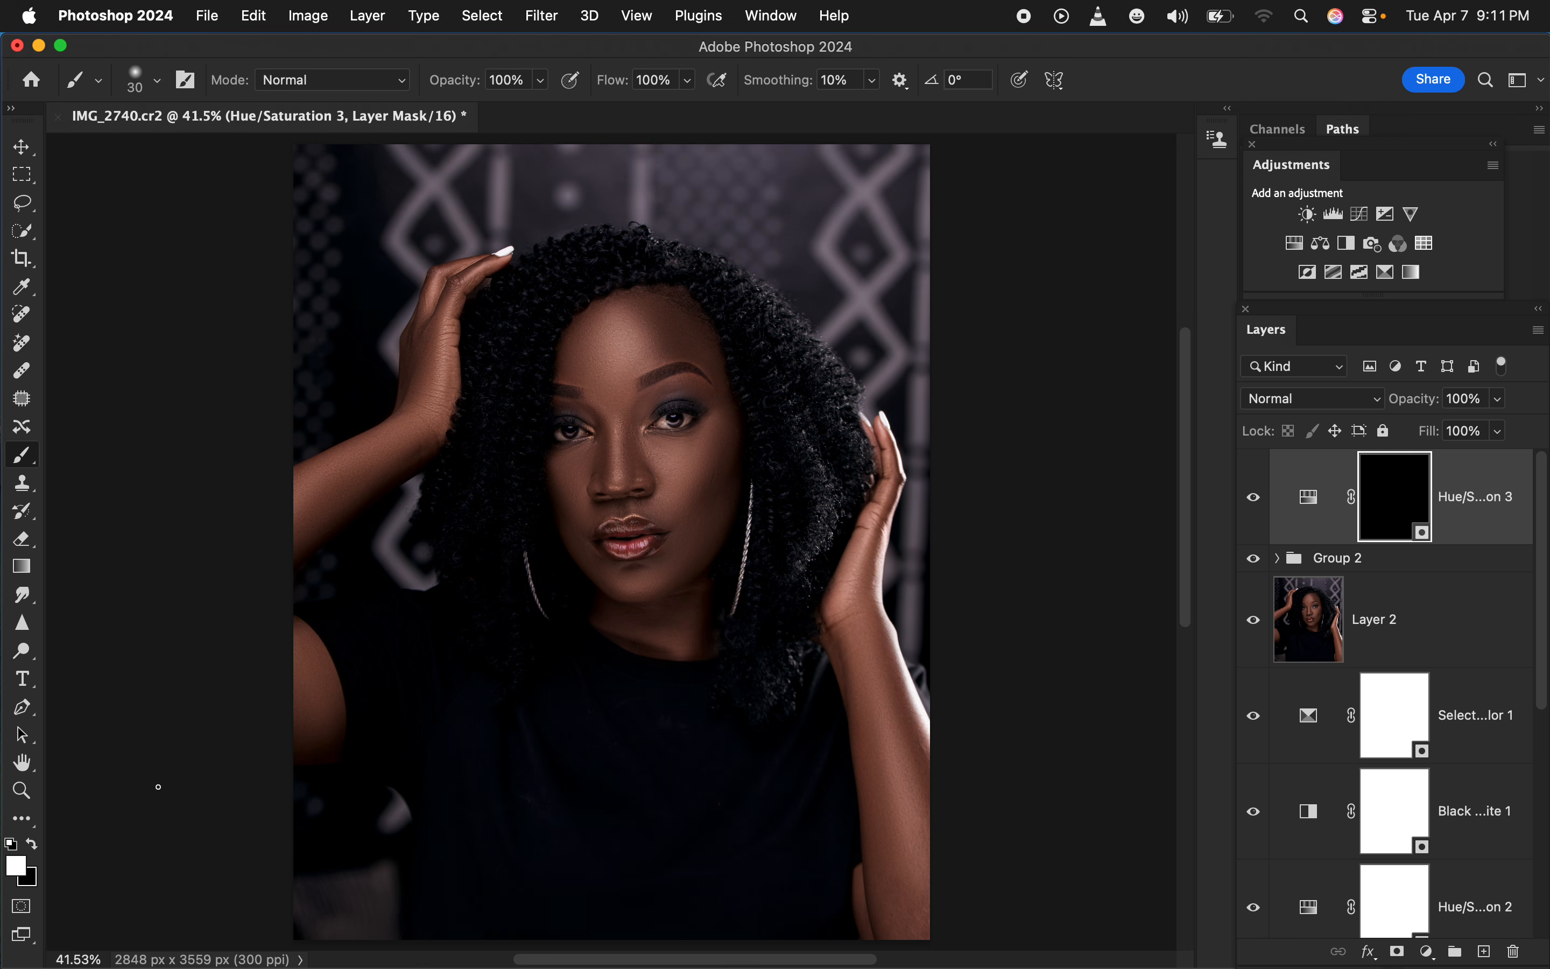
Paint white with a 15 px brush on the Hue/Saturation mask over the whites of both eyes to desaturate them
key(super+equal)
key(super+equal)
key(super+equal)
key(super+equal)
key(super+equal)
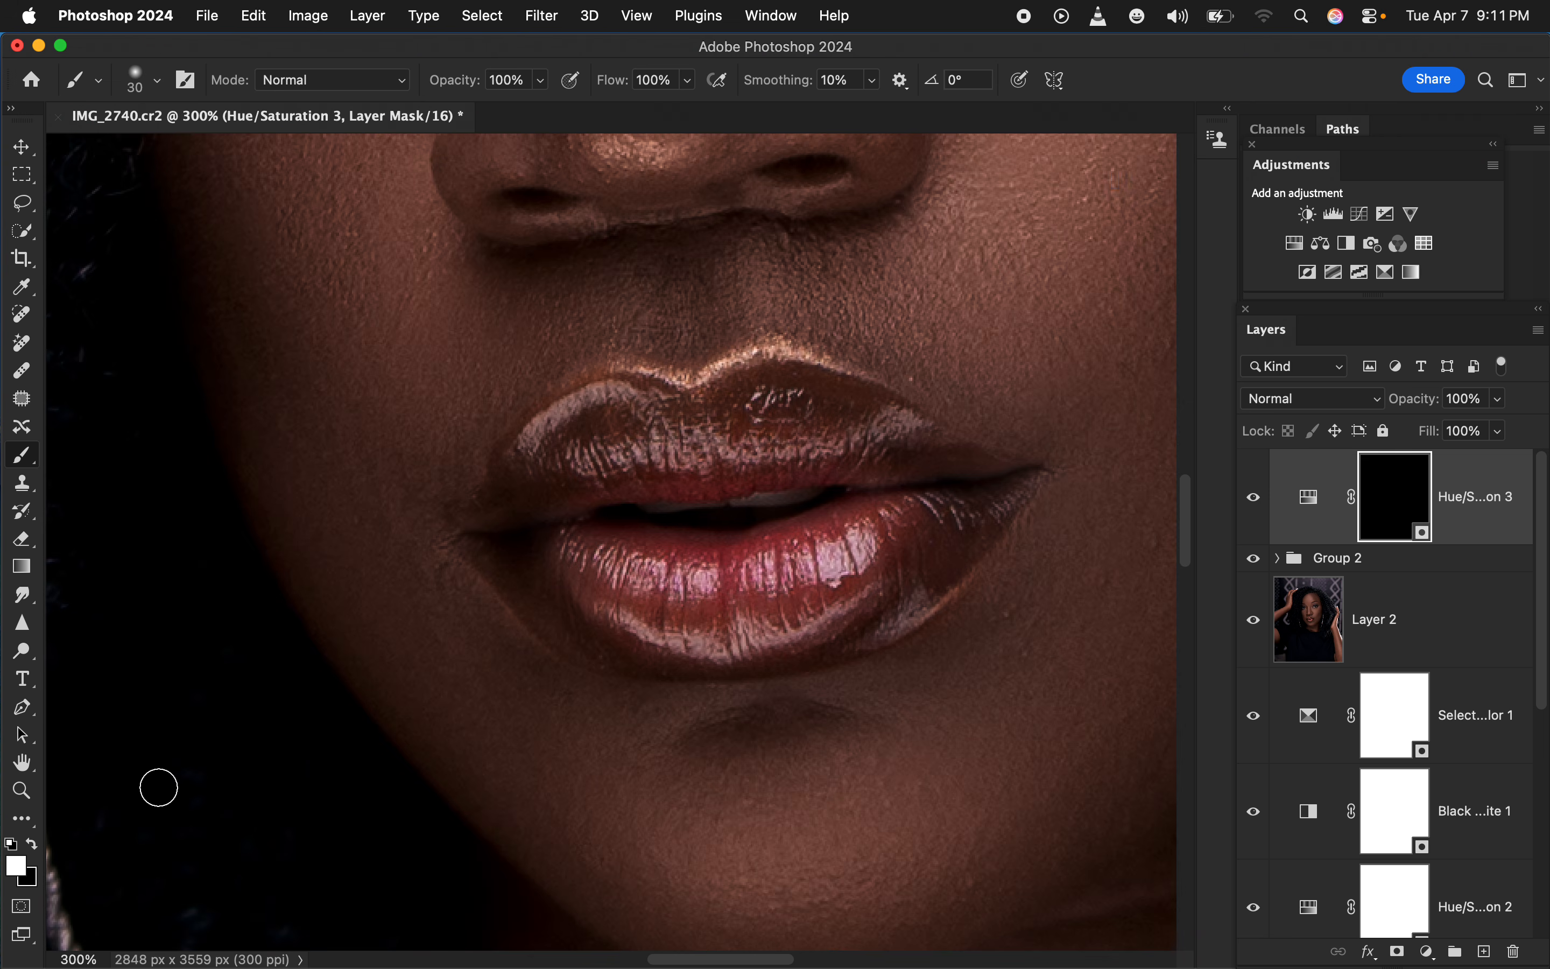
scroll(969, 373, up, 10)
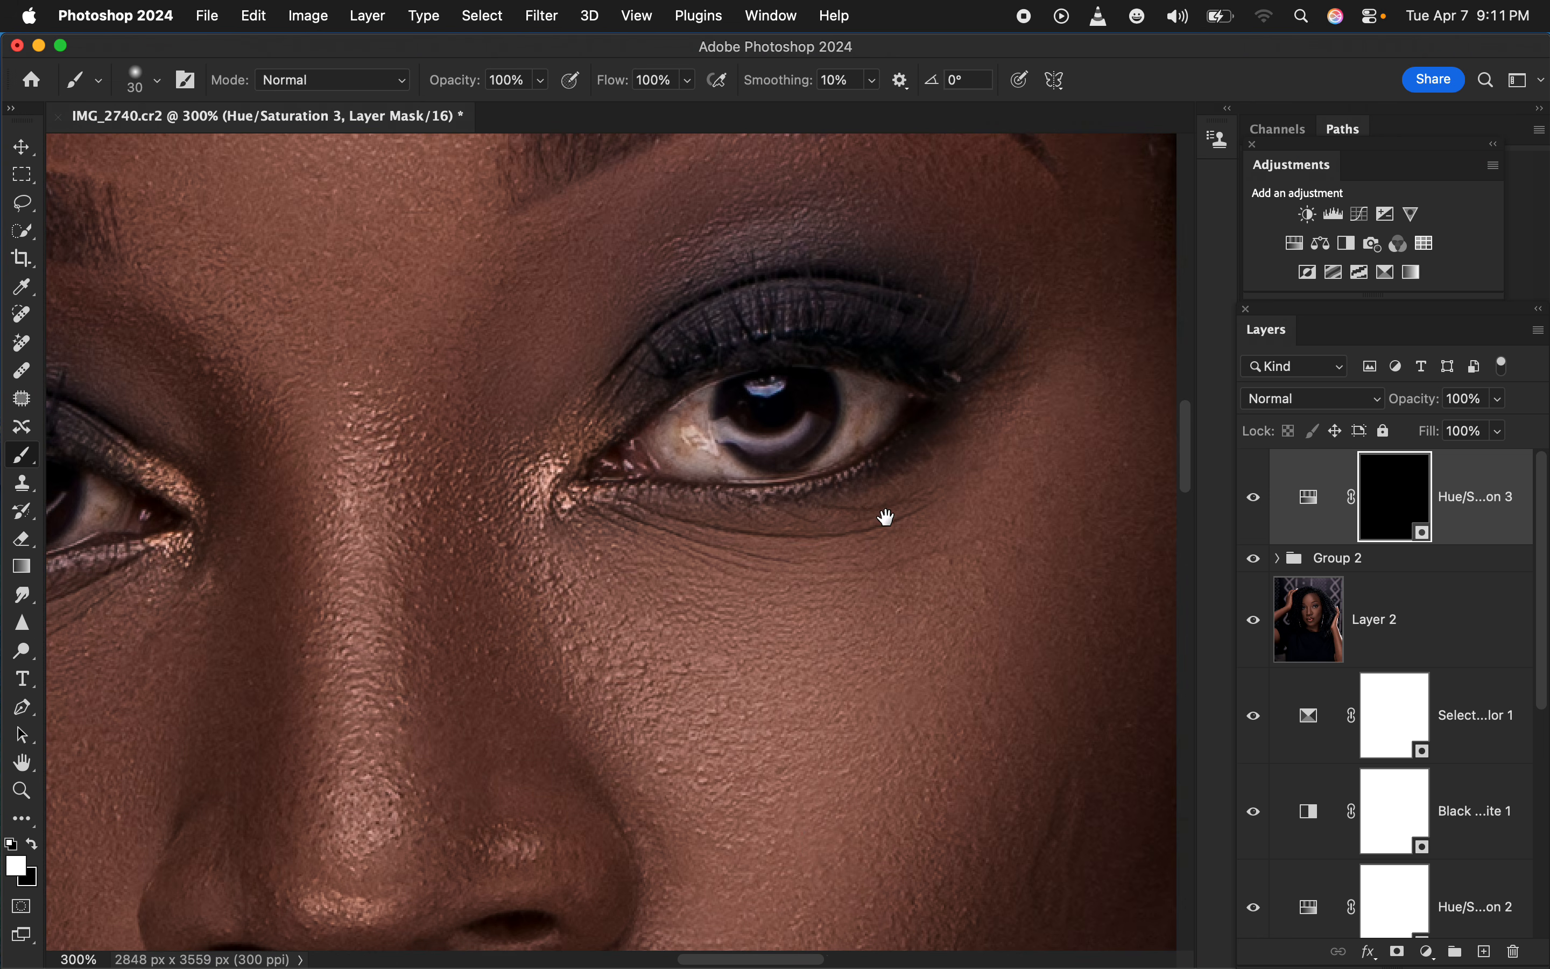
key(bracketleft)
key(bracketleft)
key(bracketleft)
mouse_move(704, 417)
mouse_down()
mouse_move(672, 427)
mouse_move(676, 465)
mouse_move(730, 466)
mouse_move(697, 401)
mouse_move(682, 435)
mouse_move(725, 469)
mouse_move(810, 462)
mouse_move(845, 420)
mouse_move(851, 379)
mouse_move(872, 417)
mouse_move(894, 395)
mouse_move(832, 451)
mouse_move(860, 394)
mouse_move(838, 372)
mouse_move(871, 414)
mouse_move(832, 436)
mouse_up()
drag(668, 423, 656, 433)
scroll(526, 450, left, 10)
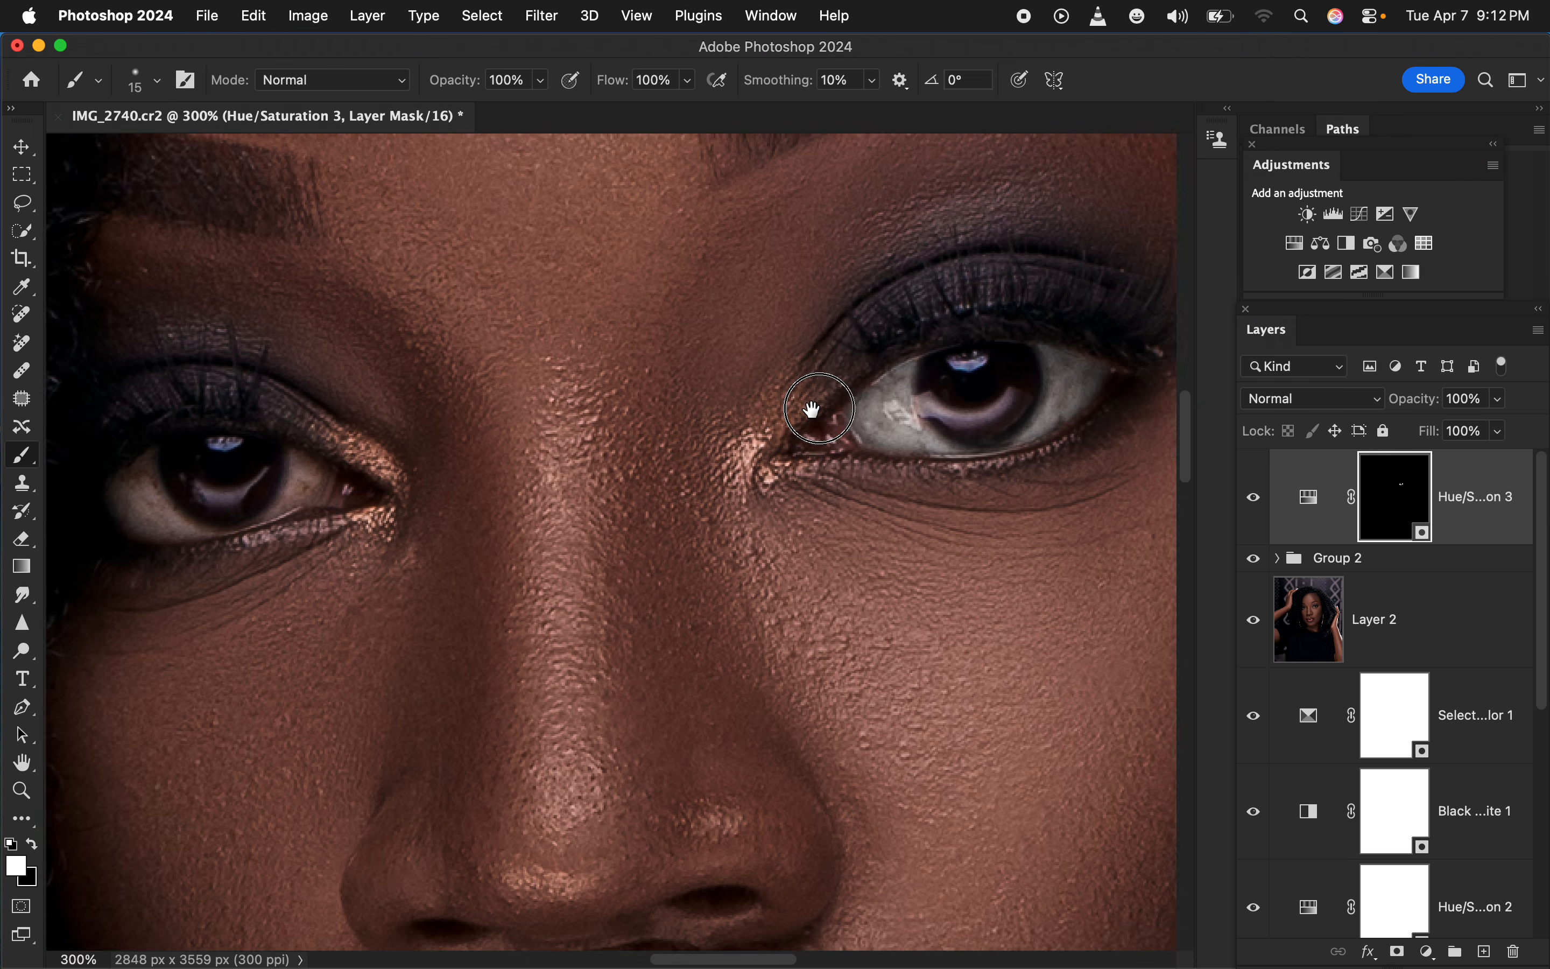
mouse_move(396, 411)
mouse_down()
mouse_move(358, 430)
mouse_move(405, 452)
mouse_move(423, 445)
mouse_move(390, 415)
mouse_move(424, 445)
mouse_move(469, 443)
mouse_move(525, 423)
mouse_move(535, 372)
mouse_move(535, 406)
mouse_move(528, 381)
mouse_move(557, 405)
mouse_move(455, 447)
mouse_move(397, 412)
mouse_move(385, 382)
mouse_move(365, 416)
mouse_move(359, 401)
mouse_move(389, 437)
mouse_move(419, 420)
mouse_up()
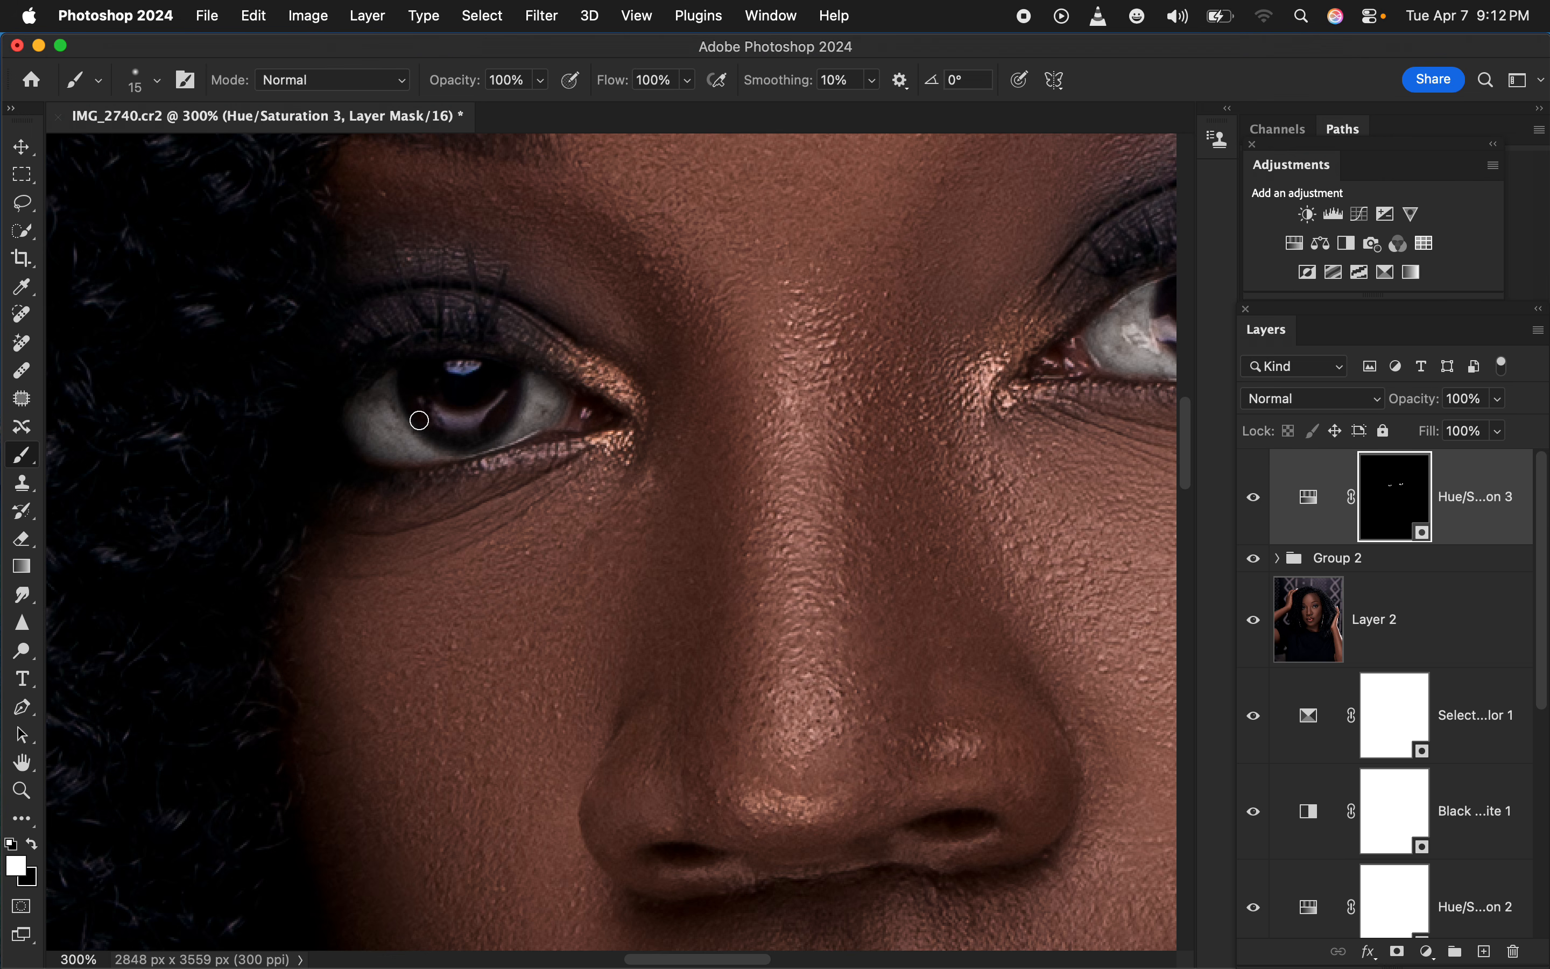
key(super+0)
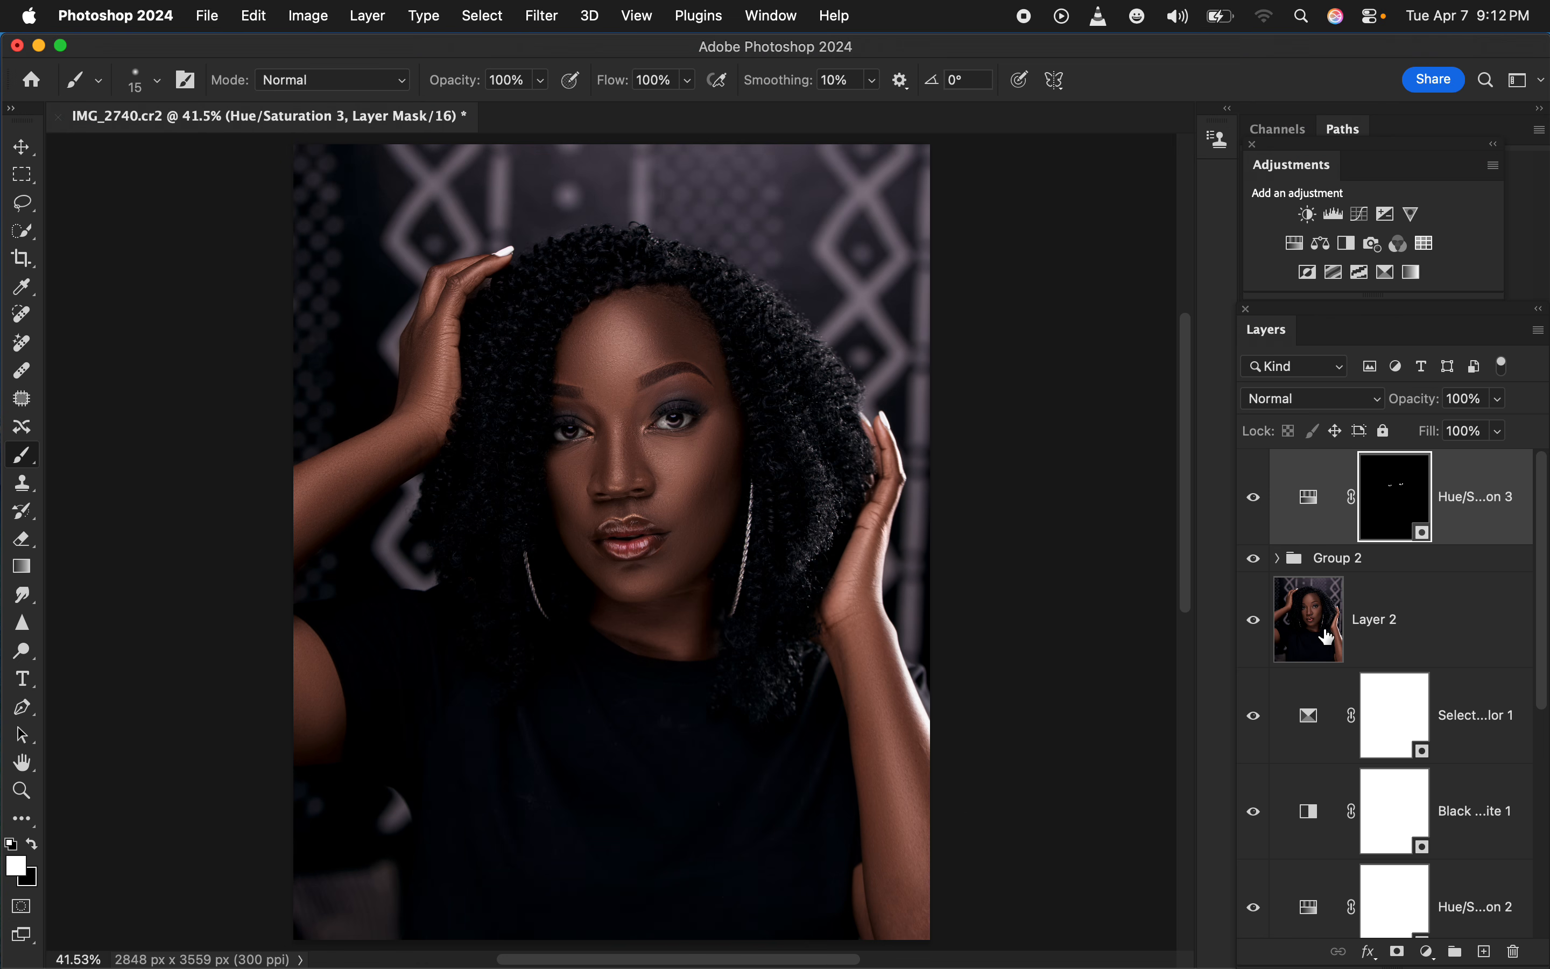
Compare the retouched portrait with the original by showing only the Background layer and restoring all layers
drag(1544, 651, 1543, 878)
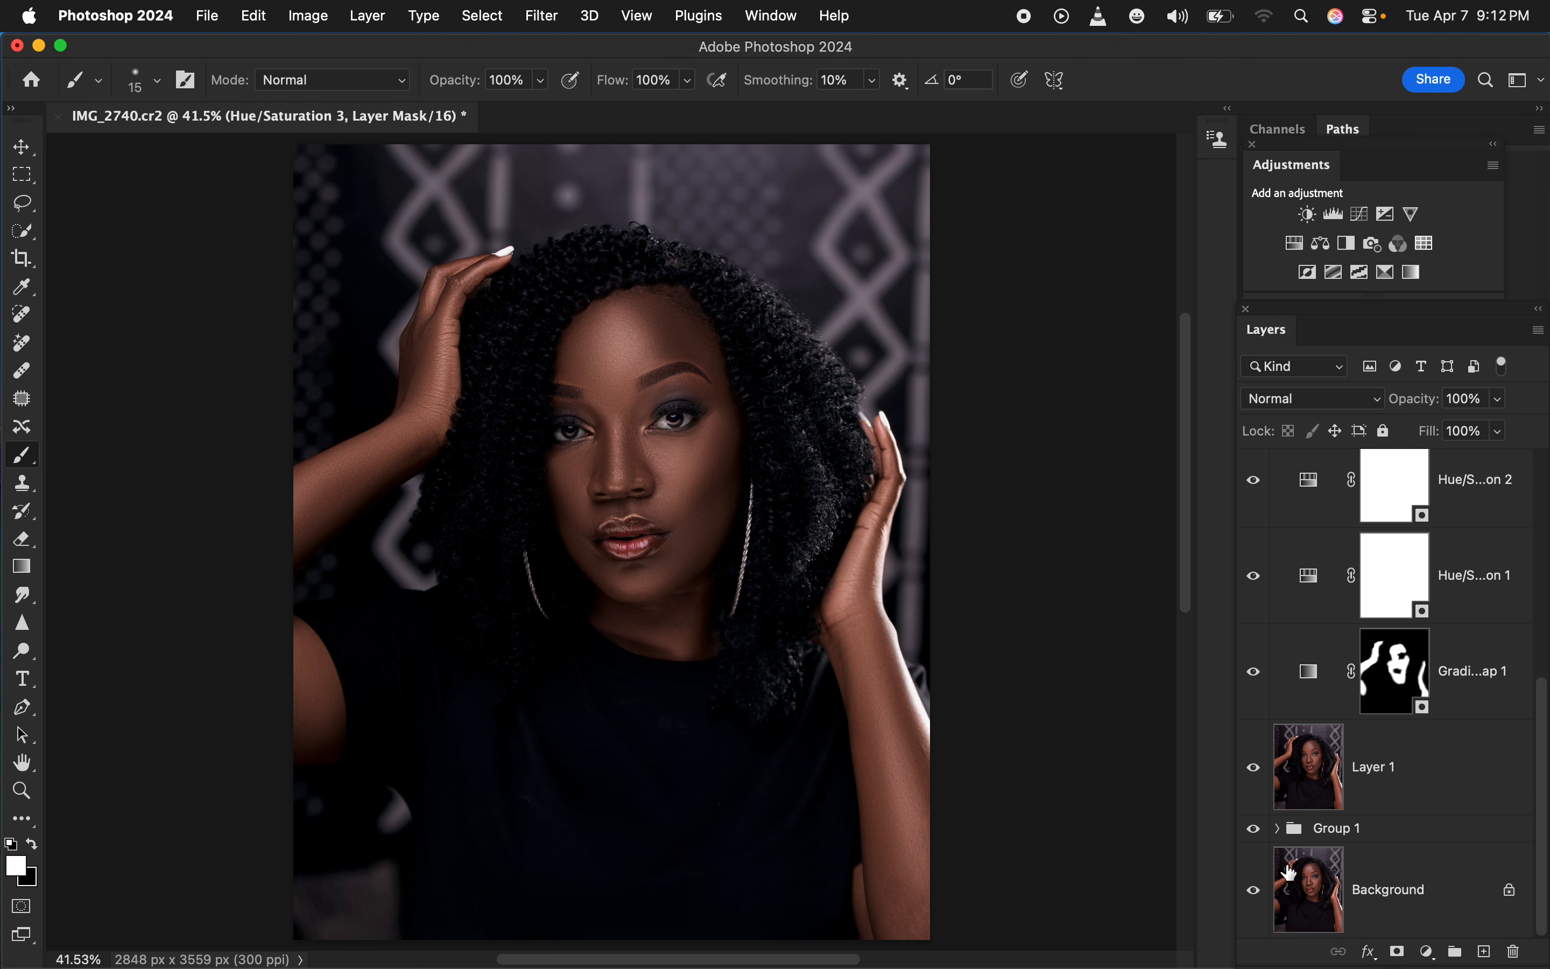
alt+click(1257, 894)
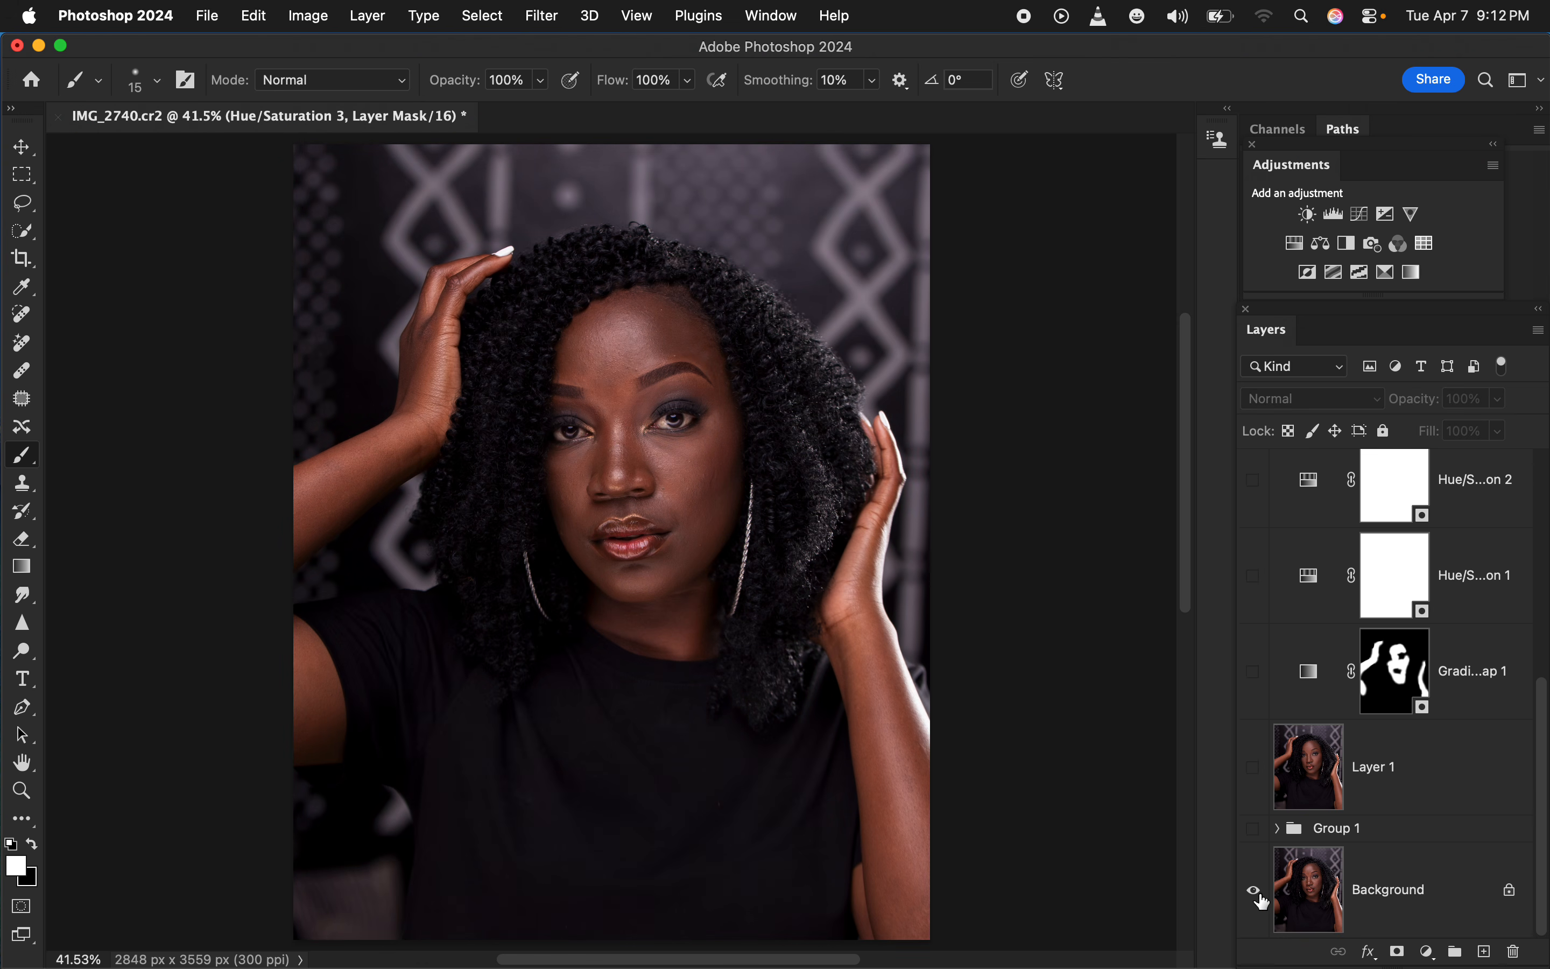
alt+click(1256, 891)
alt+click(1256, 892)
alt+click(1256, 891)
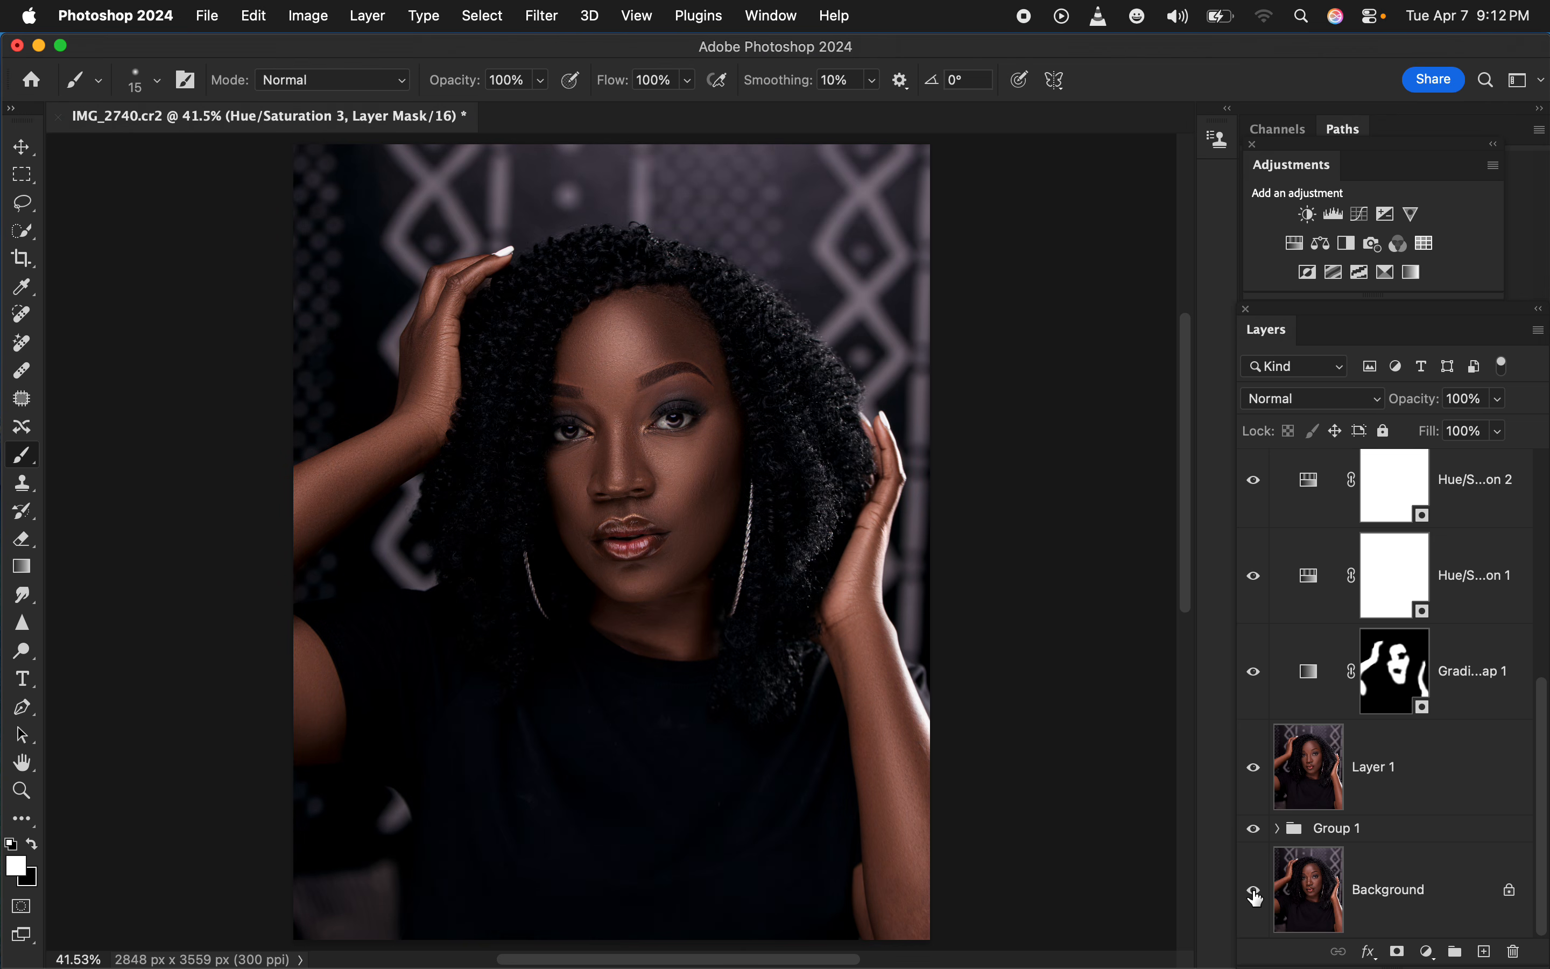
alt+click(1256, 893)
alt+click(1256, 894)
Export the portrait as a JPG at quality 7 with Bicubic Sharper resampling, saving it as IMG_2740 on the Desktop
click(207, 17)
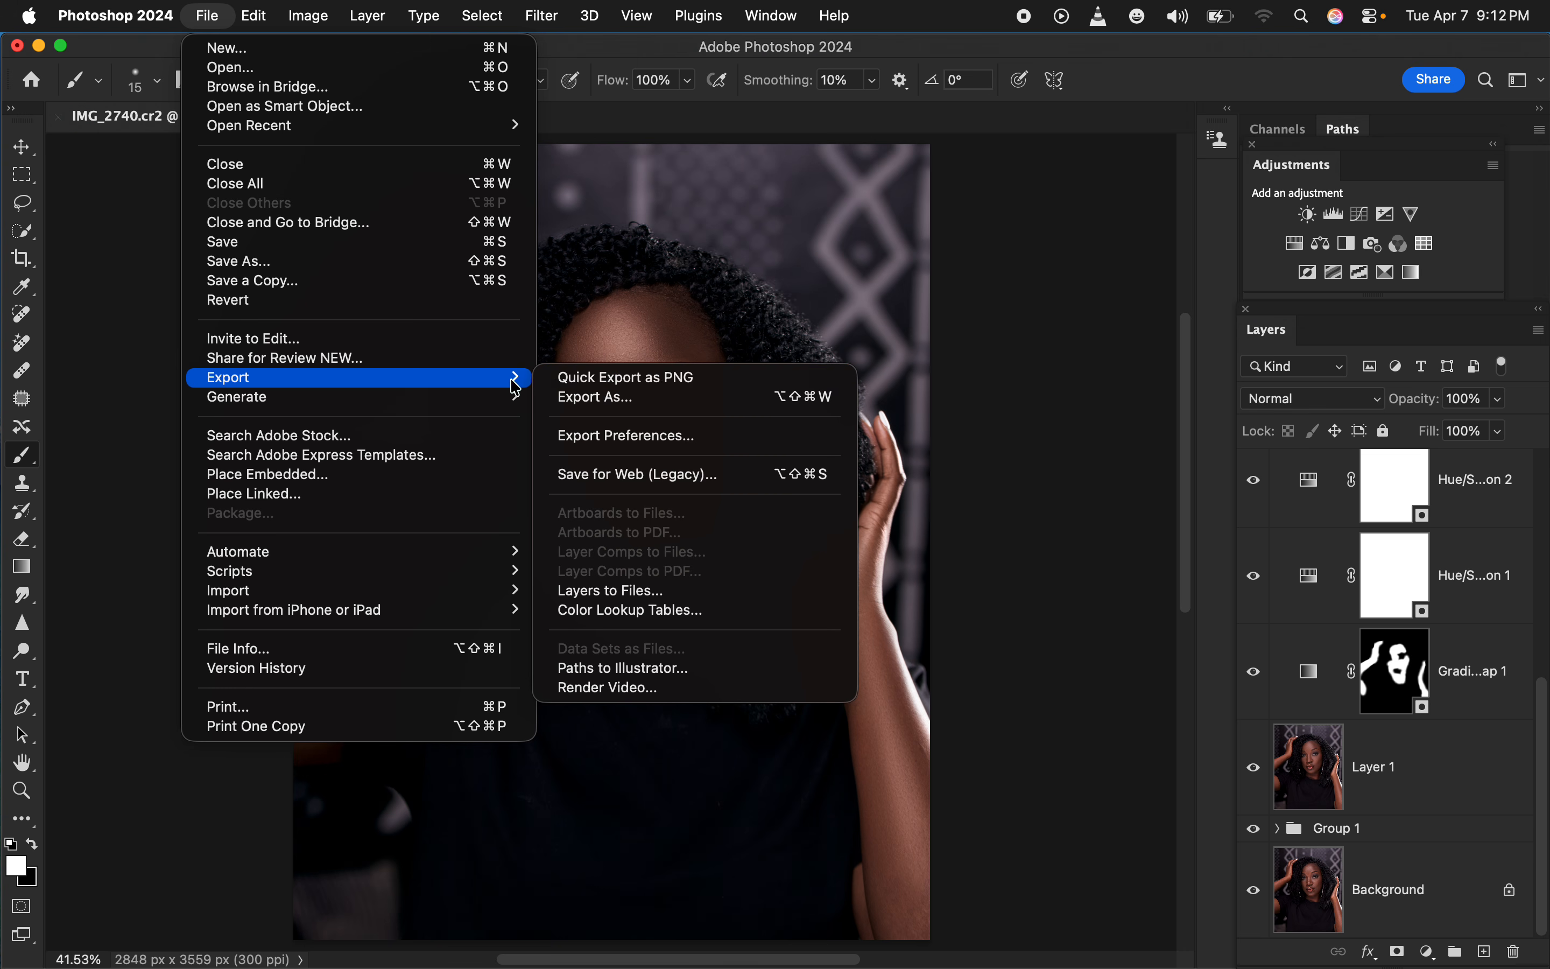
click(617, 398)
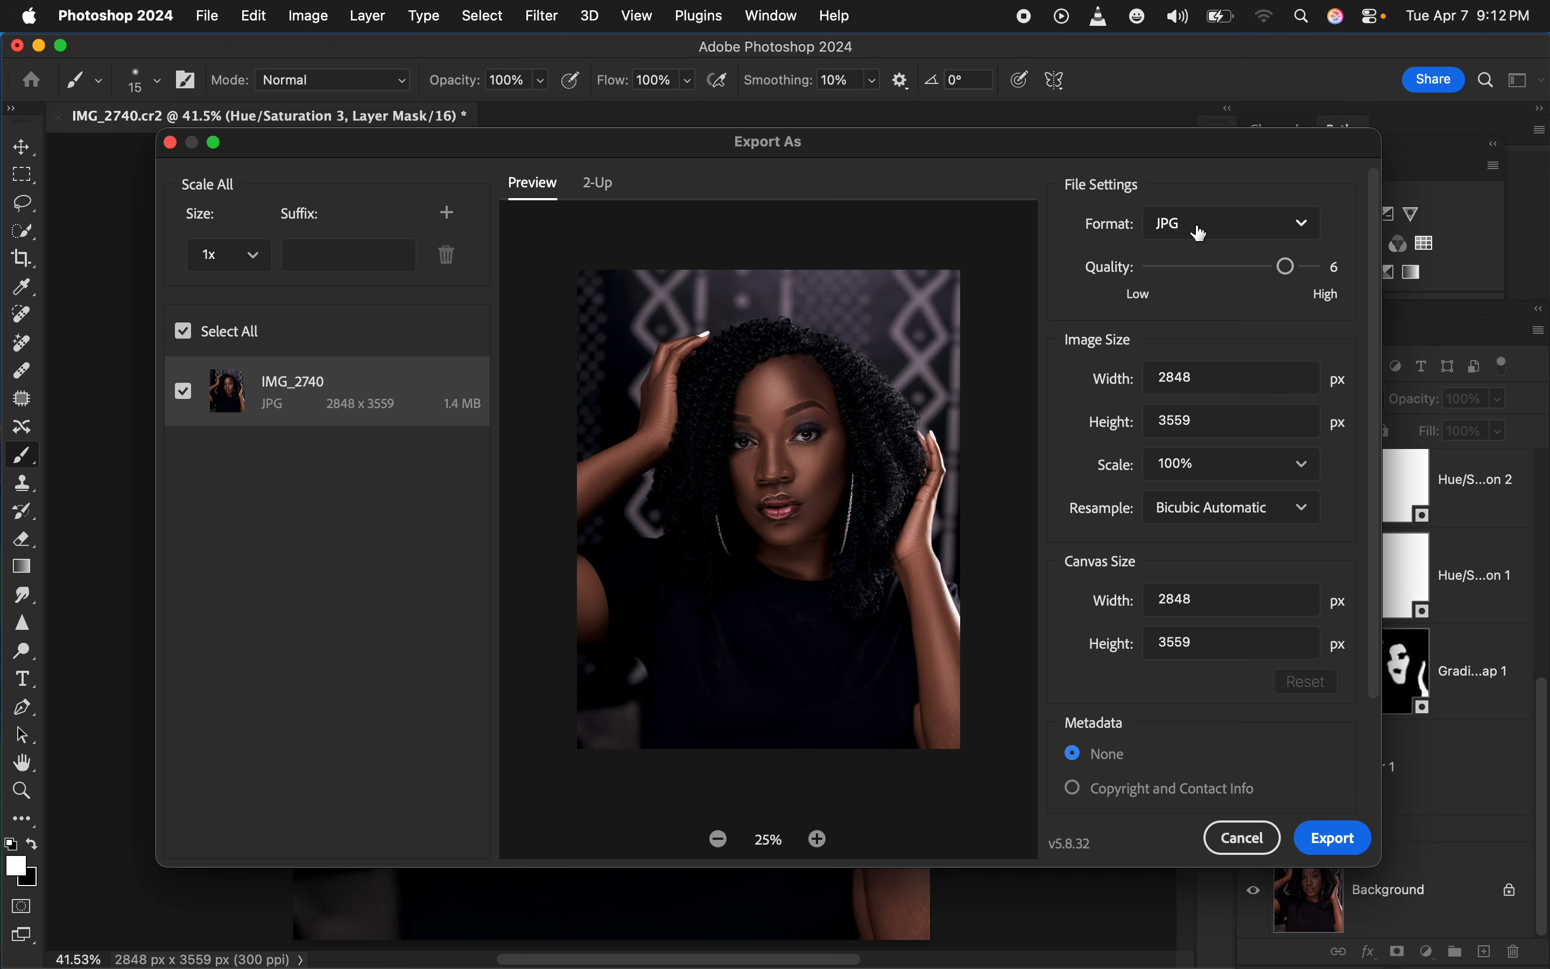
click(1308, 268)
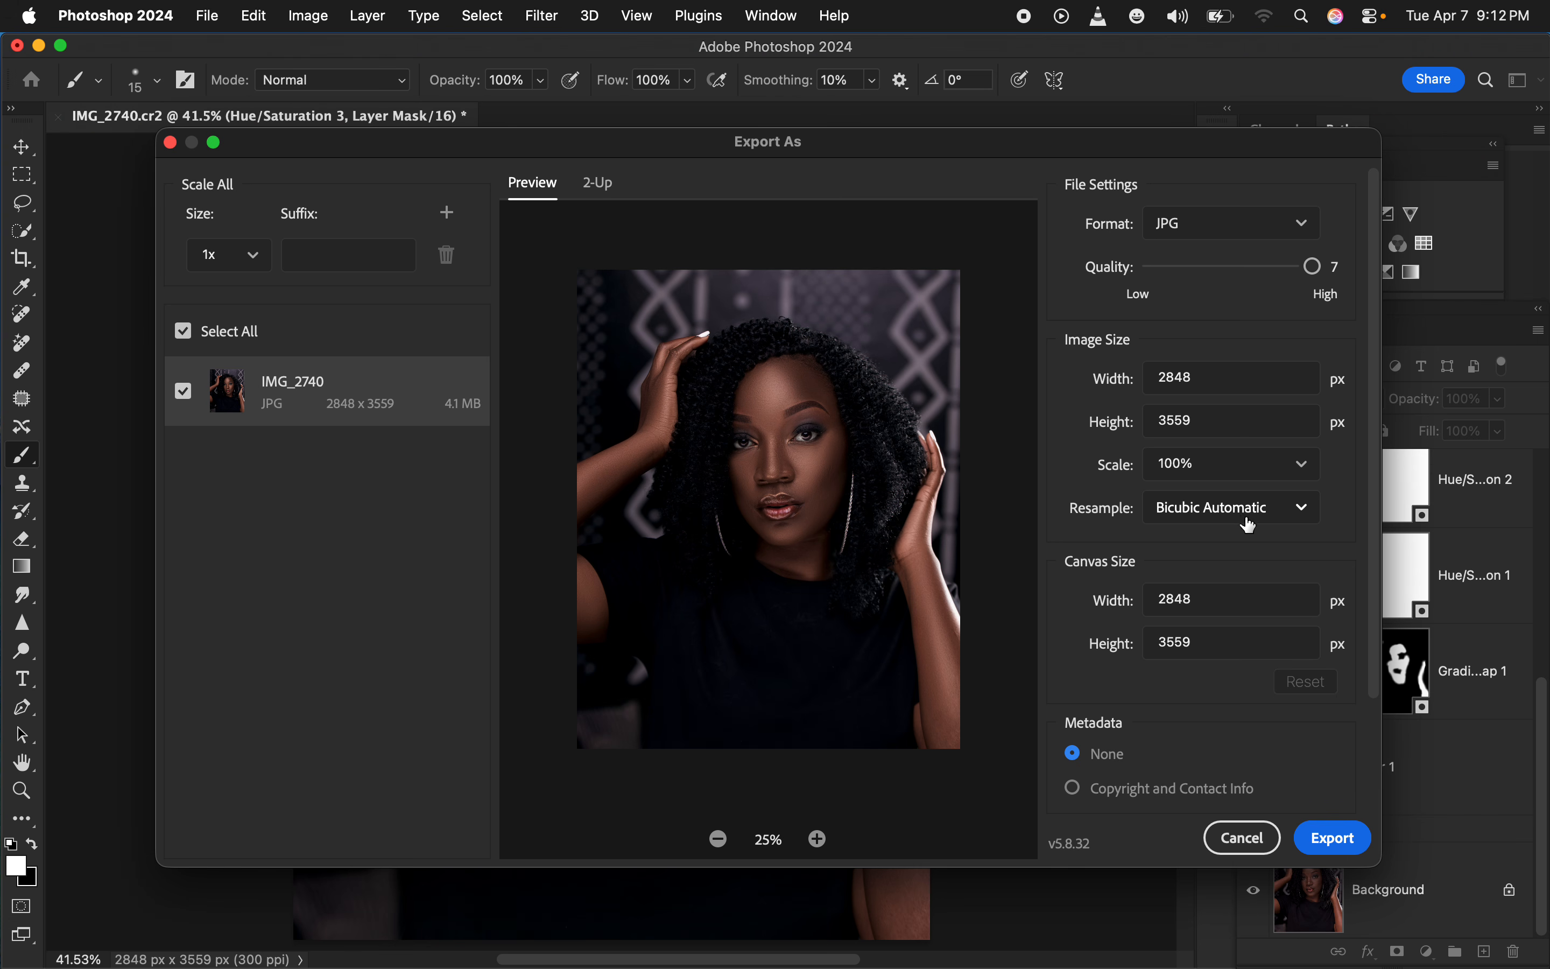
click(1246, 513)
click(1260, 622)
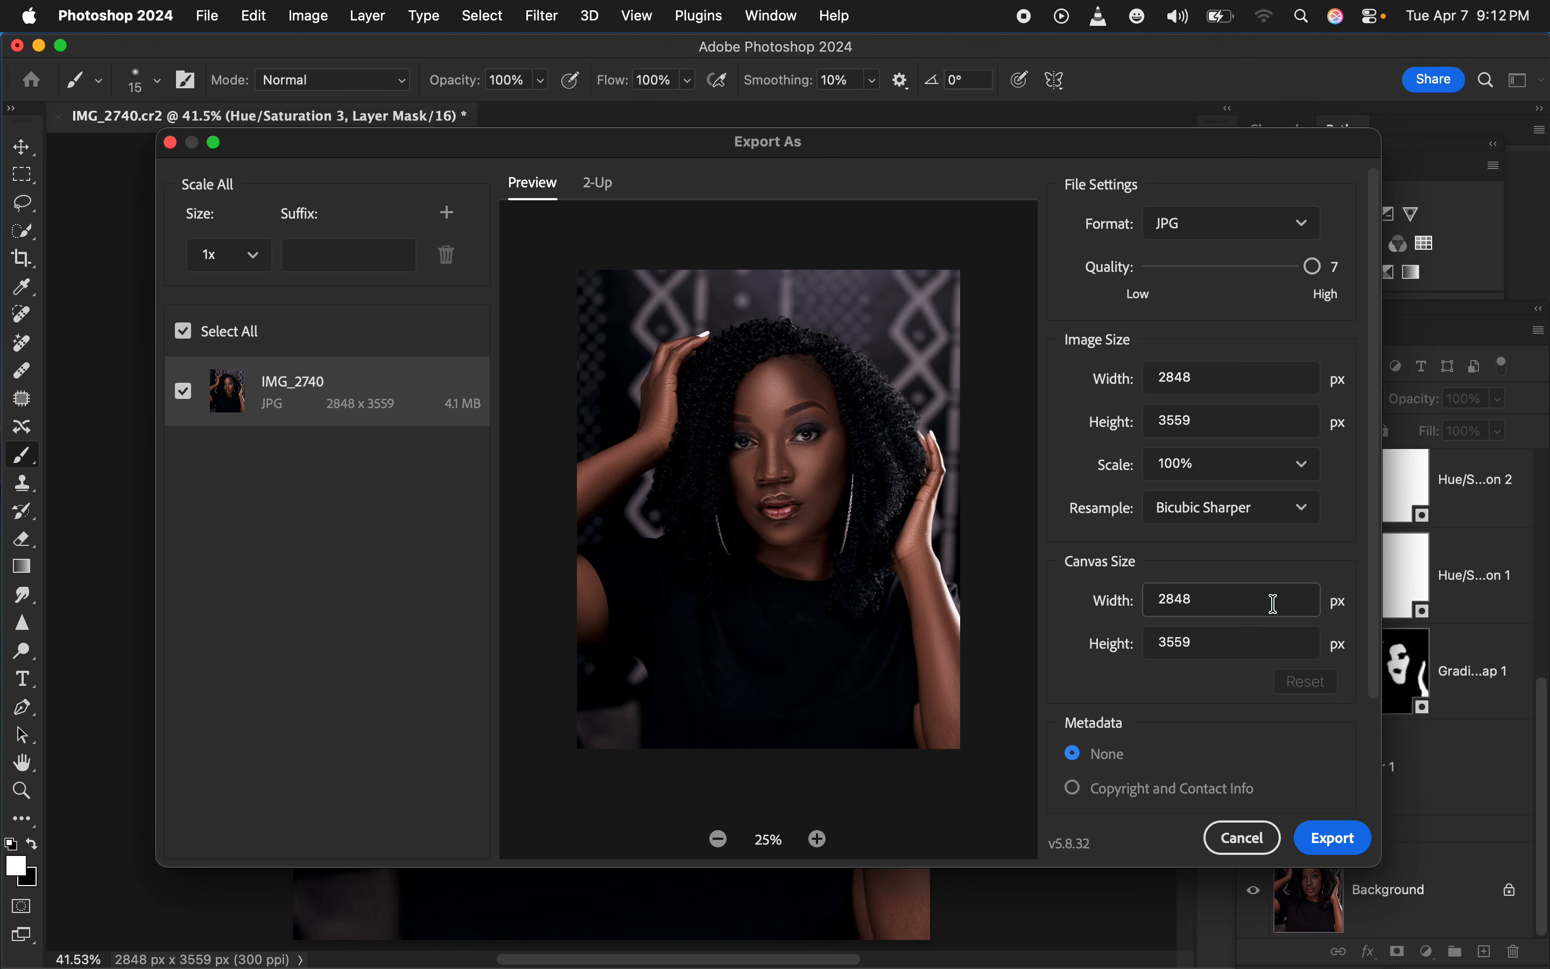
drag(1379, 572, 1382, 700)
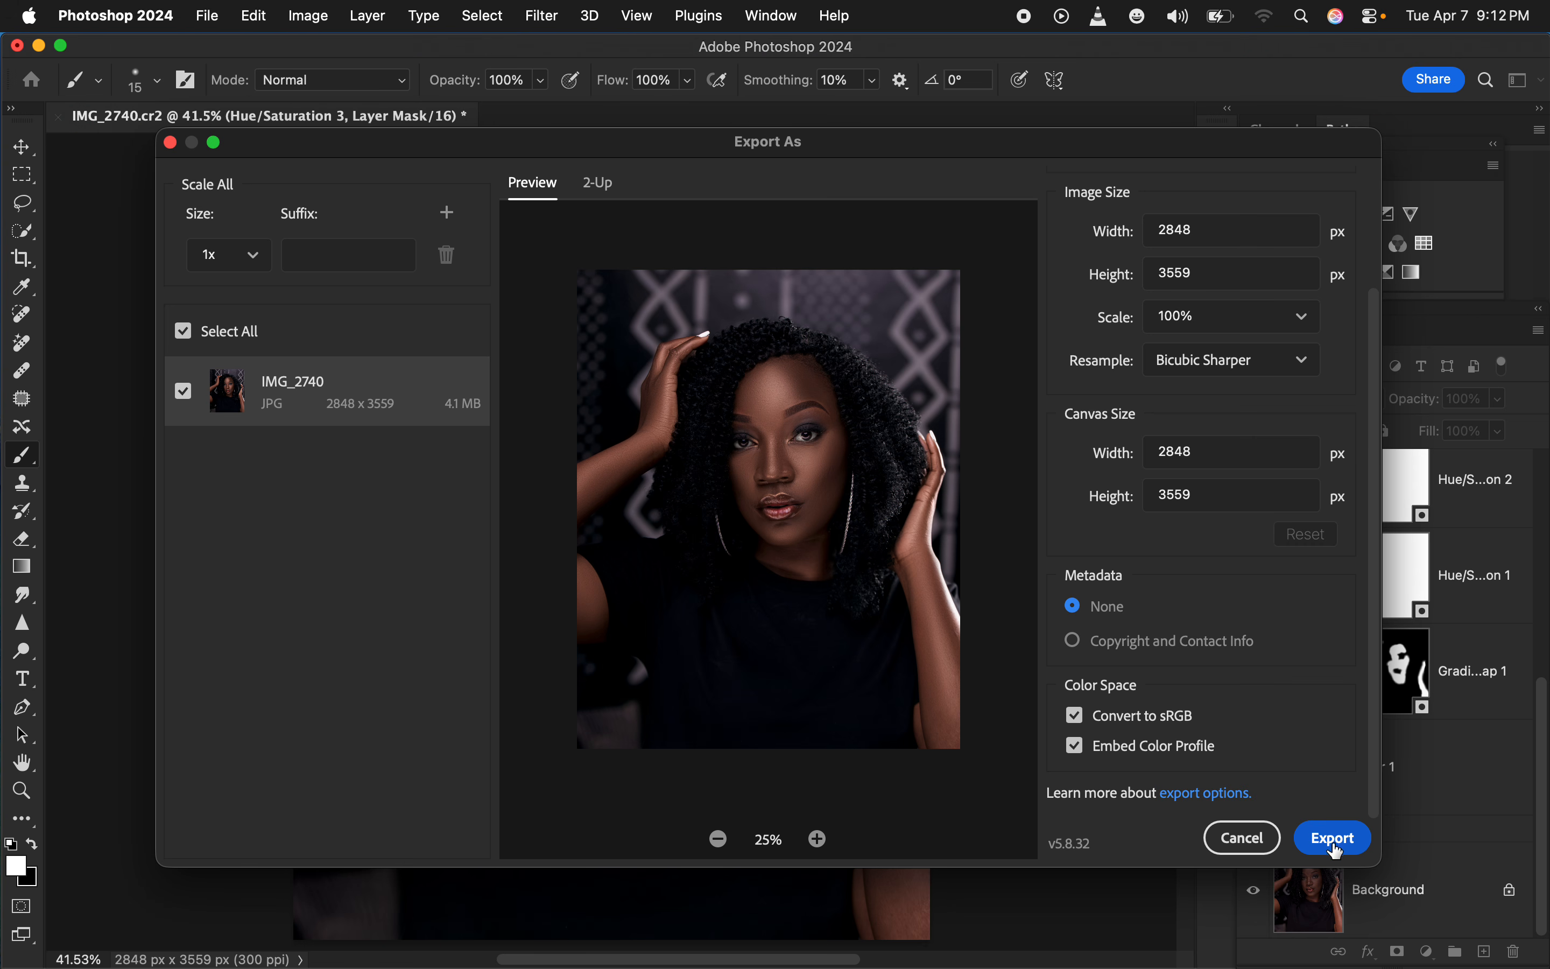
click(1335, 838)
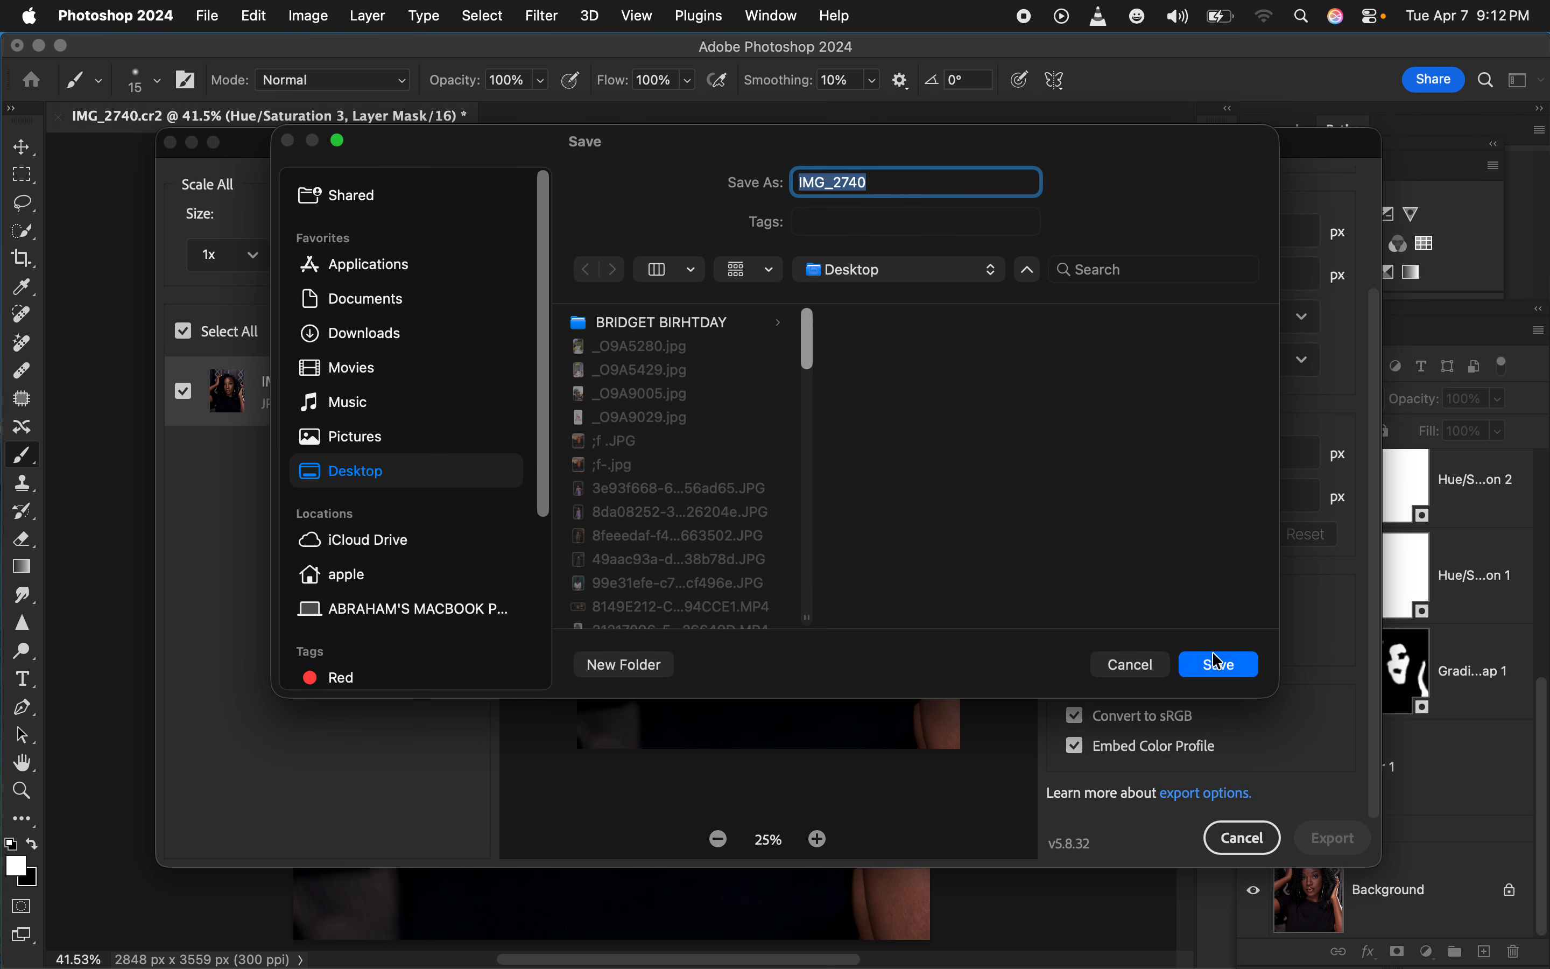
click(1224, 665)
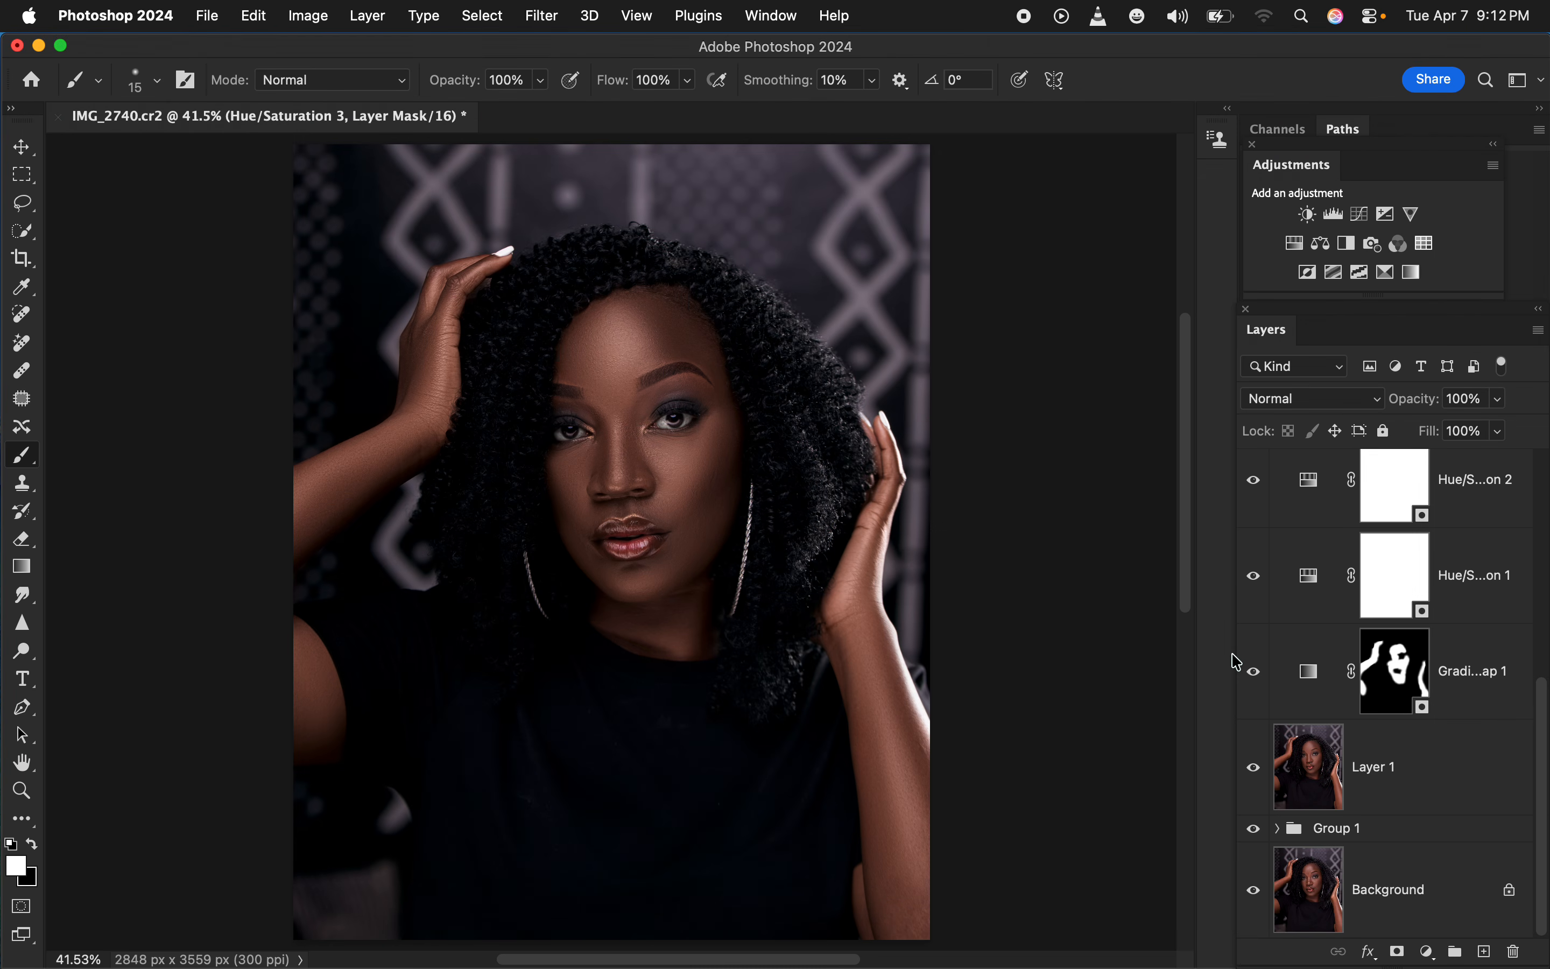